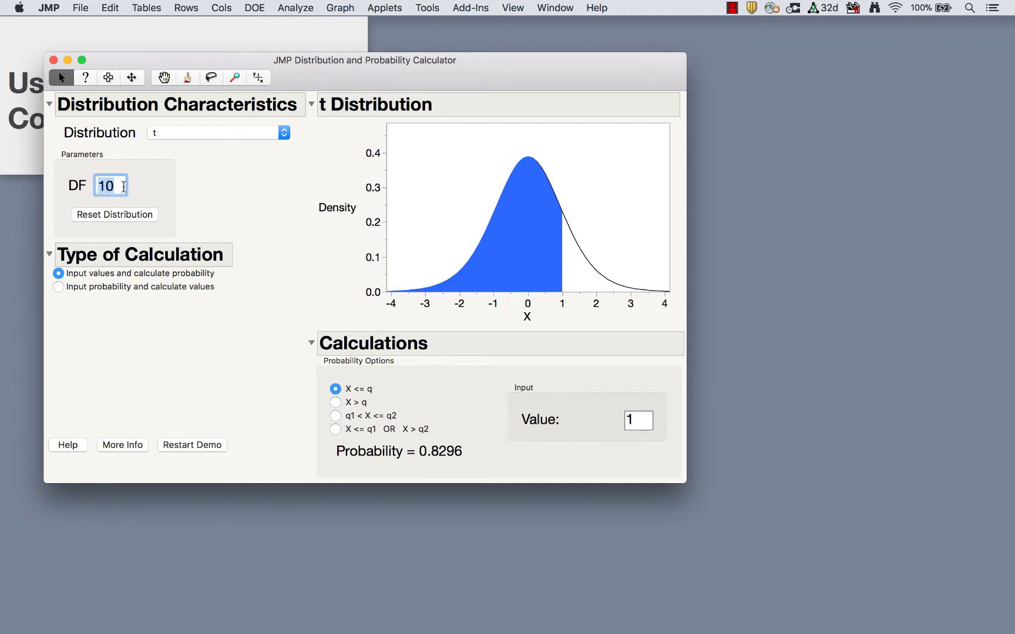
- Set the t distribution's degrees of freedom to 100 and reset the distribution to its default parameters
text(100)
key(BackSpace)
key(Return)
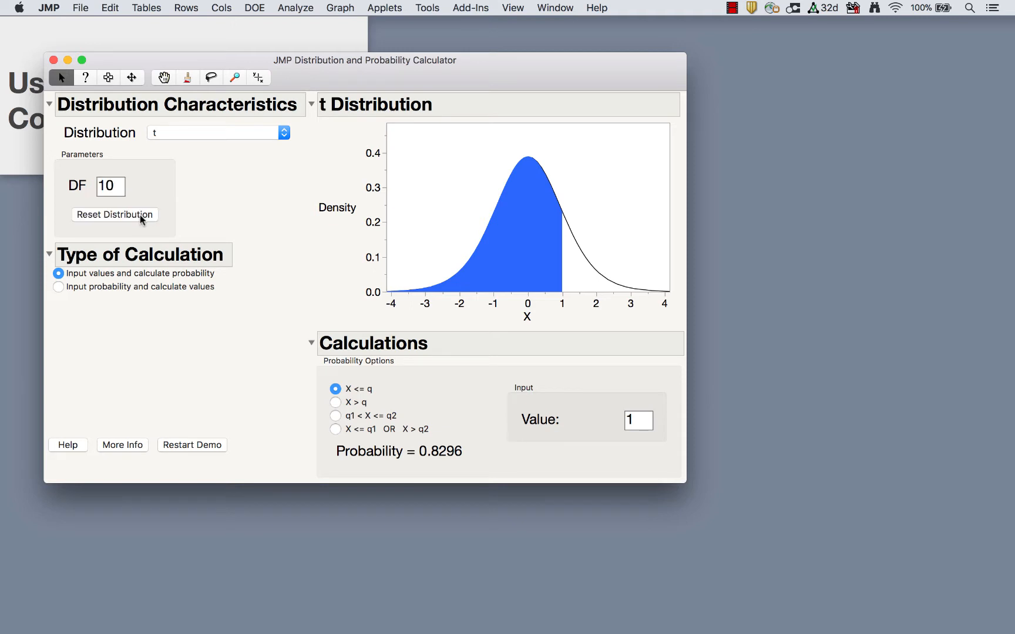
click(118, 184)
text(100)
key(Return)
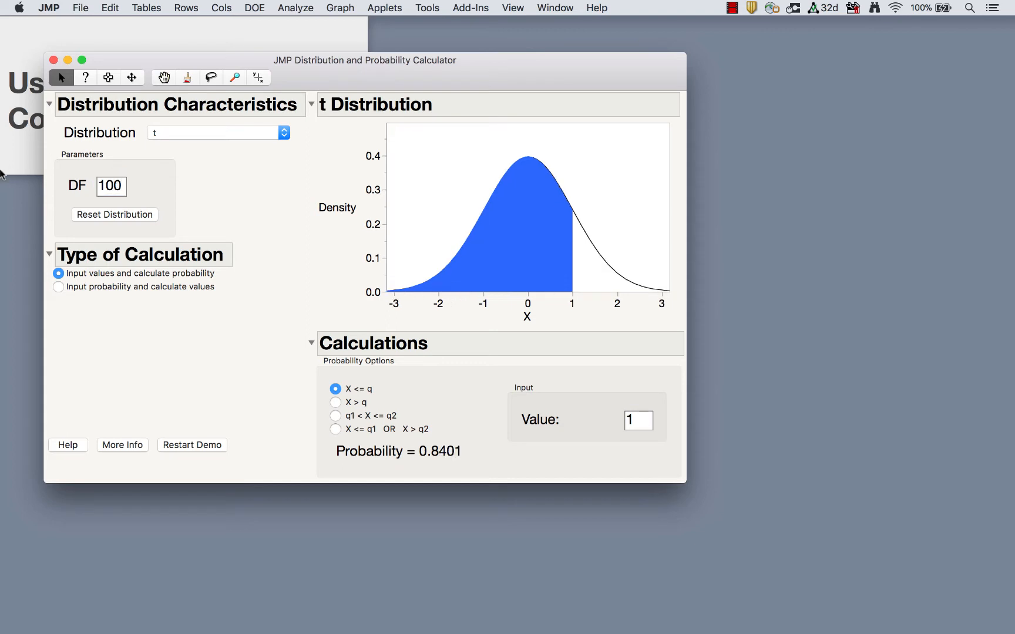
click(105, 221)
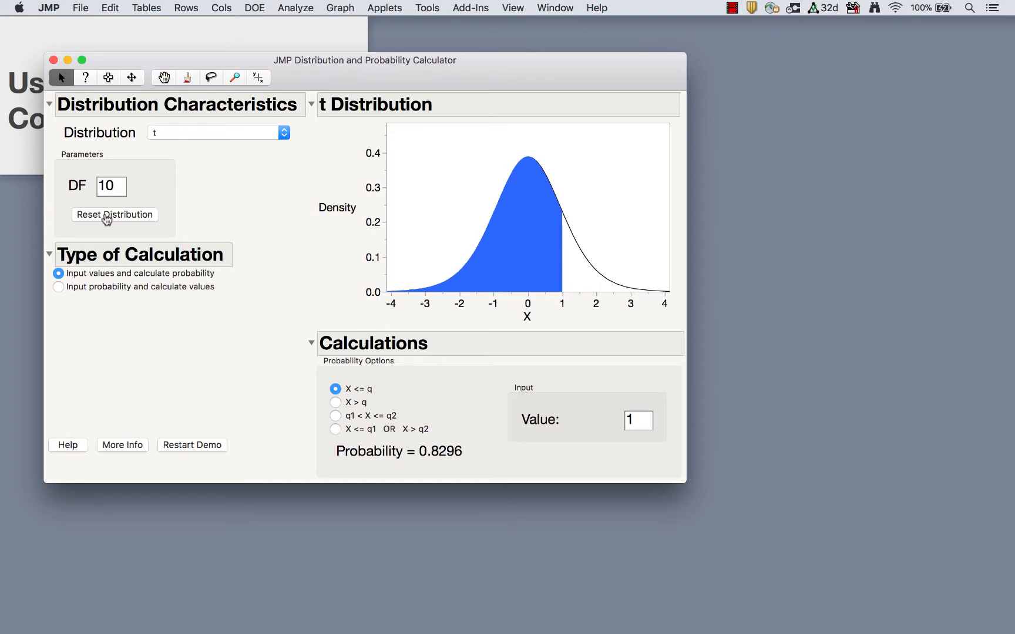
- Calculate the X <= q probability for a value of 1 with 100 degrees of freedom
click(119, 188)
text(100)
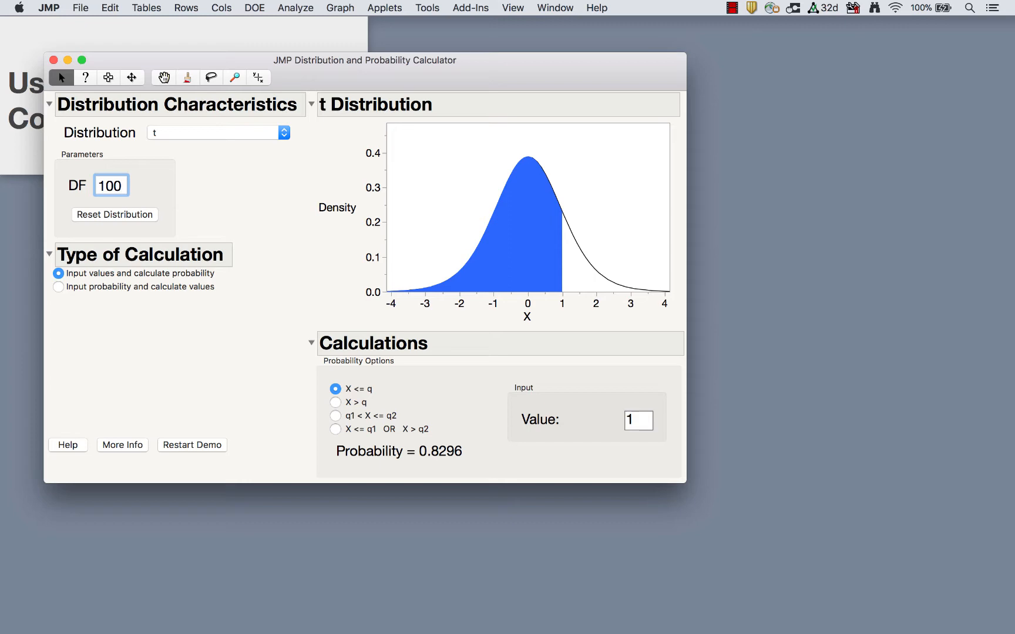
key(Return)
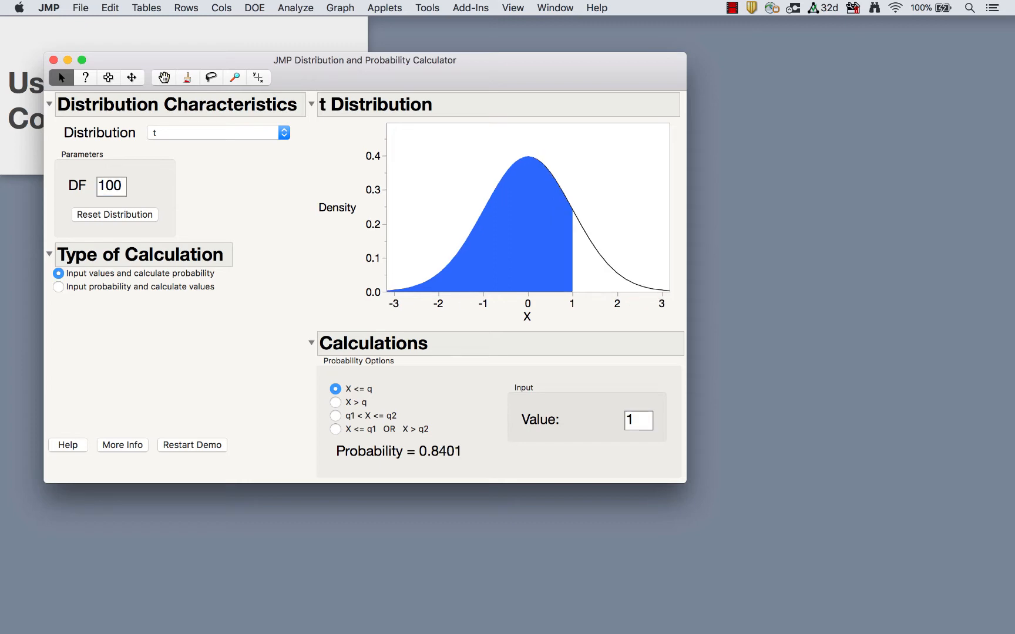
- Set the t distribution's degrees of freedom to 5 and recalculate the probability
double_click(111, 186)
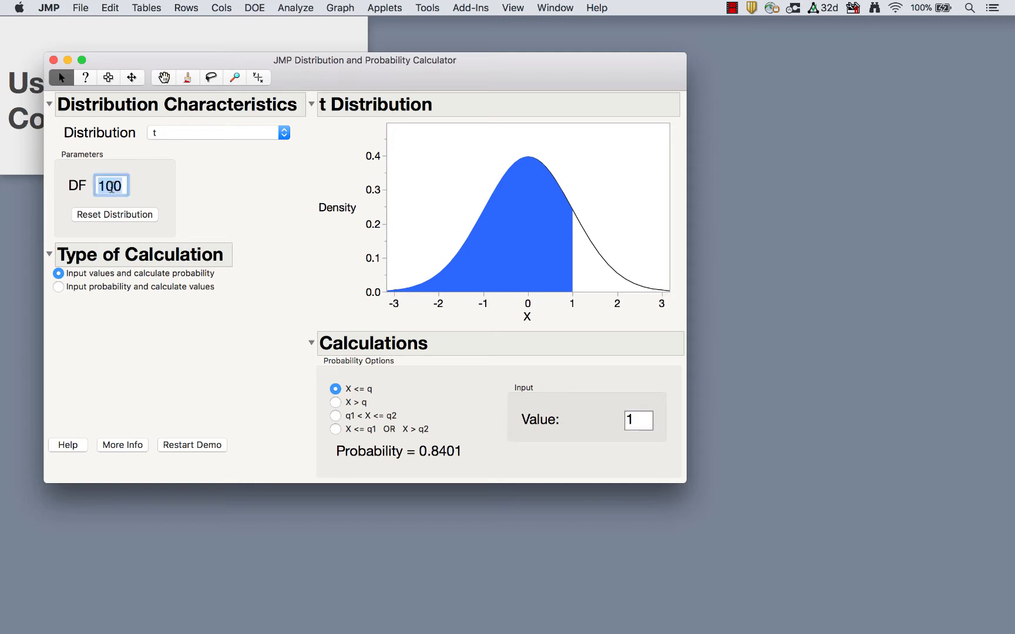
text(5)
key(Return)
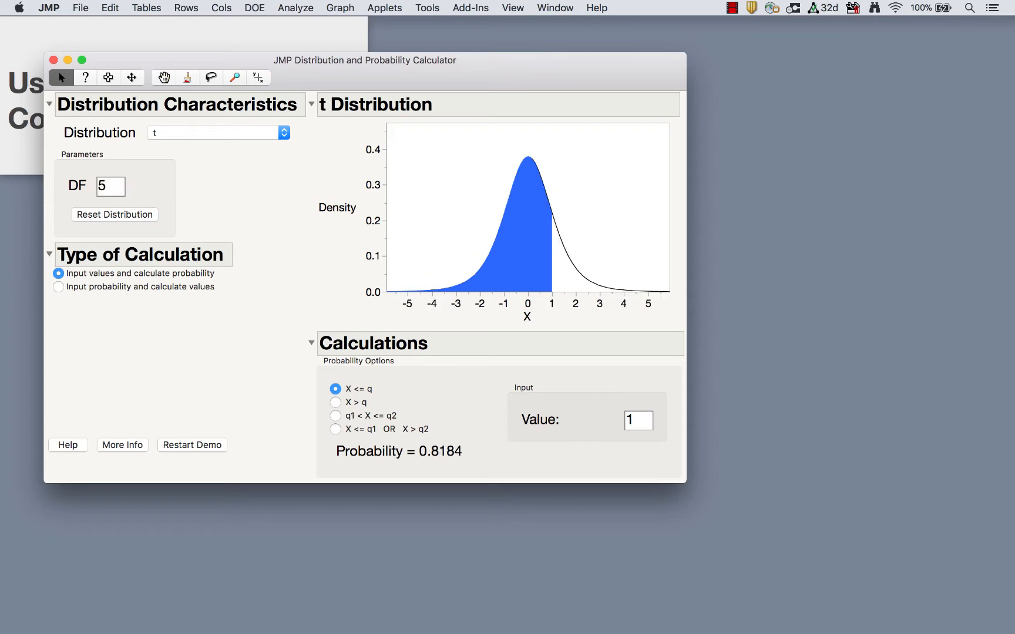
double_click(106, 185)
mouse_move(228, 307)
mouse_down()
mouse_move(195, 233)
mouse_move(84, 345)
mouse_move(235, 281)
mouse_up()
- Set the input value to 1.2 and switch the probability calculation to X > q
double_click(640, 418)
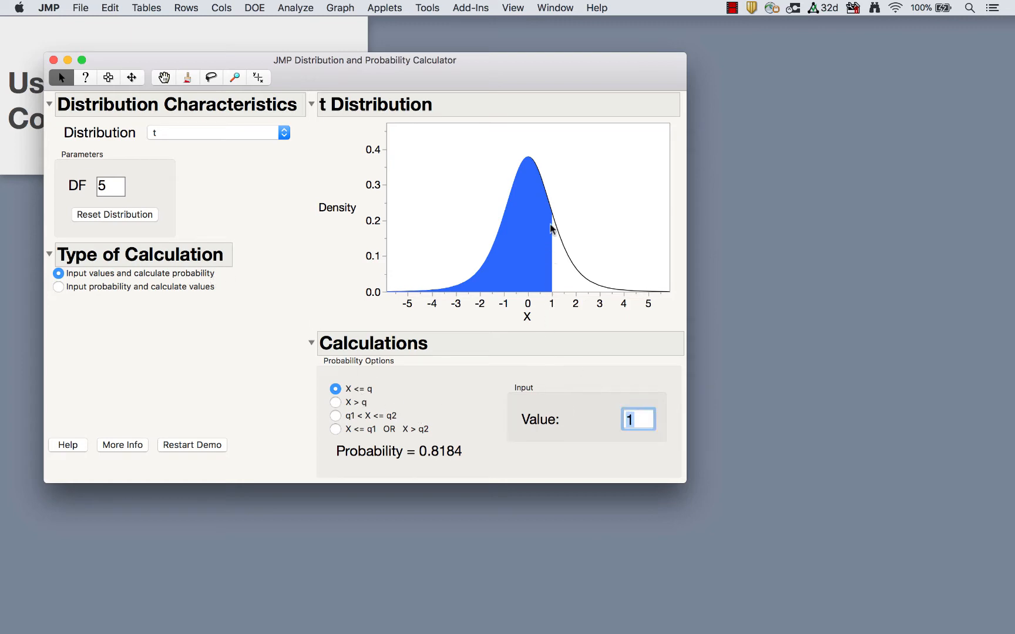
click(640, 419)
text(.2)
key(Return)
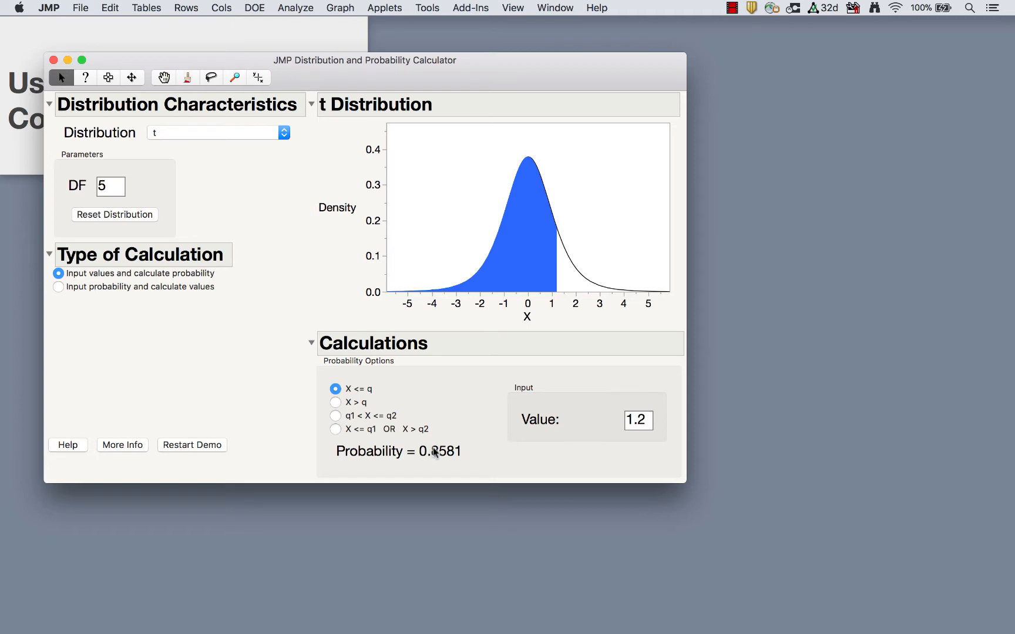
click(335, 403)
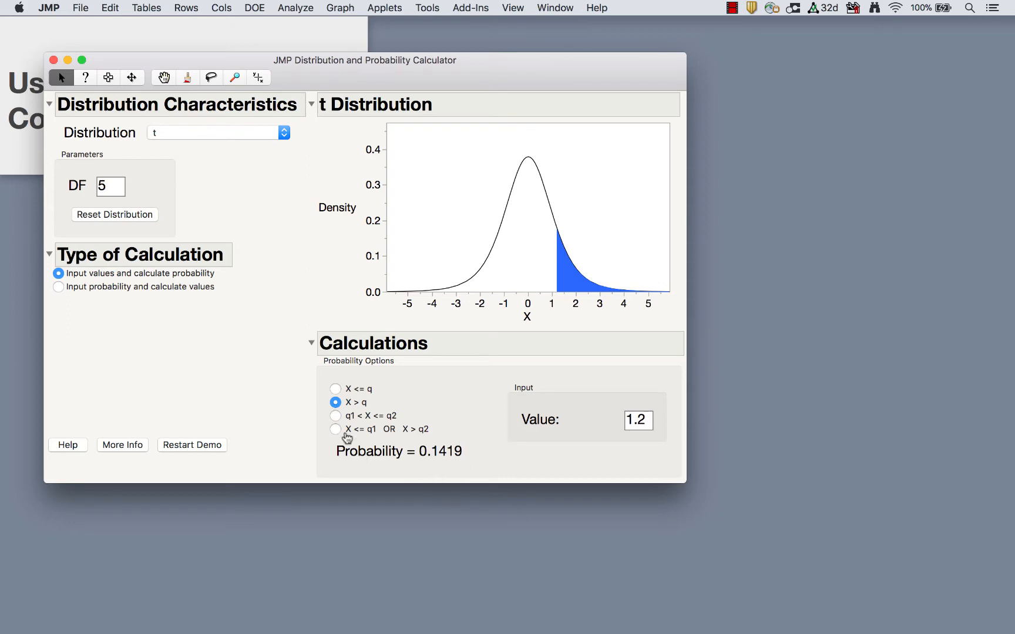
- Calculate the probability for q1 < X <= q2 with Value 1 set to 1, and for X <= q1 OR X > q2
click(335, 416)
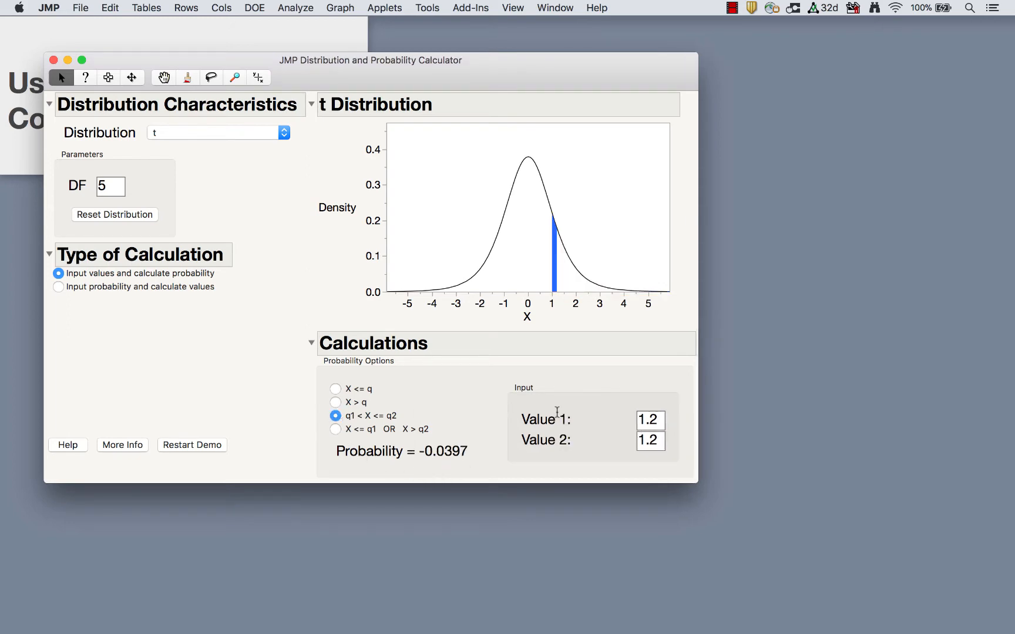
click(662, 438)
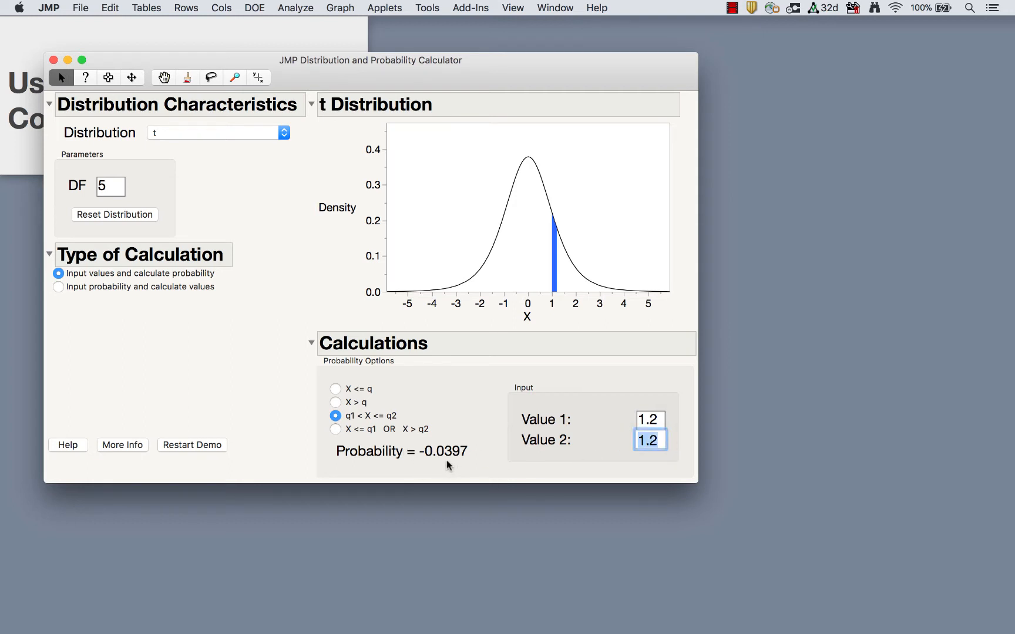
click(661, 419)
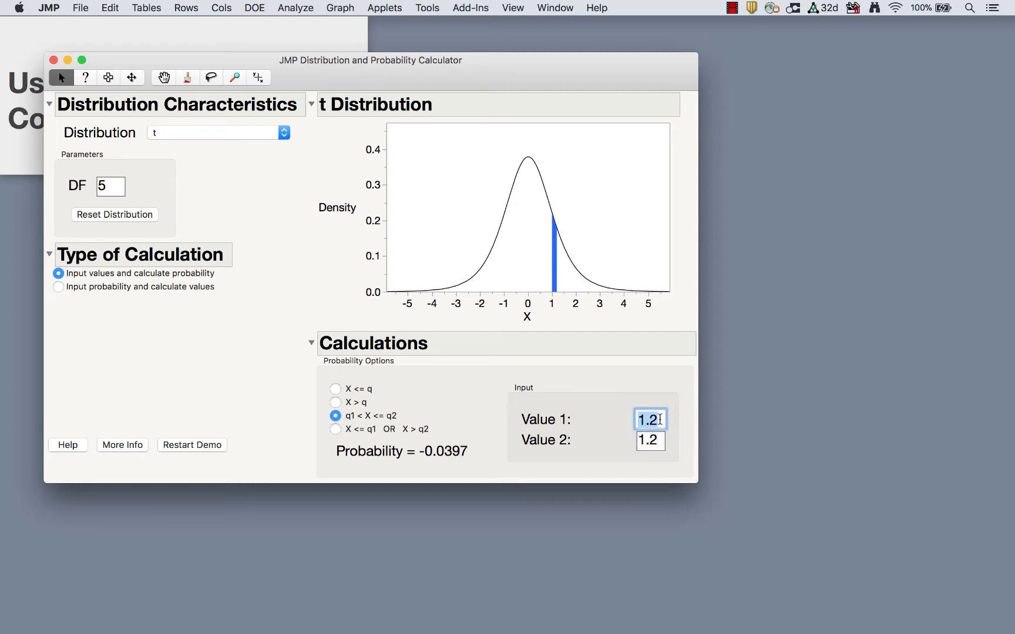
click(660, 419)
key(BackSpace)
key(BackSpace)
click(655, 442)
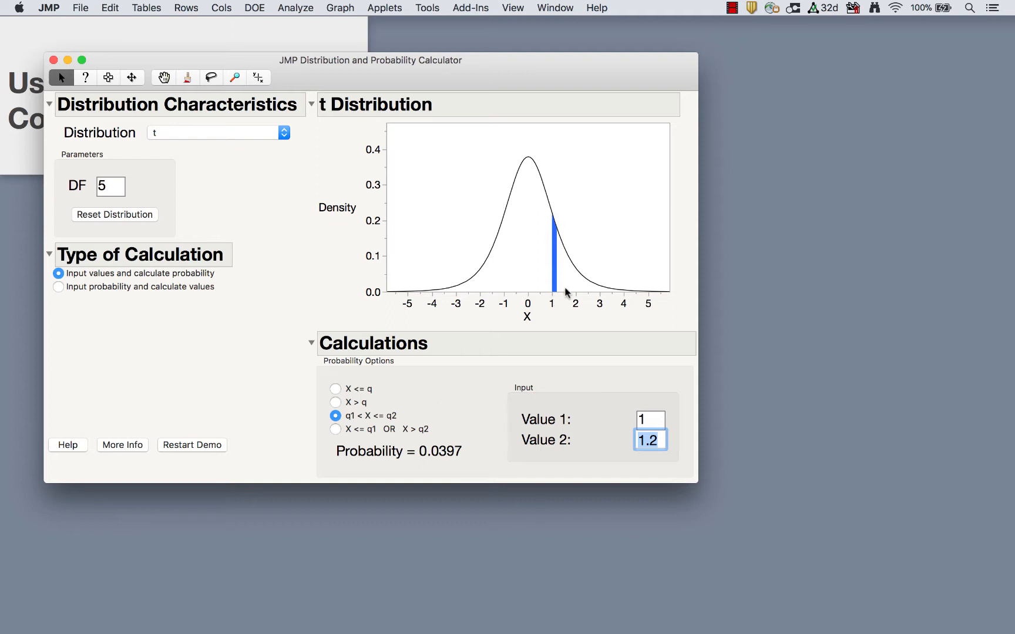
click(335, 430)
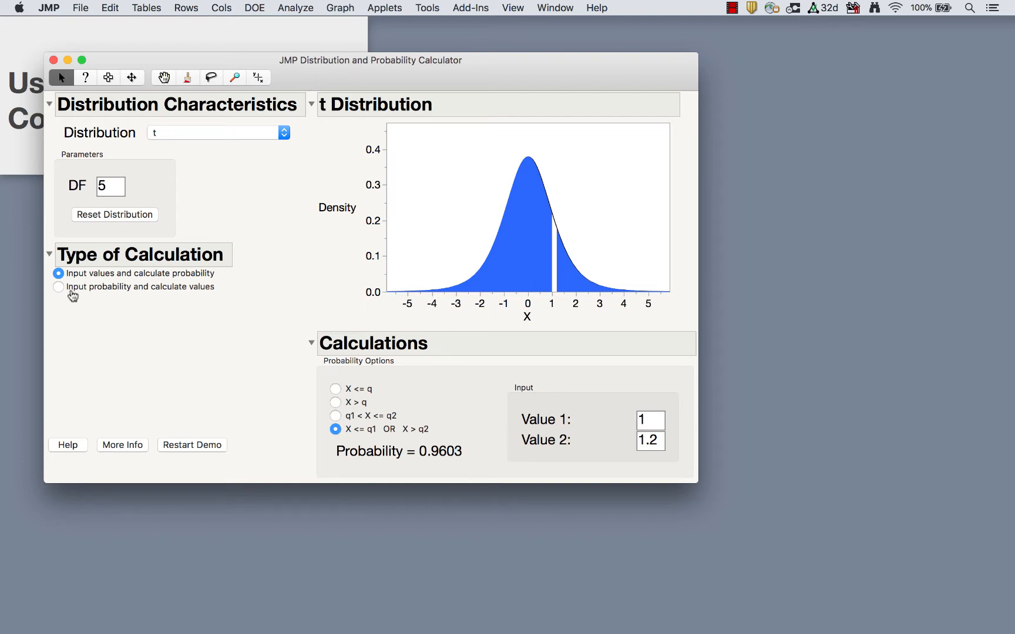
mouse_move(147, 310)
mouse_down()
mouse_move(249, 306)
mouse_move(110, 322)
mouse_move(173, 320)
mouse_up()
- Switch to calculating values from an input probability and find the value for a left tail probability of 0.75
click(58, 287)
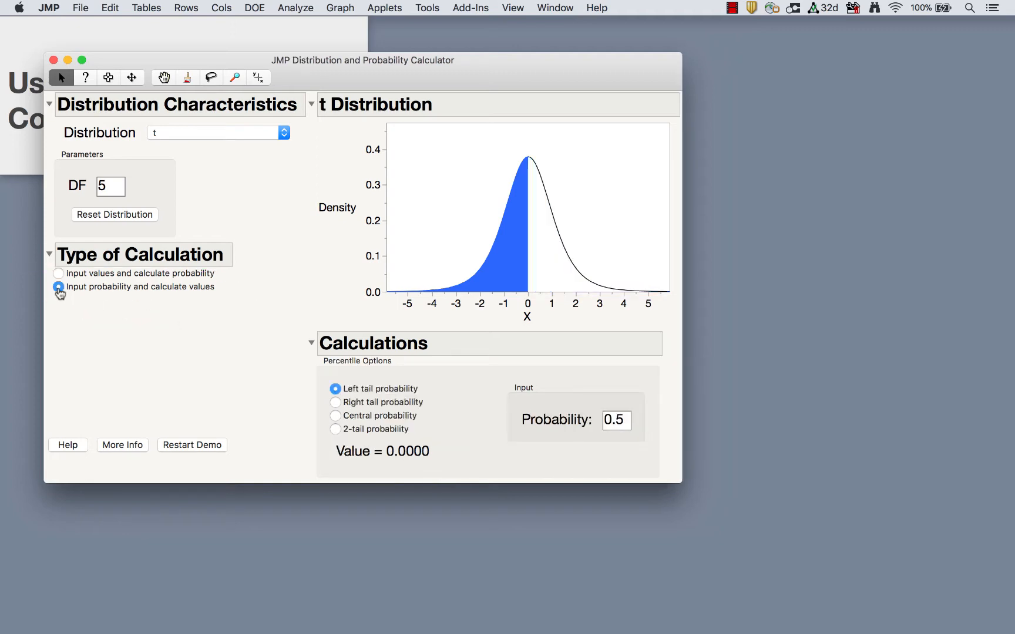
double_click(627, 420)
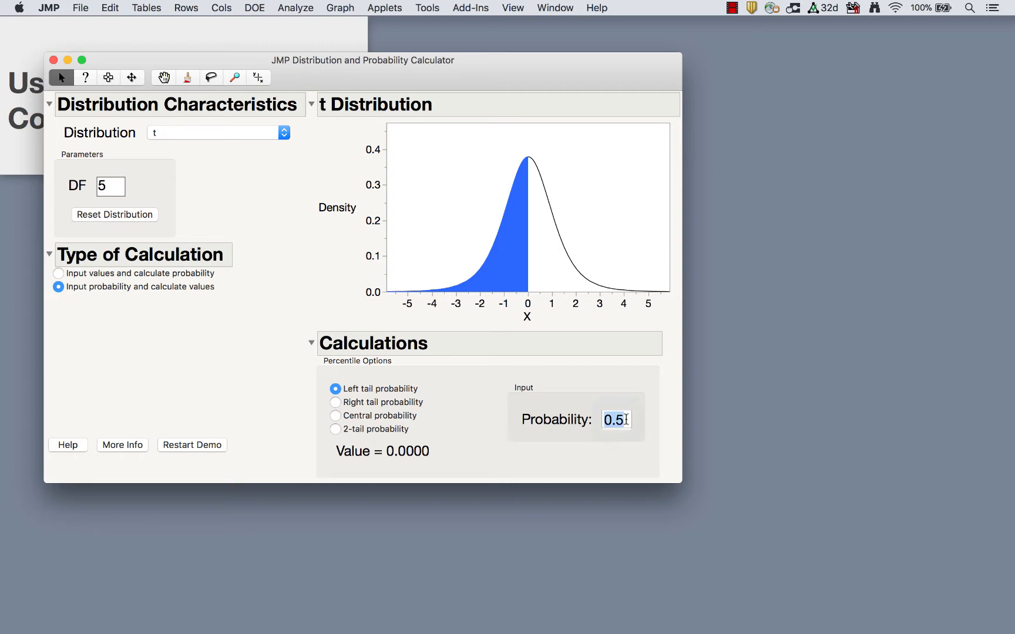
click(626, 419)
key(BackSpace)
text(75)
click(475, 452)
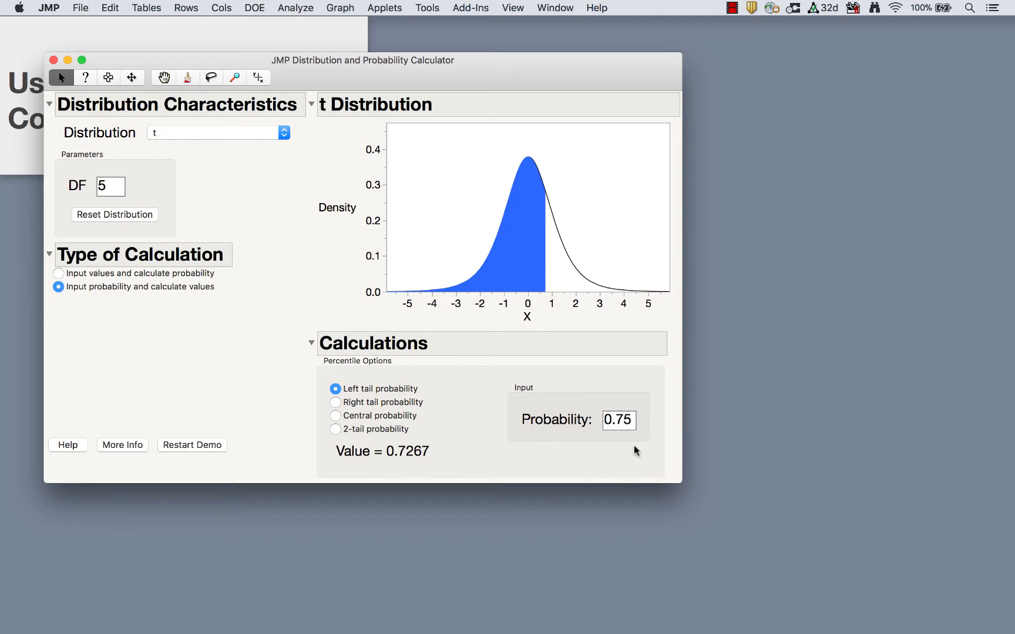
- Set the probability to 0.05 and calculate its left tail value and 2-tail values
double_click(629, 419)
text(0.05)
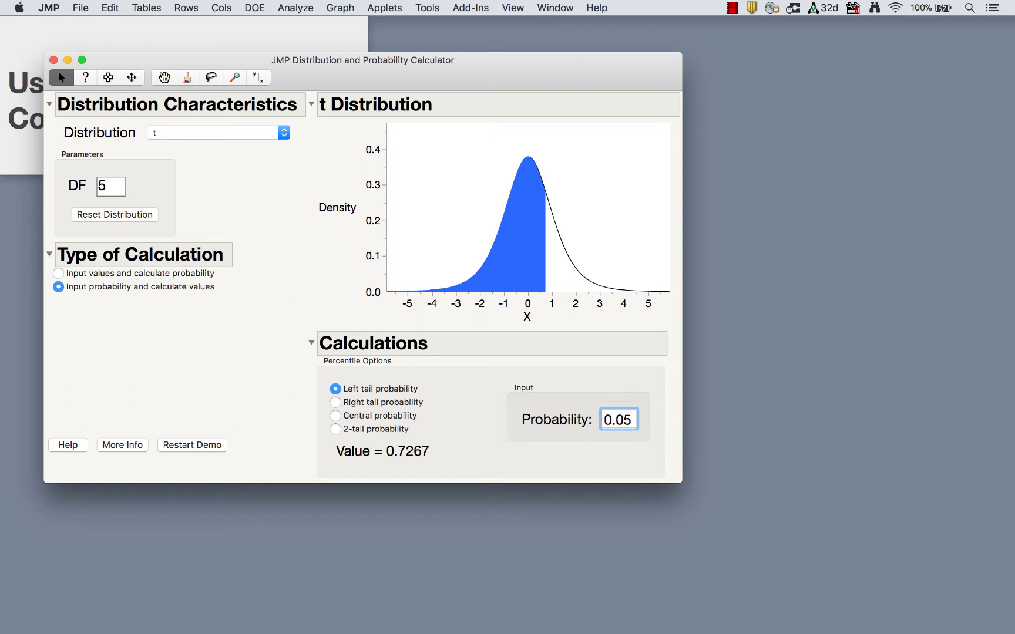
click(476, 440)
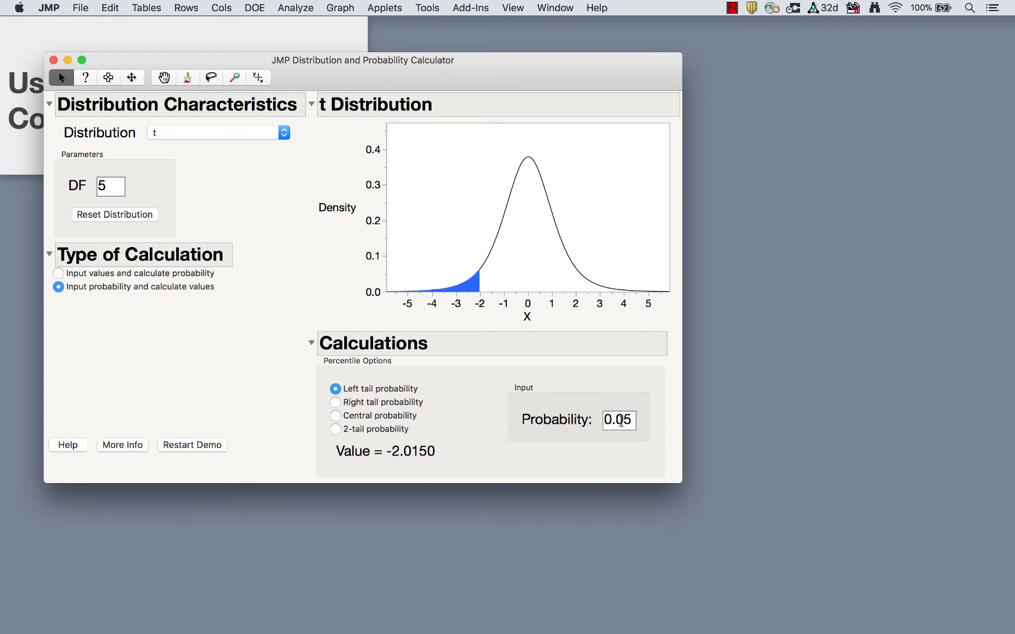
click(335, 430)
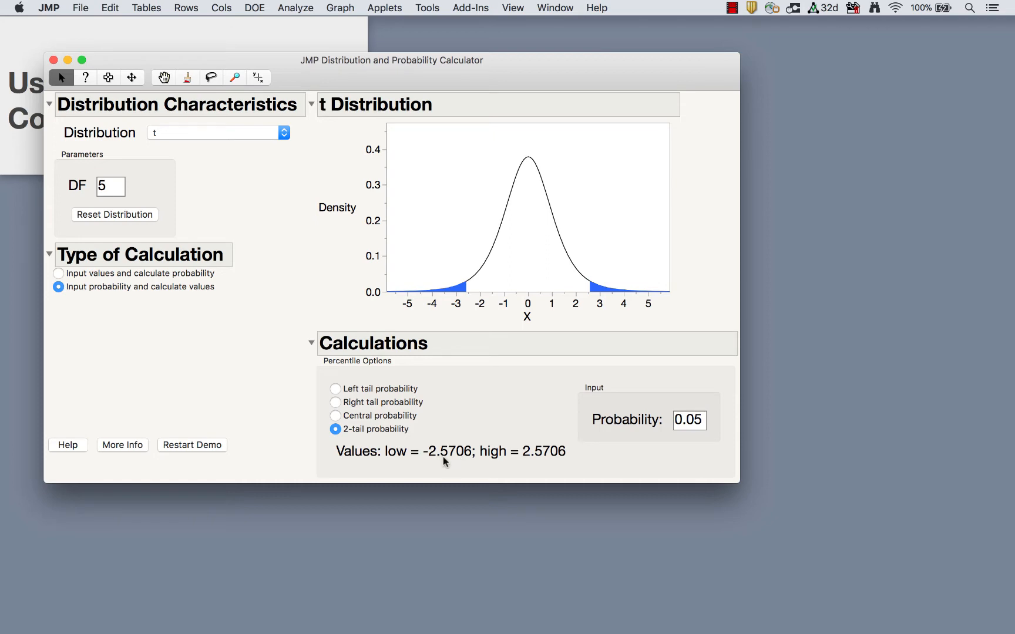
- Calculate the low and high values for a central probability of .50
click(336, 416)
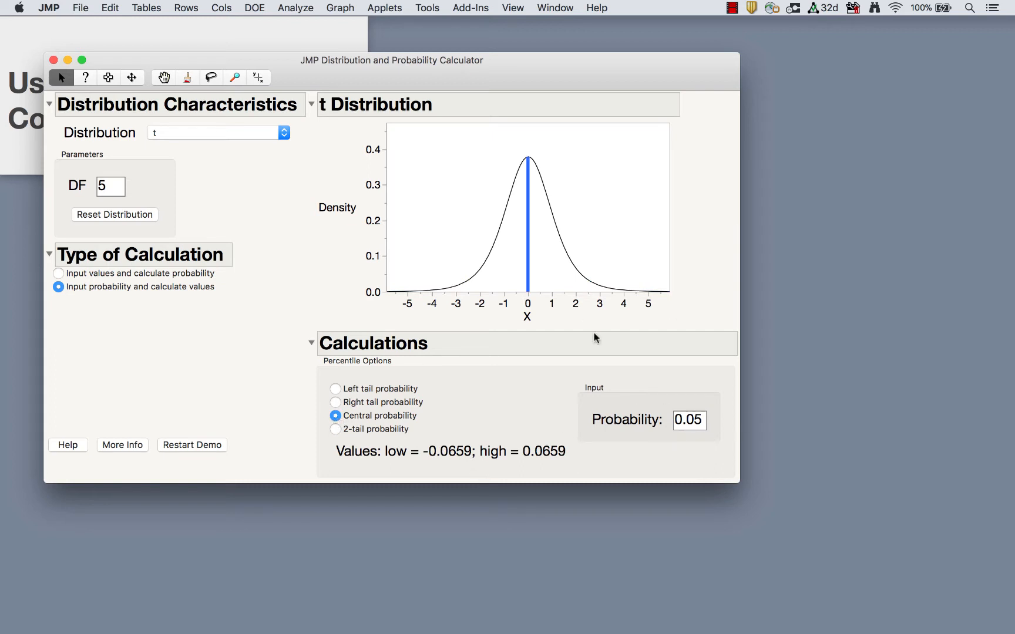
double_click(701, 419)
key(BackSpace)
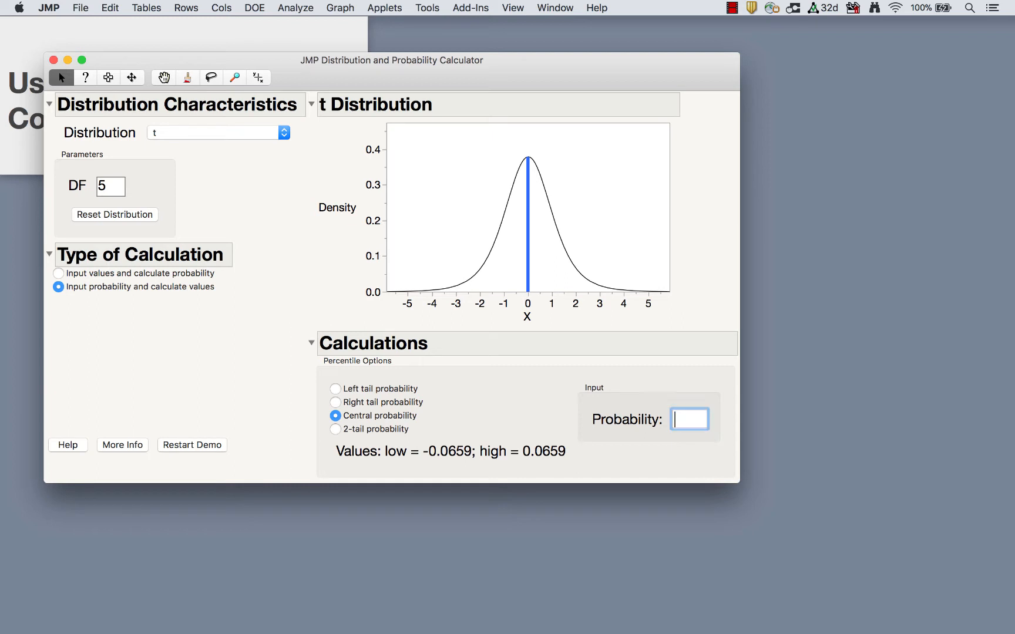
text(.50)
key(Return)
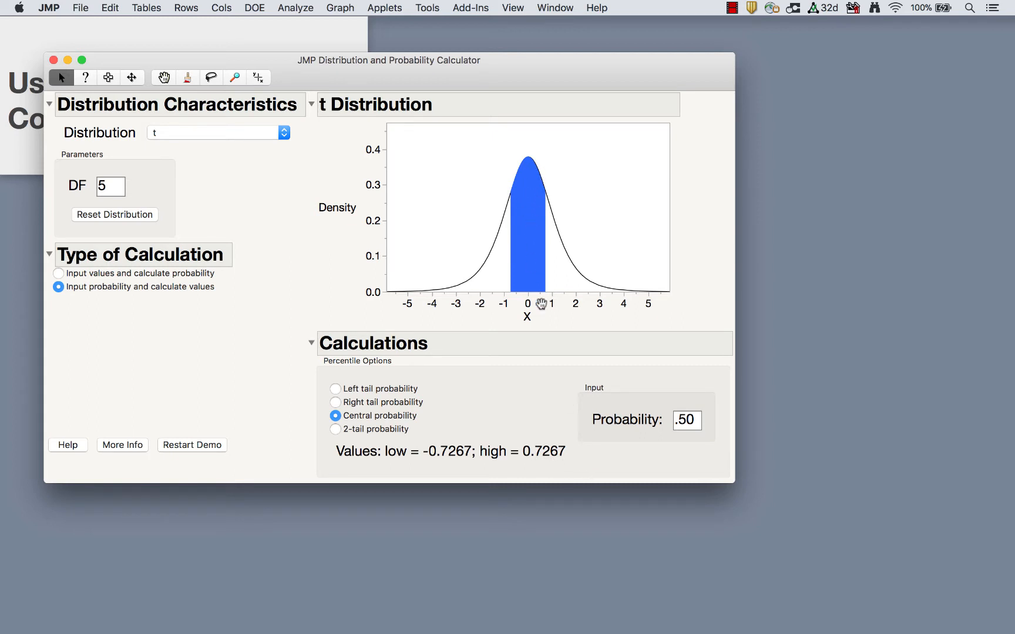
- Change the distribution to Normal and review the list of other available distributions
click(167, 135)
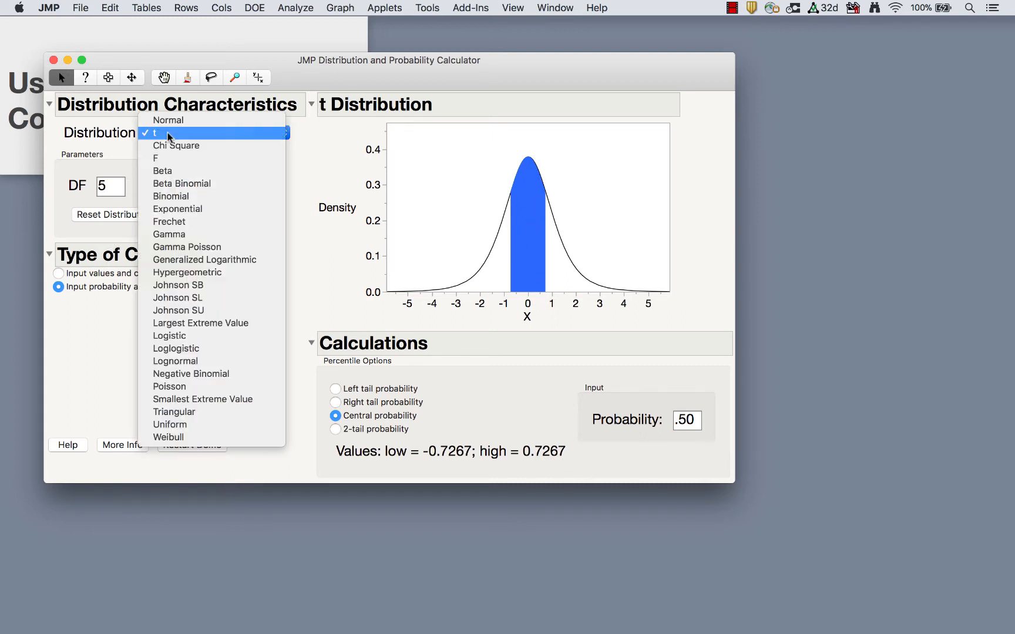
click(168, 121)
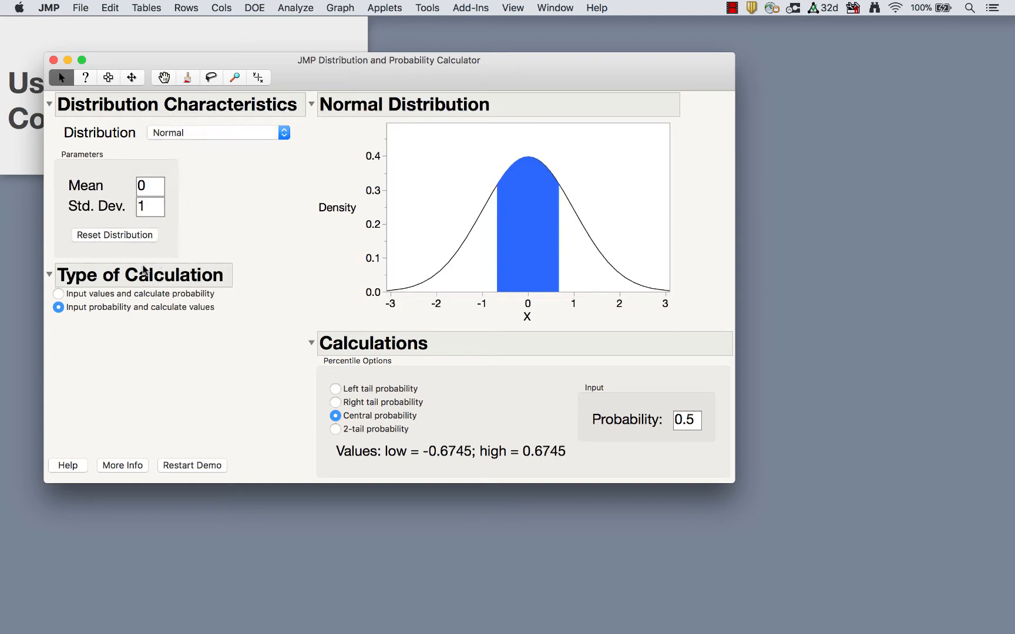
click(256, 135)
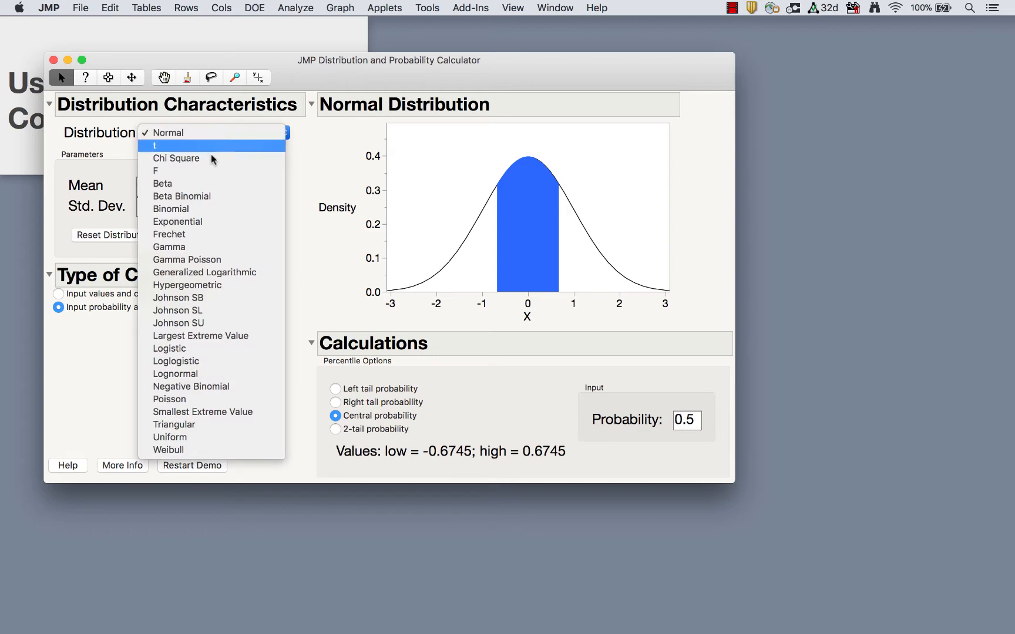
click(317, 159)
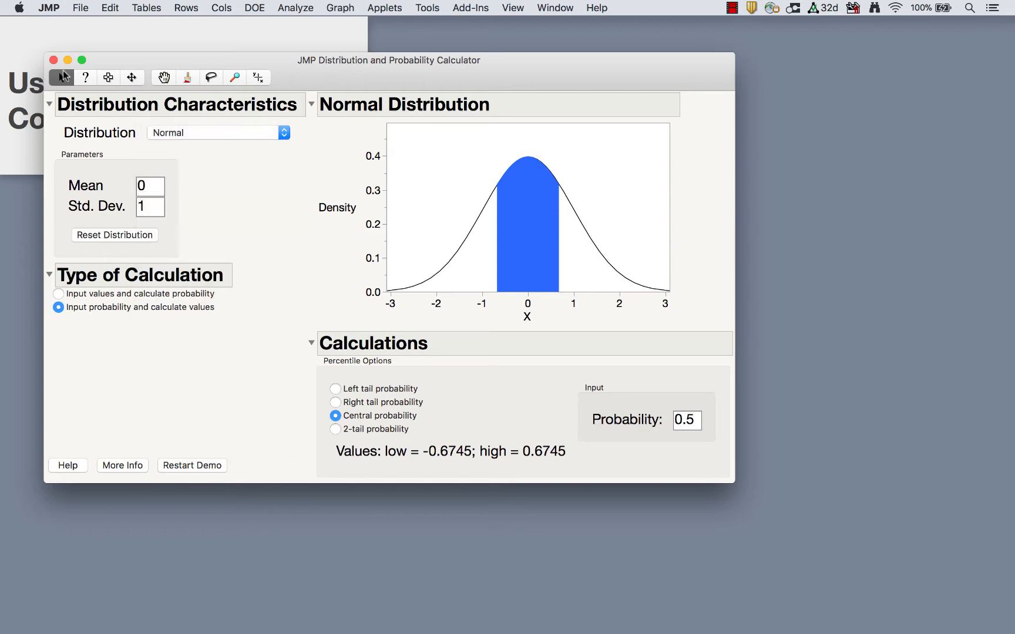
- Open the Distribution Calculator help document in the browser, skim its pages and close it
click(68, 466)
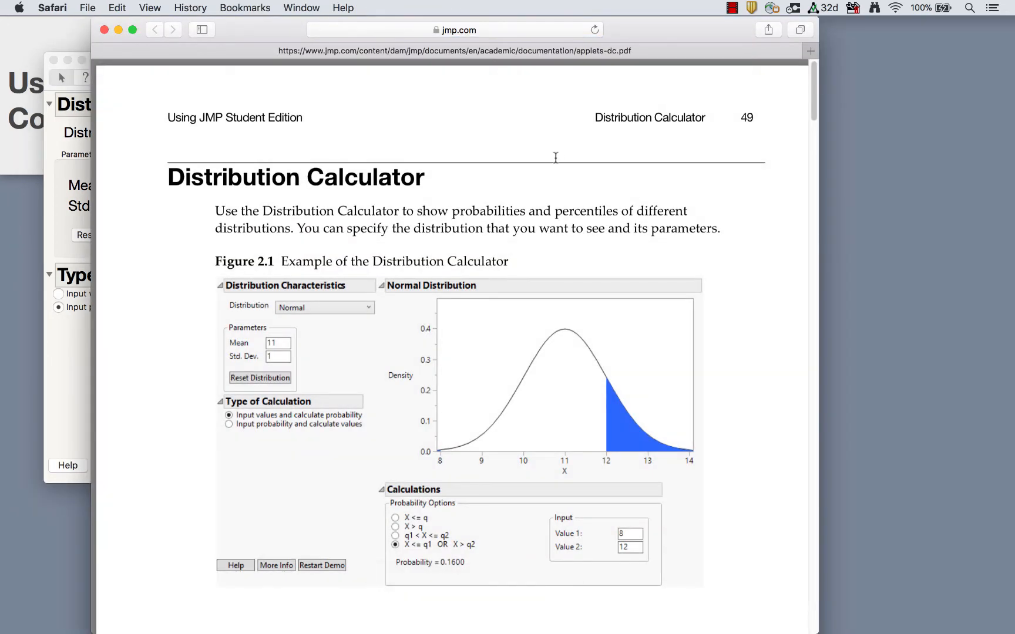
scroll(596, 404, down, 15)
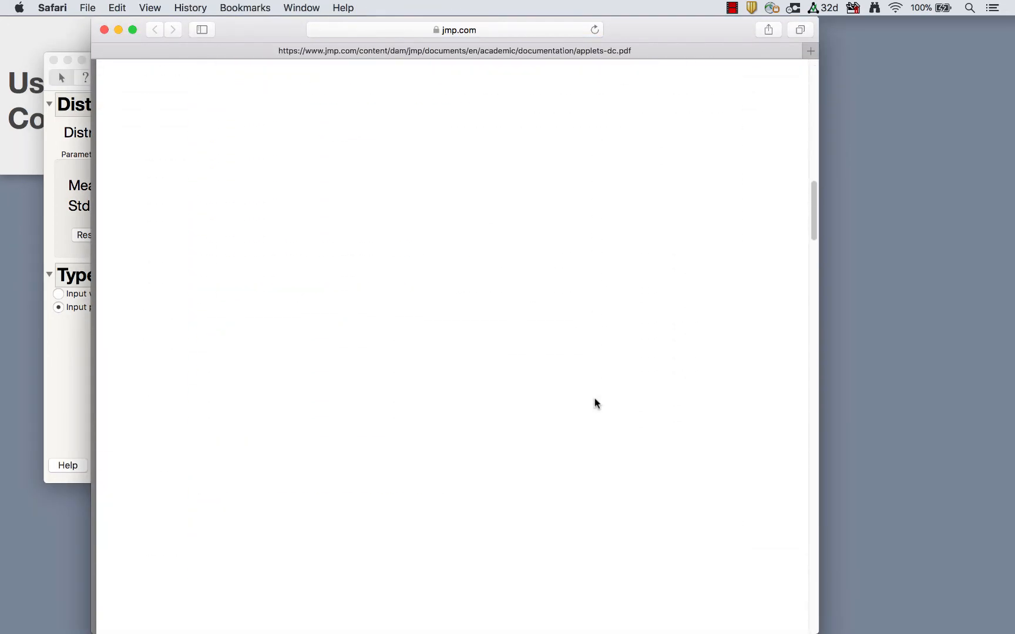
scroll(595, 403, up, 10)
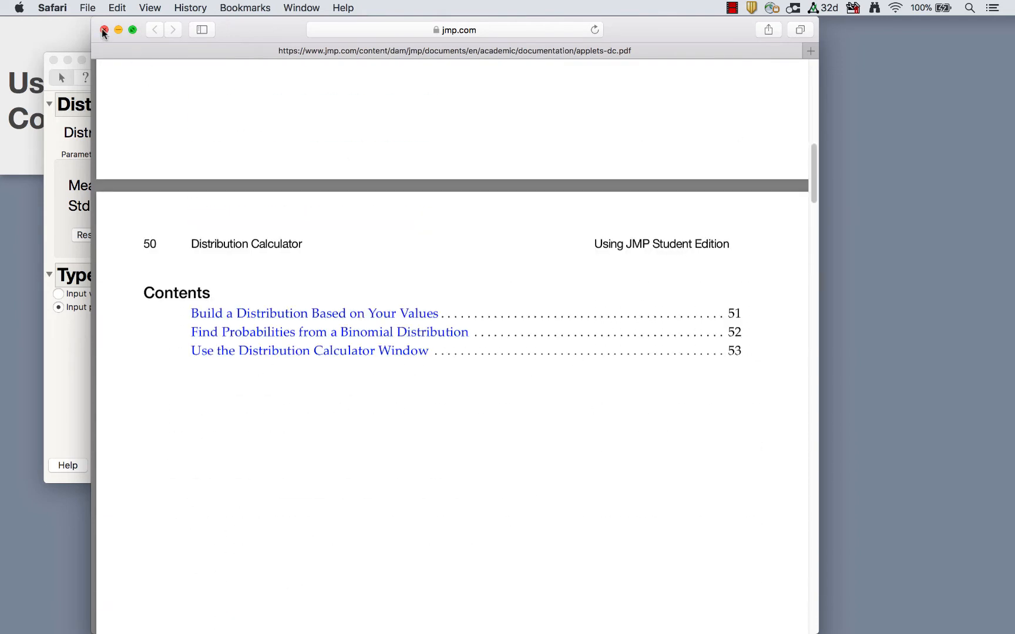
click(103, 30)
- Close the calculator, switch to JMP 14 Student Edition and open the Distribution Generator applet
click(53, 60)
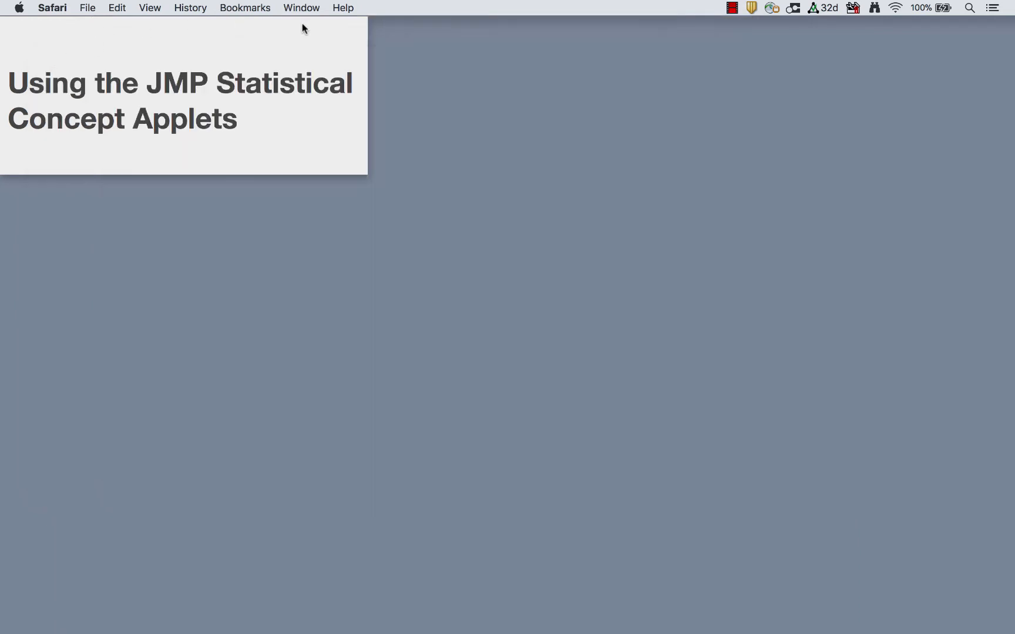
click(553, 614)
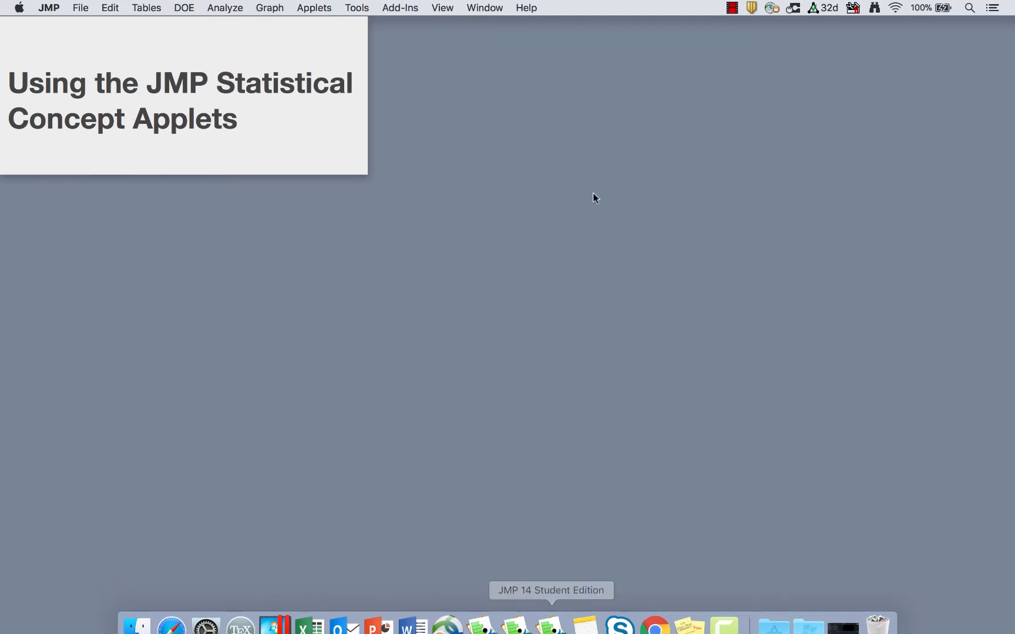
click(334, 7)
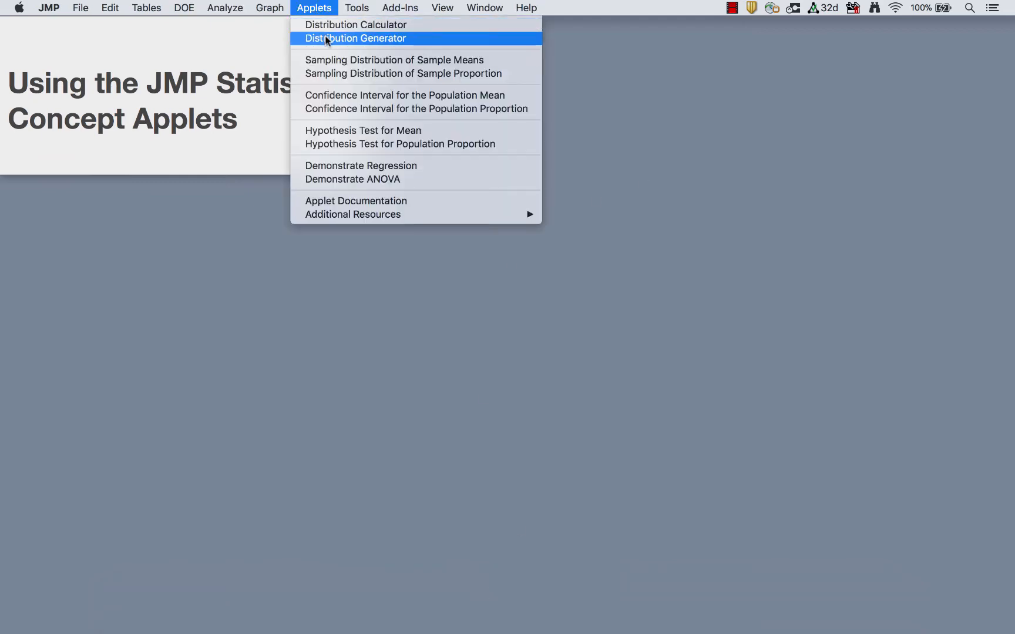
click(327, 39)
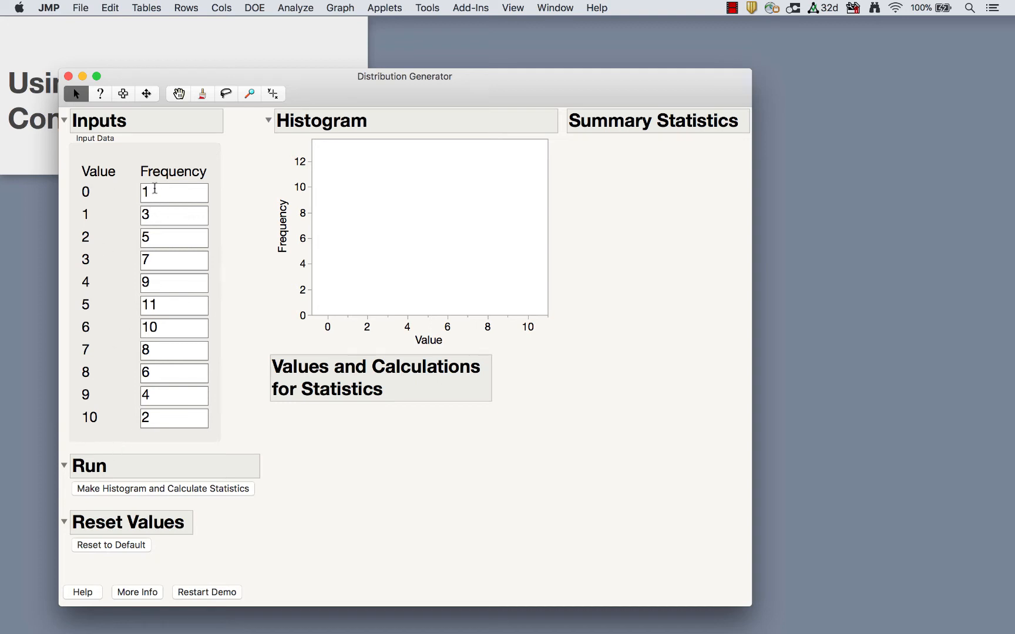
- Make the histogram and calculate the summary statistics from the default frequencies in the Distribution Generator
click(164, 198)
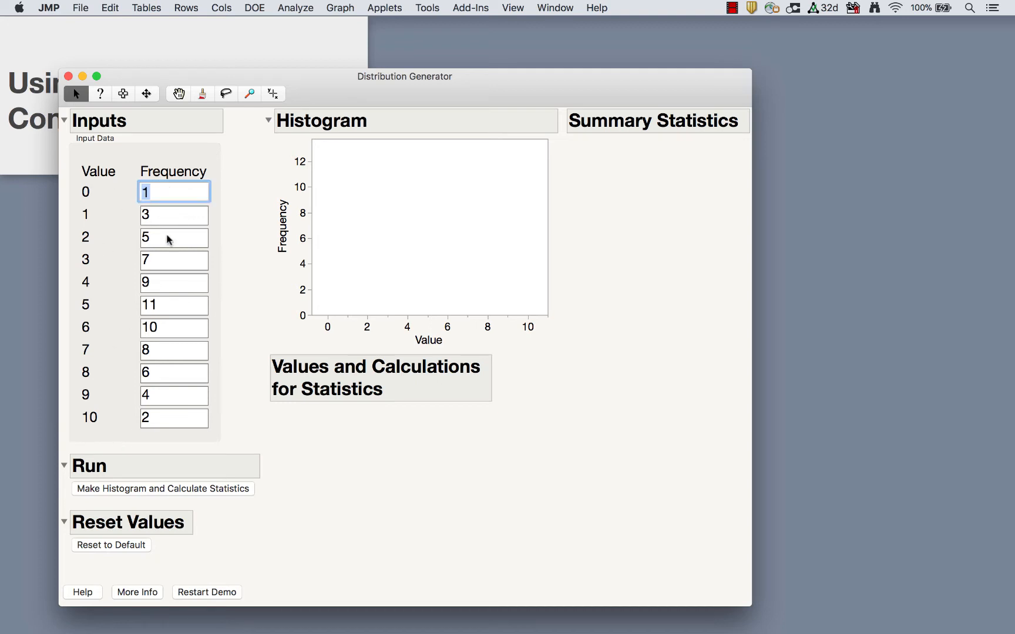
click(159, 489)
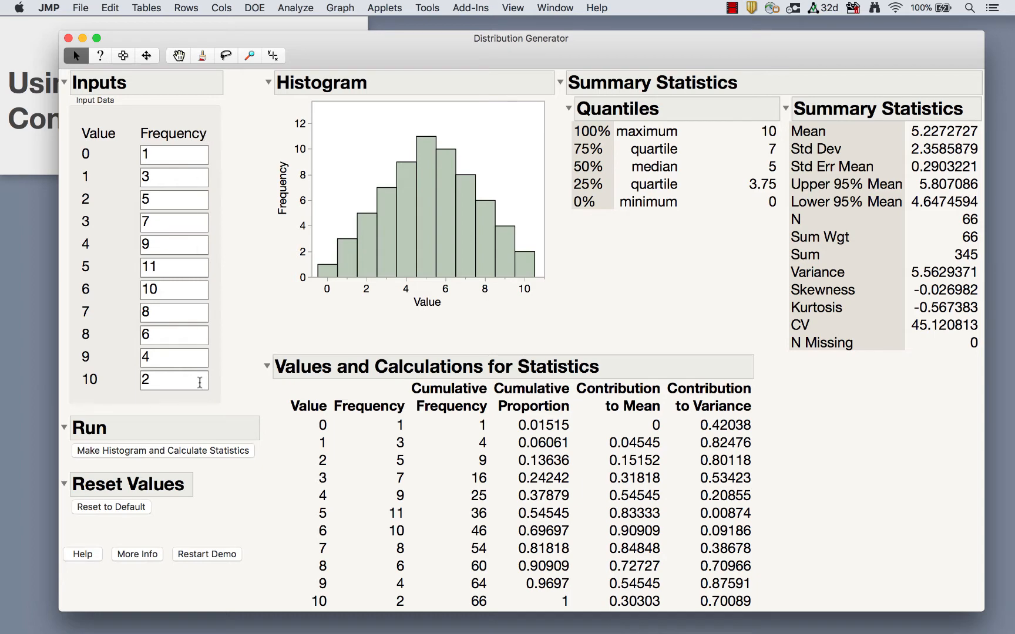
mouse_move(659, 286)
mouse_down()
mouse_move(772, 205)
mouse_move(733, 111)
mouse_move(717, 111)
mouse_move(716, 246)
mouse_up()
mouse_move(933, 400)
mouse_down()
mouse_move(837, 71)
mouse_move(881, 378)
mouse_move(909, 353)
mouse_up()
- Close the Distribution Generator and open the Sampling Distribution of Sample Means applet
click(68, 38)
click(311, 8)
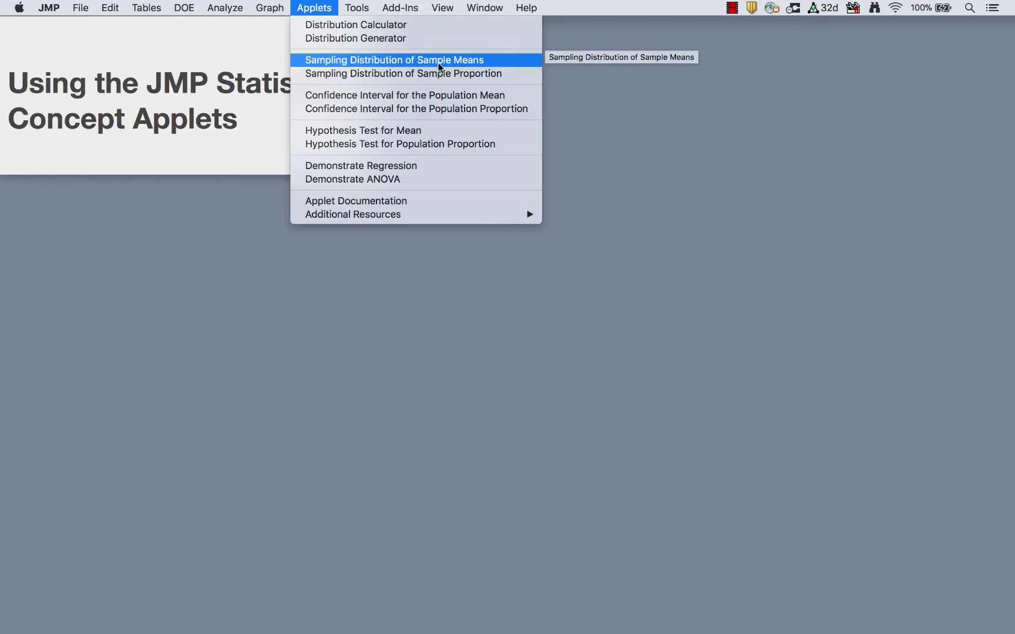
click(474, 61)
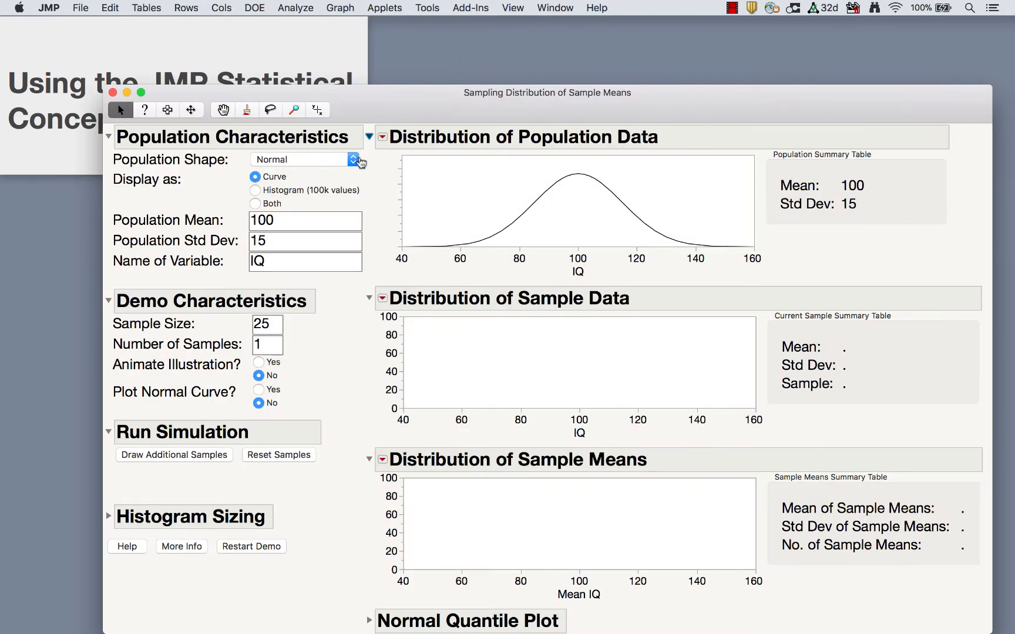
- Display the population data as a 100k-value histogram, and finally as both histogram and curve
mouse_move(145, 284)
mouse_down()
mouse_move(351, 298)
mouse_move(805, 282)
mouse_up()
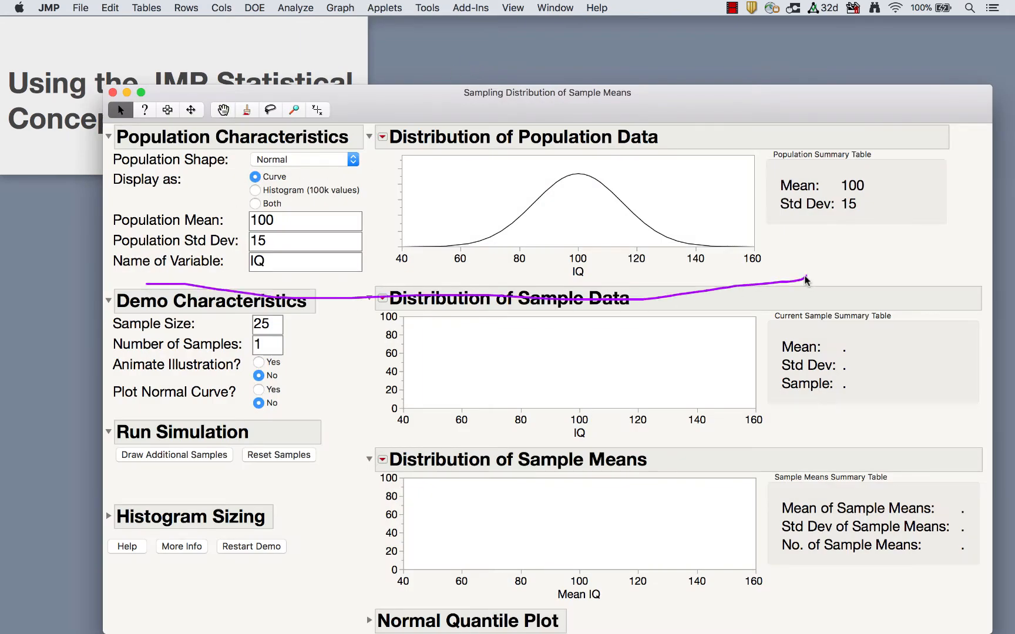
mouse_move(668, 135)
mouse_down()
mouse_move(209, 132)
mouse_move(101, 247)
mouse_move(704, 72)
mouse_move(485, 128)
mouse_up()
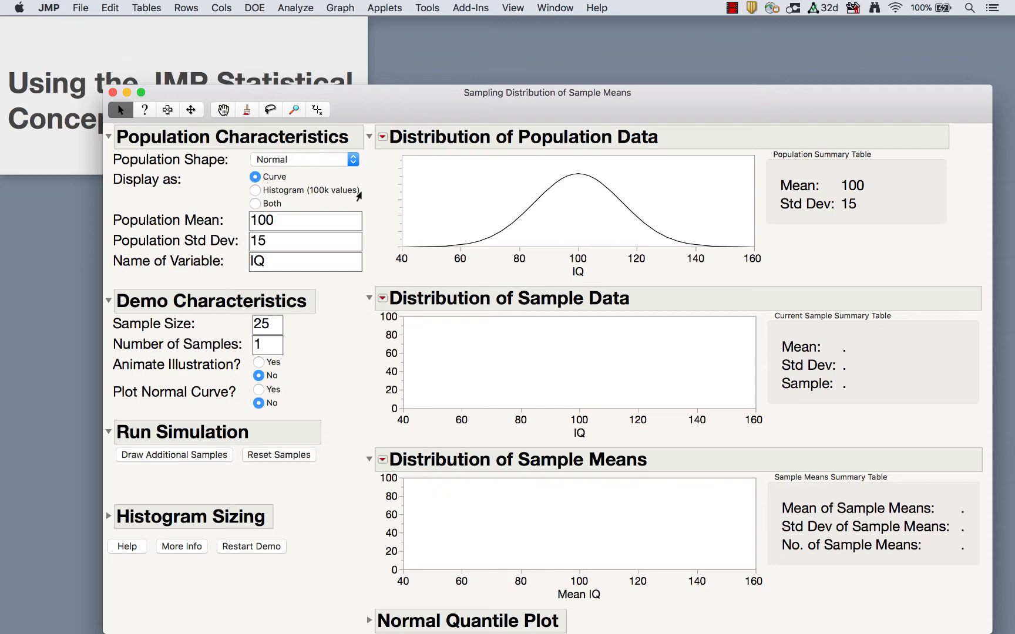
click(255, 189)
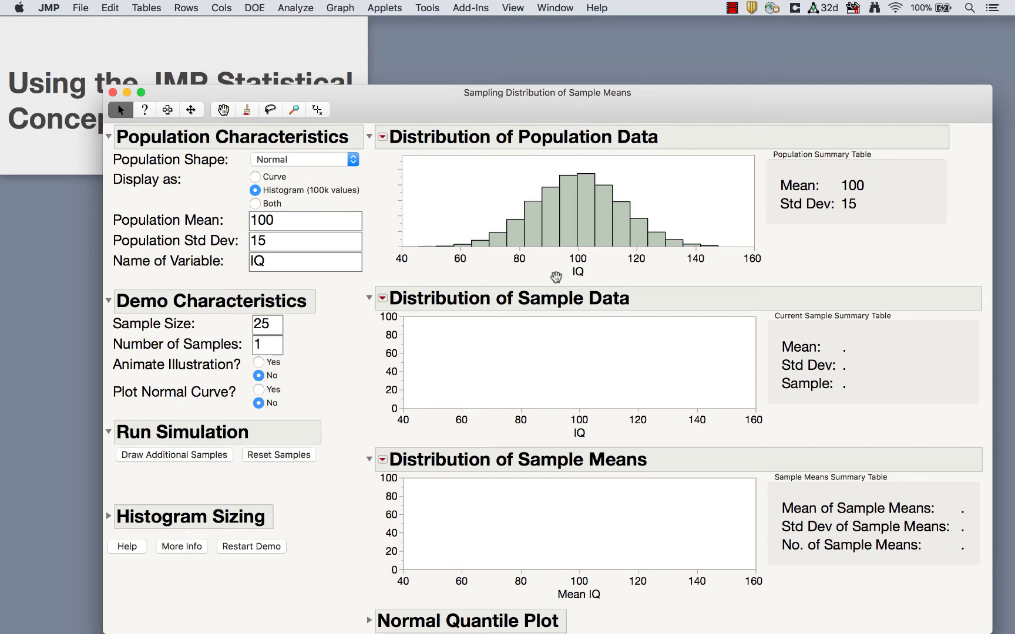
click(255, 203)
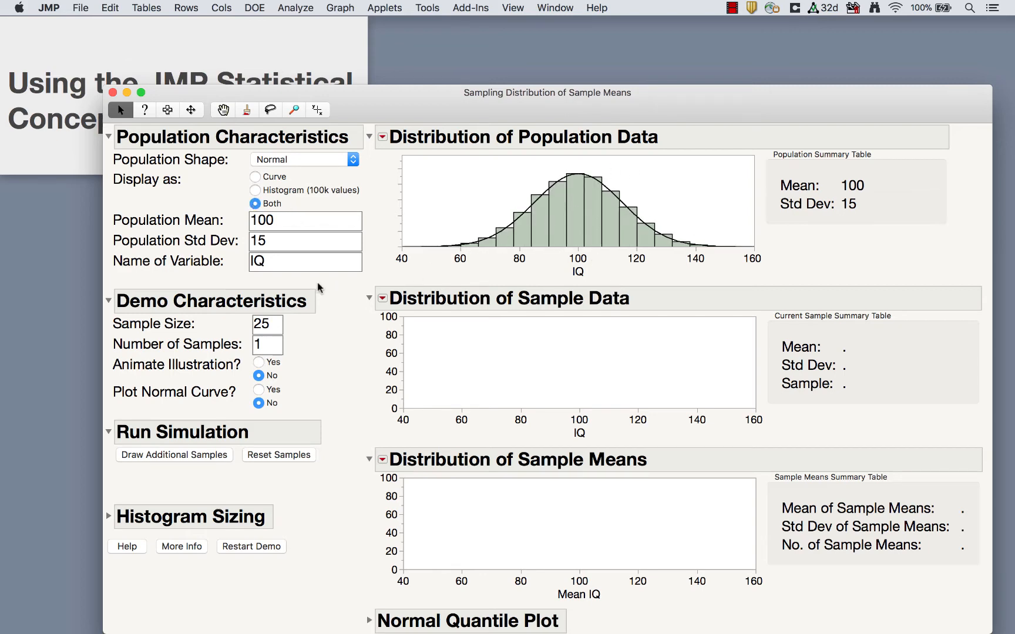
- Rename the variable to Height and set the population mean to 56 and the standard deviation to 2
click(267, 262)
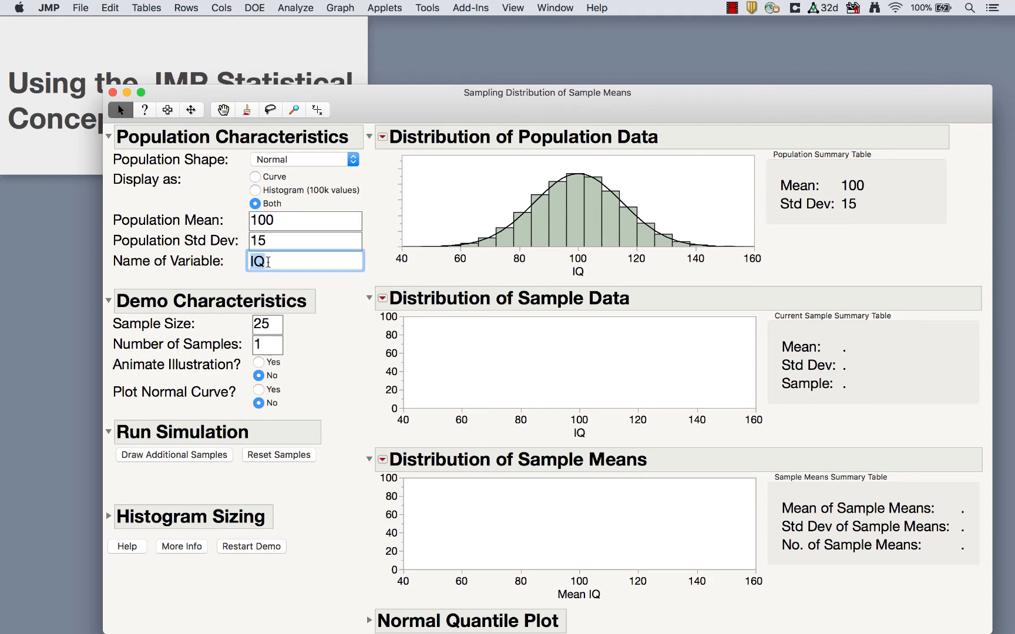
text(Height)
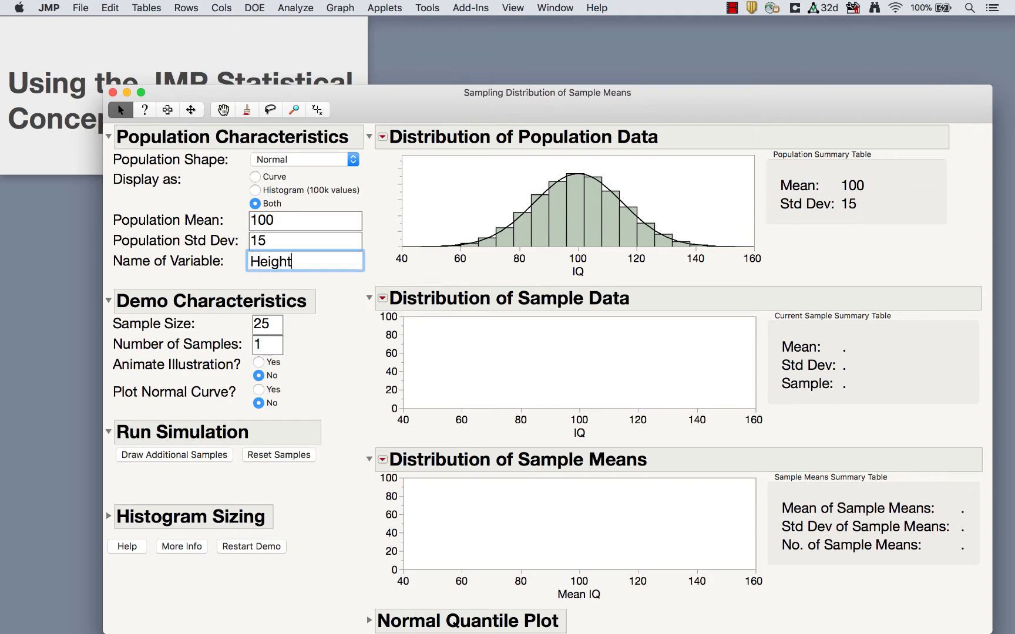
click(277, 218)
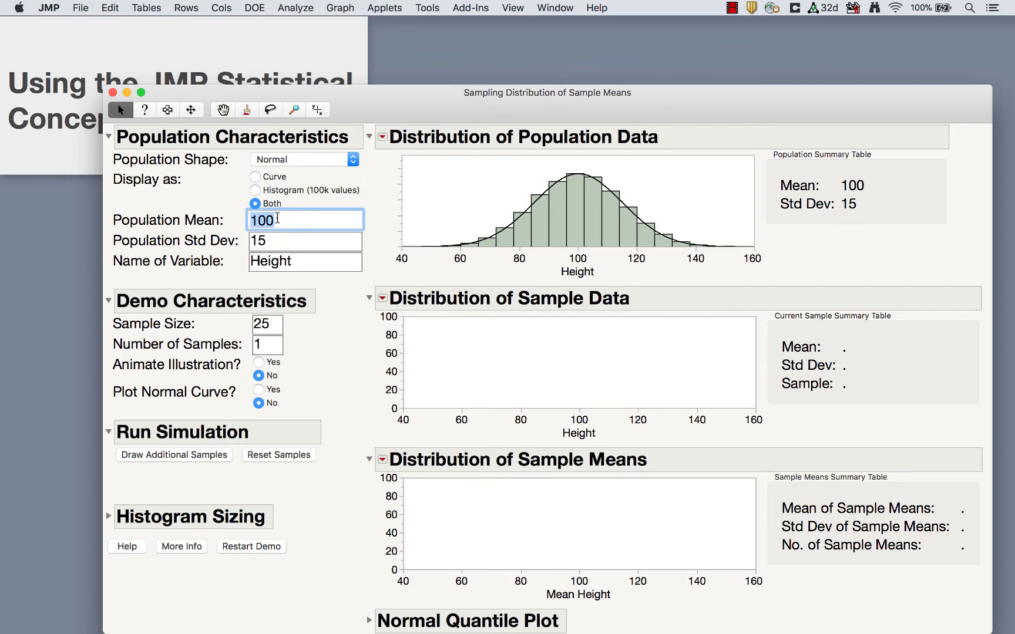
text(56)
click(271, 240)
text(4)
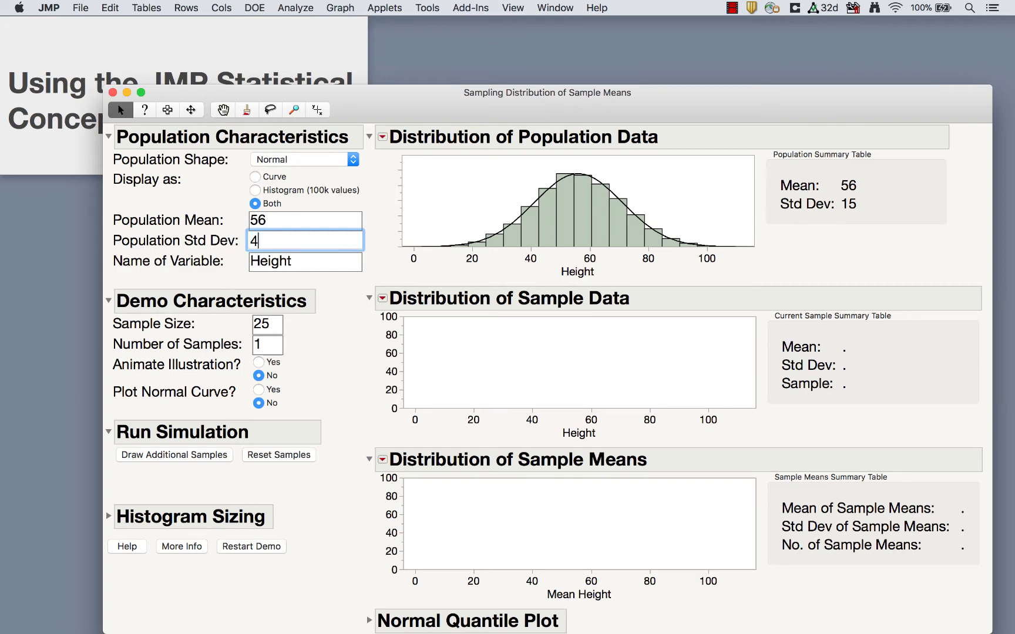
text(2)
key(Return)
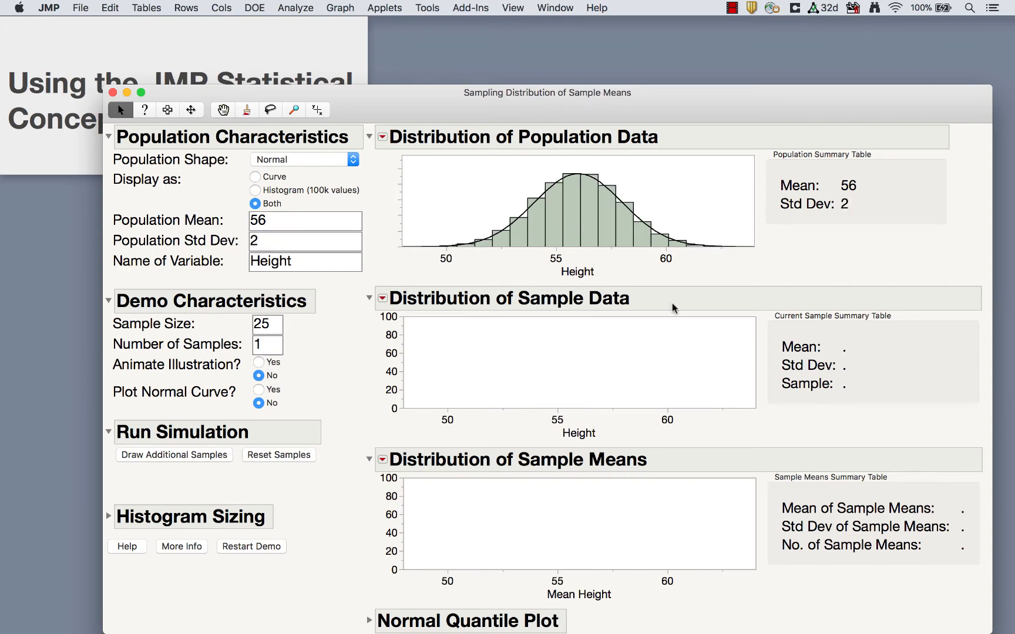
- Set the population mean back to 100, the standard deviation to 15 and the variable name to IQ
click(278, 225)
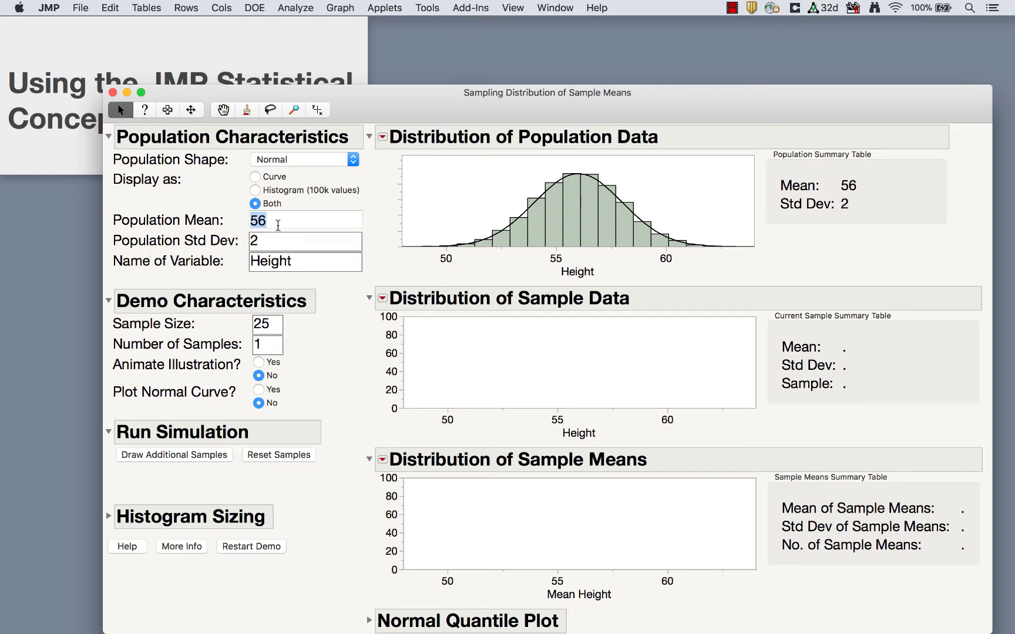
text(100)
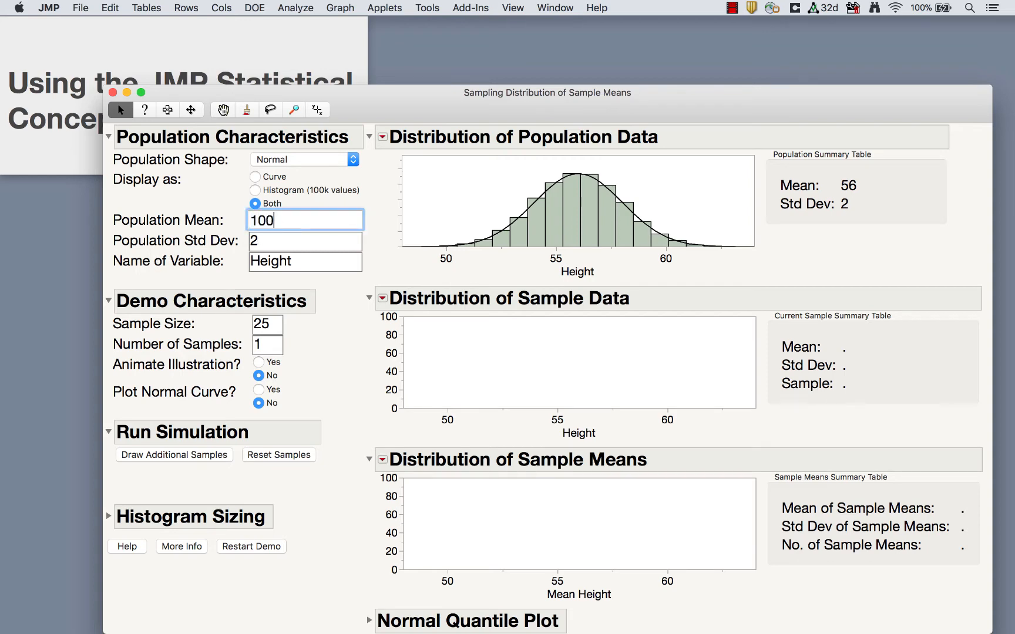
click(280, 240)
text(15)
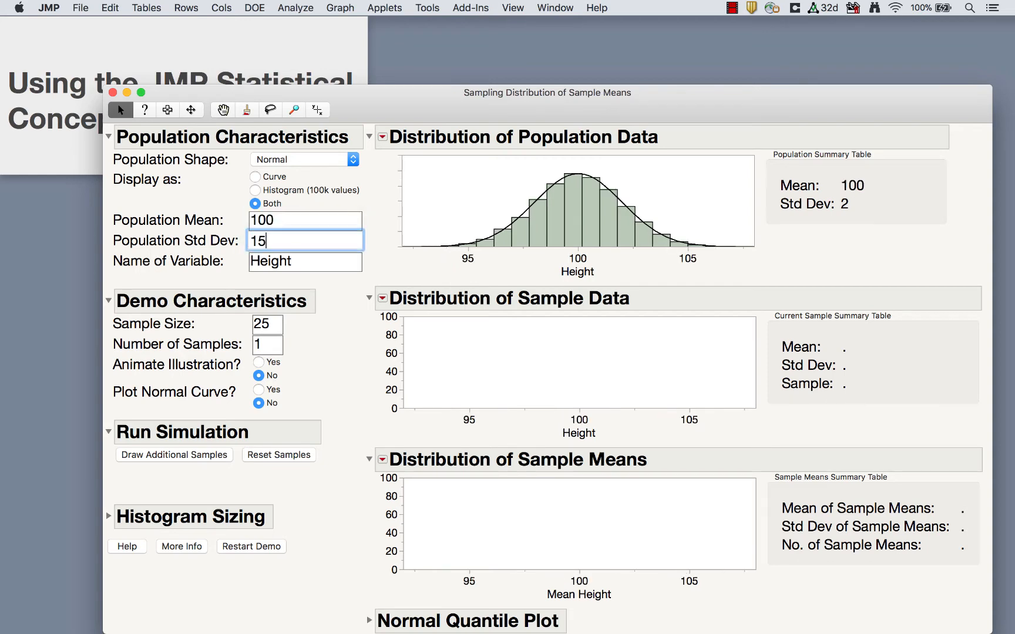
click(309, 260)
text(IQ)
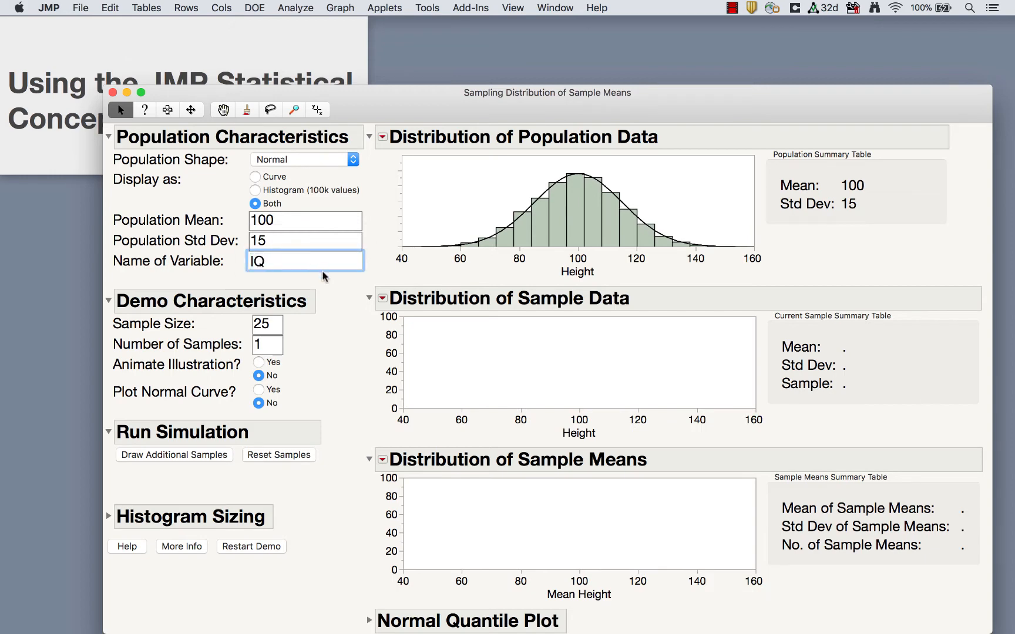
key(Return)
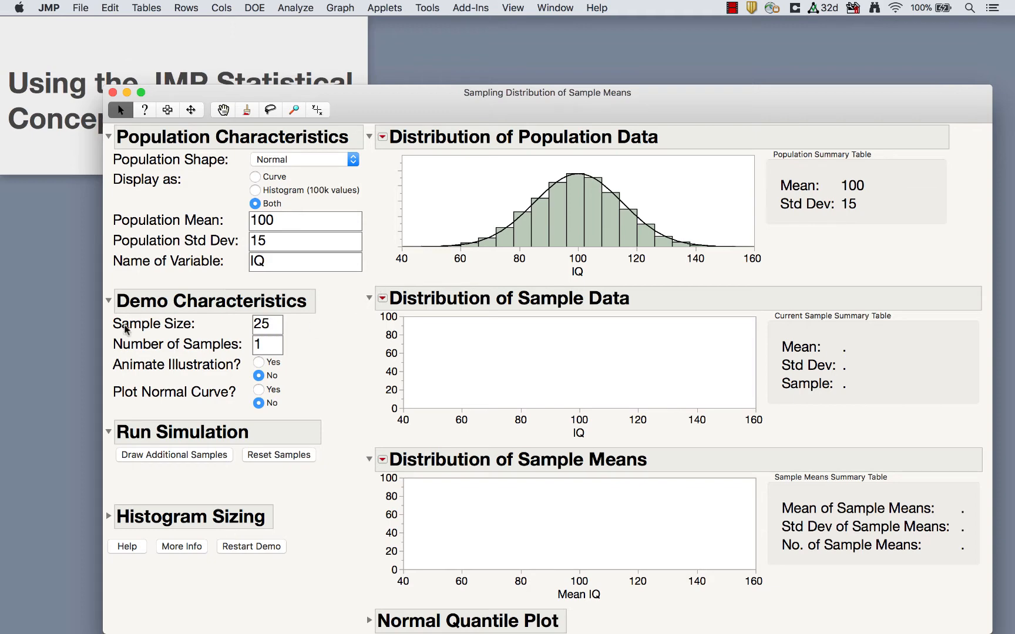
- Try the Skewed Right and Uniform population shapes
mouse_move(204, 281)
mouse_down()
mouse_move(166, 290)
mouse_move(575, 418)
mouse_move(683, 376)
mouse_move(386, 352)
mouse_move(246, 311)
mouse_up()
click(305, 160)
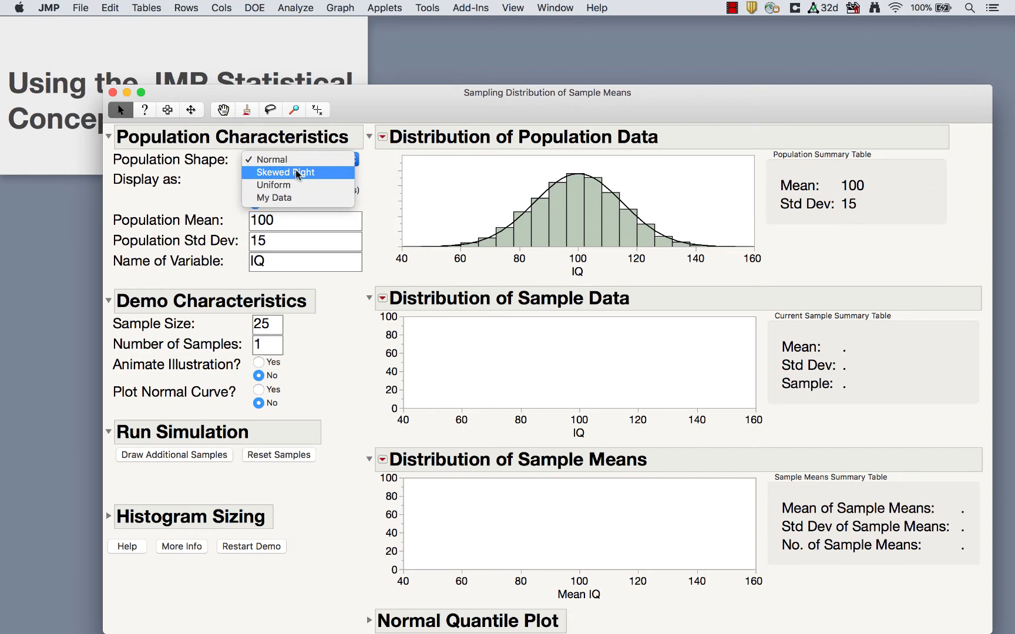
click(297, 172)
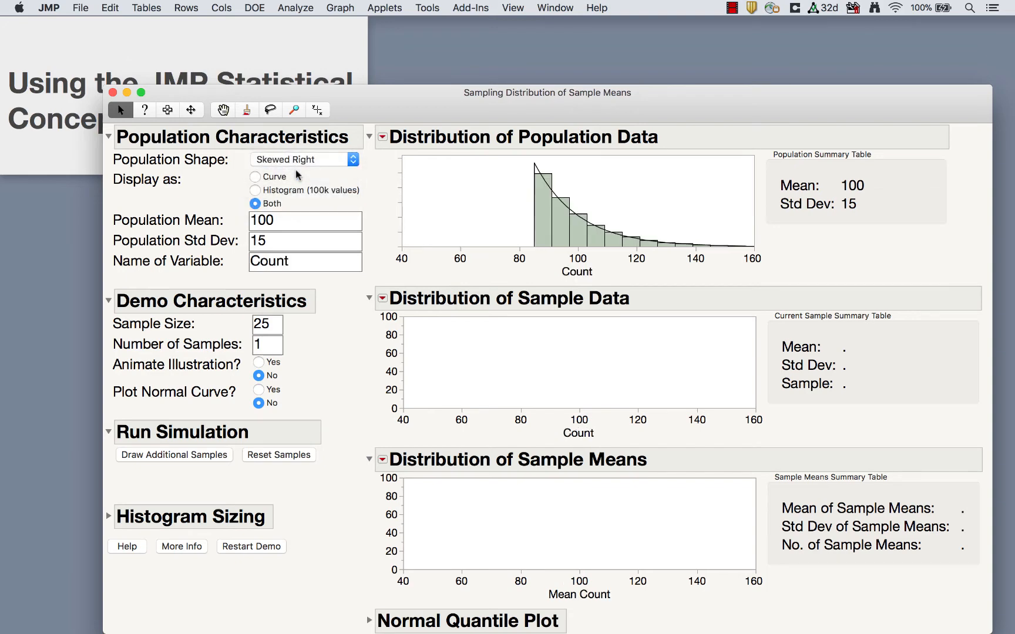
click(288, 162)
click(286, 174)
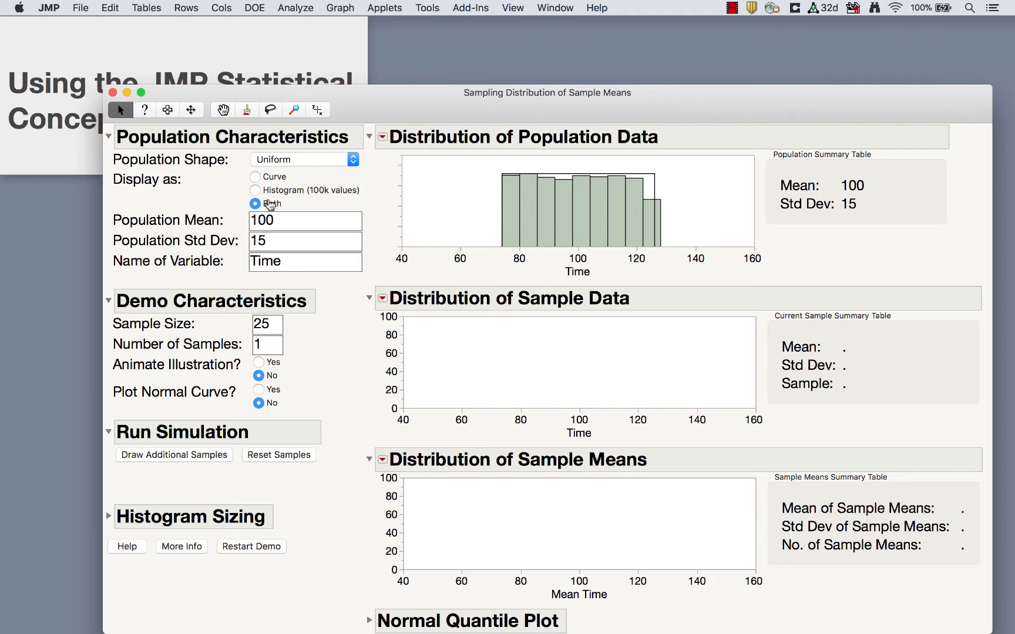
- Open the recent data table Big Class.jmp from JMP Home, close JMP Home and move the table window aside
click(274, 164)
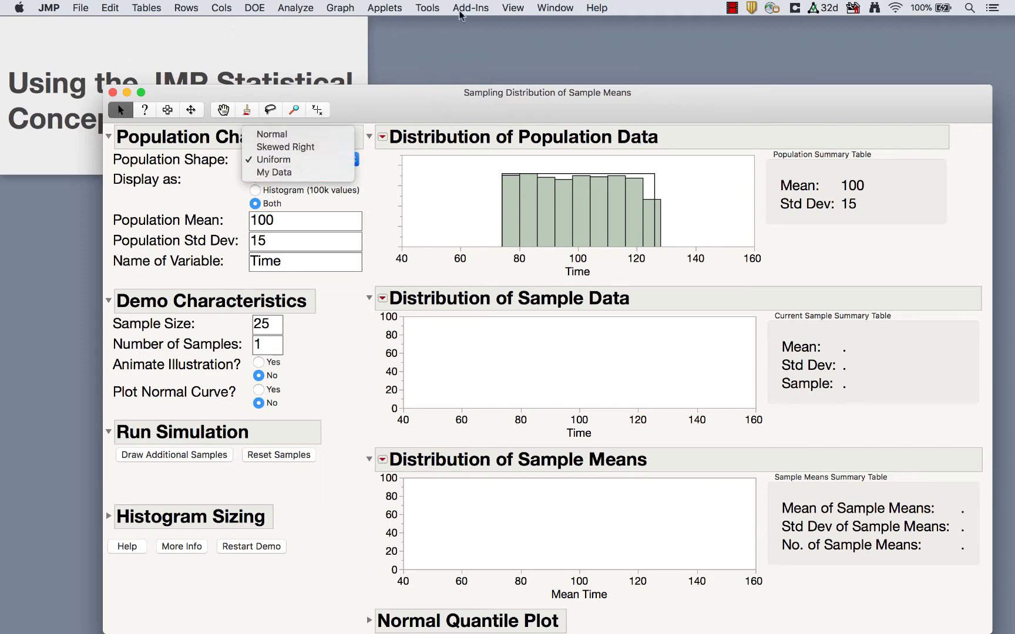
click(558, 8)
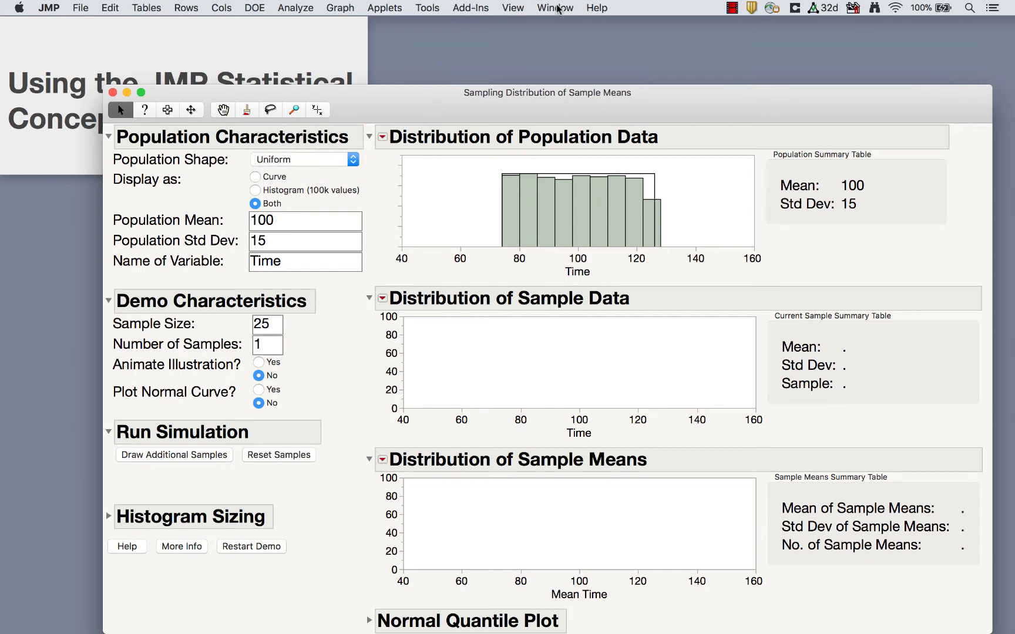
click(558, 8)
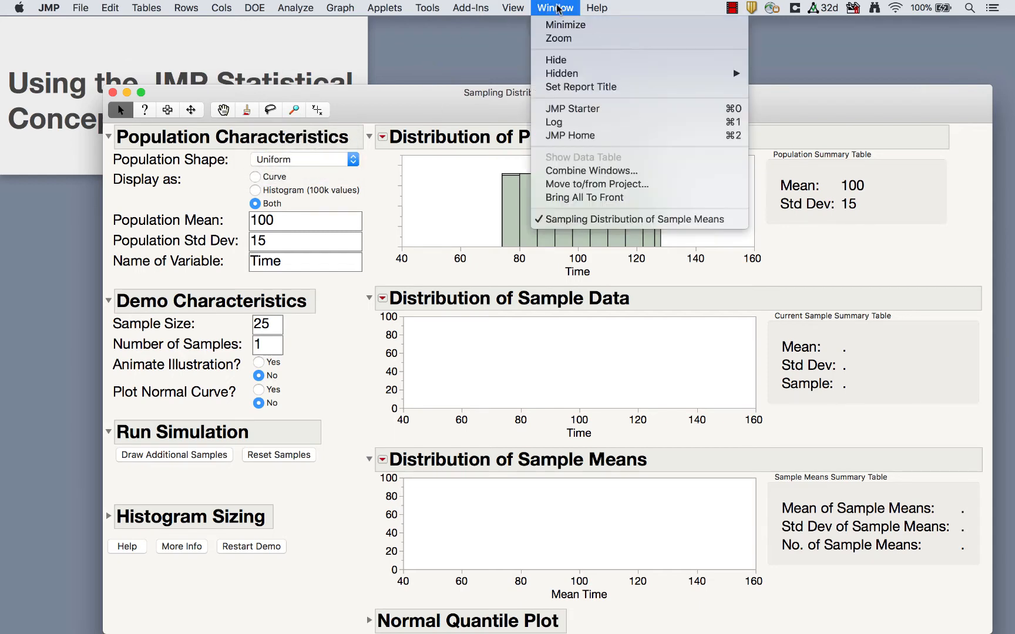
click(568, 137)
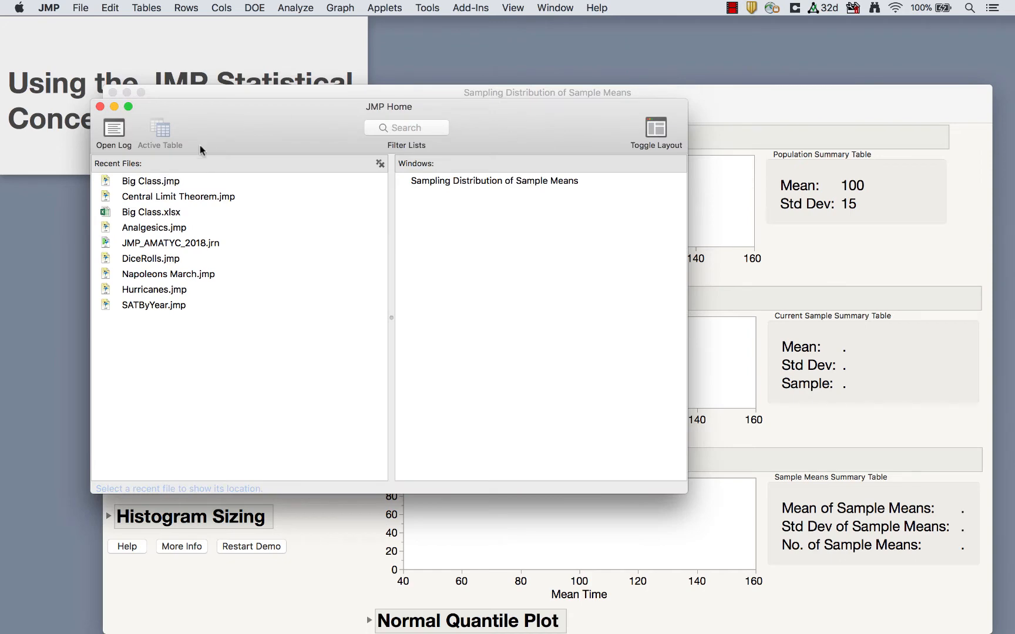
double_click(147, 183)
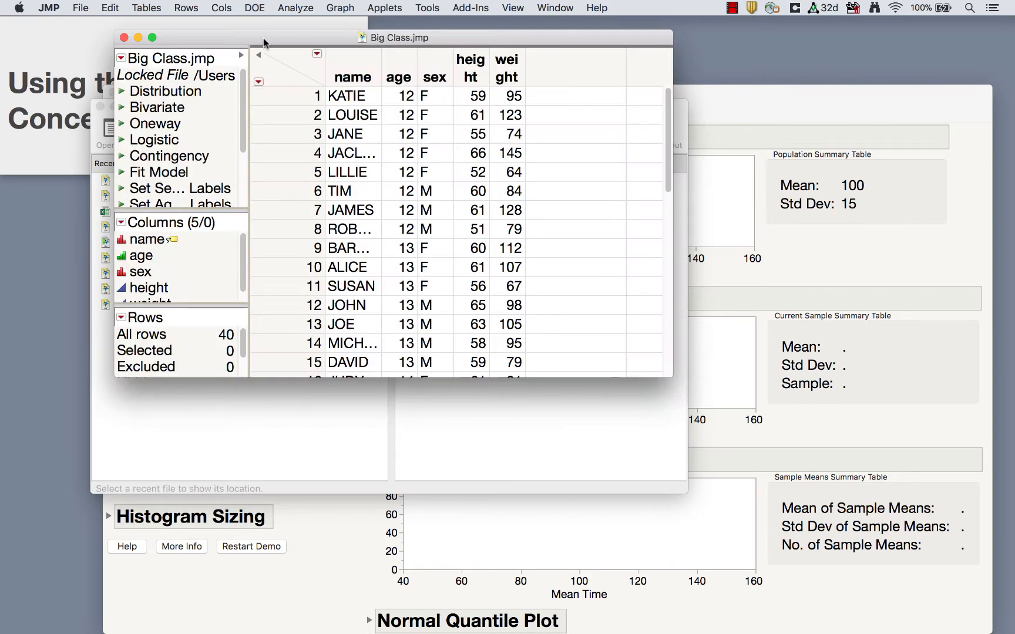
click(106, 329)
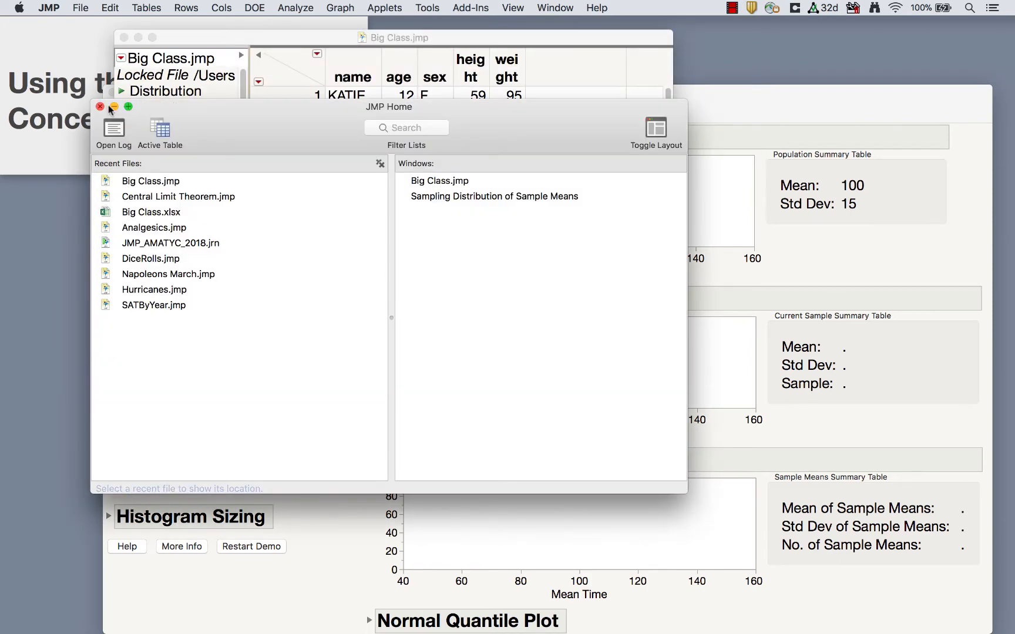
click(100, 106)
drag(242, 38, 181, 34)
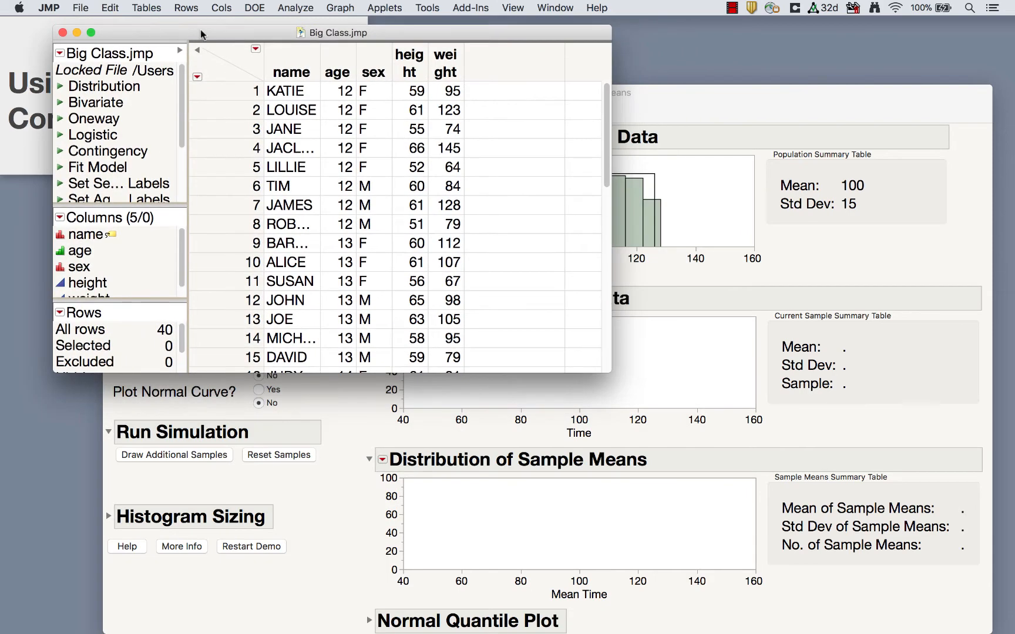
- Return to the sampling applet and use My Data as the population shape, with height as the numeric column
click(679, 109)
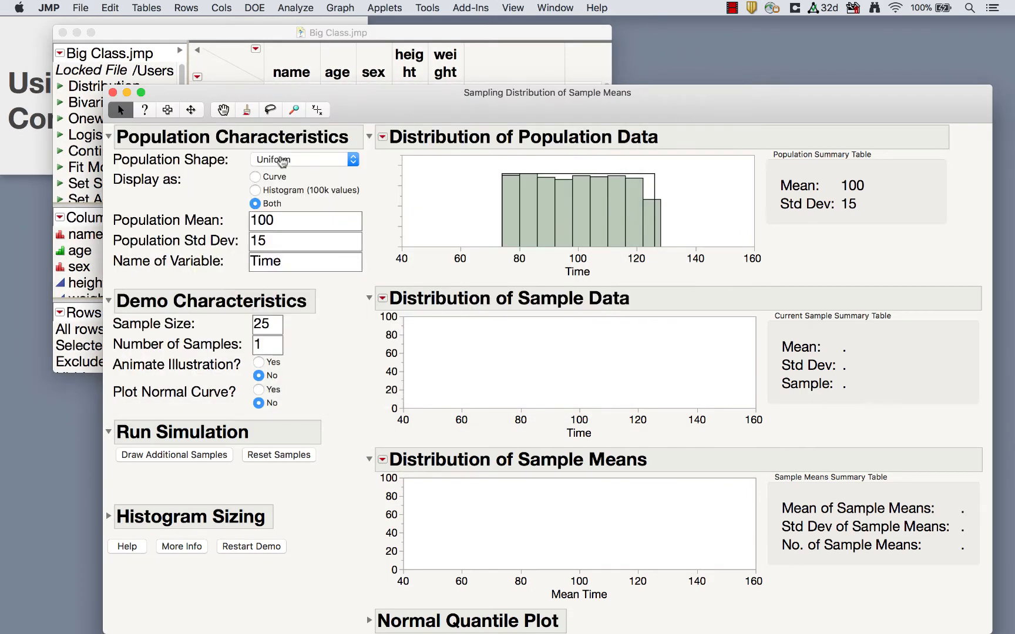
click(281, 159)
click(275, 174)
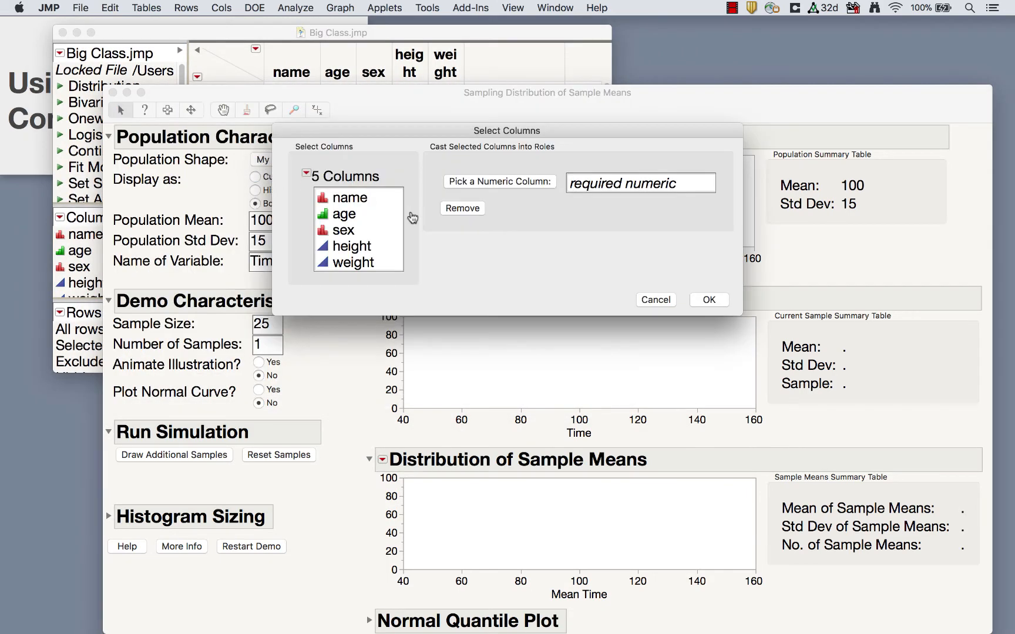
click(356, 257)
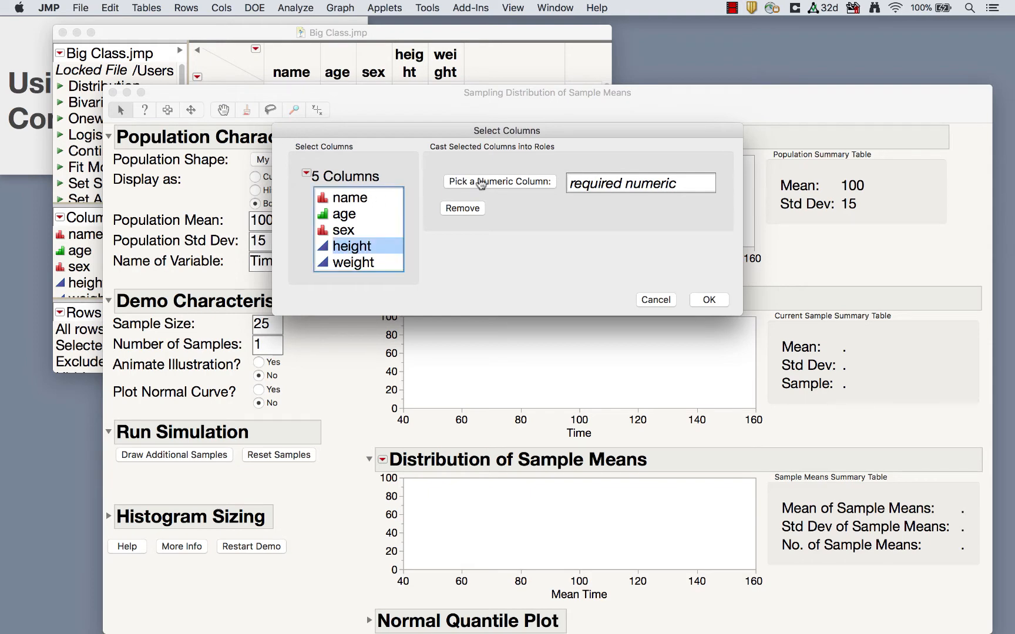
click(479, 181)
click(719, 302)
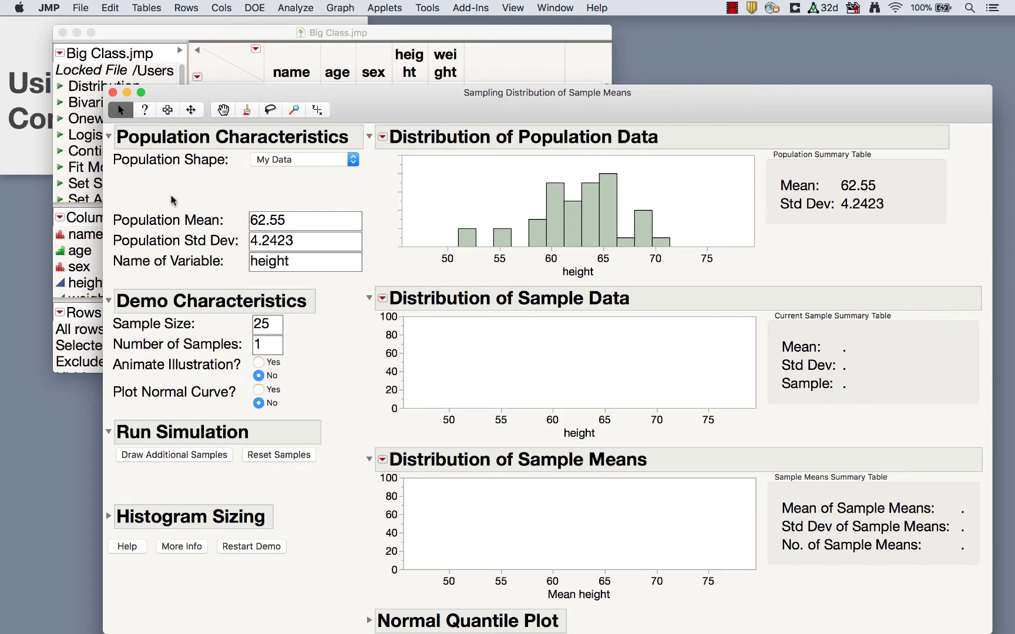
- Set the population shape back to Normal with a mean of 100 and a standard deviation of 15
click(294, 160)
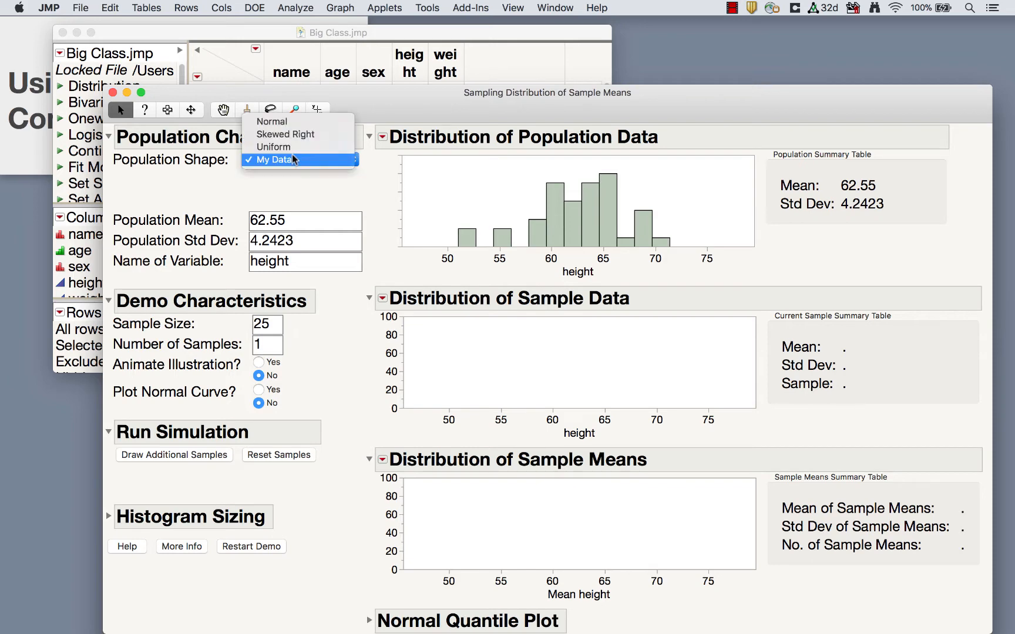
click(286, 122)
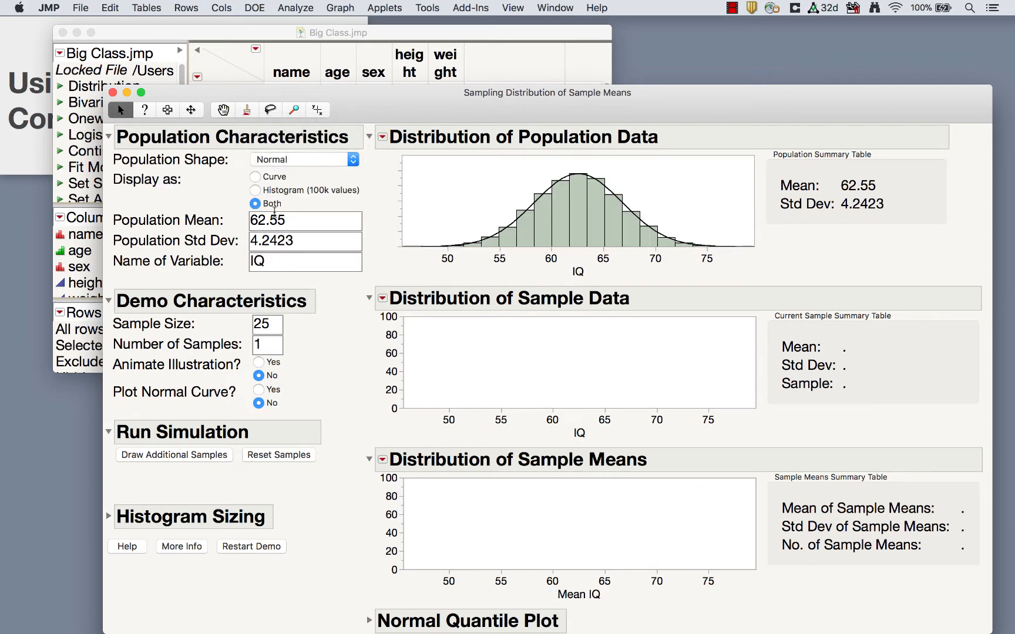
click(293, 220)
text(100)
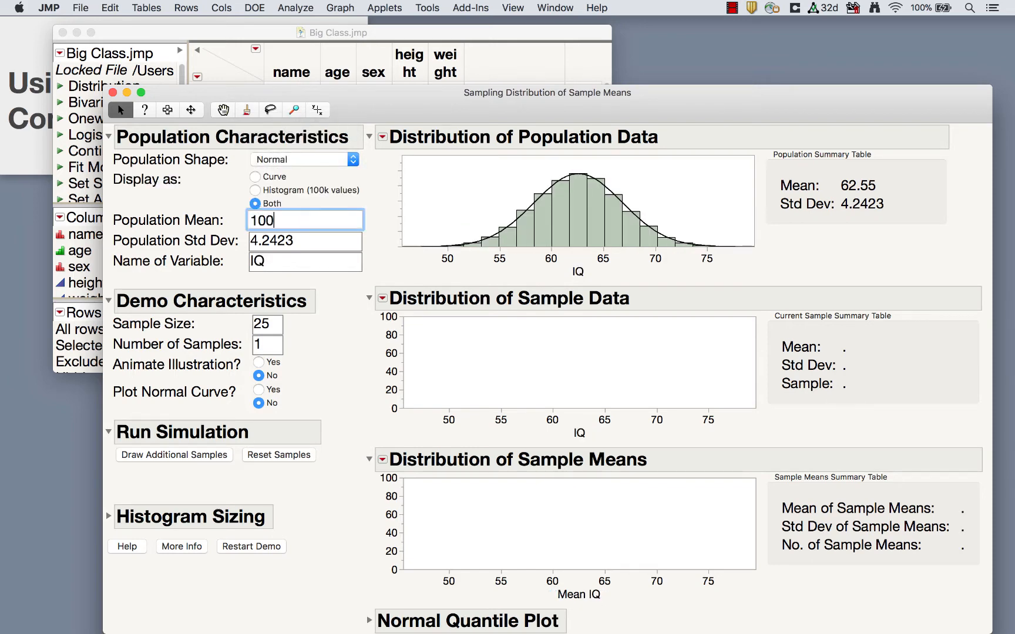
click(302, 248)
text(15)
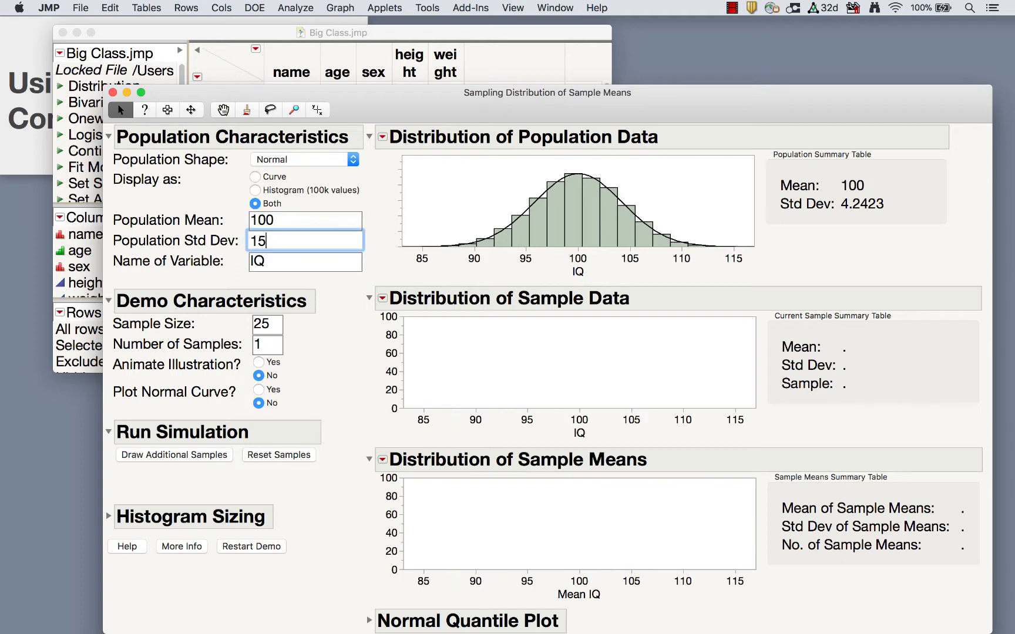
click(305, 260)
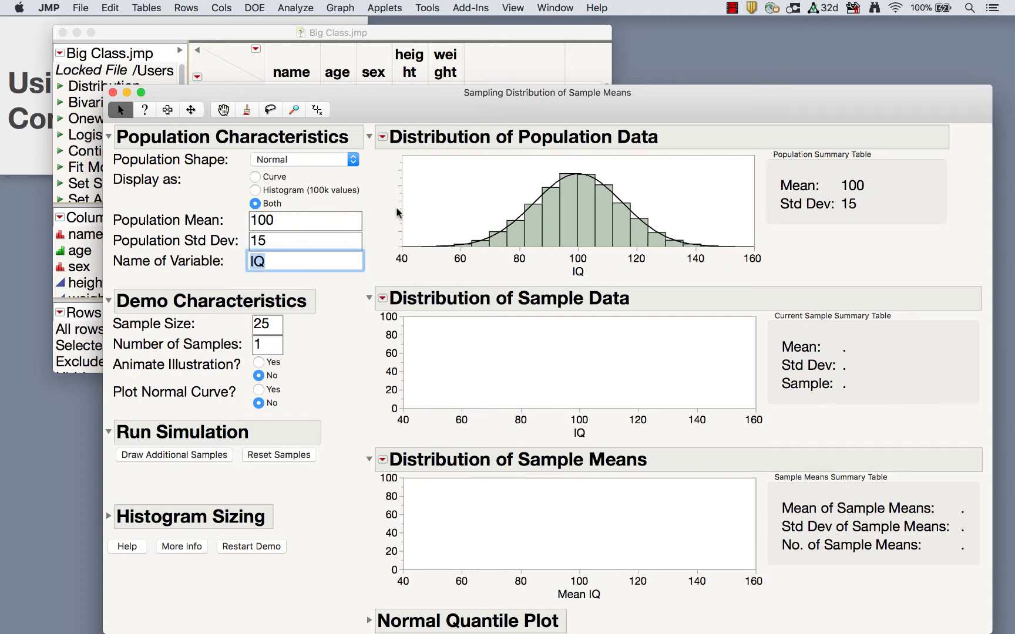
mouse_move(950, 225)
mouse_down()
mouse_move(740, 207)
mouse_move(869, 158)
mouse_up()
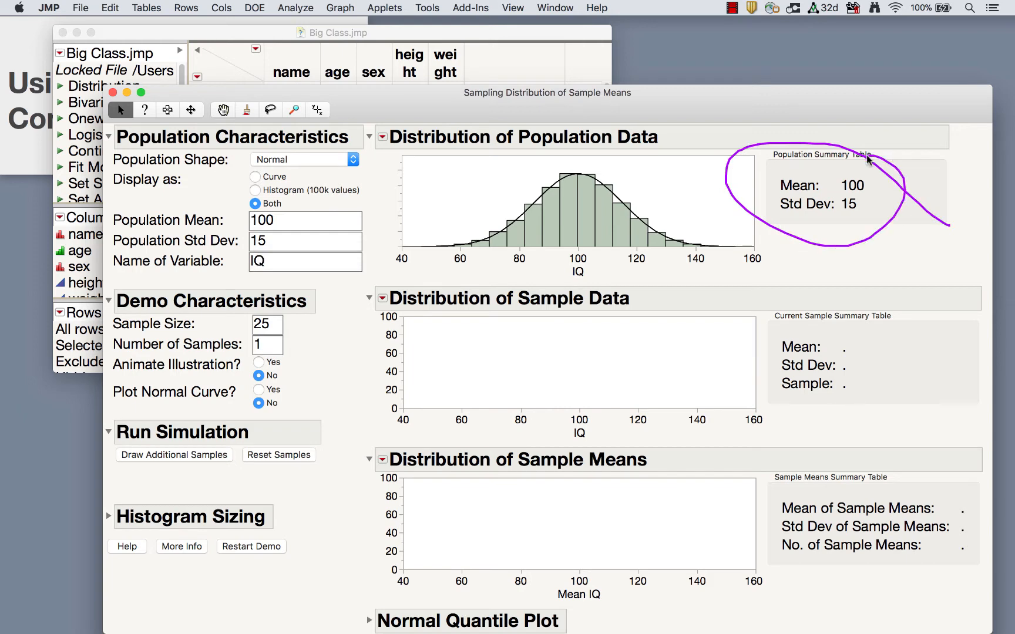
click(325, 192)
click(255, 204)
mouse_move(212, 226)
mouse_down()
mouse_move(208, 201)
mouse_move(216, 227)
mouse_up()
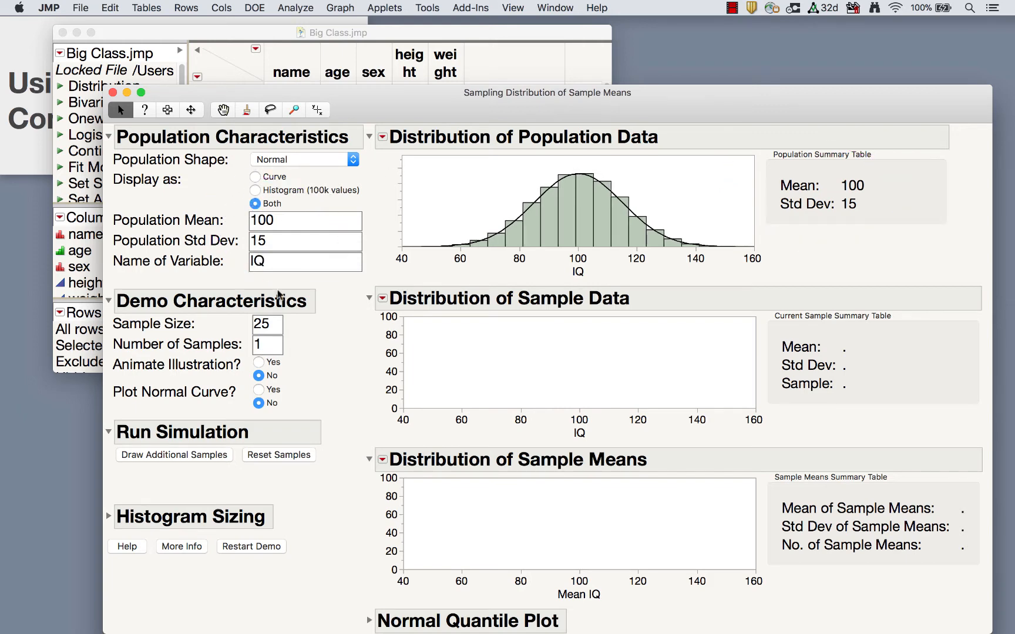
- Set the sample size to 25
double_click(275, 324)
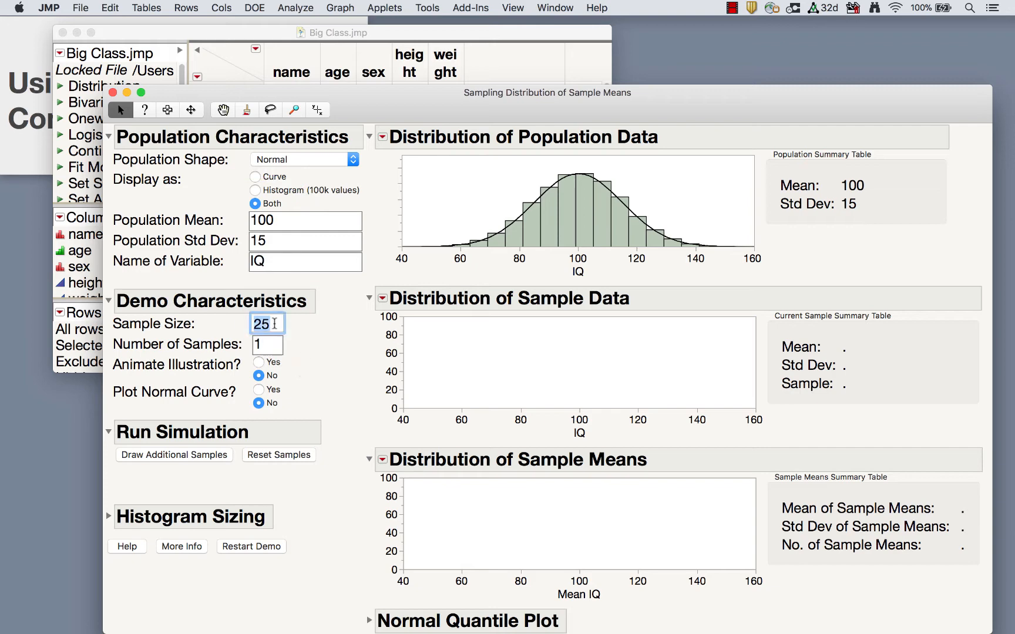
text(10)
text(25)
key(Return)
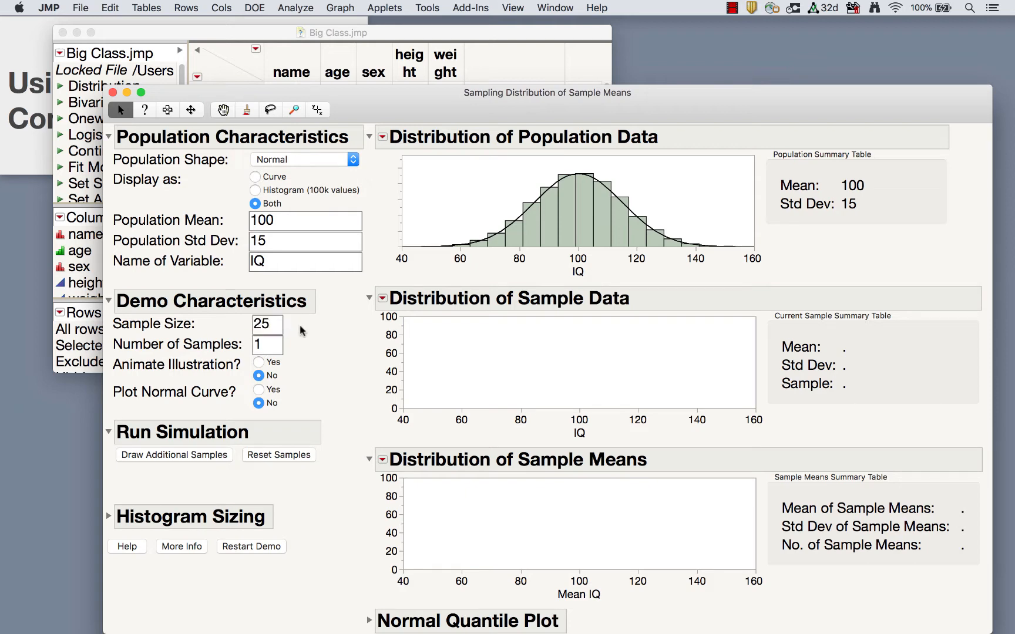
- Turn on the animated illustration and draw three samples one at a time
mouse_move(256, 335)
mouse_down()
mouse_move(262, 365)
mouse_move(290, 344)
mouse_up()
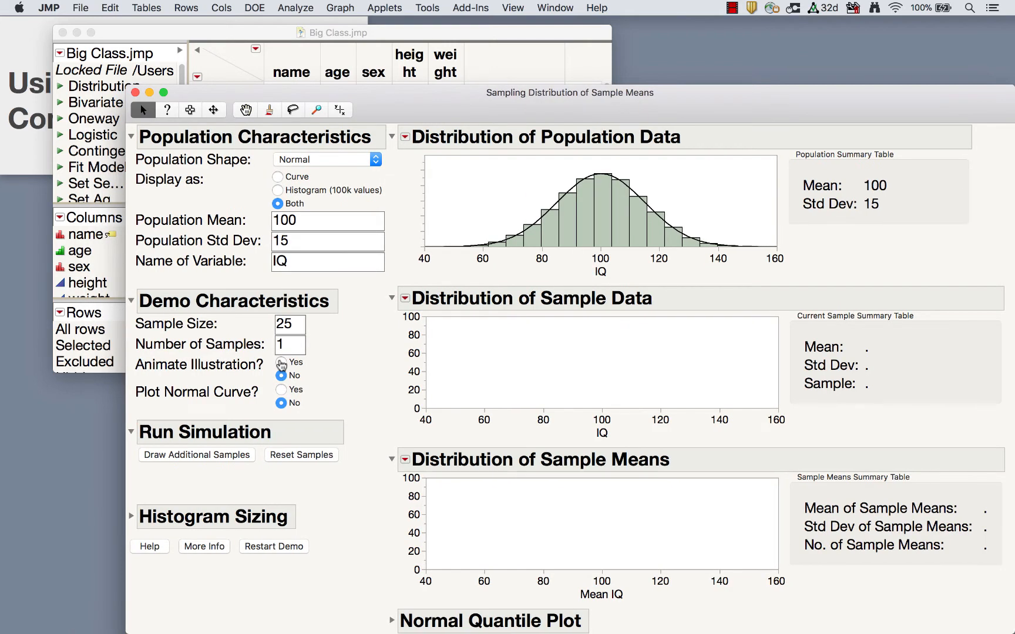
click(282, 364)
click(227, 459)
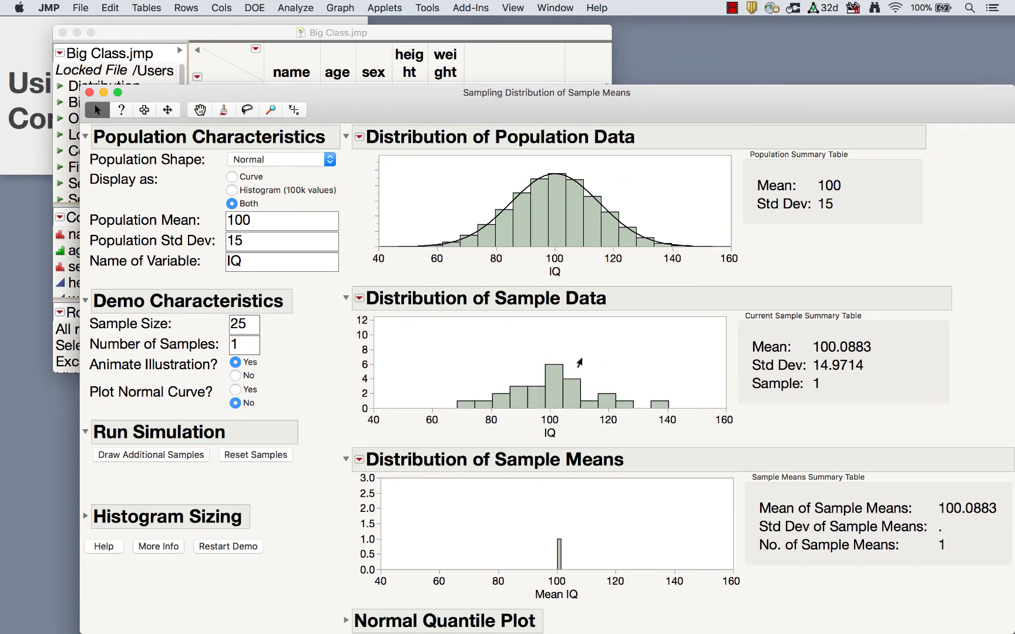
mouse_move(922, 350)
mouse_down()
mouse_move(793, 312)
mouse_move(900, 385)
mouse_up()
click(150, 456)
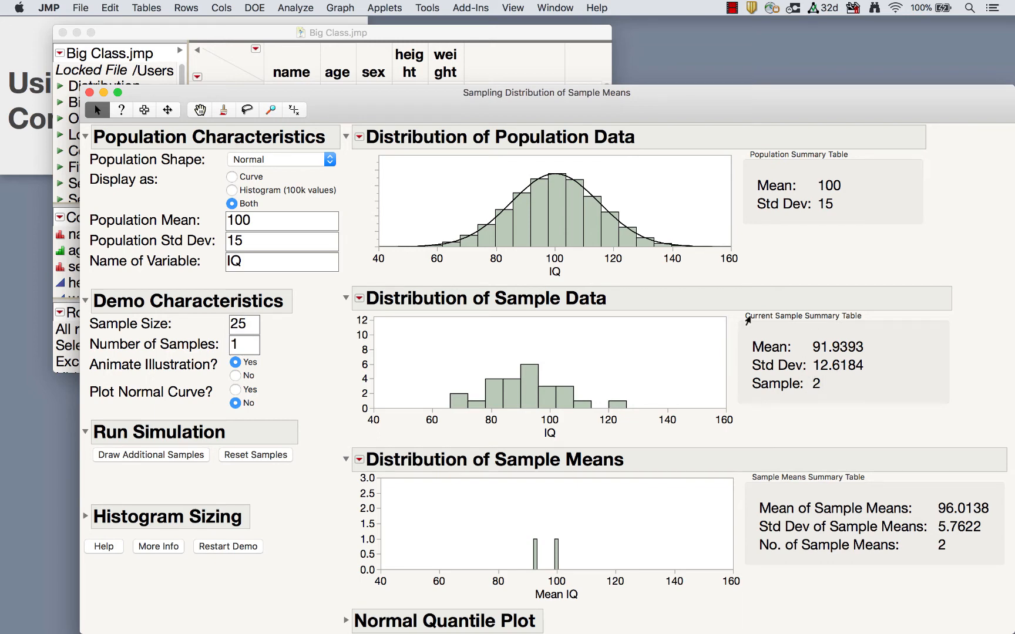
click(139, 464)
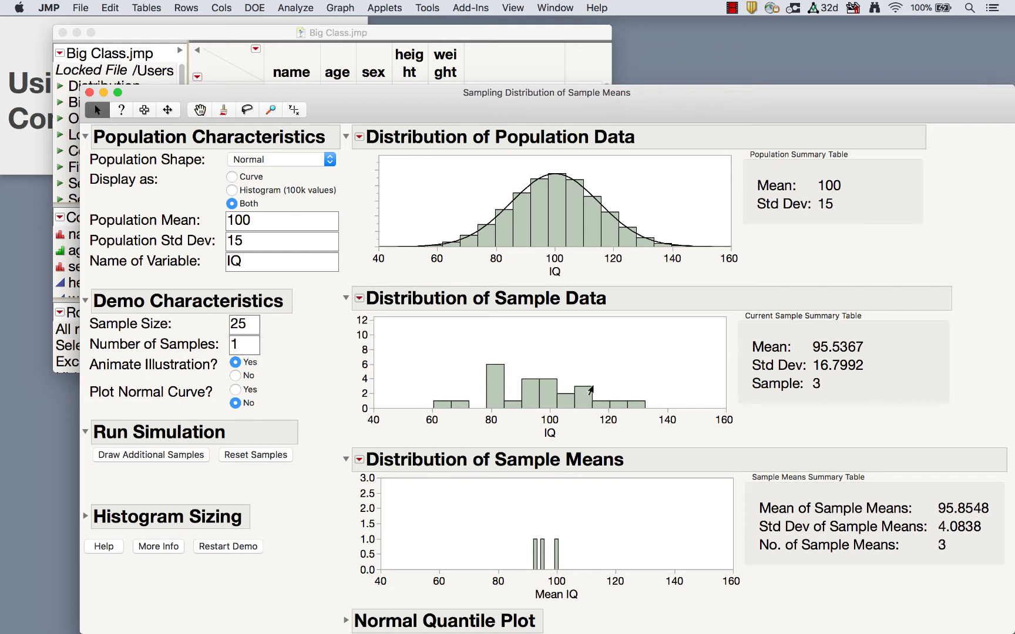
mouse_move(769, 462)
mouse_down()
mouse_move(685, 436)
mouse_move(310, 464)
mouse_move(306, 543)
mouse_move(626, 532)
mouse_move(661, 512)
mouse_move(680, 470)
mouse_up()
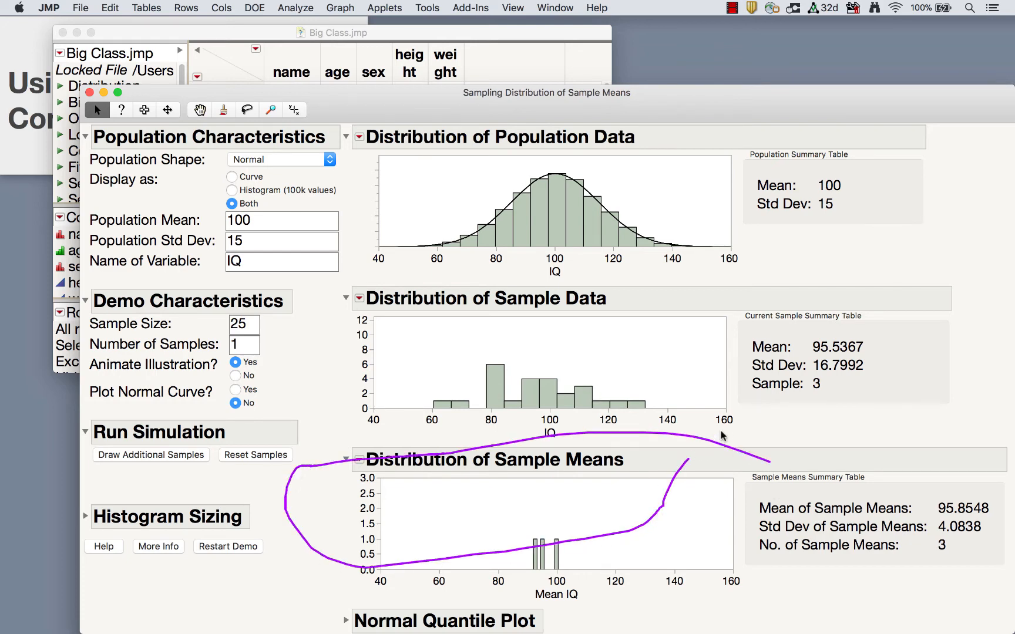
mouse_move(870, 333)
mouse_down()
mouse_move(830, 362)
mouse_move(873, 332)
mouse_up()
mouse_move(813, 352)
mouse_down()
mouse_move(639, 504)
mouse_move(546, 561)
mouse_up()
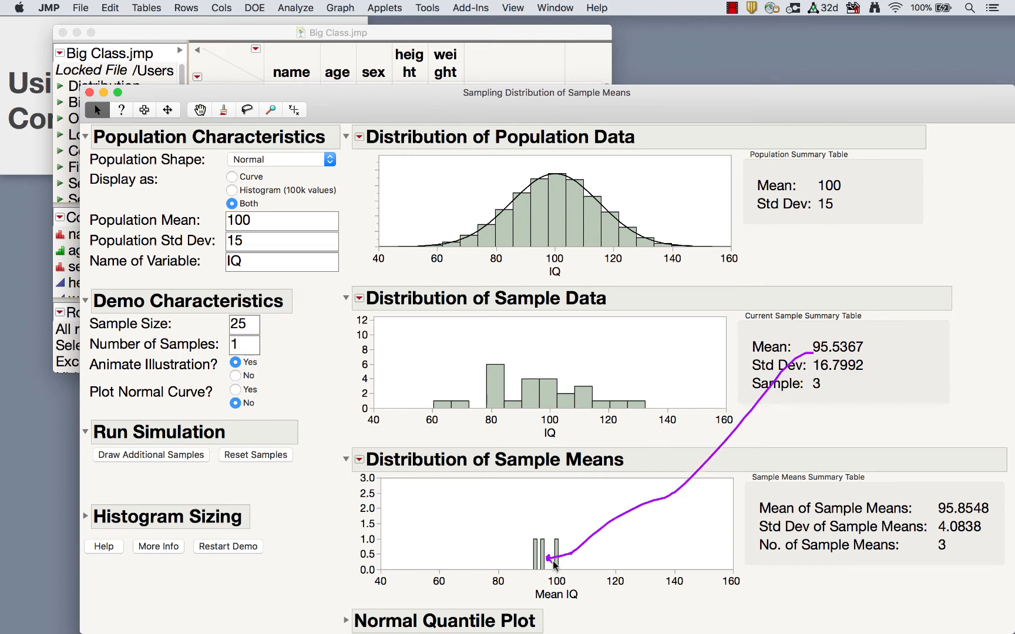
drag(535, 521, 531, 533)
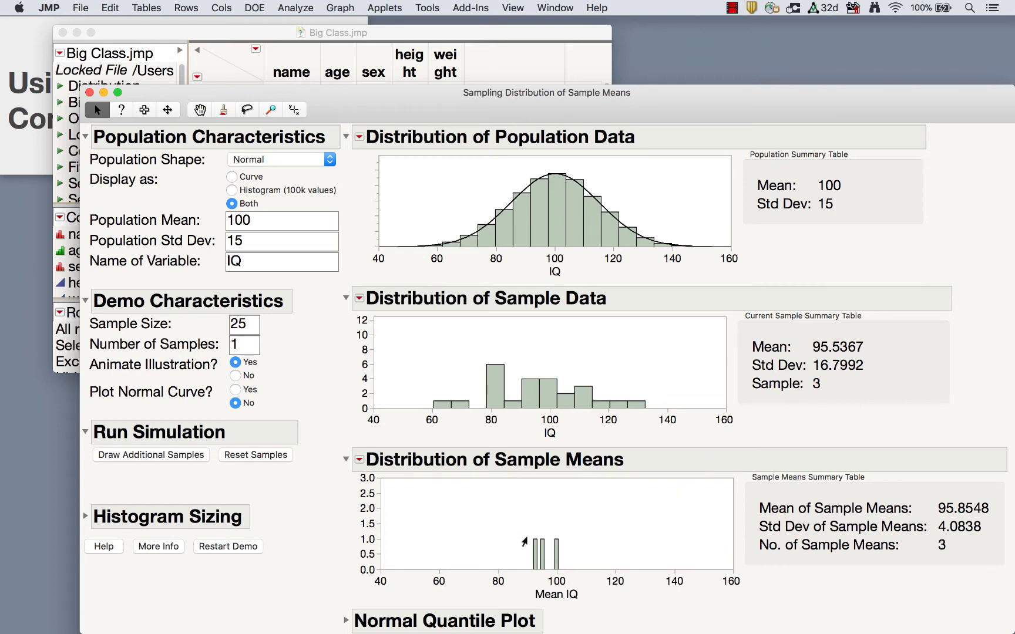
mouse_move(530, 469)
mouse_down()
mouse_move(529, 534)
mouse_move(536, 523)
mouse_up()
drag(571, 461, 561, 535)
mouse_move(538, 469)
mouse_down()
mouse_move(536, 540)
mouse_move(540, 526)
mouse_up()
mouse_move(878, 366)
mouse_down()
mouse_move(846, 348)
mouse_move(750, 376)
mouse_move(875, 360)
mouse_up()
mouse_move(926, 518)
mouse_down()
mouse_move(835, 510)
mouse_move(772, 531)
mouse_move(919, 520)
mouse_move(908, 516)
mouse_up()
mouse_move(949, 526)
mouse_down()
mouse_move(937, 562)
mouse_move(952, 540)
mouse_up()
mouse_move(728, 362)
mouse_down()
mouse_move(576, 304)
mouse_move(722, 339)
mouse_up()
mouse_move(275, 321)
mouse_down()
mouse_move(231, 303)
mouse_move(271, 316)
mouse_move(261, 314)
mouse_up()
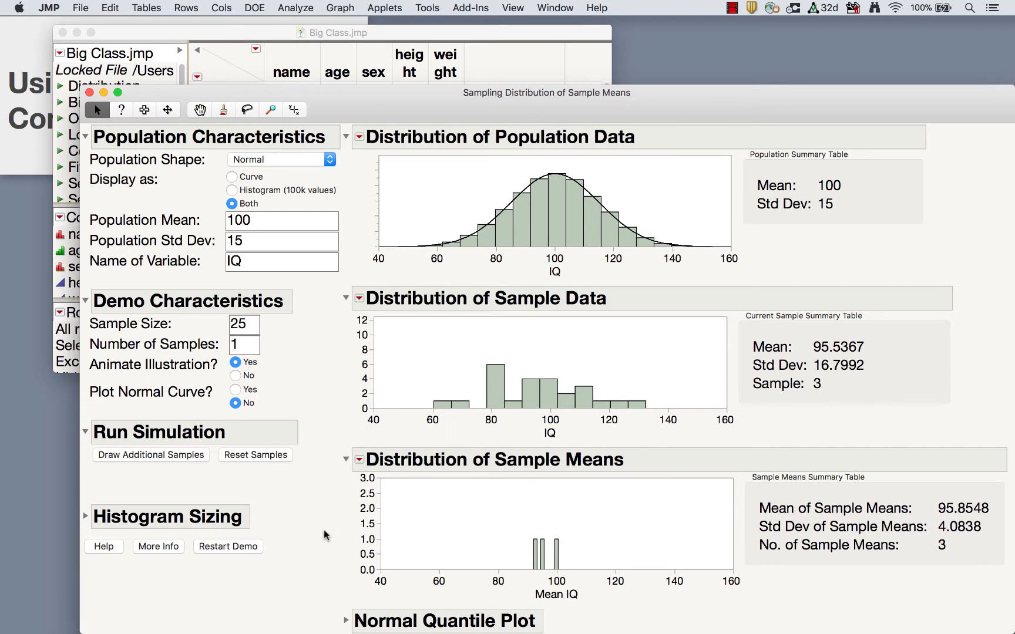
- Expand the Normal Quantile Plot to view the points for the sample means and collapse it again
click(344, 623)
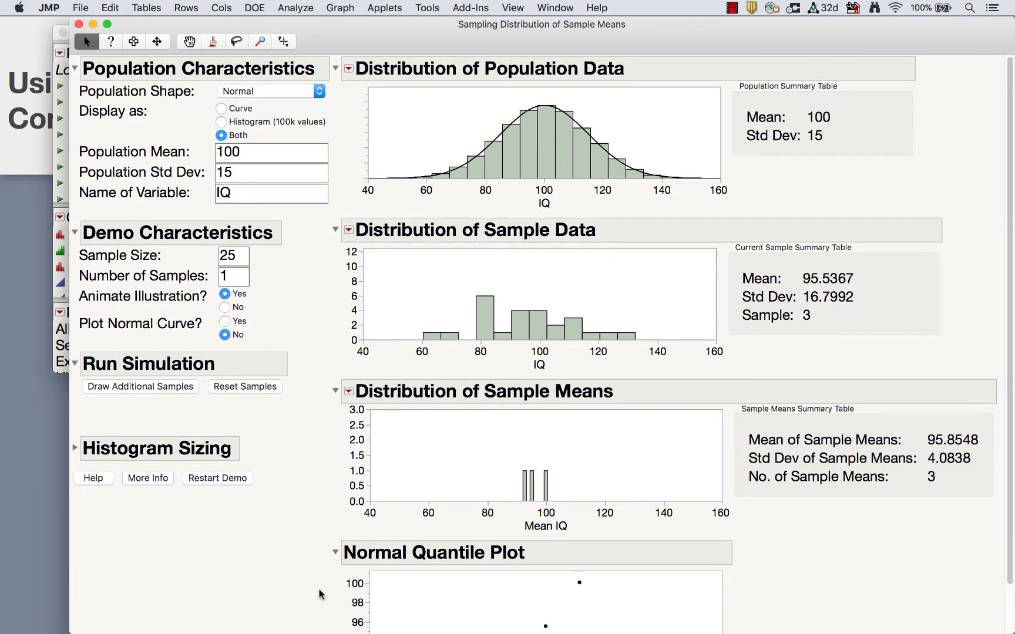
scroll(320, 594, down, 3)
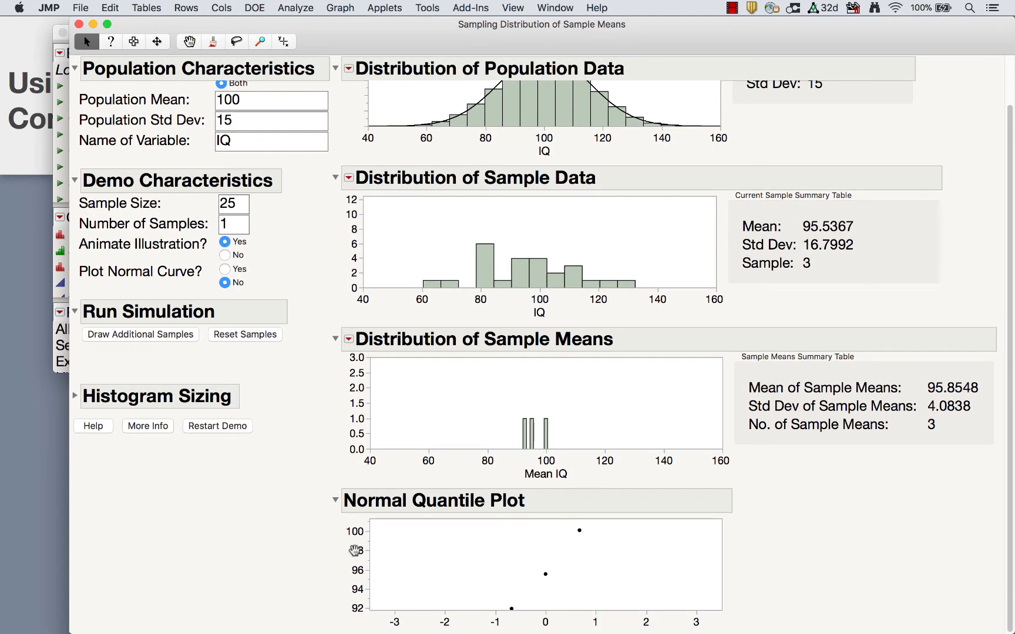
click(335, 500)
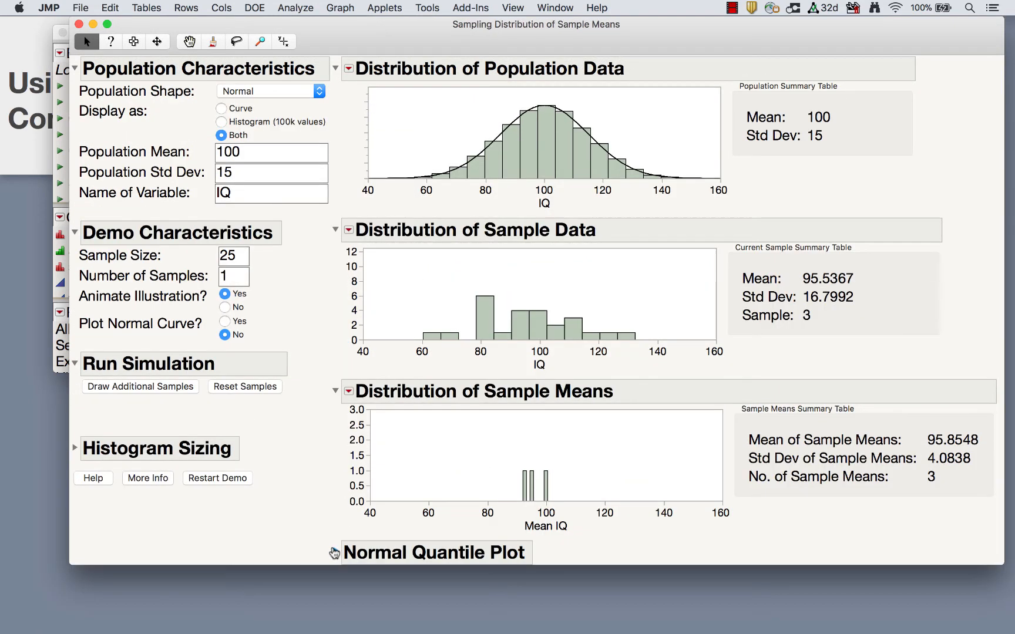
- Try decreasing and increasing the histogram size, and collapse the Histogram Sizing section
click(75, 448)
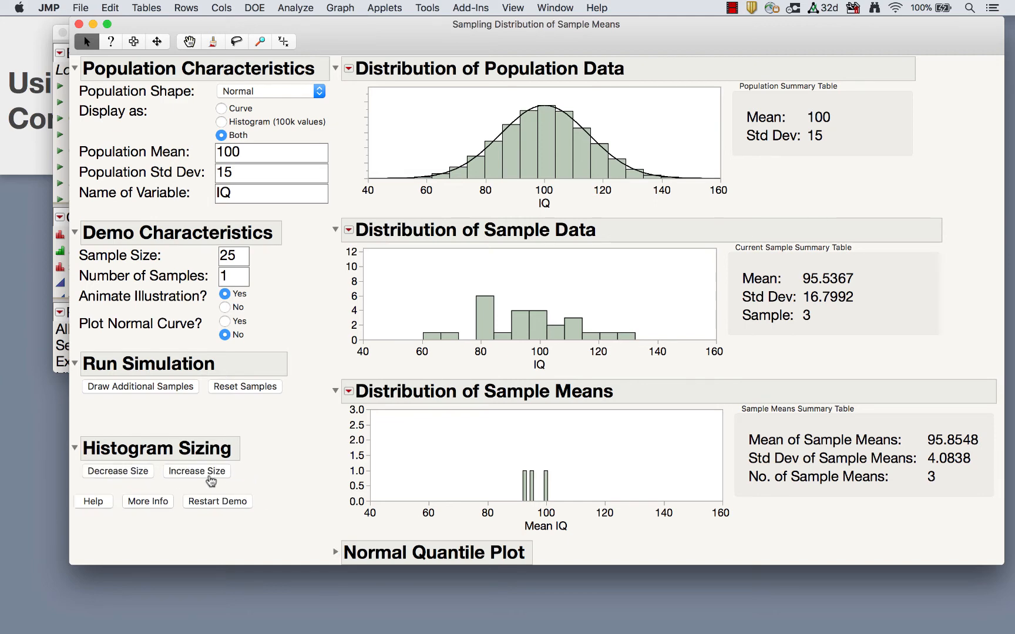
click(136, 474)
click(136, 474)
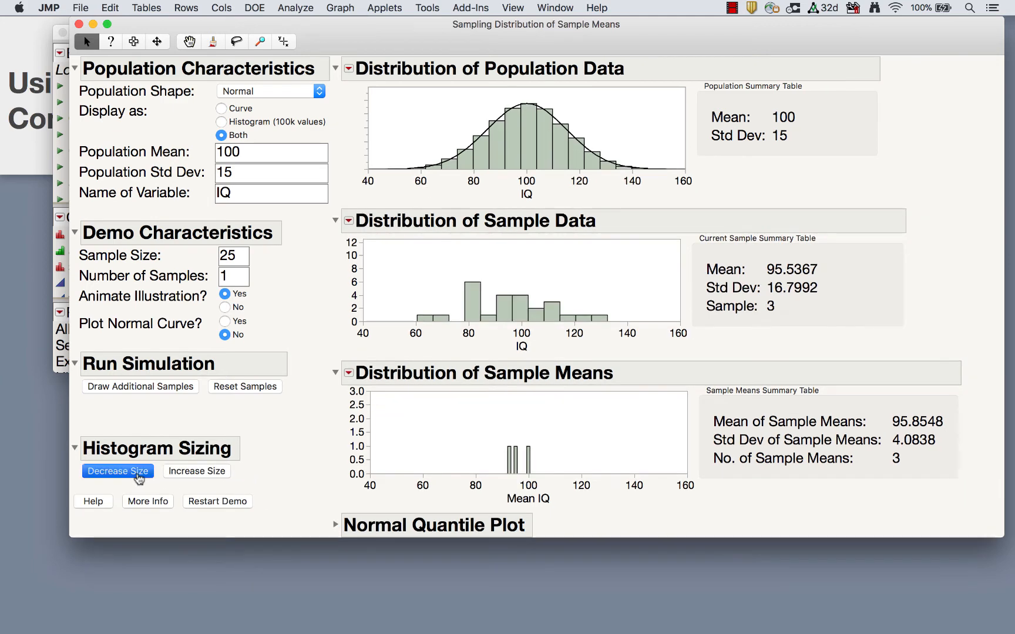
click(183, 475)
click(183, 474)
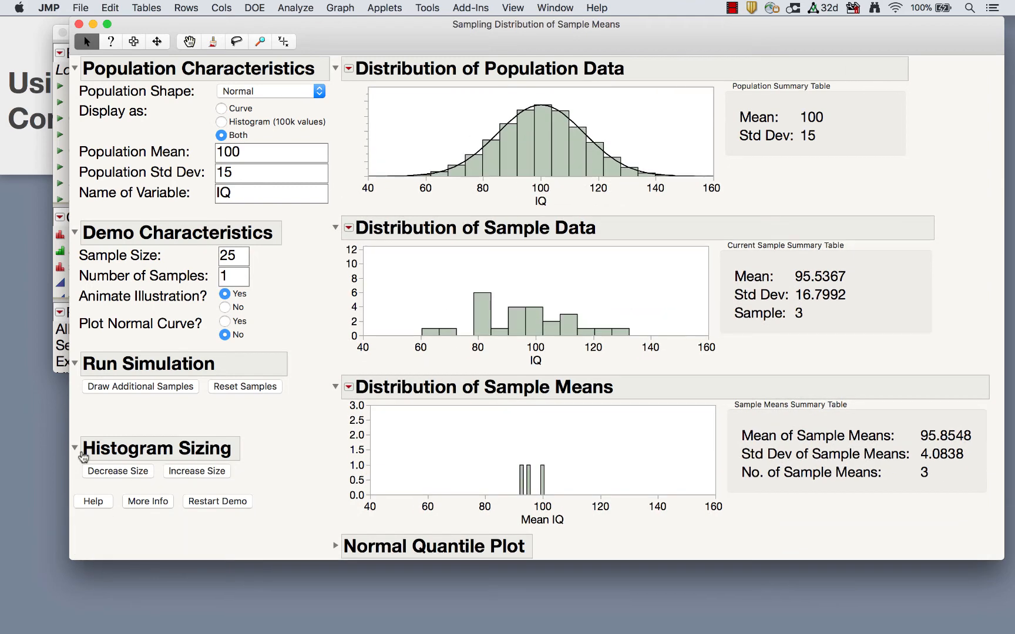
click(74, 450)
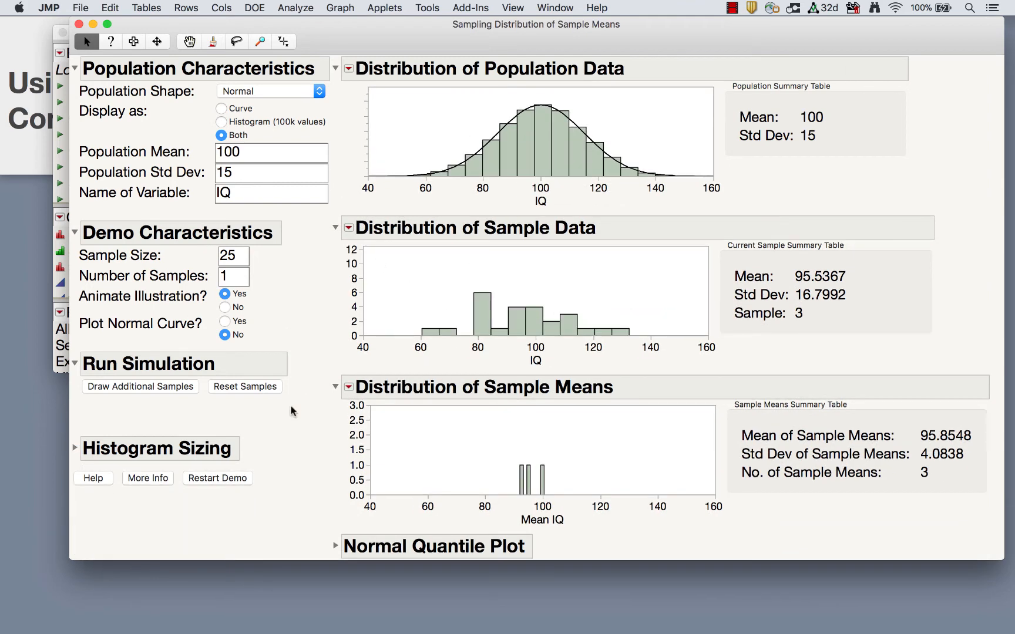
- Set the number of samples to 97 and draw the additional samples with animation on
double_click(230, 274)
text(97)
mouse_move(281, 301)
mouse_down()
mouse_move(256, 288)
mouse_move(251, 328)
mouse_move(251, 287)
mouse_up()
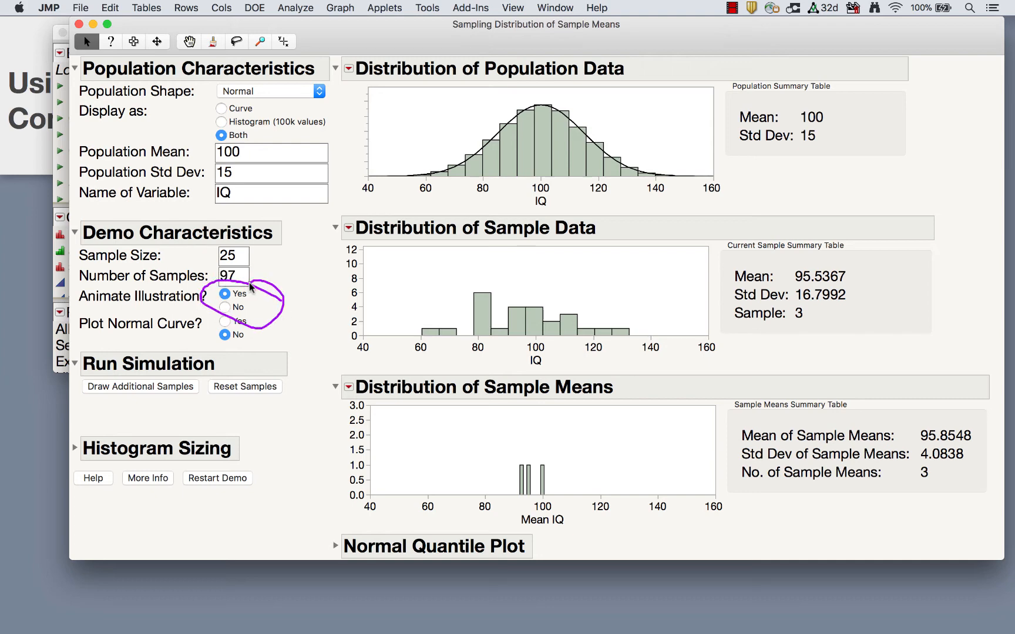
click(163, 386)
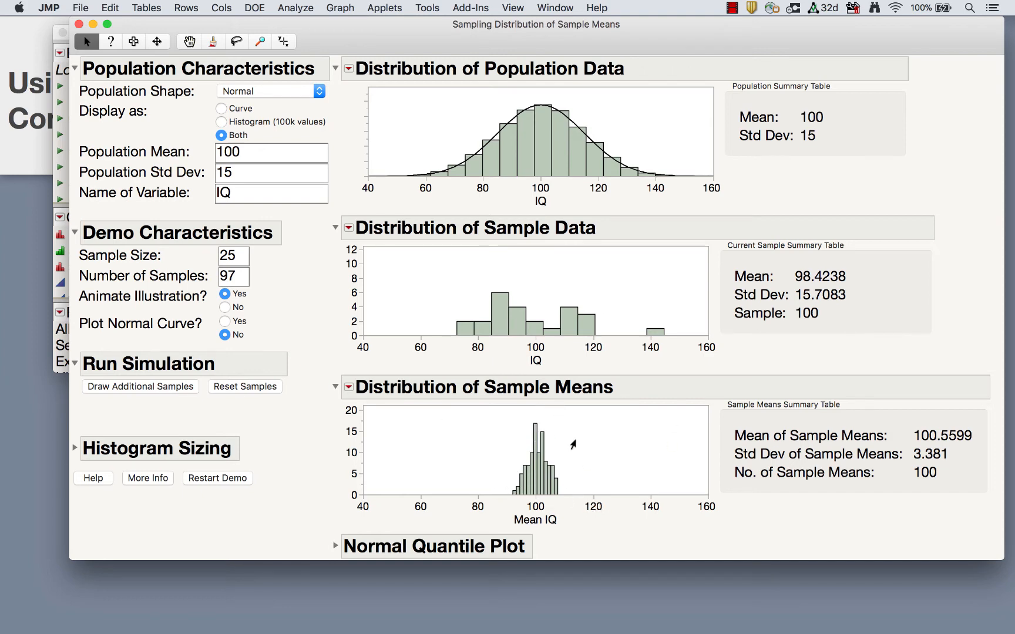
- Check the data table export options of the sample means, sample data and population data distributions
click(348, 387)
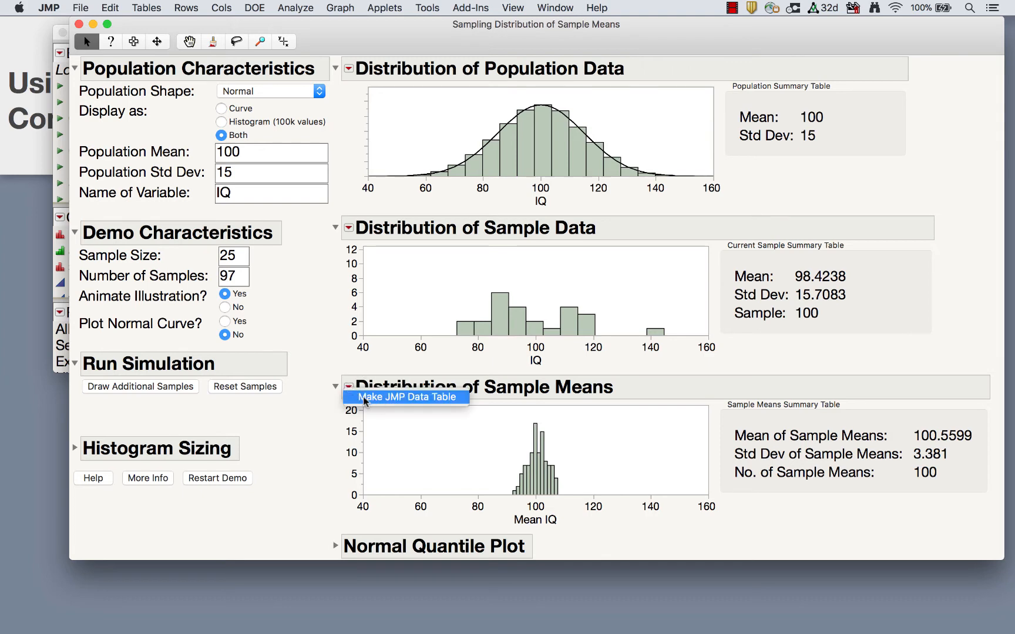
click(348, 228)
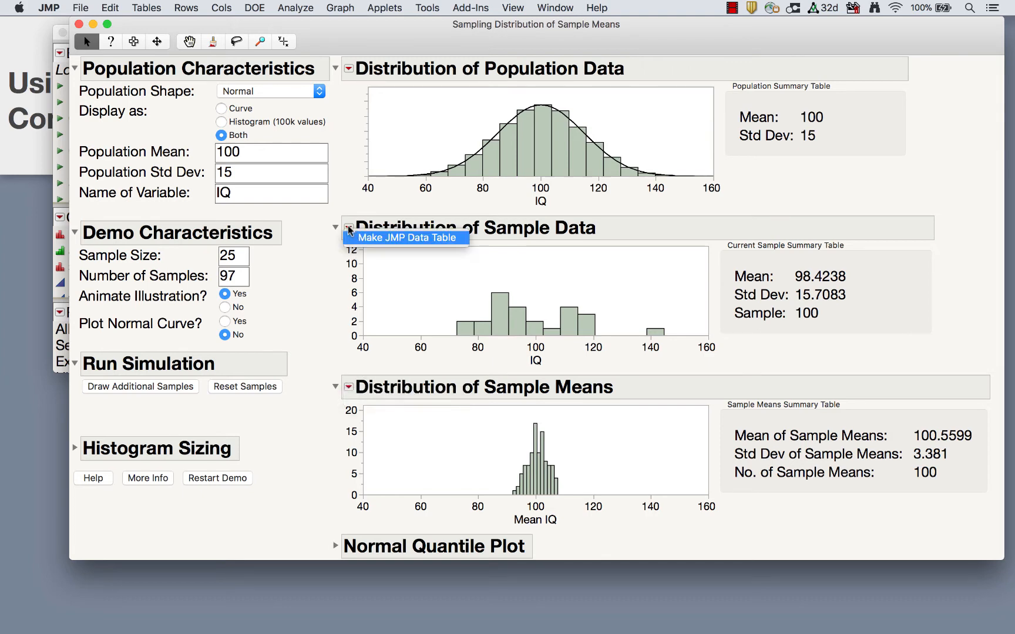
click(348, 68)
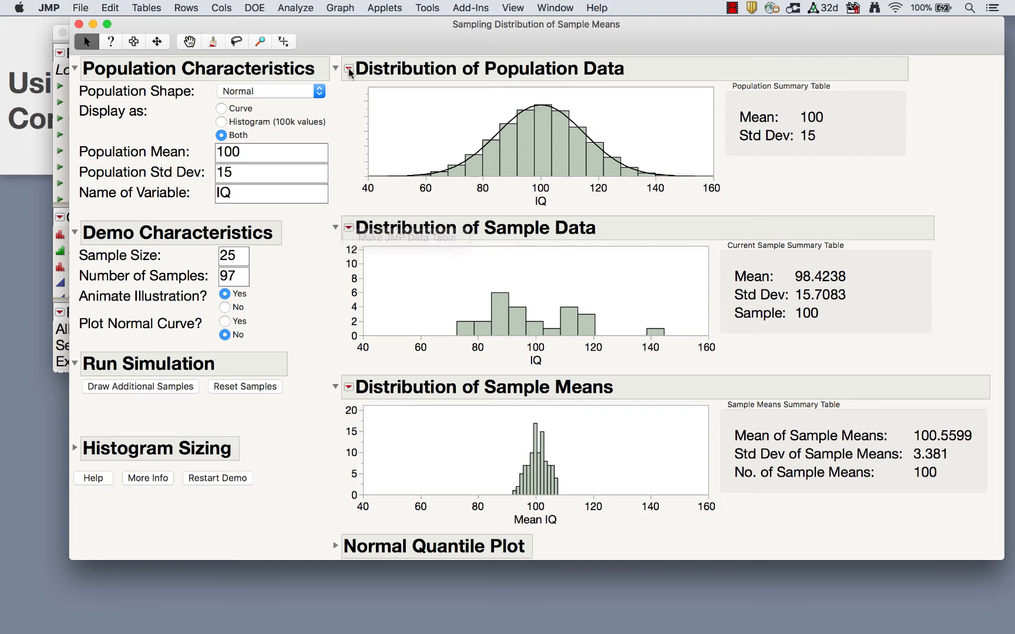
click(348, 68)
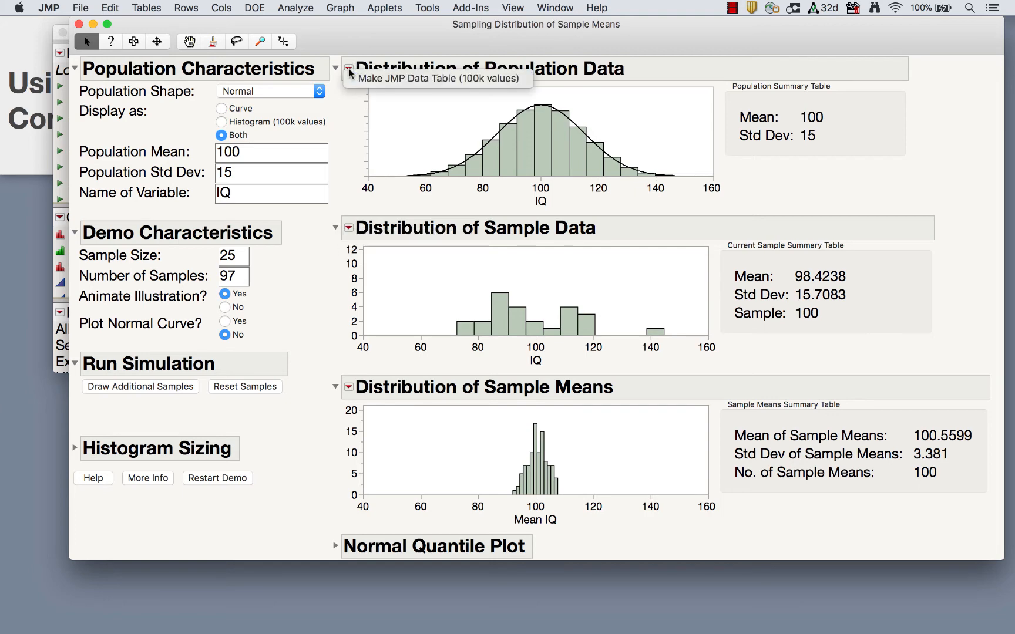
click(348, 227)
click(348, 228)
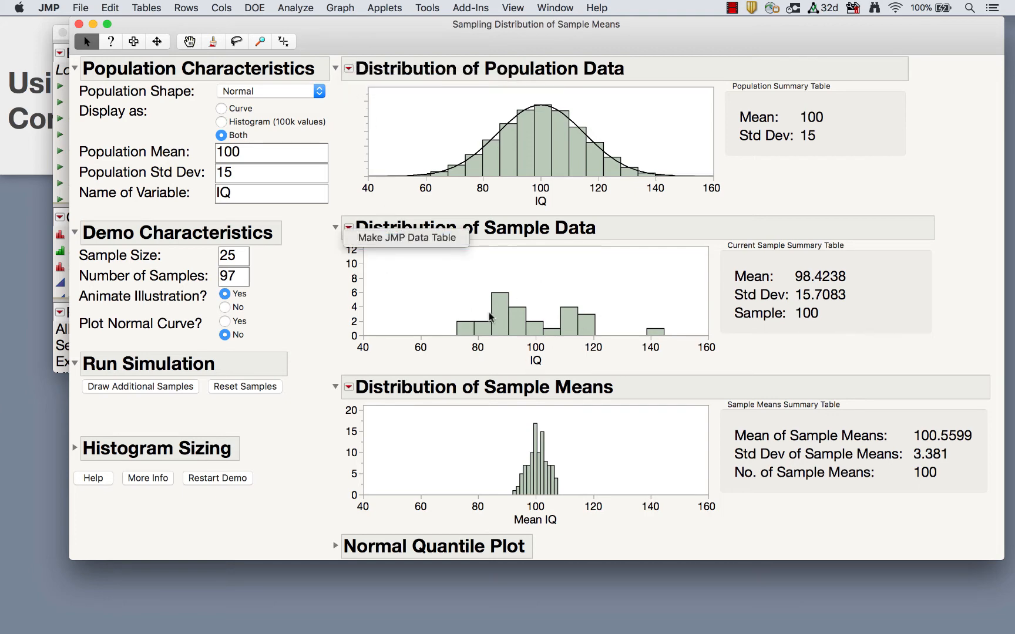
- Make a JMP data table from the Distribution of Sample Means, move its window off the histogram and browse the rows
click(351, 388)
click(351, 388)
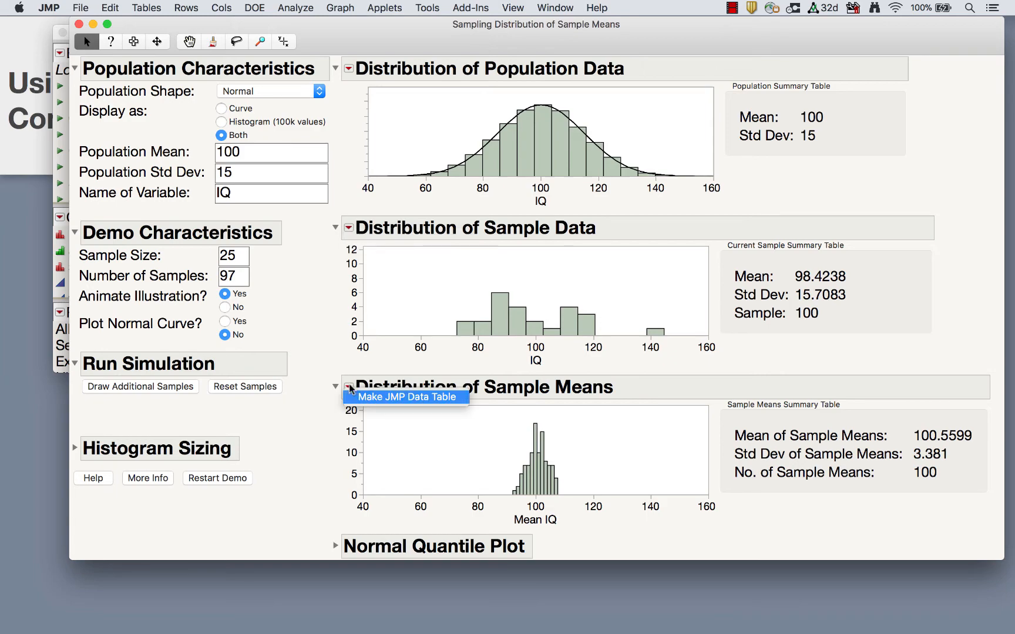
click(381, 397)
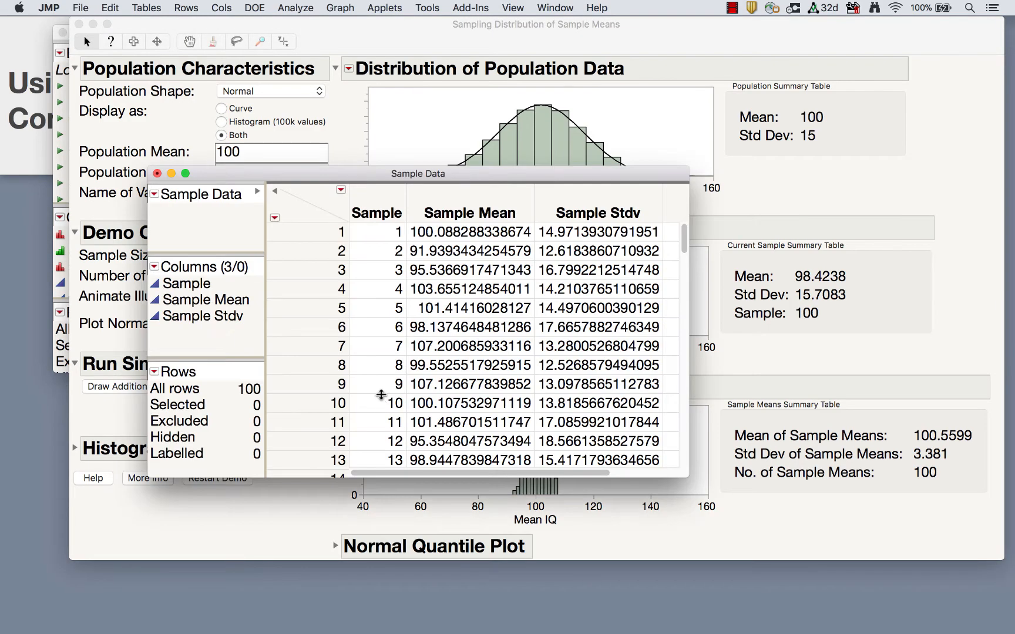
drag(477, 178, 452, 92)
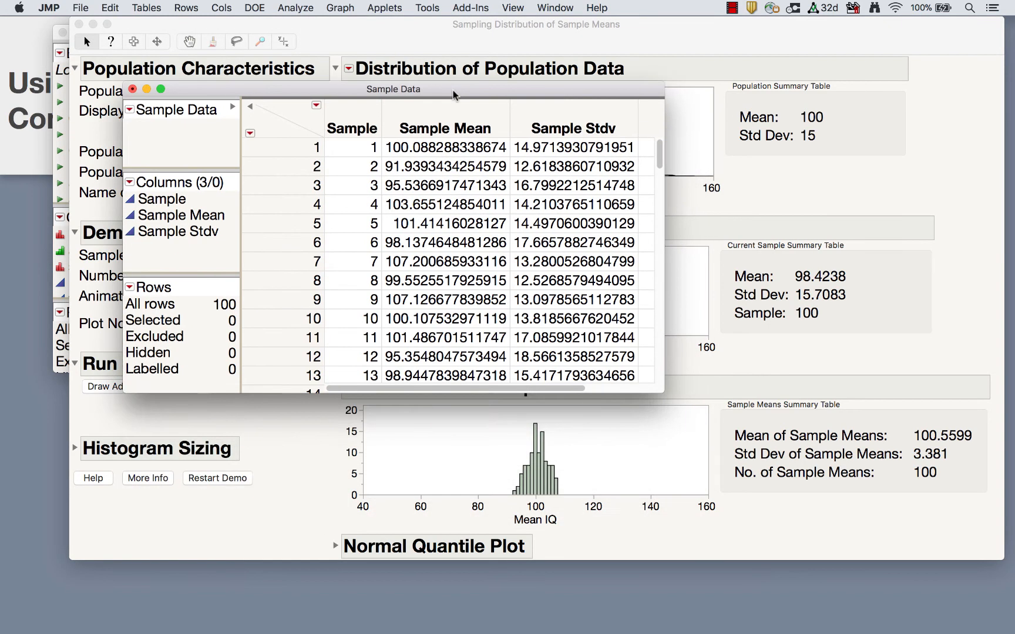
scroll(438, 246, down, 20)
scroll(438, 247, down, 3)
scroll(401, 206, up, 20)
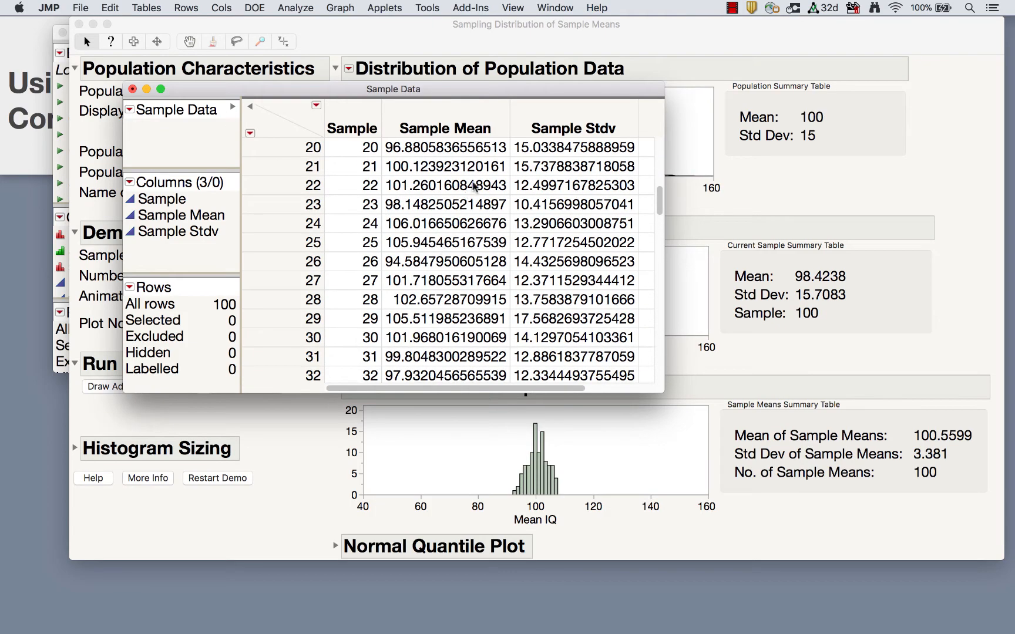
- Run a Distribution analysis on the Sample Mean and Sample Stdv columns of the Sample Data table
click(290, 8)
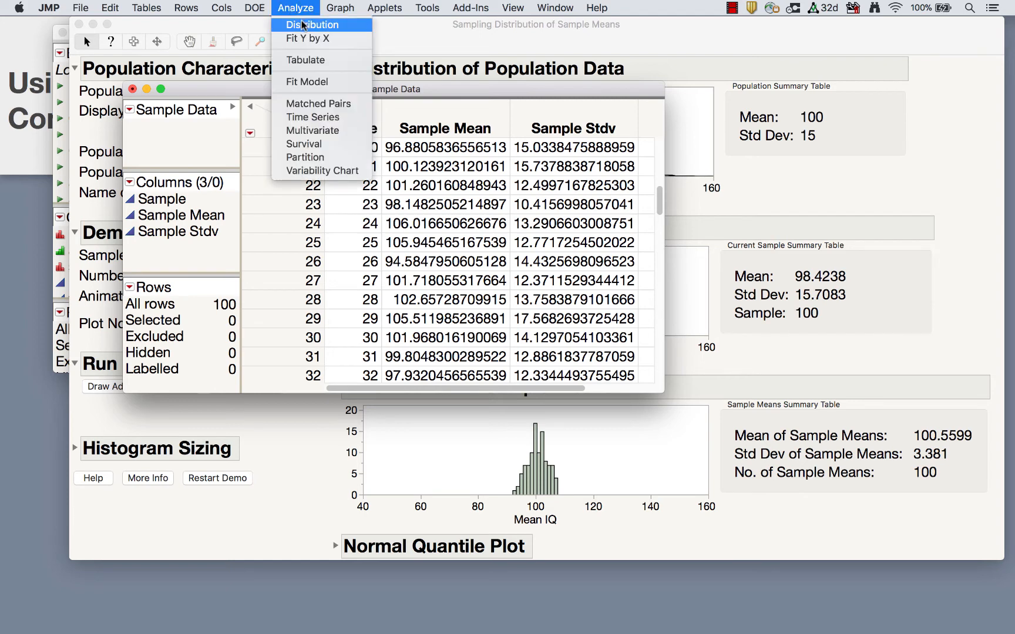
click(302, 25)
drag(302, 225, 306, 247)
click(499, 190)
click(256, 275)
click(739, 192)
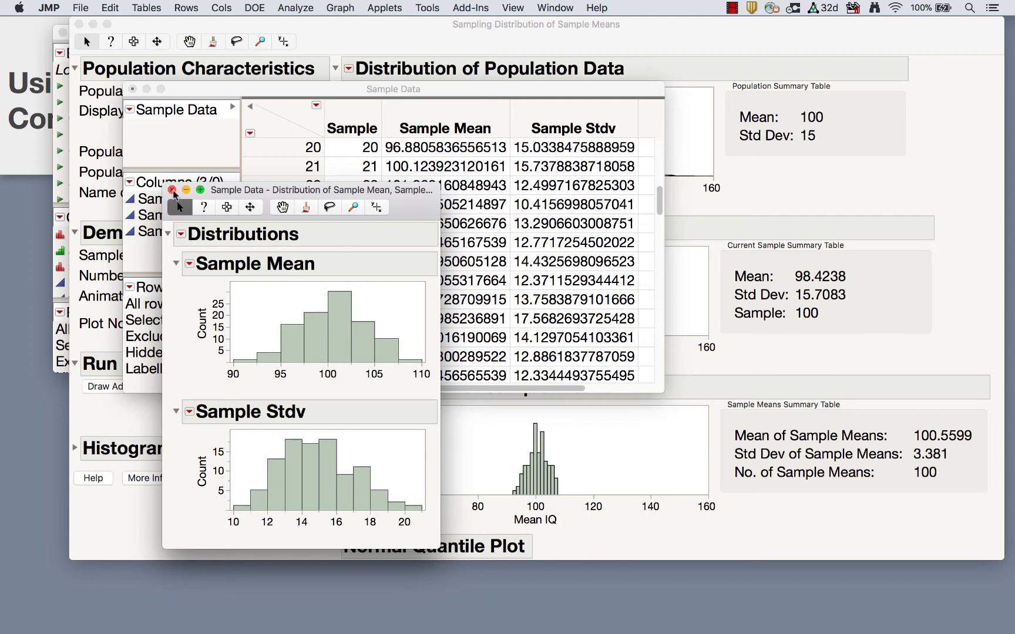
- Close the distribution report and the Sample Data table without saving the table
click(171, 190)
click(133, 89)
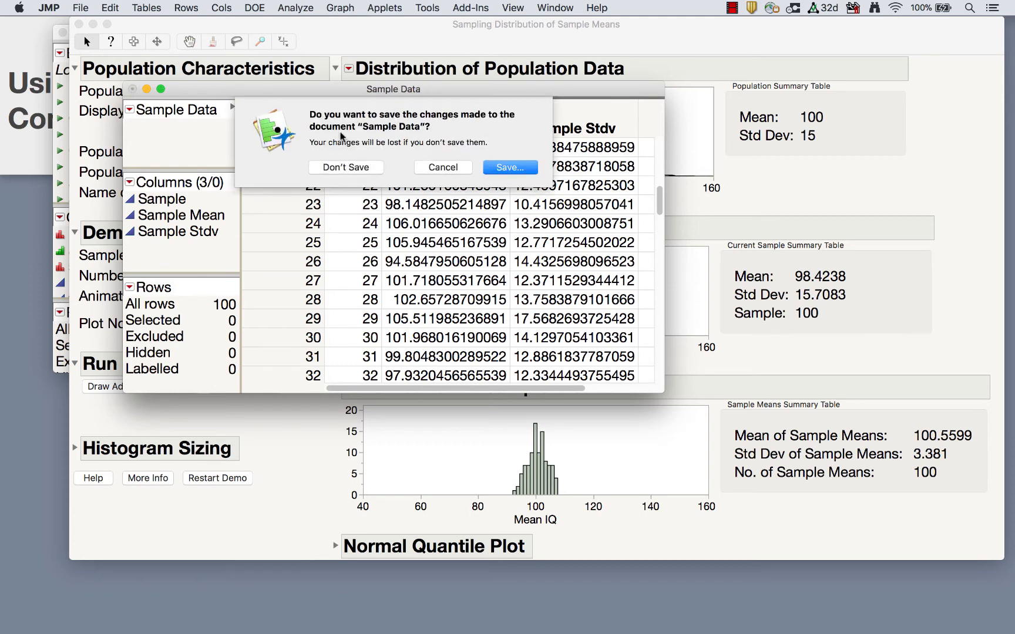
click(344, 167)
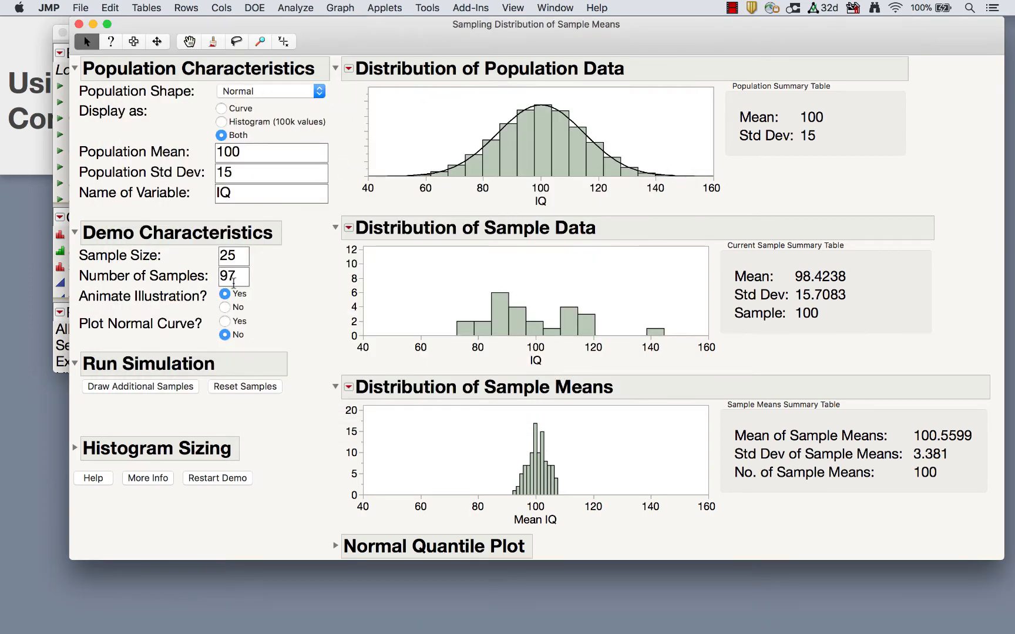
- Restart the sample means demo and set the population shape to Skewed Right
click(213, 484)
drag(689, 99, 648, 39)
click(319, 106)
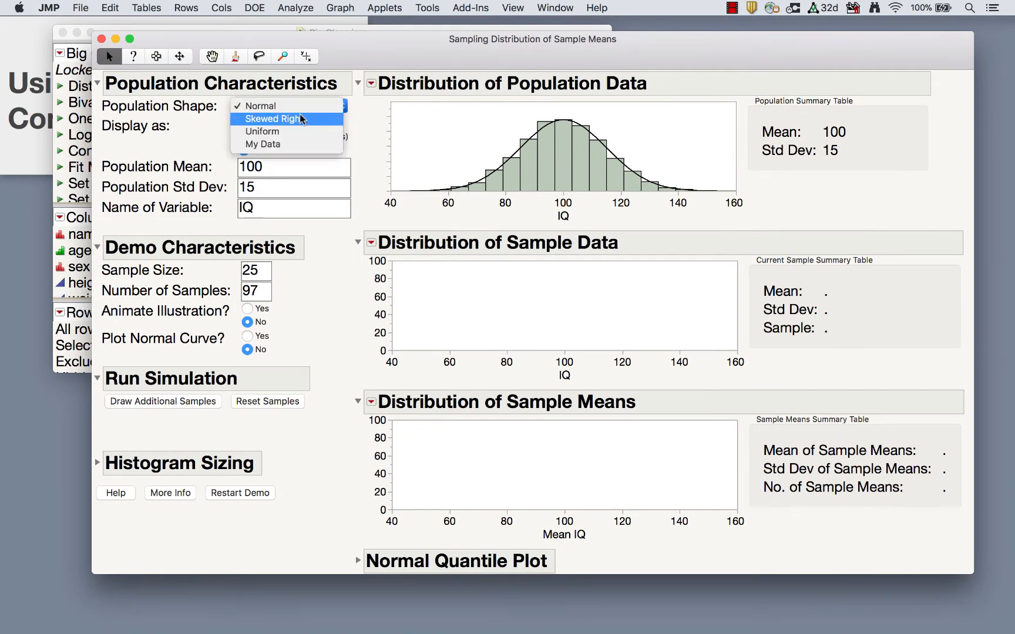
click(285, 120)
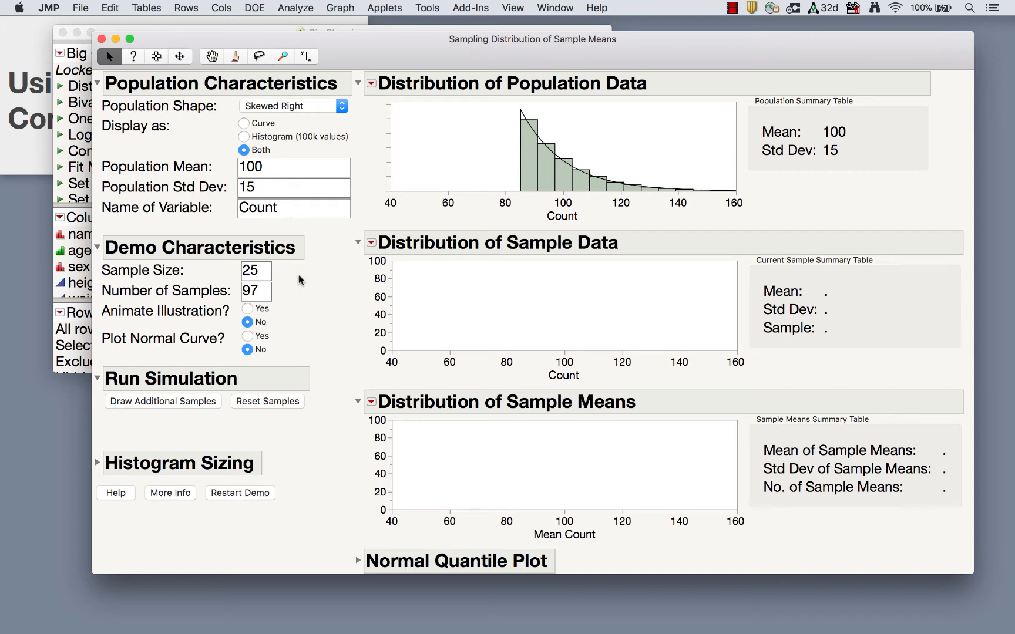
- Set the sample size to 20 and the number of samples to 100, and draw the samples with animation on
double_click(259, 268)
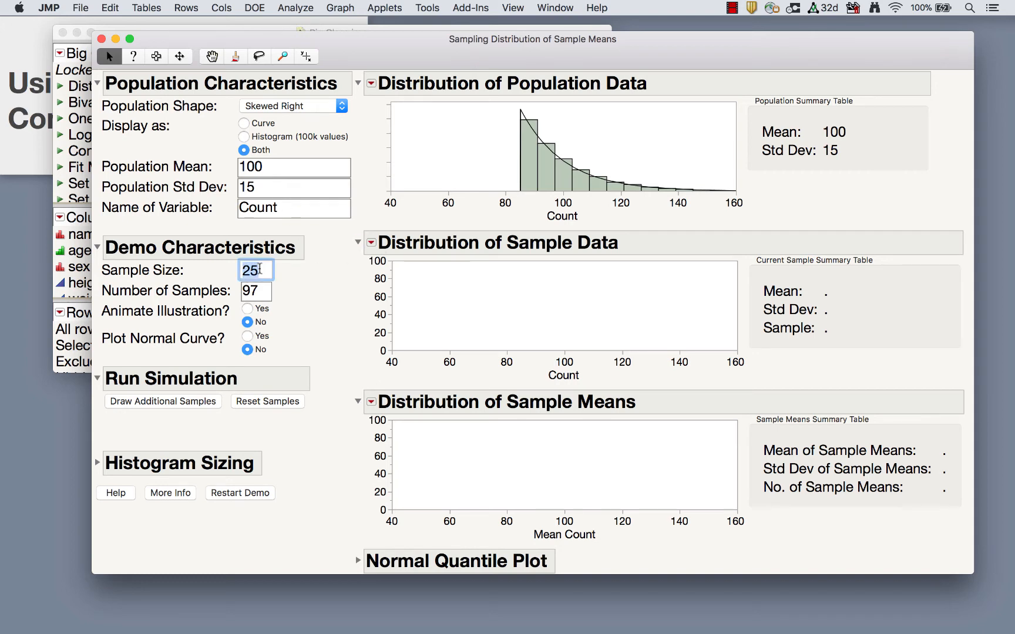
text(20)
double_click(256, 289)
text(100)
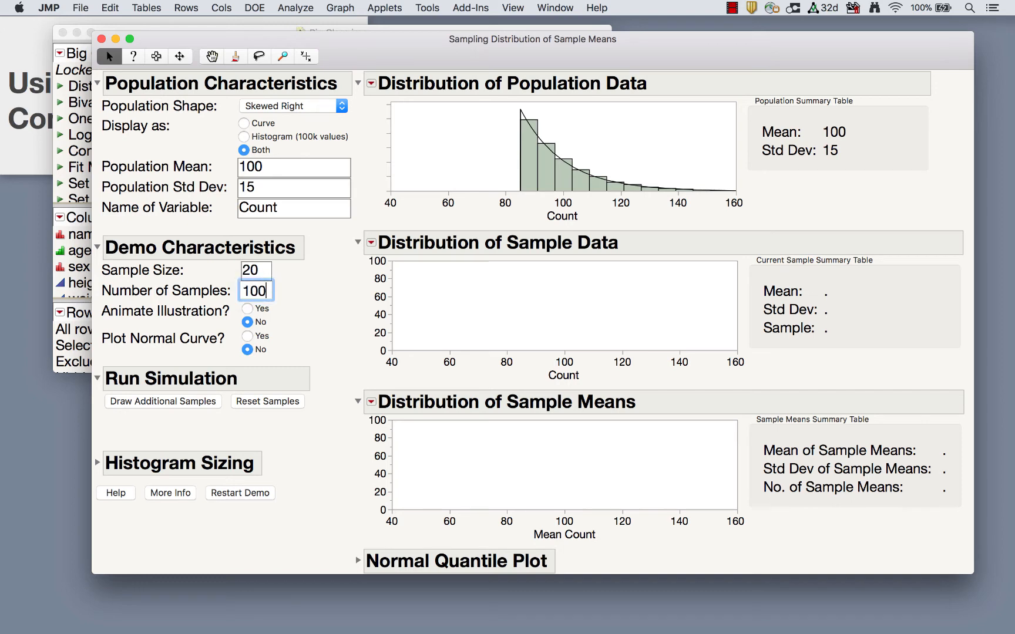
click(247, 309)
click(144, 404)
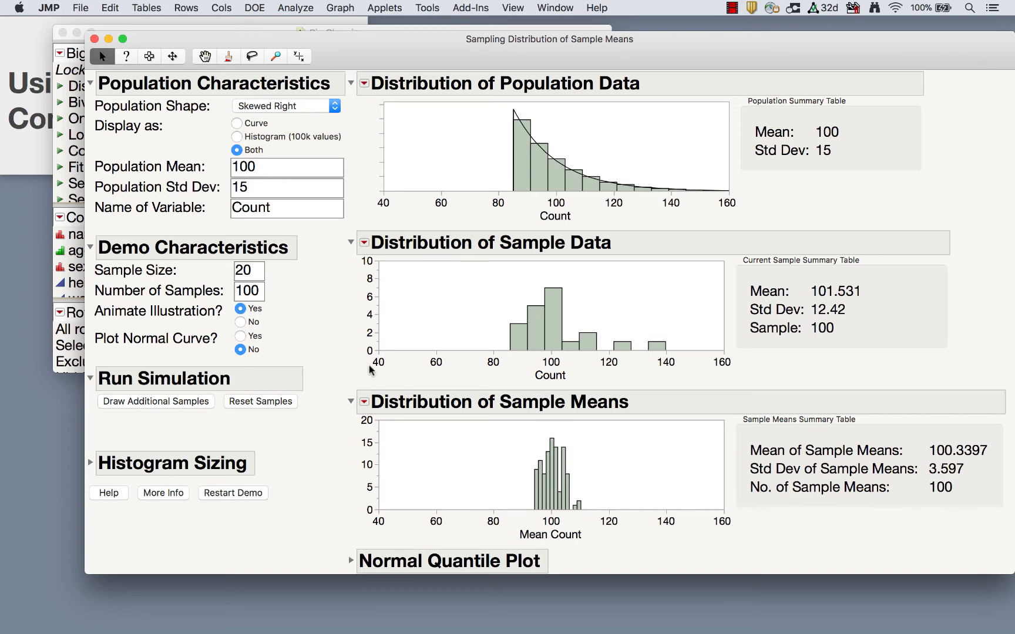
- Draw two further sets of 100 samples from the skewed population
double_click(258, 287)
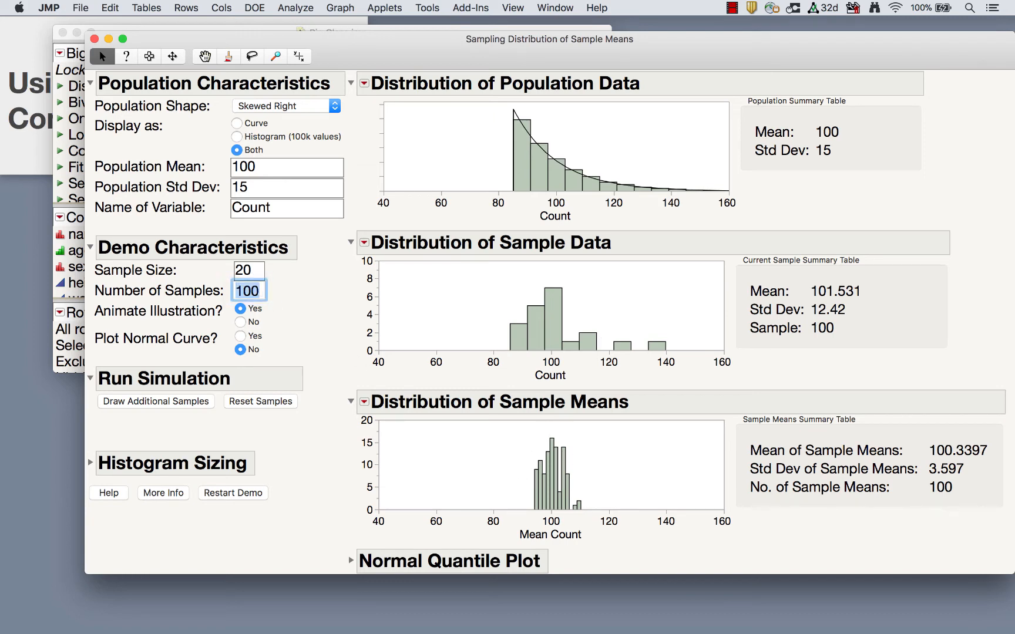
click(154, 404)
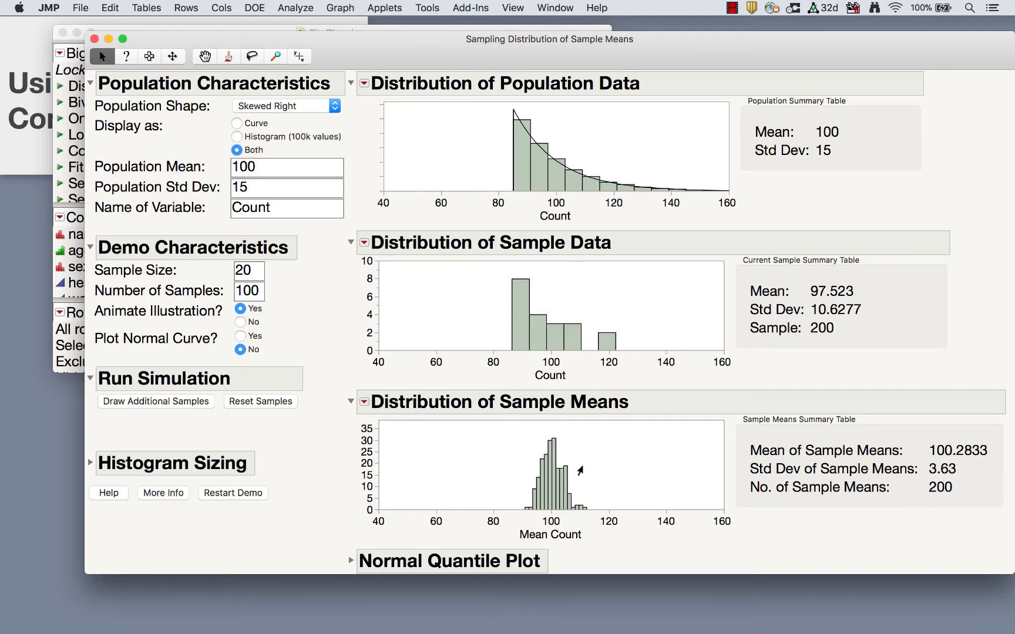
click(153, 403)
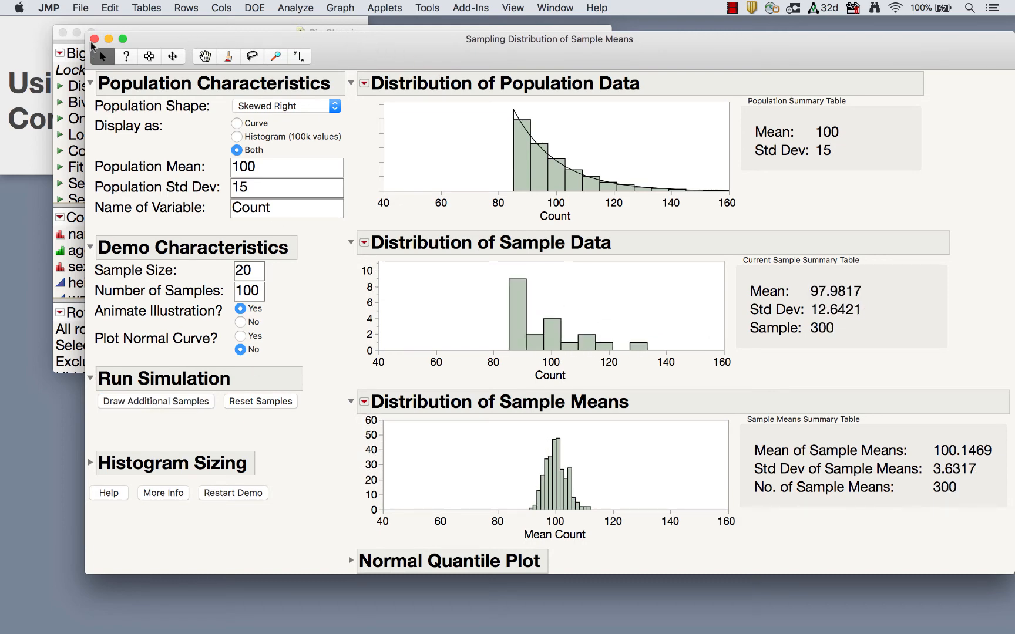
- Close the sample means applet and open the Sampling Distribution of Sample Proportion applet, moving its window higher on the screen
click(94, 37)
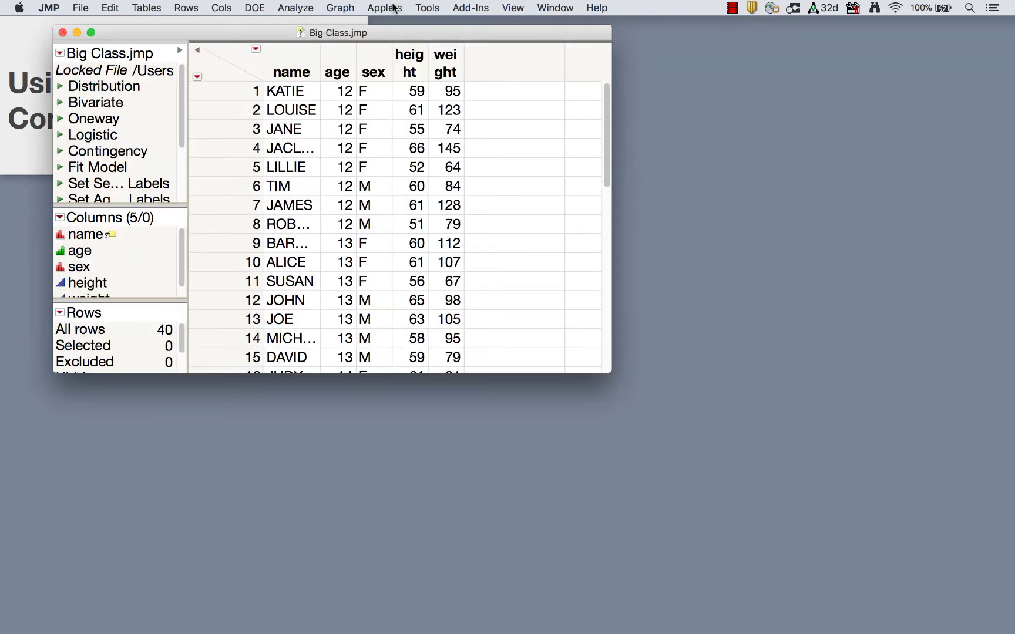
click(394, 8)
click(415, 72)
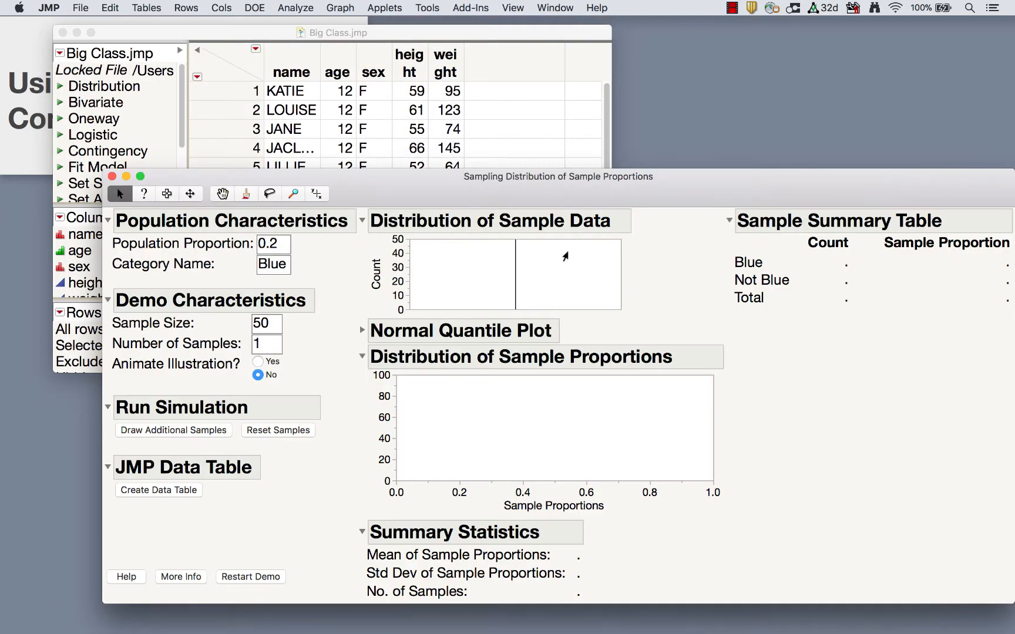
drag(570, 187, 560, 92)
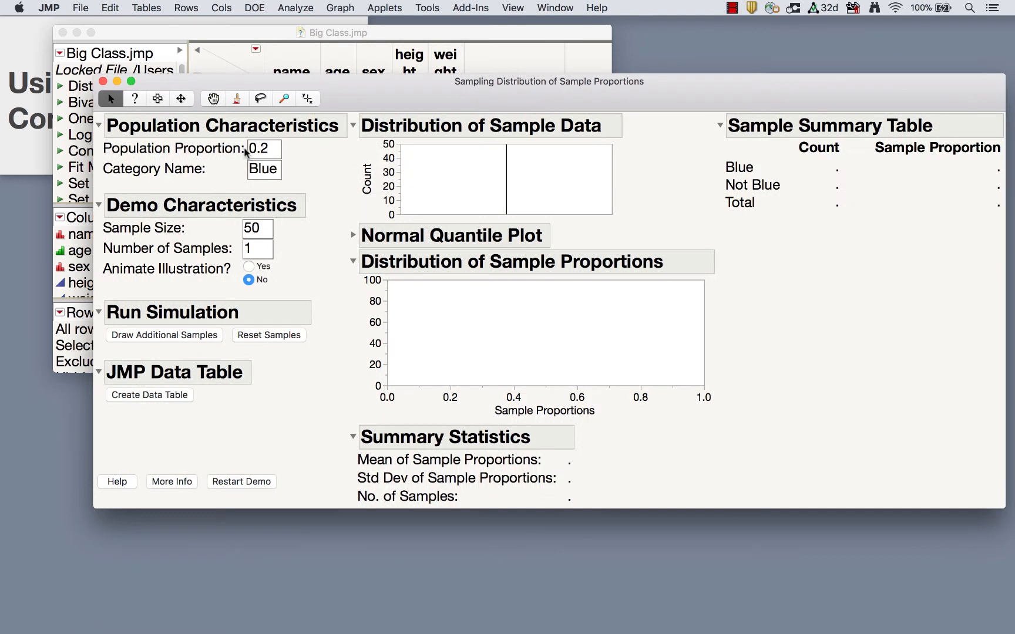
- Set the category name of the population proportion to Heads
mouse_move(308, 160)
mouse_down()
mouse_move(201, 169)
mouse_move(306, 157)
mouse_up()
click(266, 147)
click(267, 166)
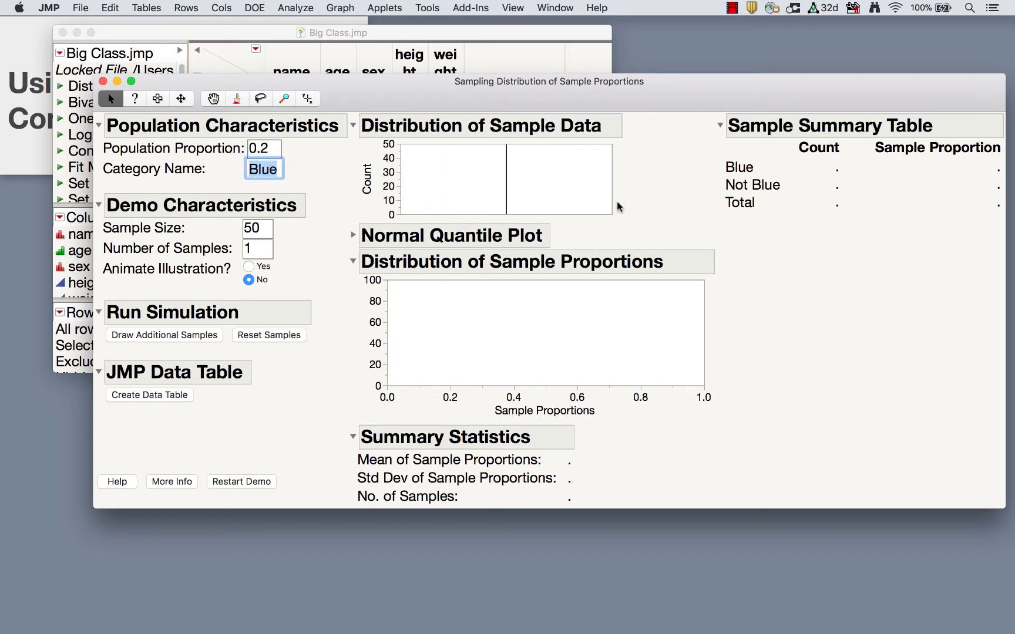
drag(701, 168, 722, 186)
text(Heads)
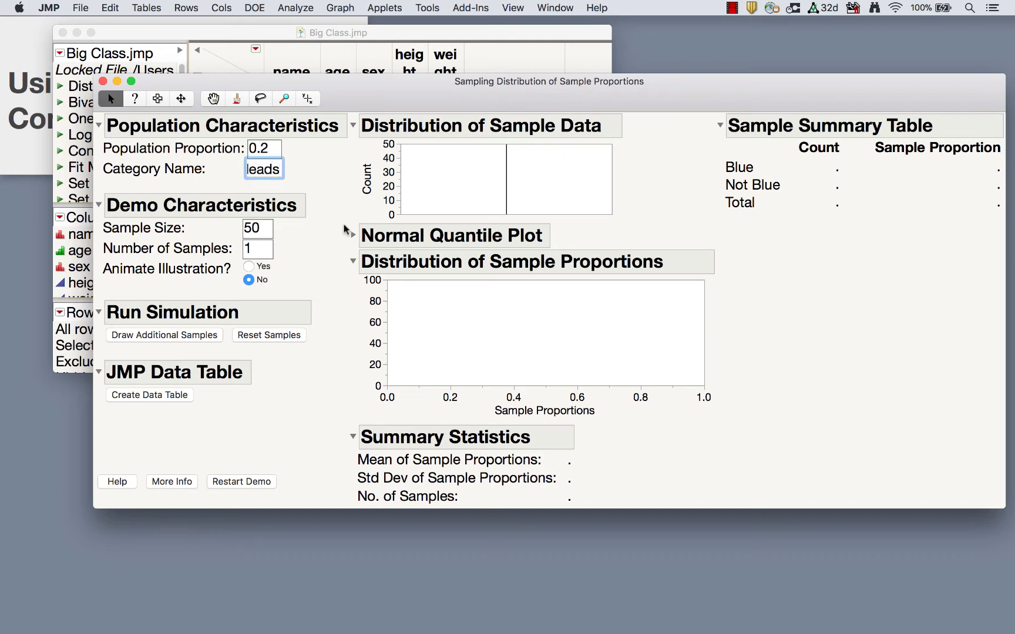
key(Return)
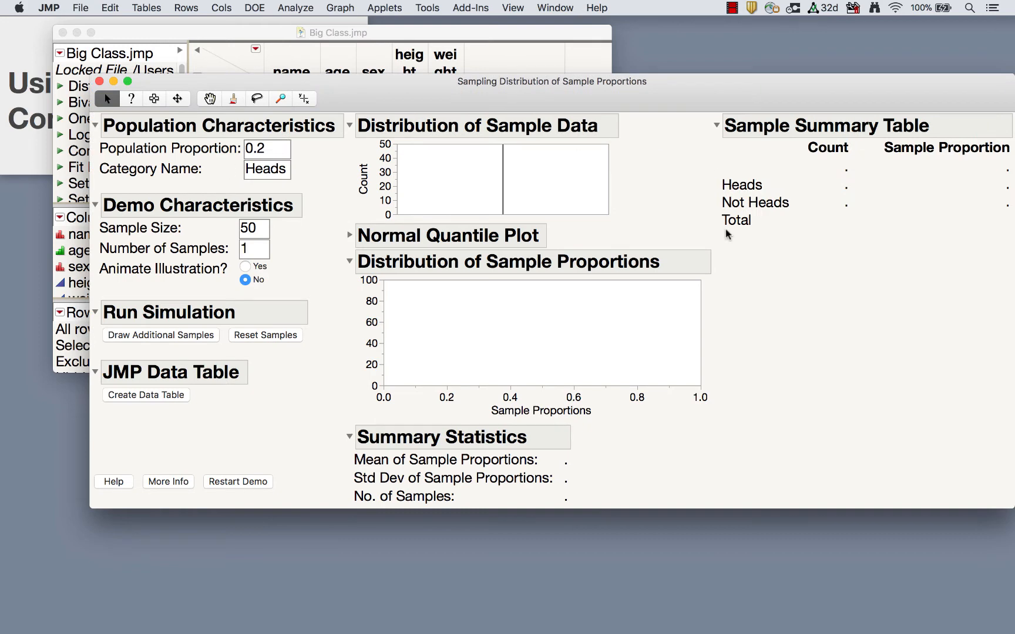
- Set the sample size to 20 and the number of samples to 100, and draw the sample proportions with animation on
double_click(259, 228)
text(20)
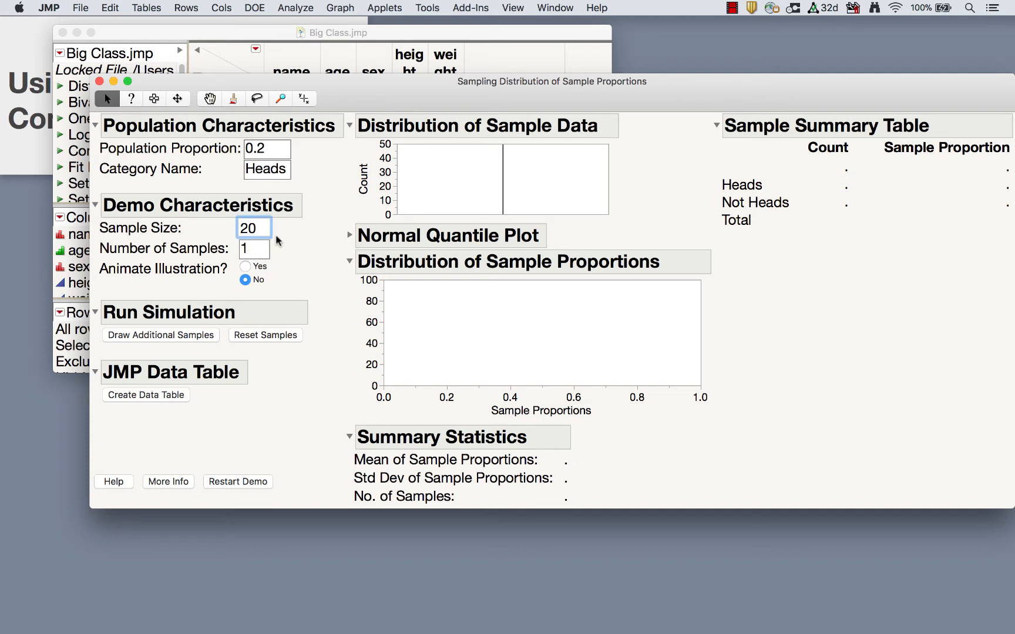
key(Return)
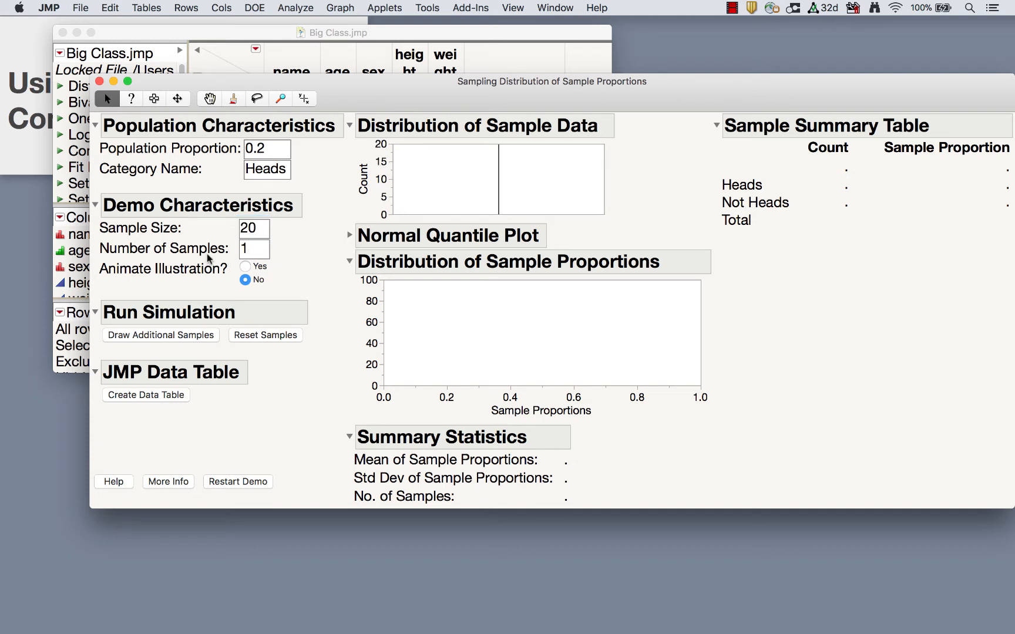
double_click(252, 247)
text(100)
click(246, 267)
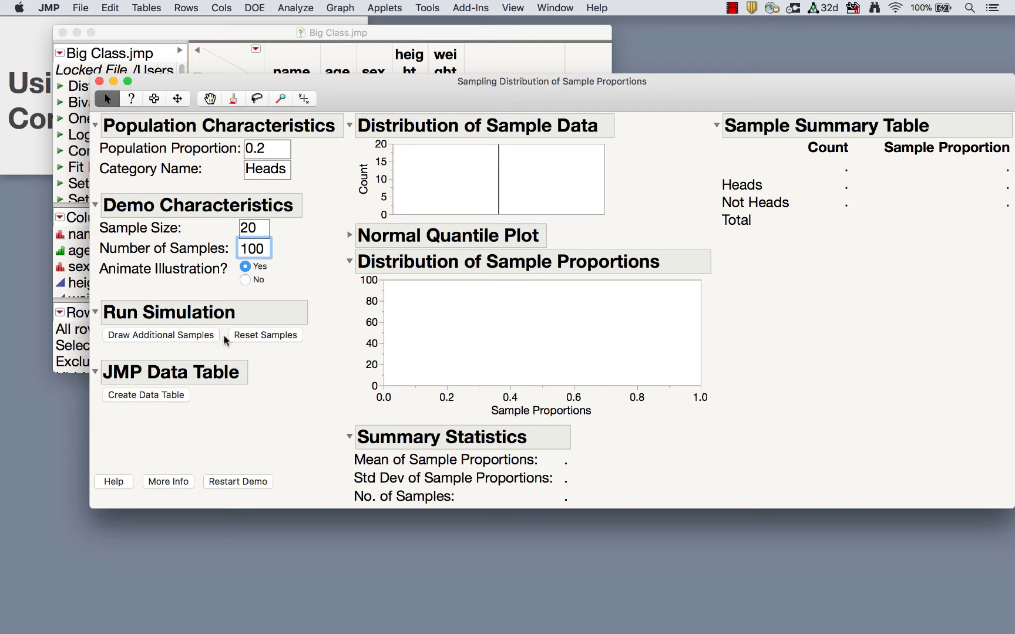
click(154, 335)
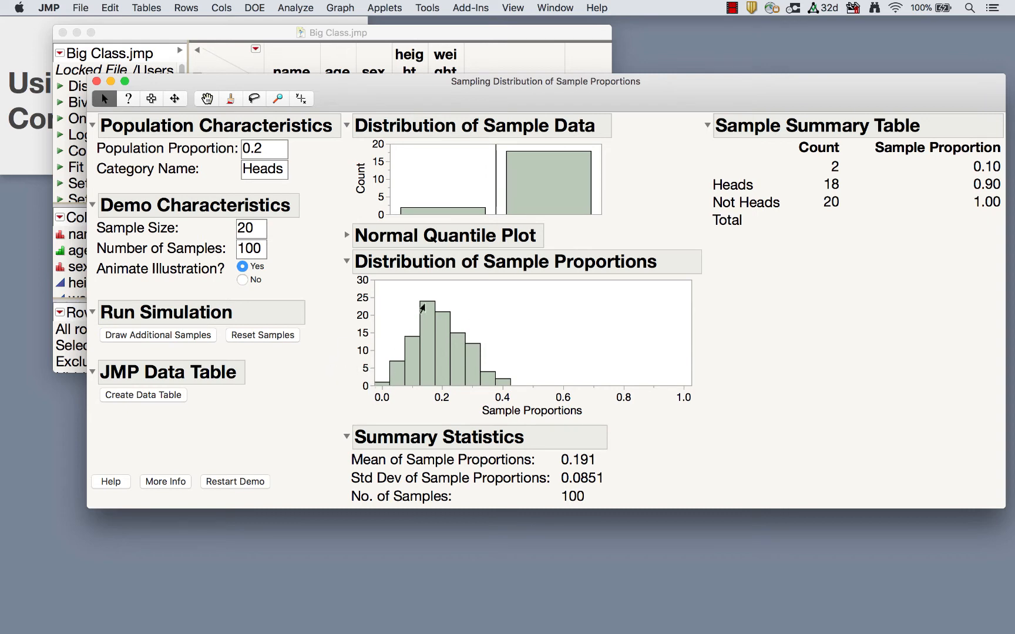
- Review the mean of the sample proportions and draw another 100 samples
mouse_move(652, 468)
mouse_down()
mouse_move(546, 447)
mouse_move(620, 468)
mouse_move(626, 446)
mouse_up()
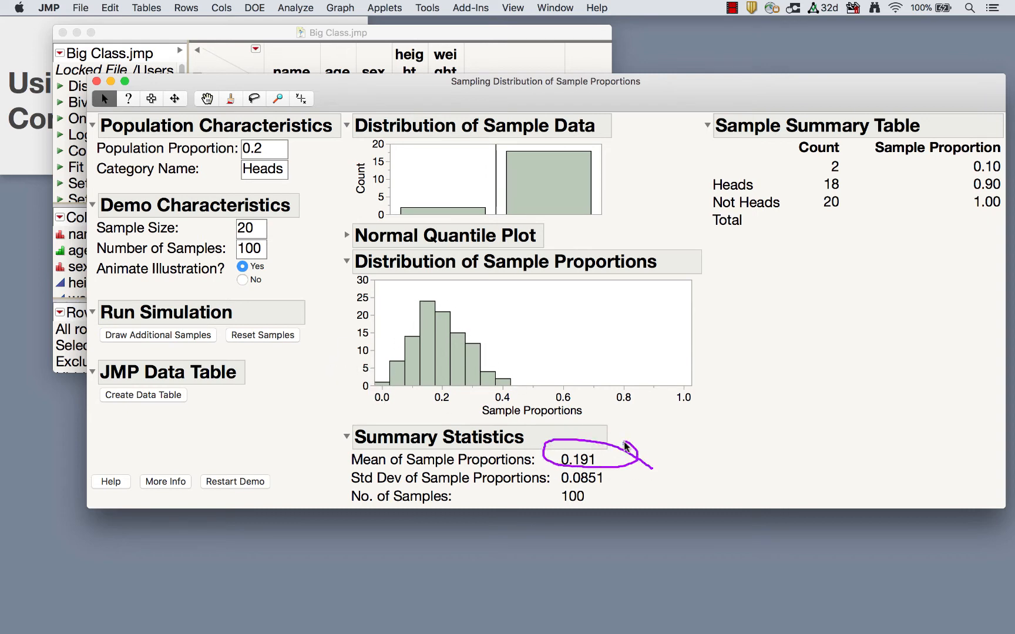
key(Escape)
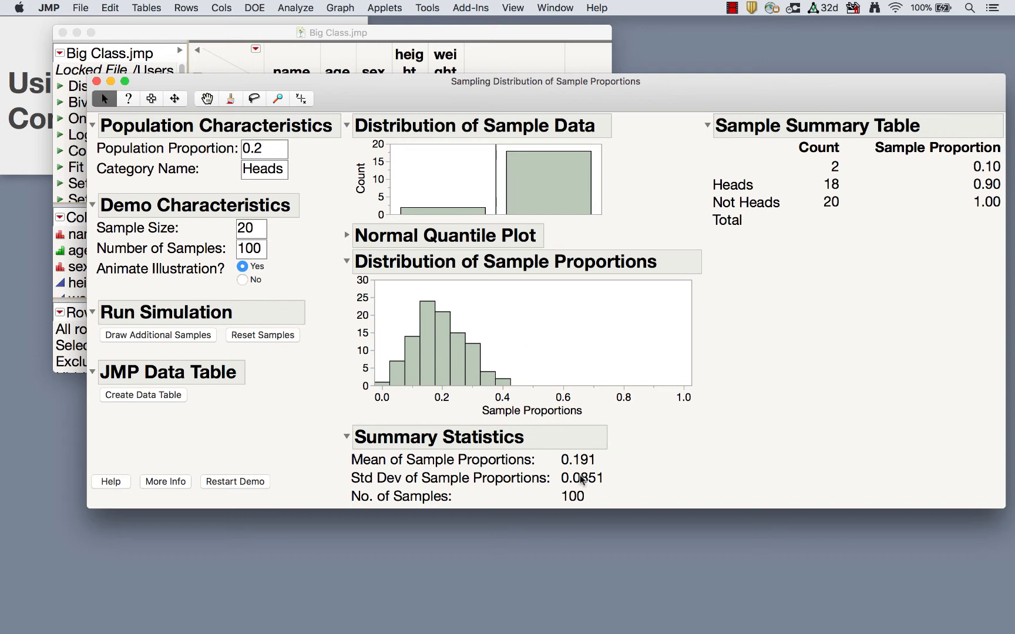
mouse_move(644, 467)
mouse_down()
mouse_move(543, 475)
mouse_move(641, 479)
mouse_move(616, 463)
mouse_up()
click(144, 339)
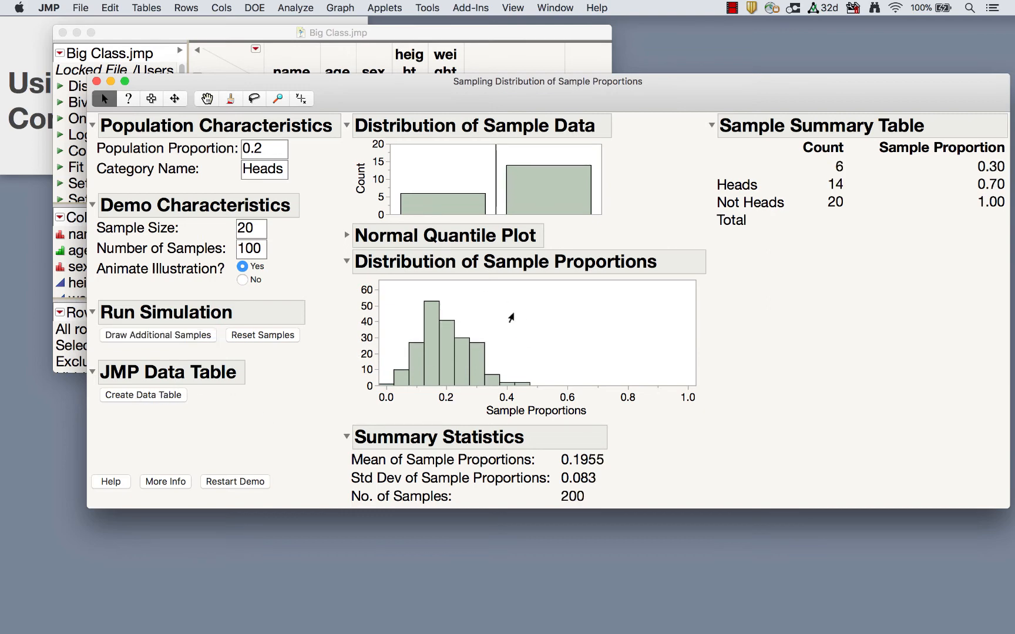
mouse_move(155, 414)
mouse_down()
mouse_move(229, 383)
mouse_move(147, 413)
mouse_move(156, 417)
mouse_move(107, 481)
mouse_move(101, 464)
mouse_move(128, 470)
mouse_up()
- Close the sample proportions applet and open the Confidence Interval for the Population Mean applet, moving its window fully into view
click(97, 81)
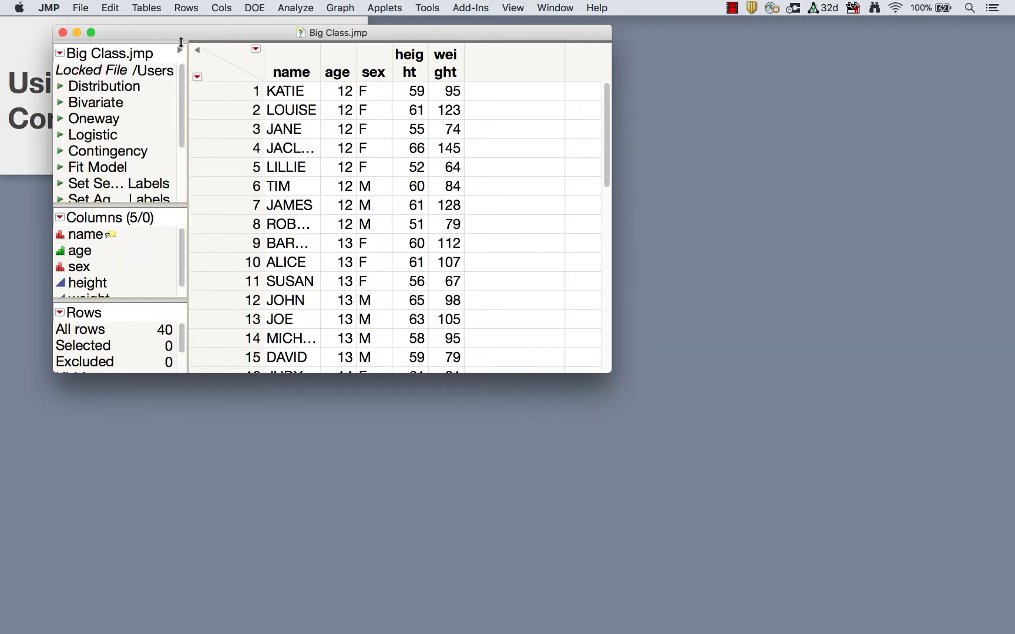
click(374, 8)
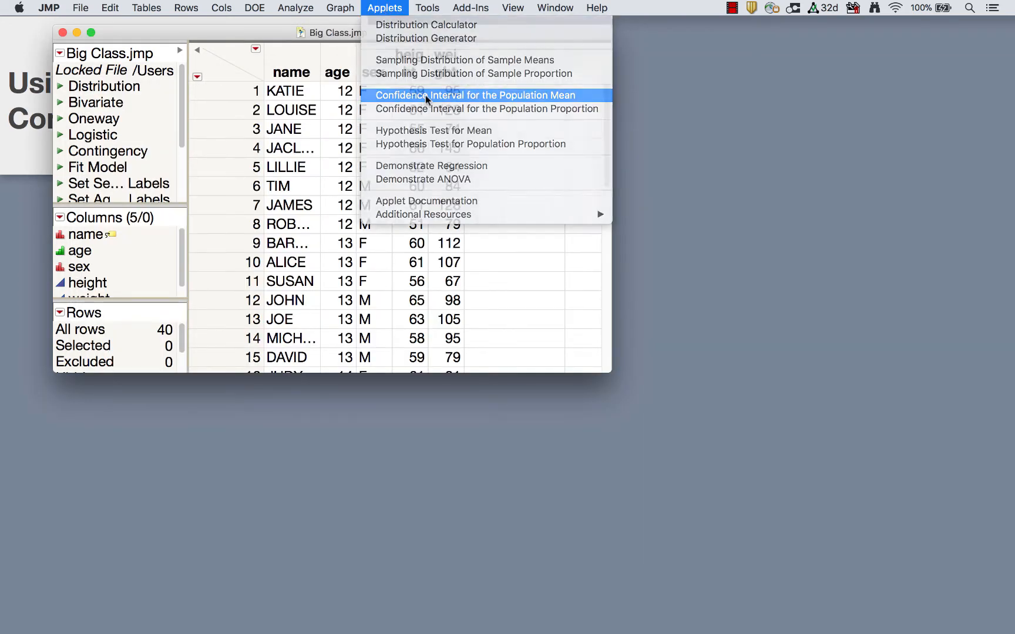
click(427, 97)
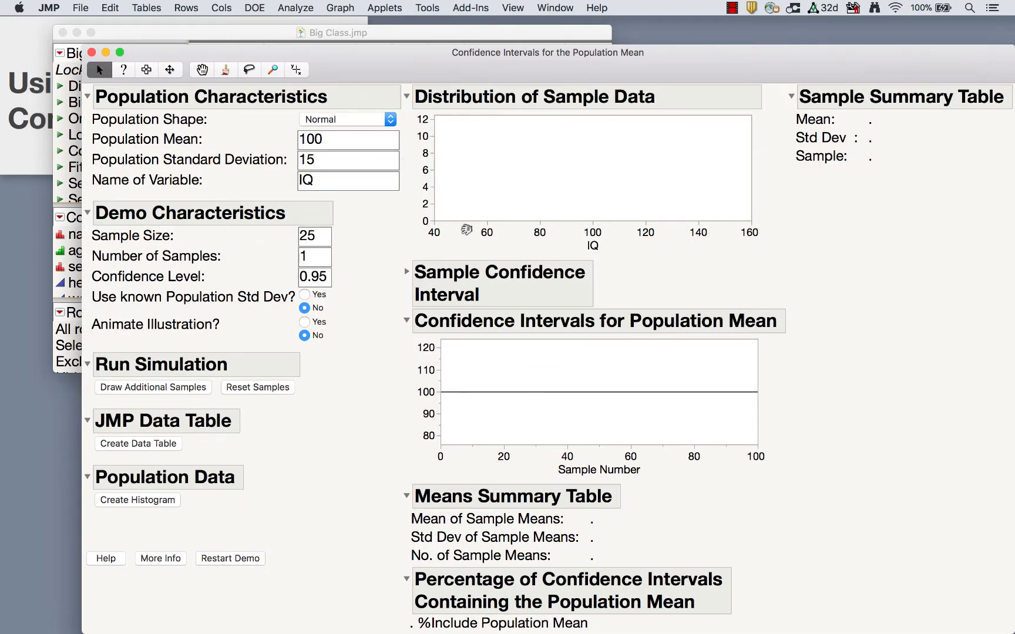
mouse_move(844, 284)
mouse_down()
mouse_move(867, 157)
mouse_move(841, 83)
mouse_up()
mouse_move(176, 83)
mouse_down()
mouse_move(149, 106)
mouse_move(187, 189)
mouse_move(805, 267)
mouse_move(844, 251)
mouse_up()
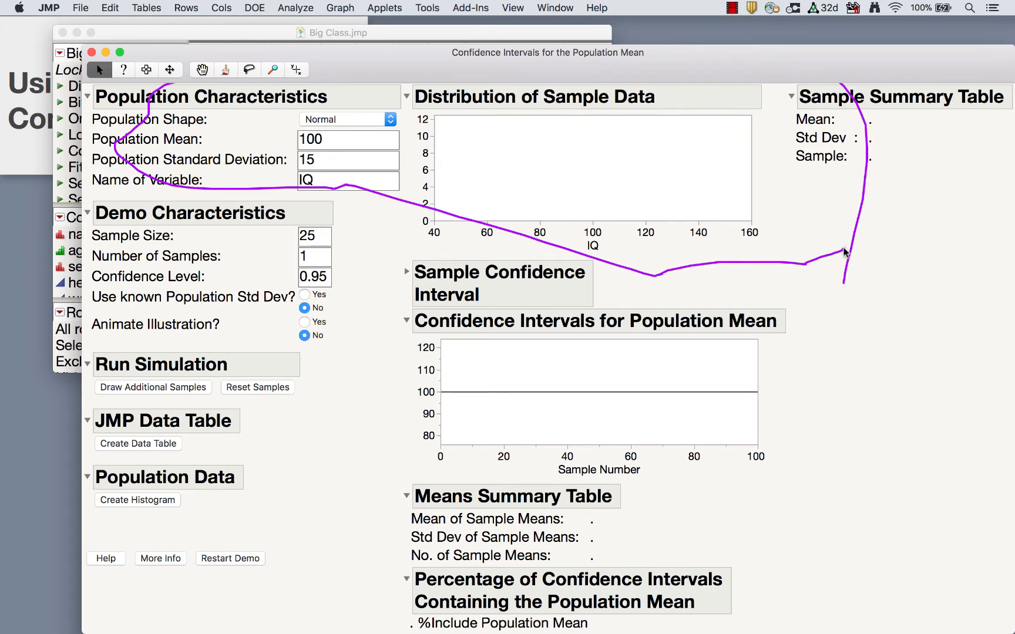
mouse_move(349, 229)
mouse_down()
mouse_move(201, 94)
mouse_move(355, 156)
mouse_up()
drag(553, 82, 528, 56)
mouse_move(389, 106)
mouse_down()
mouse_move(393, 141)
mouse_move(393, 123)
mouse_up()
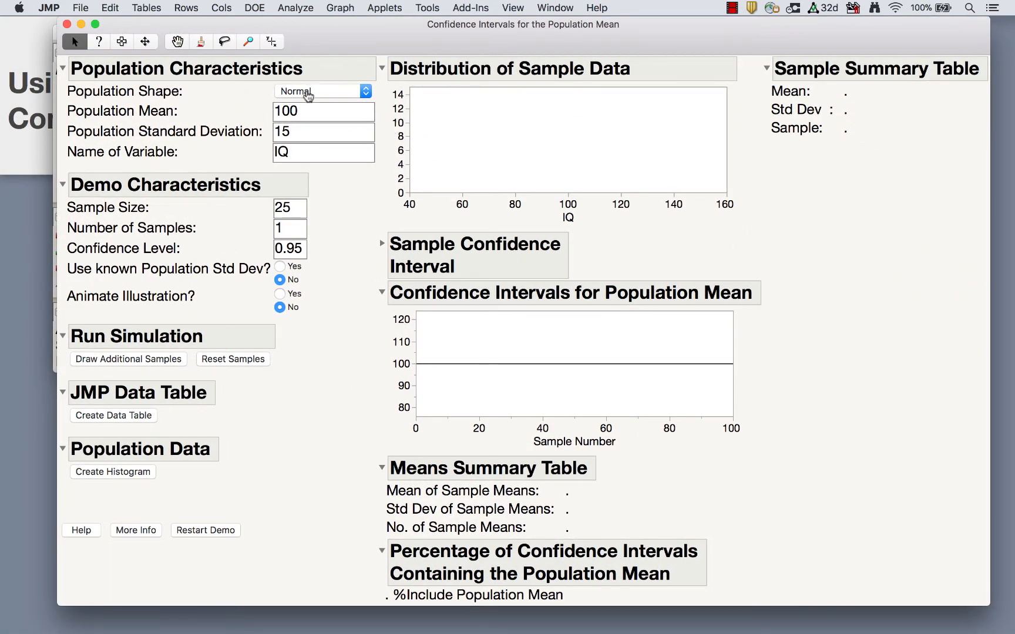
- Set the number of samples to 100 and draw the confidence interval samples with animation on
click(310, 110)
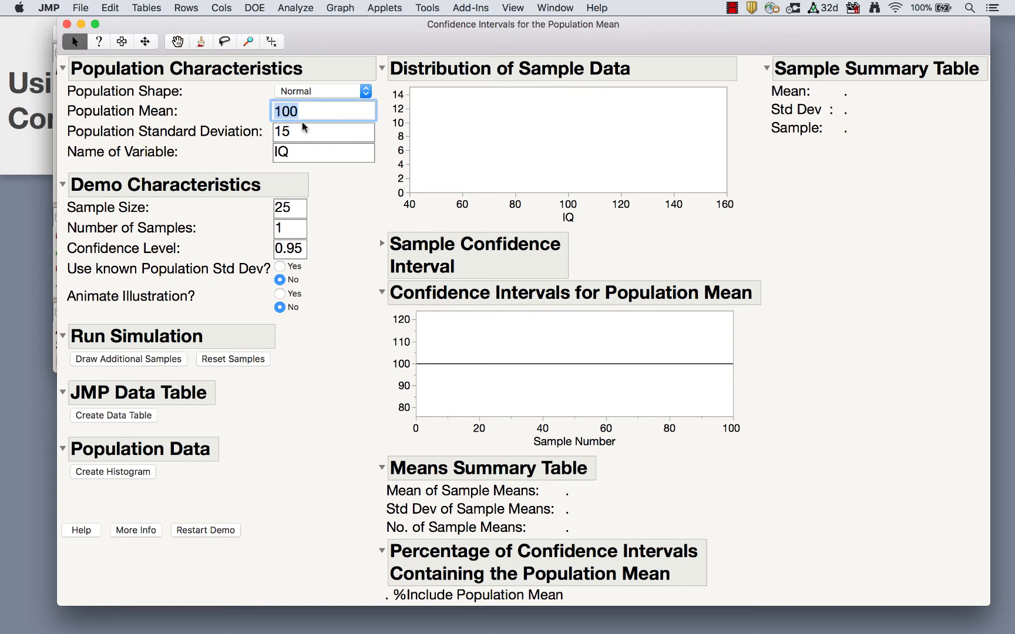
click(303, 131)
click(296, 205)
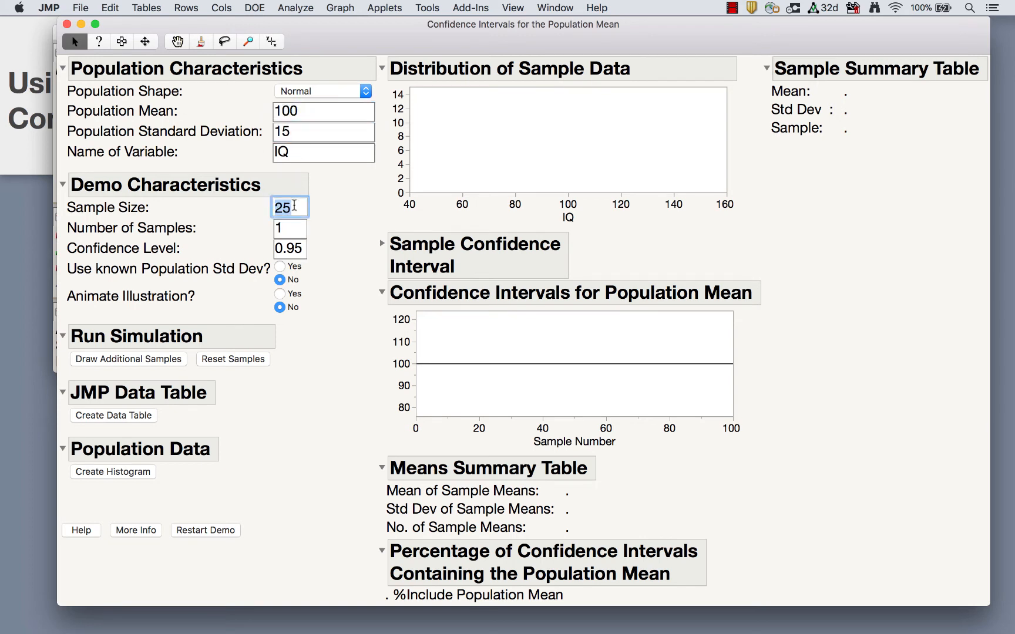
click(293, 228)
text(100)
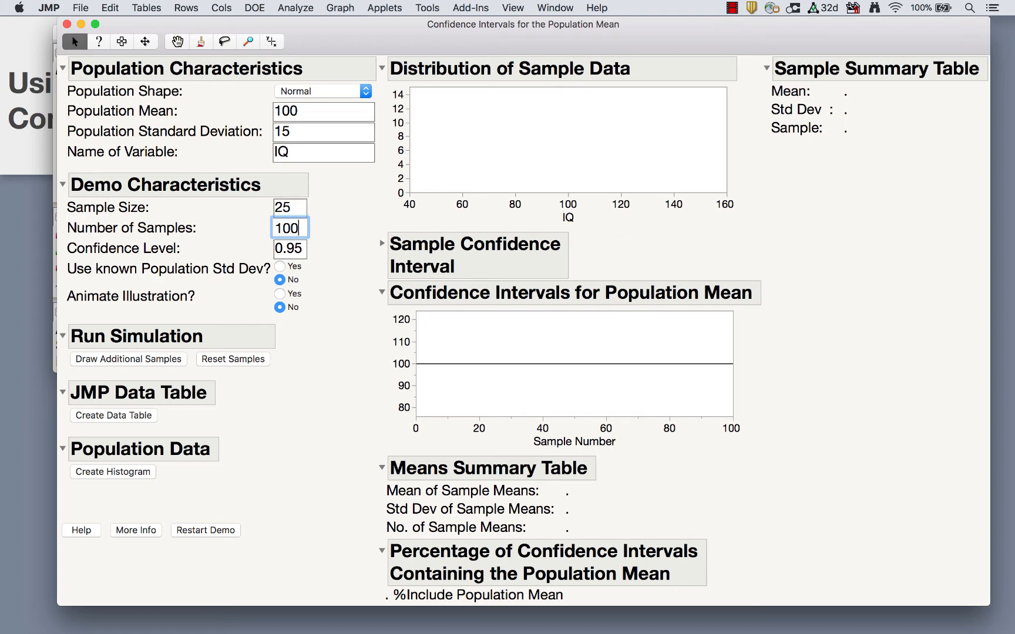
drag(110, 282, 249, 286)
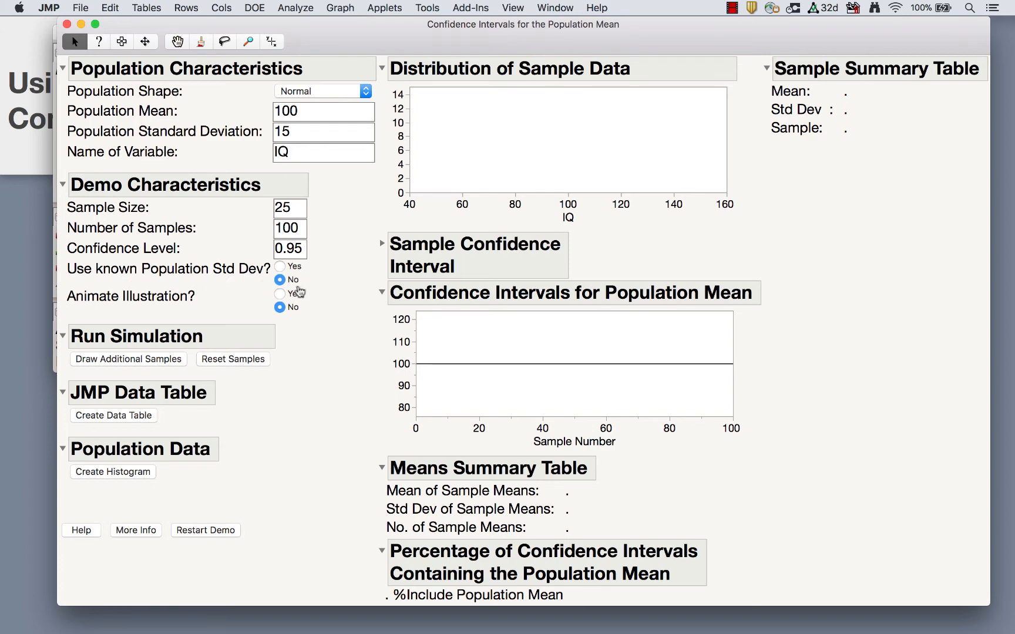
click(281, 294)
click(128, 359)
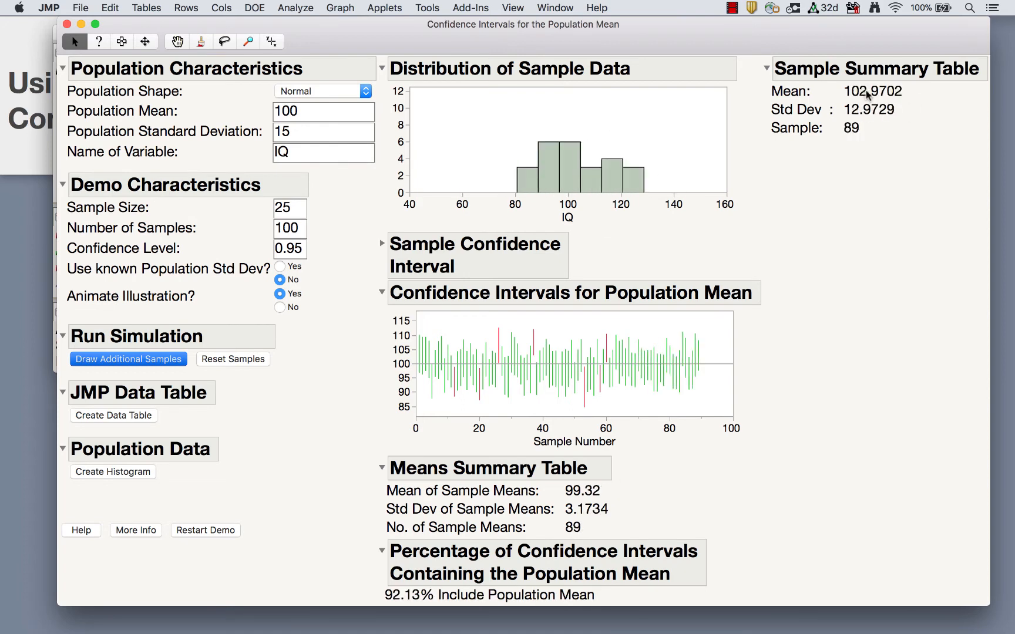
- Expand the Sample Confidence Interval results and review the percentage of confidence intervals containing the population mean
click(383, 244)
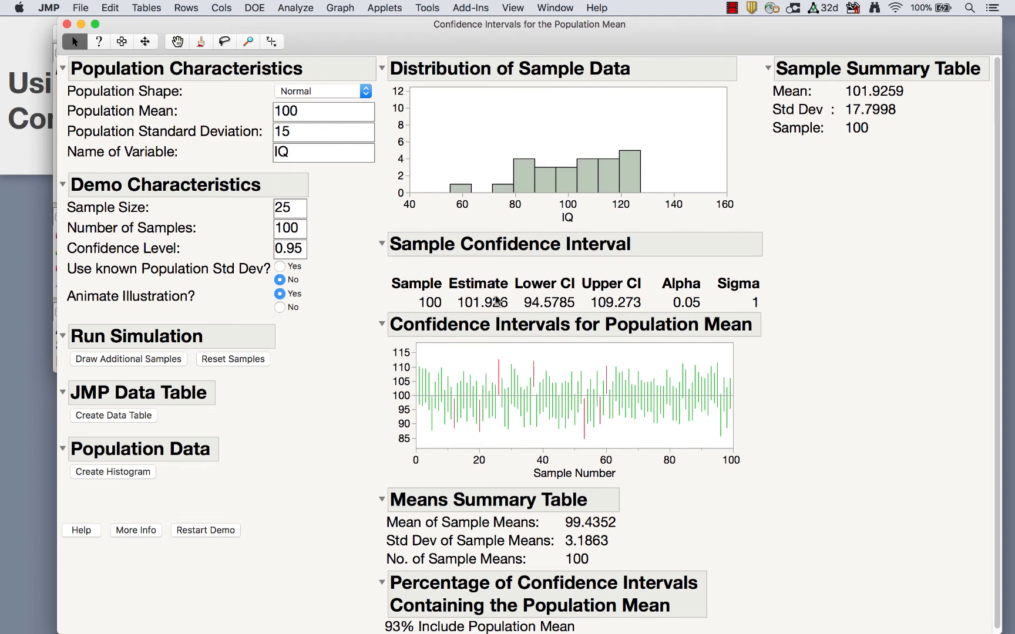
drag(500, 224, 481, 237)
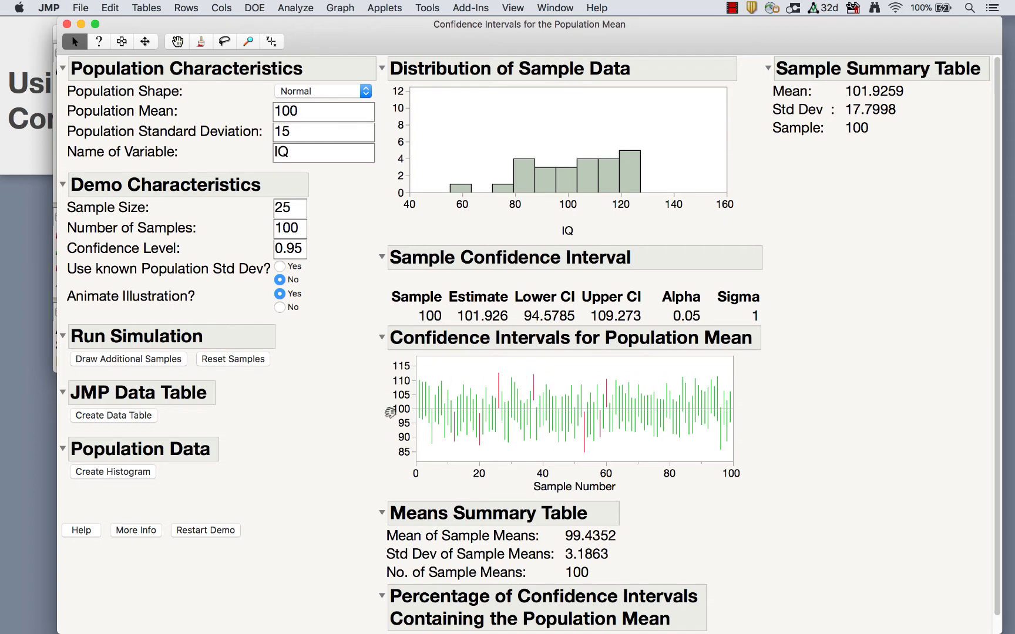
scroll(697, 532, down, 1)
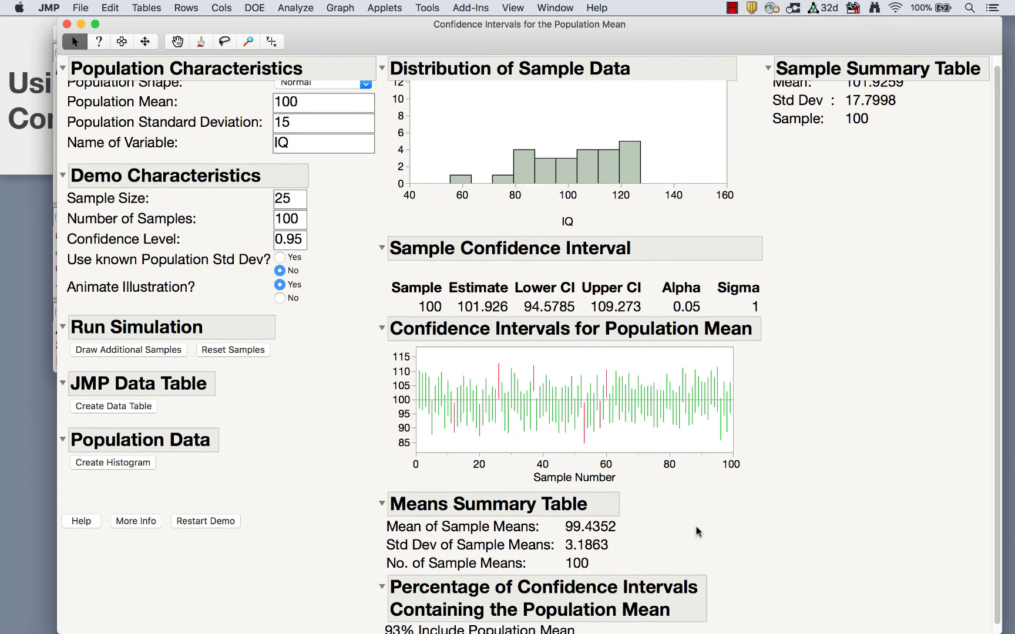
scroll(698, 532, down, 1)
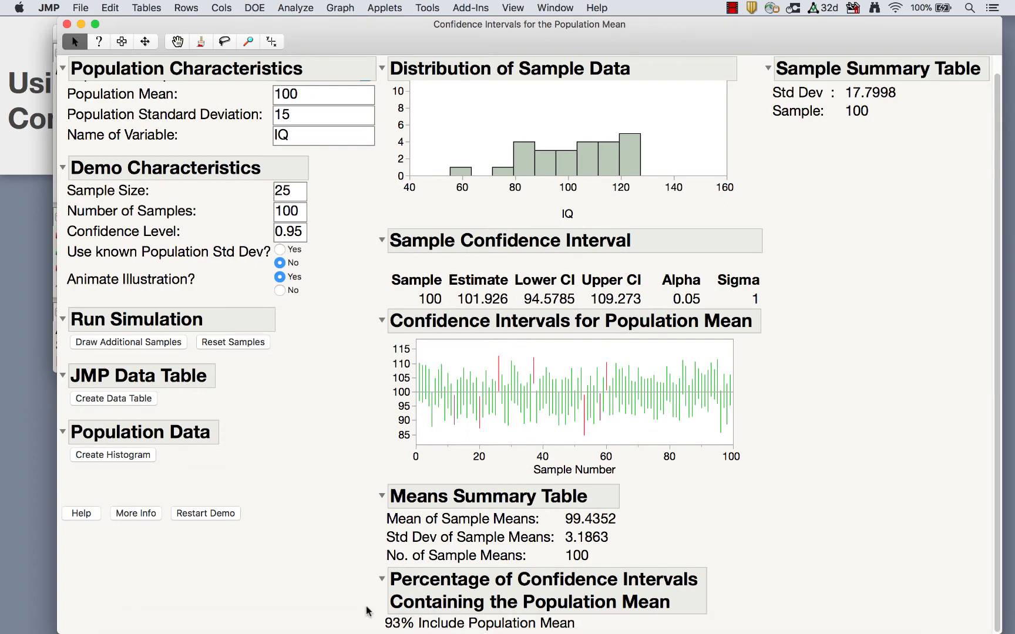
mouse_move(379, 628)
mouse_down()
mouse_move(526, 632)
mouse_move(575, 611)
mouse_move(366, 619)
mouse_up()
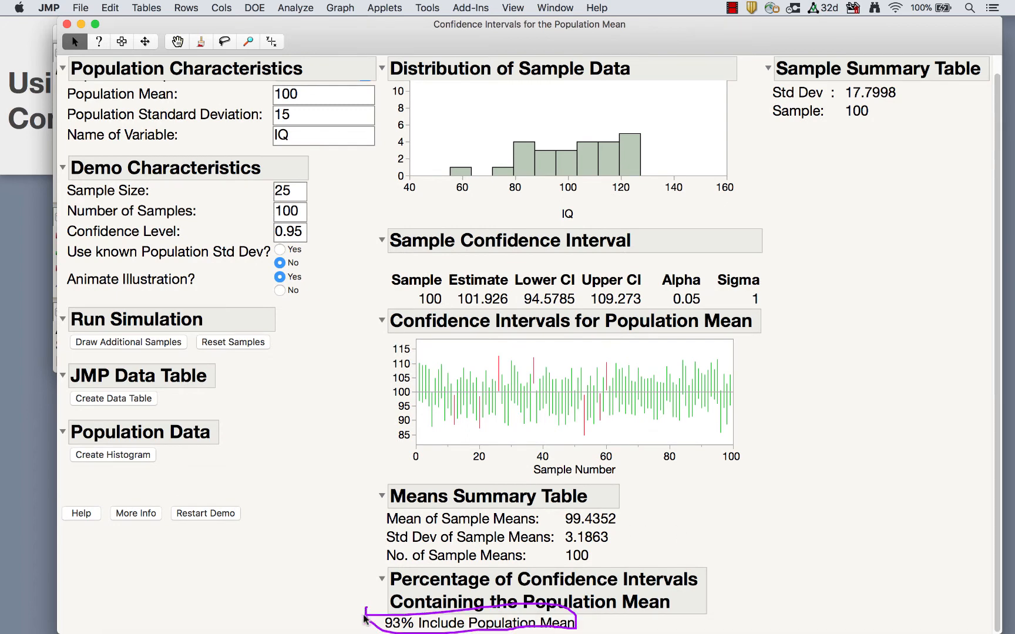
key(Escape)
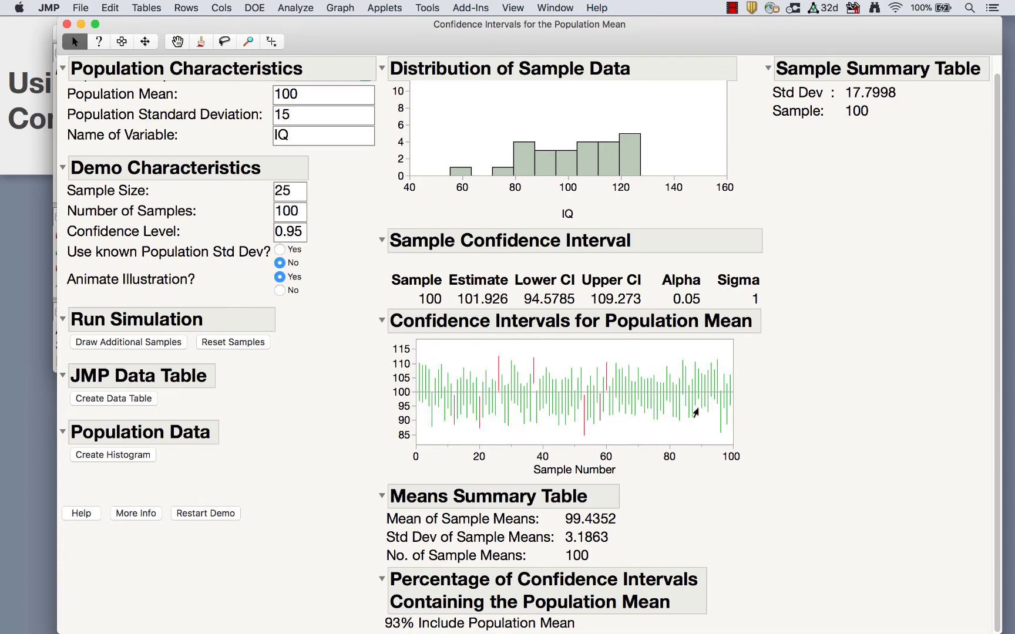
- Draw another 100 confidence interval samples and close the population mean applet
click(140, 343)
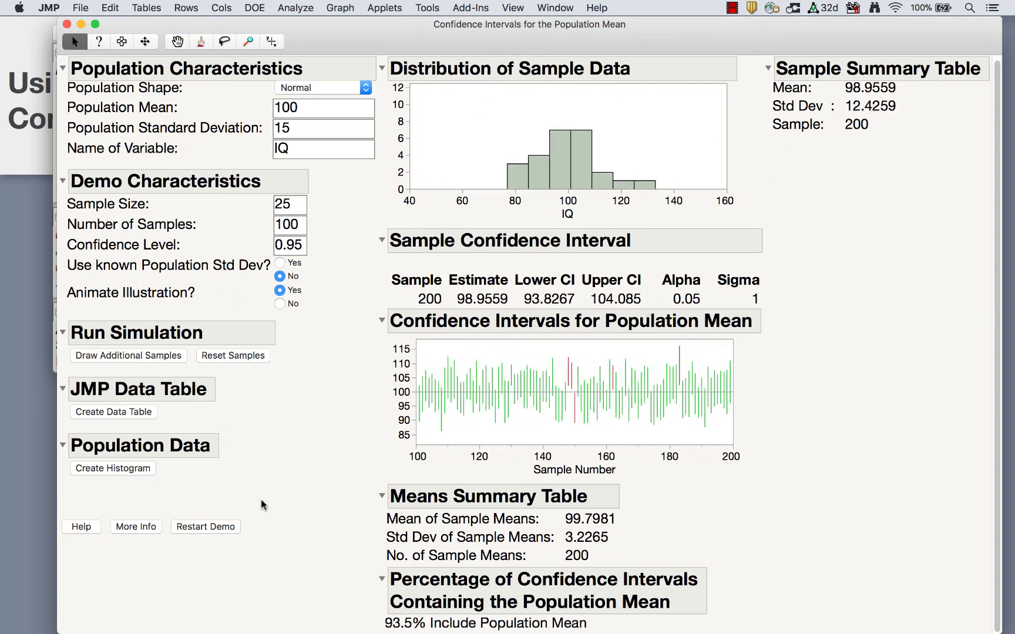
mouse_move(89, 495)
mouse_down()
mouse_move(75, 511)
mouse_move(87, 513)
mouse_up()
click(68, 24)
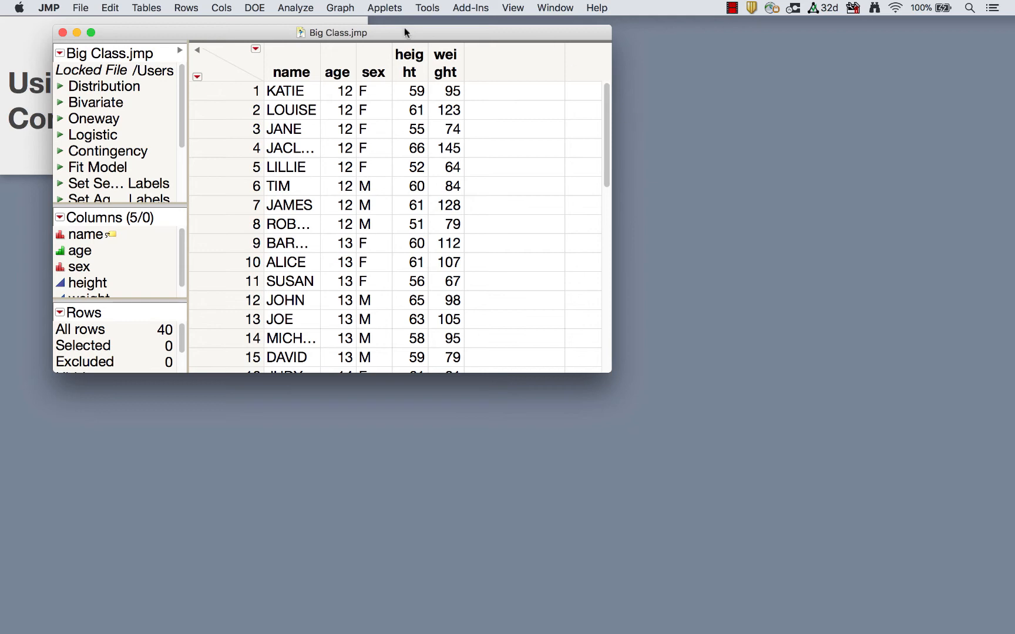
- Open the Confidence Interval for the Population Proportion applet and review its input and result sections
click(393, 9)
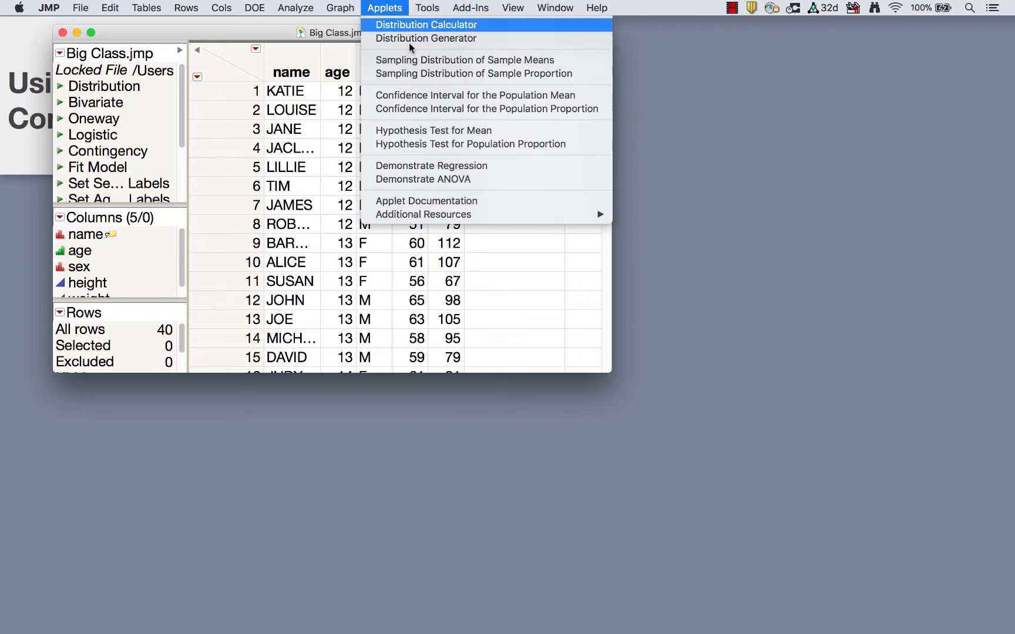
click(425, 110)
mouse_move(300, 208)
mouse_down()
mouse_move(161, 245)
mouse_move(285, 227)
mouse_up()
mouse_move(609, 268)
mouse_down()
mouse_move(350, 260)
mouse_move(578, 220)
mouse_up()
mouse_move(684, 209)
mouse_down()
mouse_move(965, 216)
mouse_move(669, 225)
mouse_up()
click(329, 307)
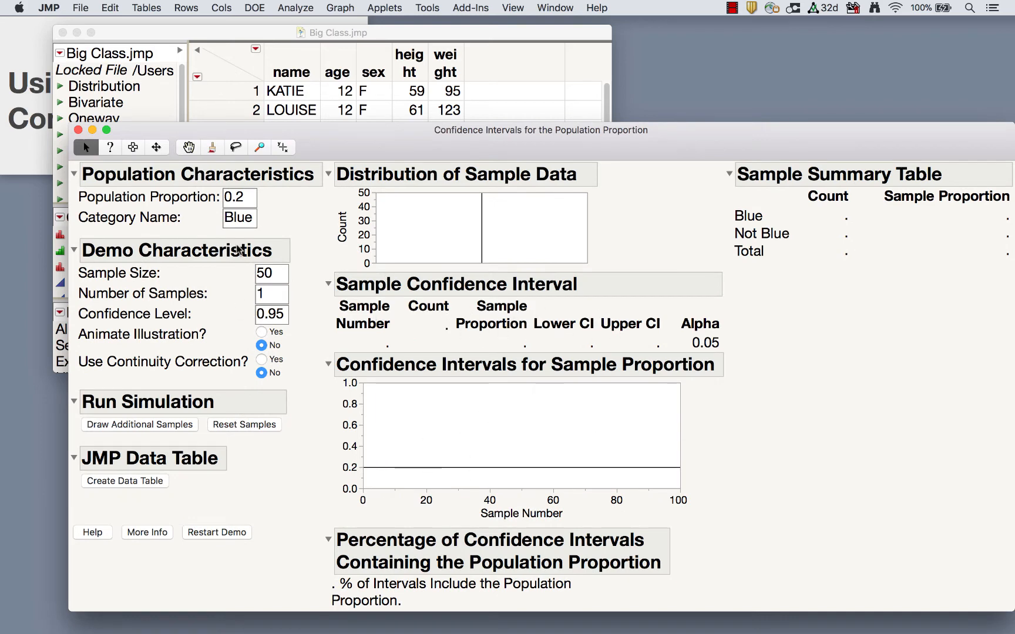
- Set the population proportion to 0.45 and the category name to Heads
click(242, 199)
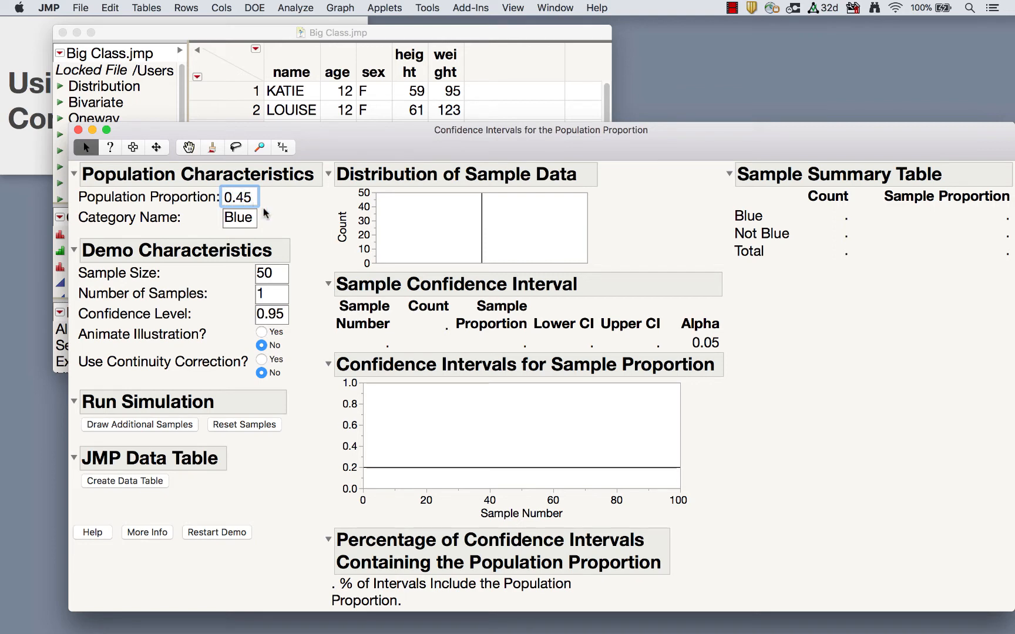
double_click(235, 216)
text(leads)
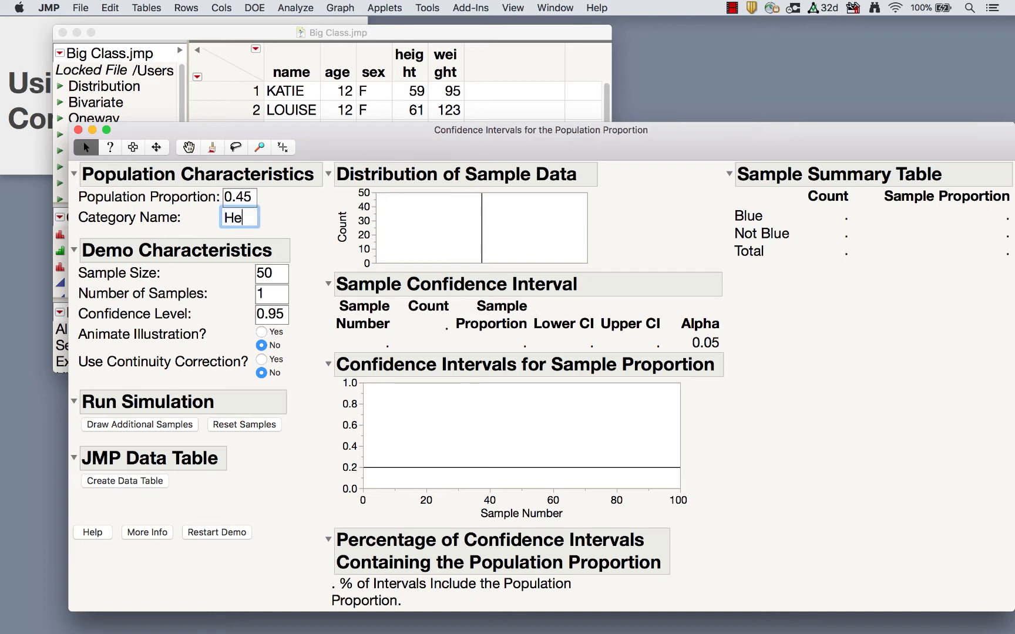
key(Return)
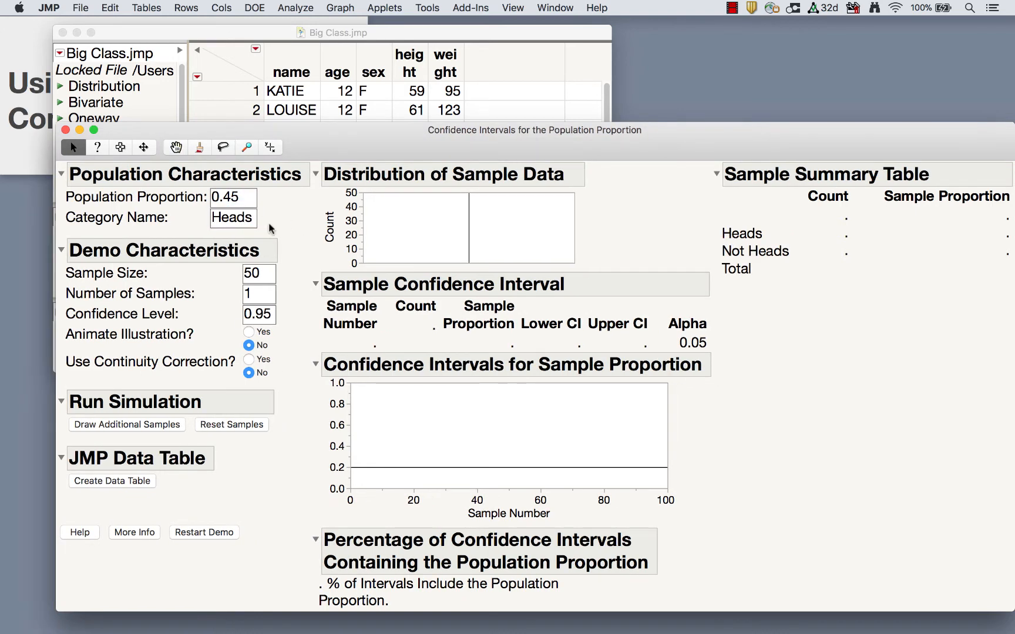
- Set the sample size to 20 and the number of samples to 100, and draw the samples with animation on and no continuity correction
double_click(265, 274)
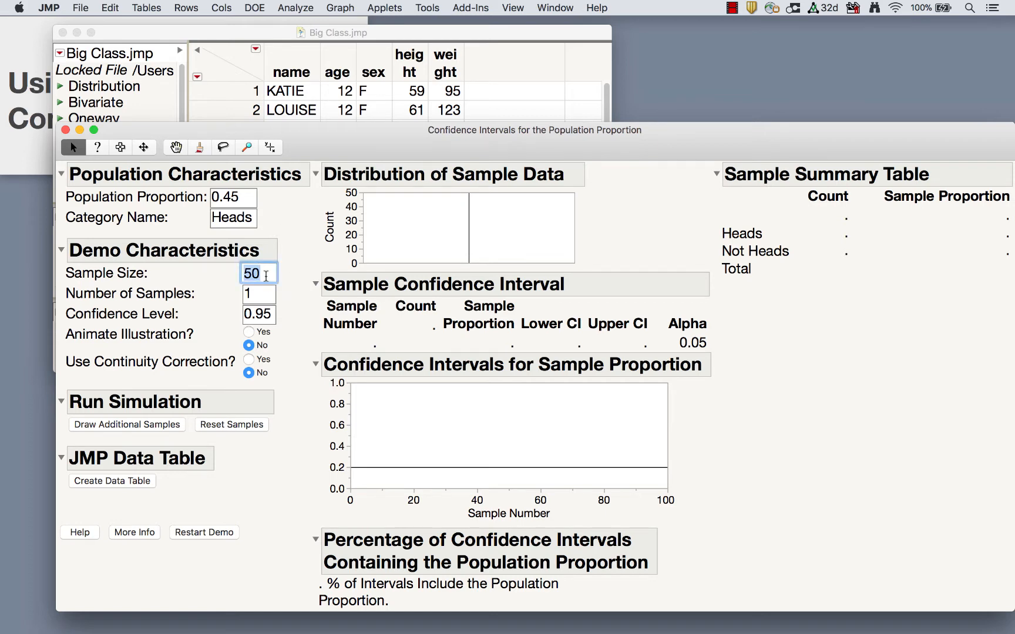
text(20)
double_click(264, 295)
text(100)
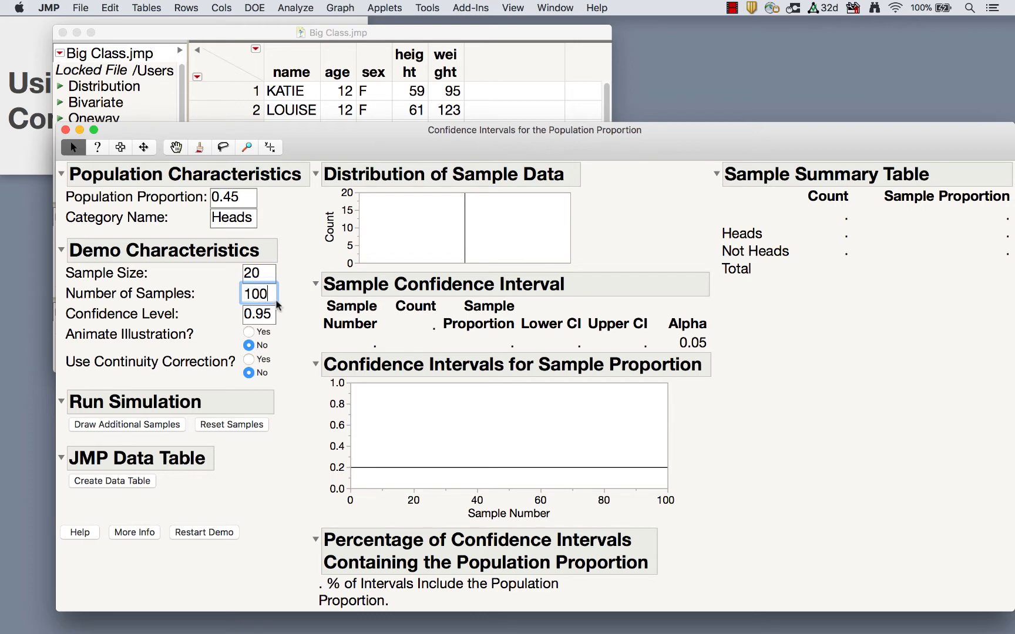
click(249, 332)
mouse_move(187, 350)
mouse_down()
mouse_move(65, 364)
mouse_move(290, 383)
mouse_move(150, 336)
mouse_move(151, 344)
mouse_up()
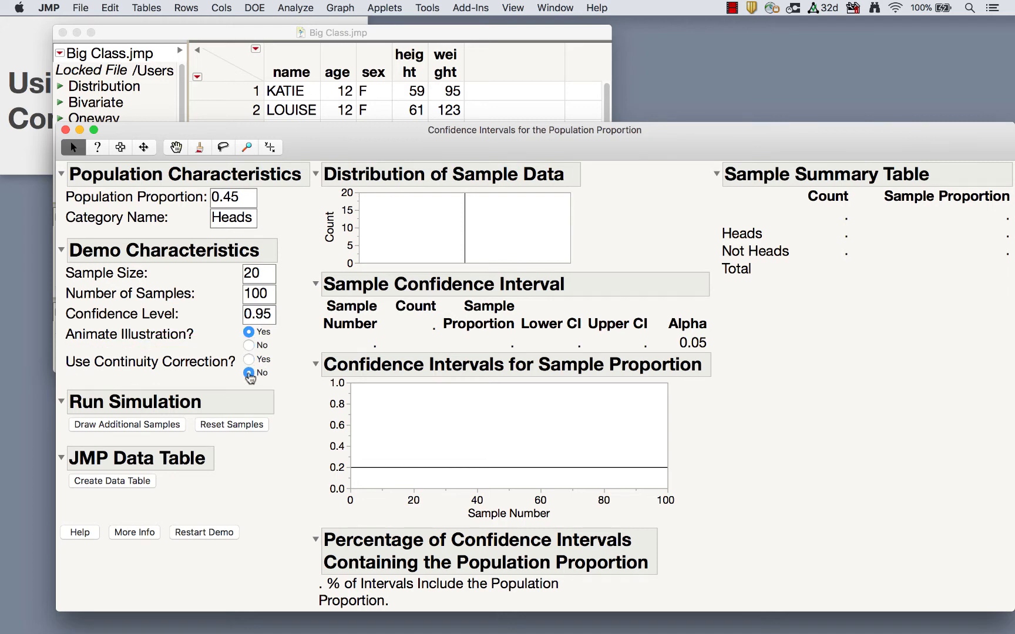
click(153, 427)
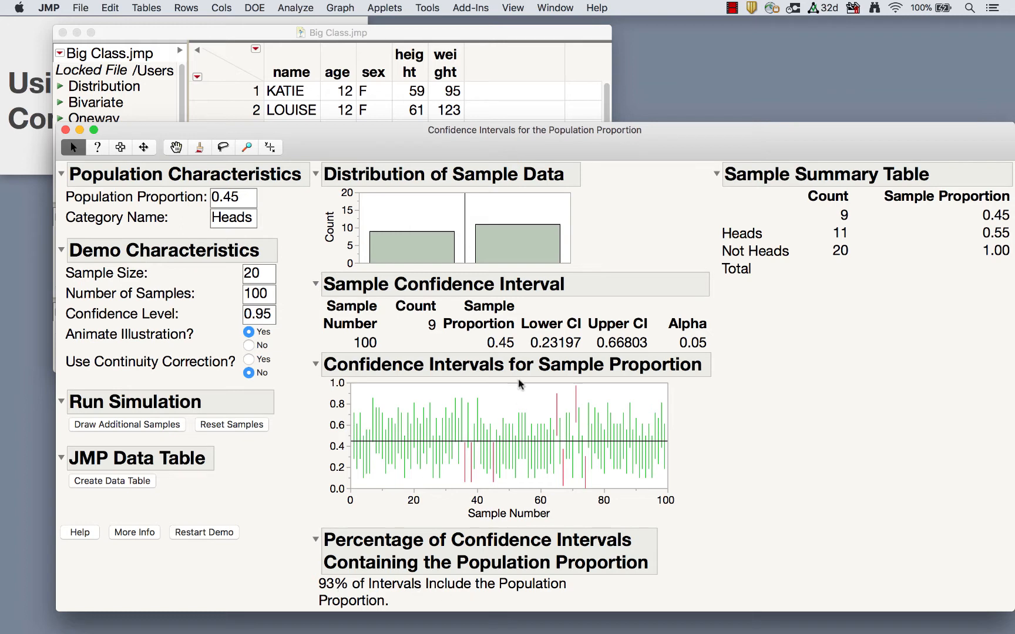
- Review the Sample Confidence Interval results for the proportion and draw another 100 samples
mouse_move(308, 297)
mouse_down()
mouse_move(405, 362)
mouse_move(718, 332)
mouse_move(453, 273)
mouse_move(296, 289)
mouse_up()
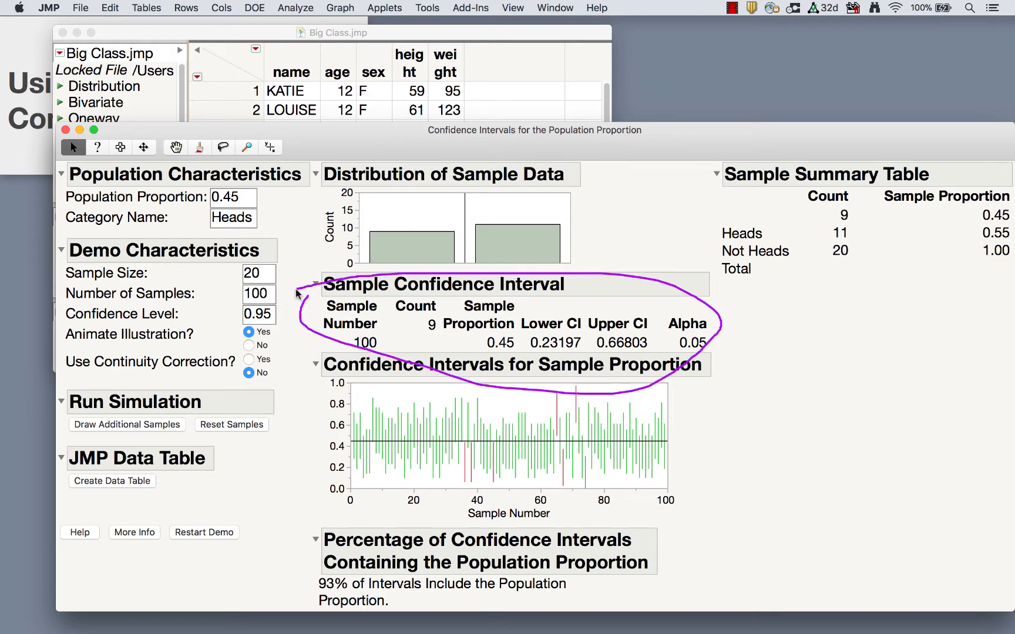
key(Escape)
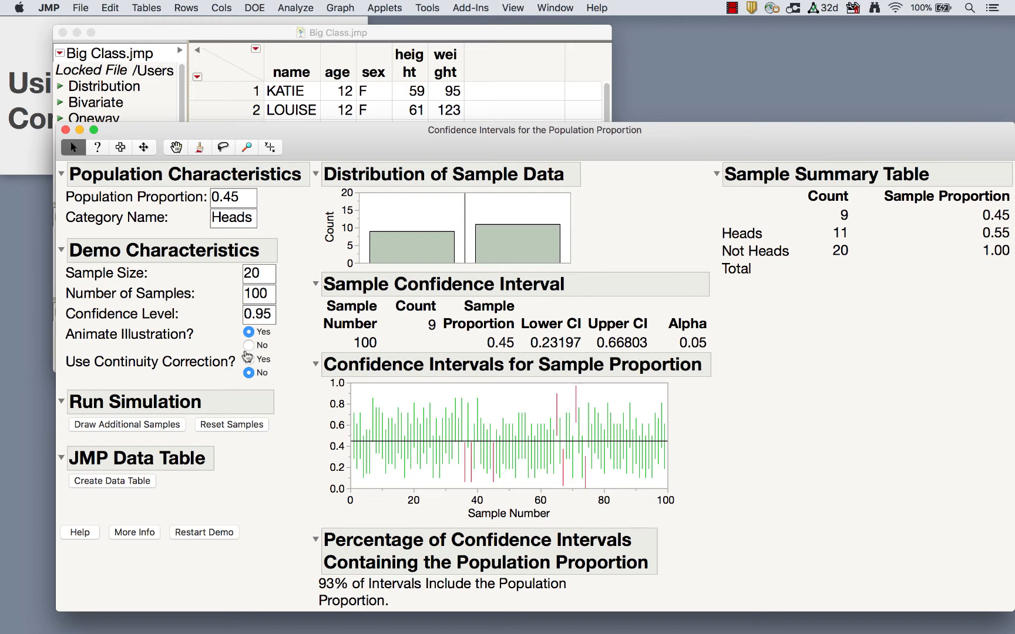
click(159, 429)
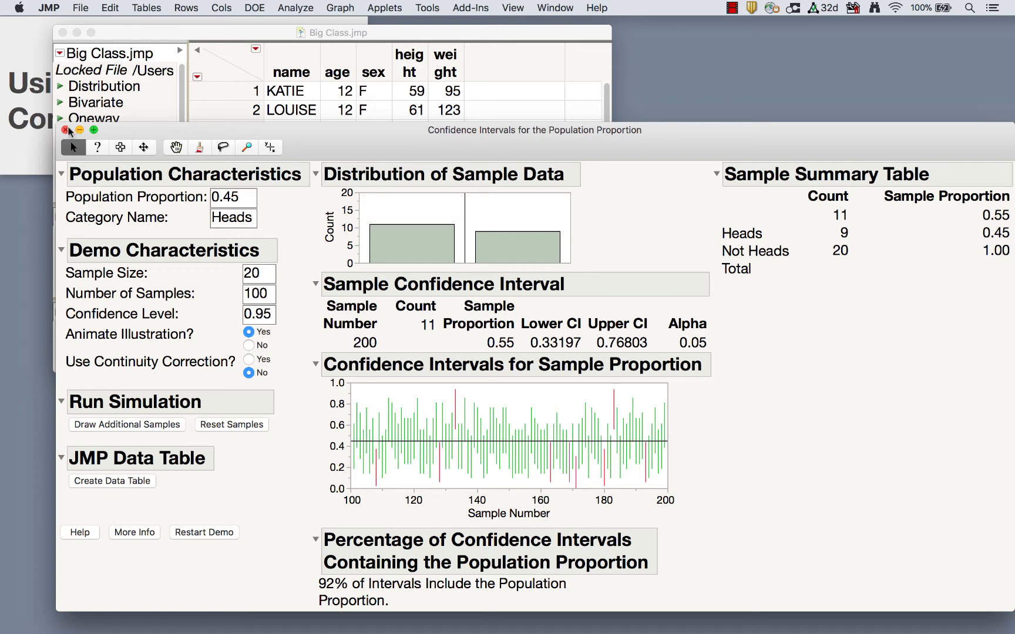
- Close the population proportion applet and open the Demonstrate Regression applet, moving its window fully into view
mouse_move(88, 494)
mouse_down()
mouse_move(74, 518)
mouse_move(96, 507)
mouse_up()
click(66, 130)
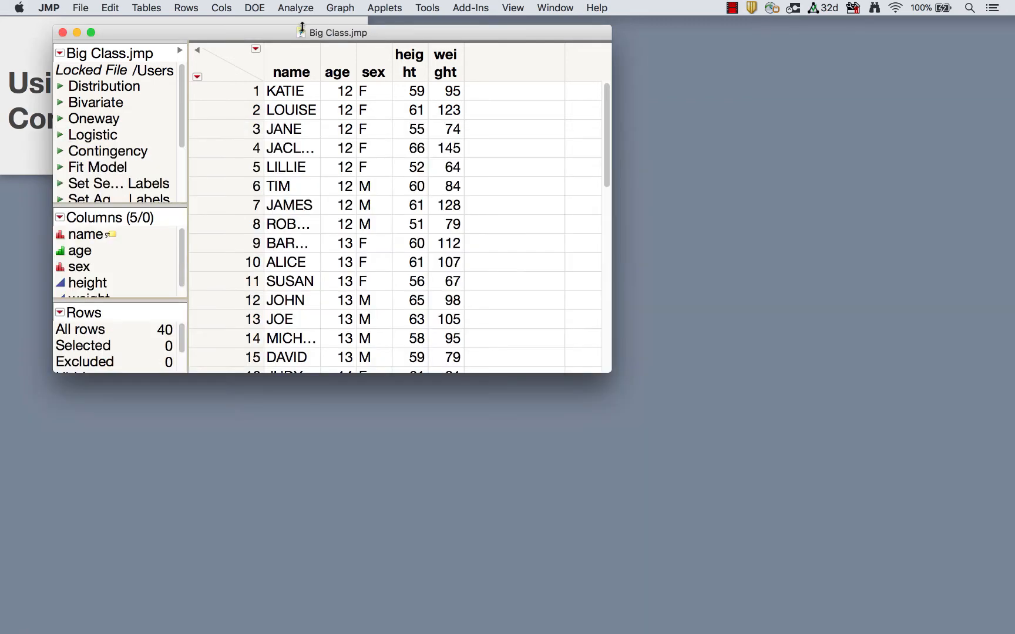
click(382, 8)
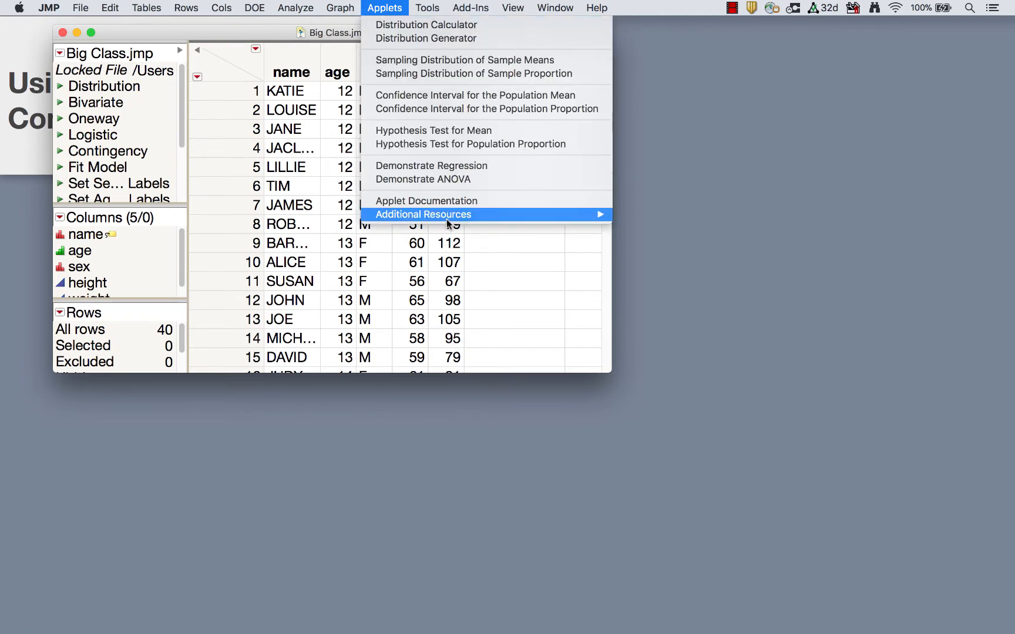
click(448, 166)
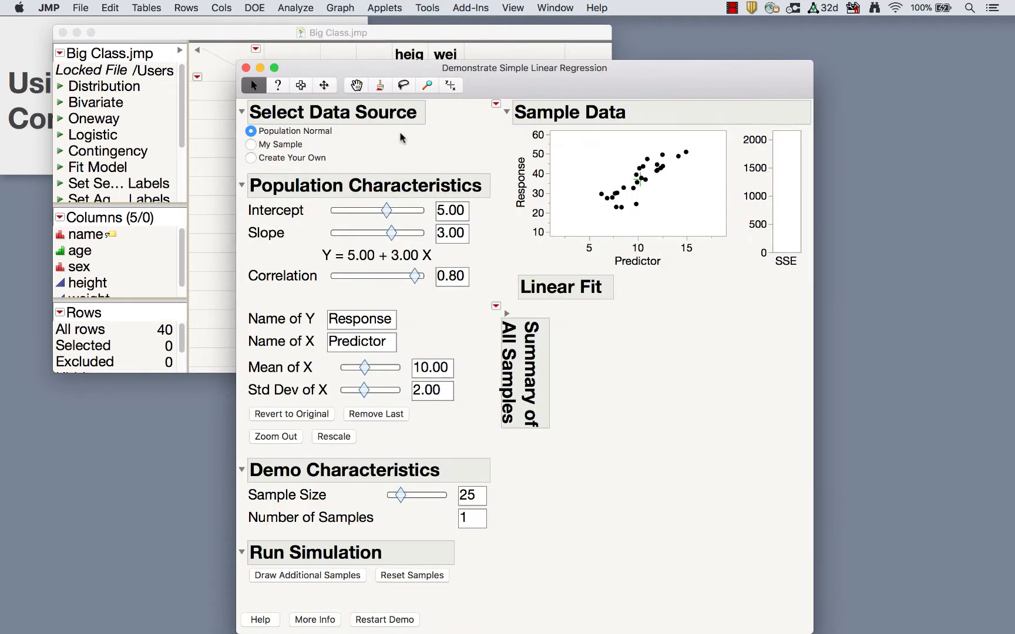
drag(490, 69, 470, 54)
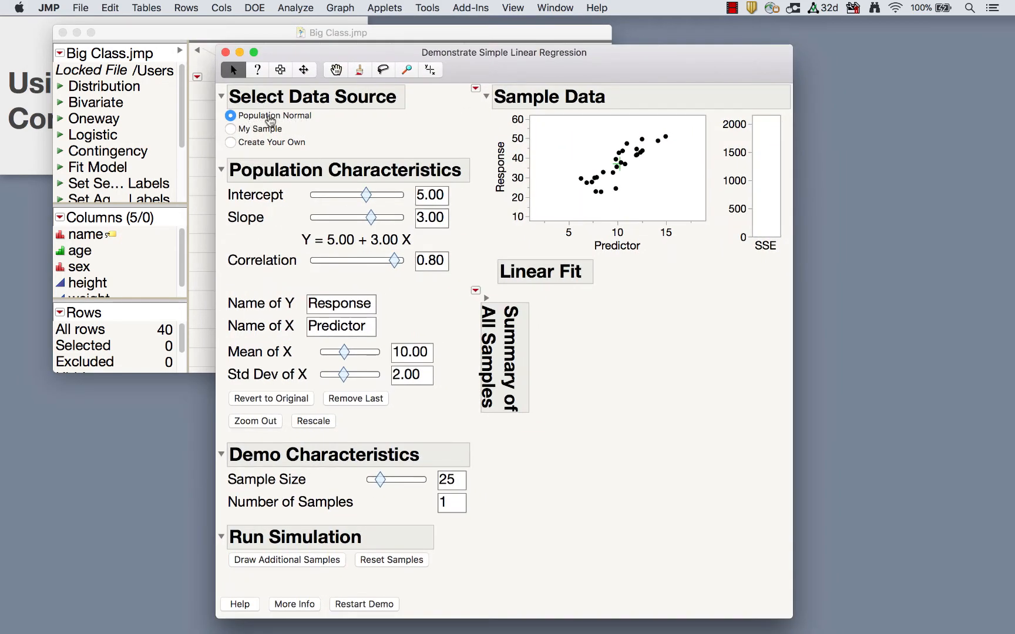
- Use Big Class.jmp as the regression sample data, with weight as the Y response and height as the X predictor
click(231, 129)
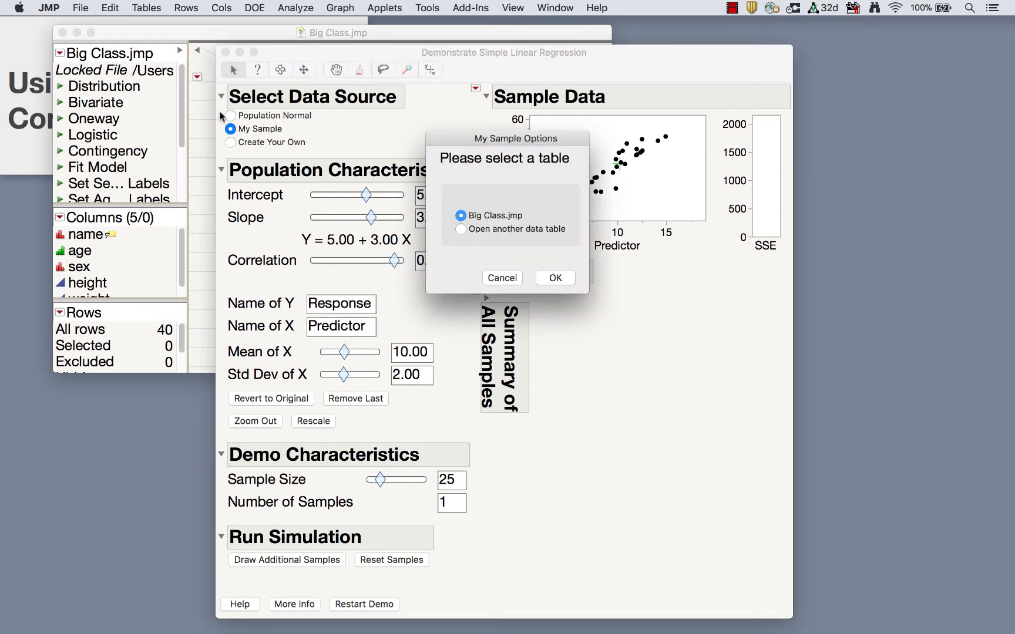
click(555, 278)
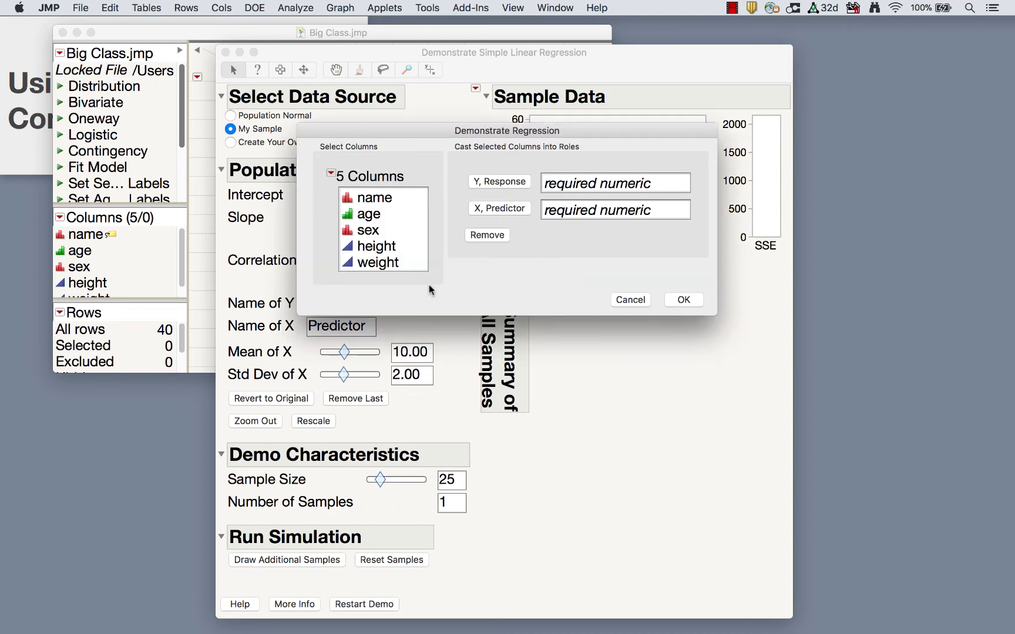
click(382, 261)
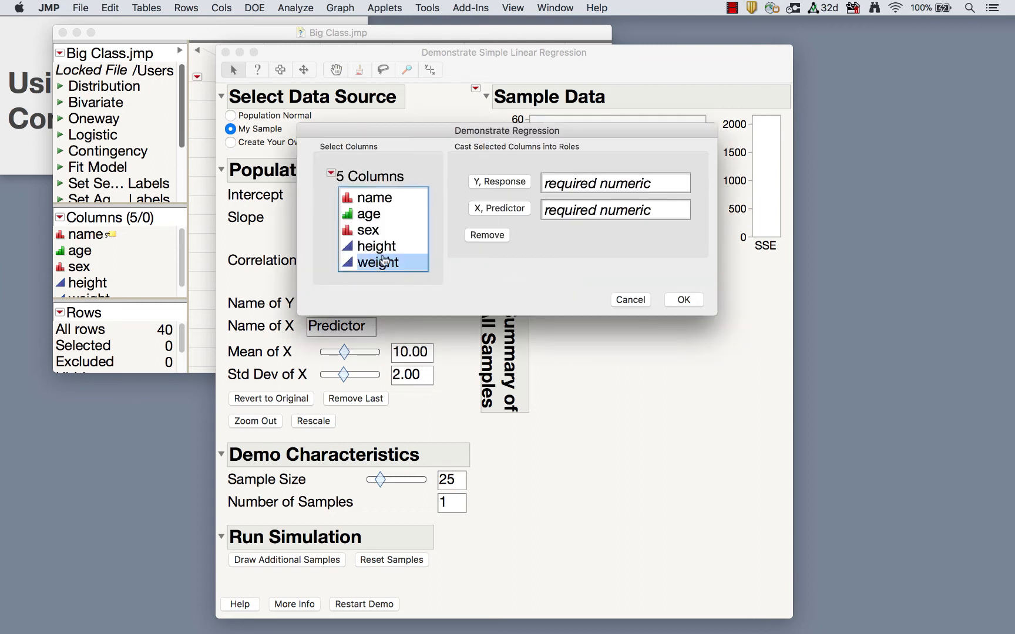
click(486, 187)
click(386, 247)
click(486, 209)
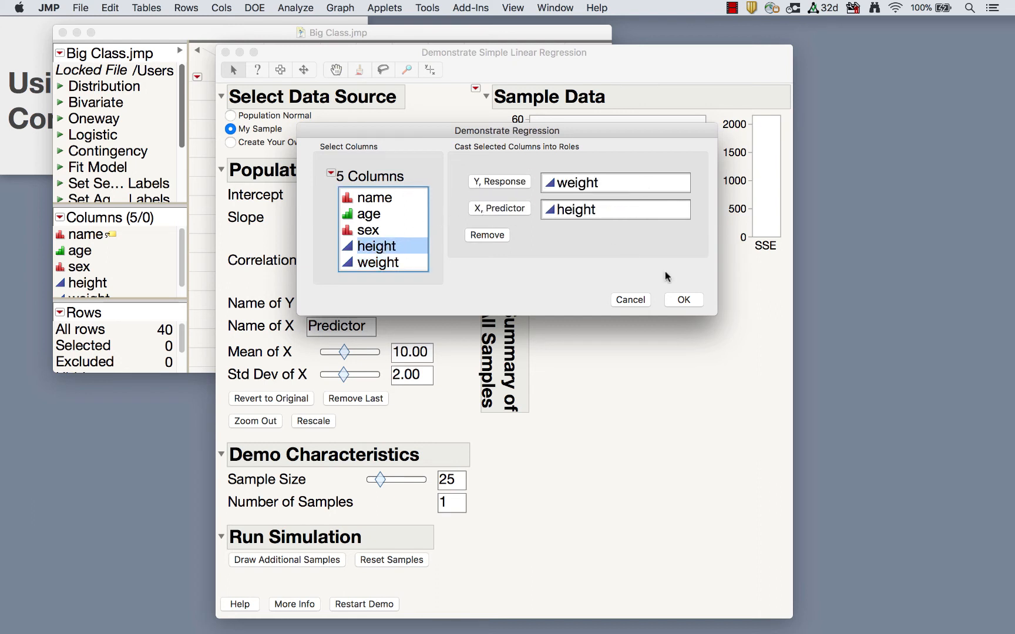
click(684, 300)
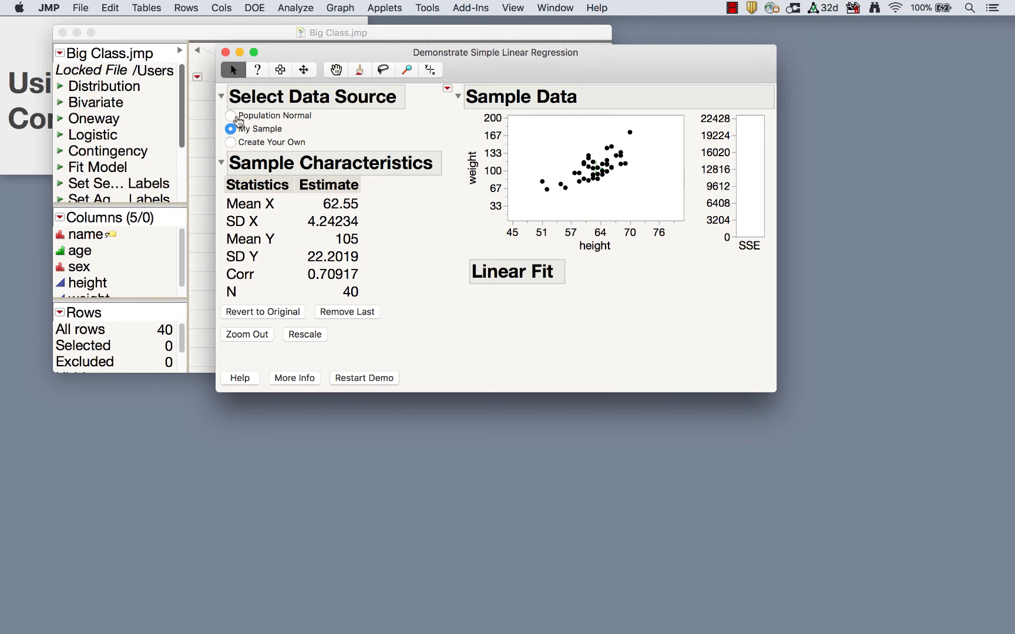
- Switch the data source back to Population Normal, and collapse and re-expand the Population Characteristics section
click(231, 116)
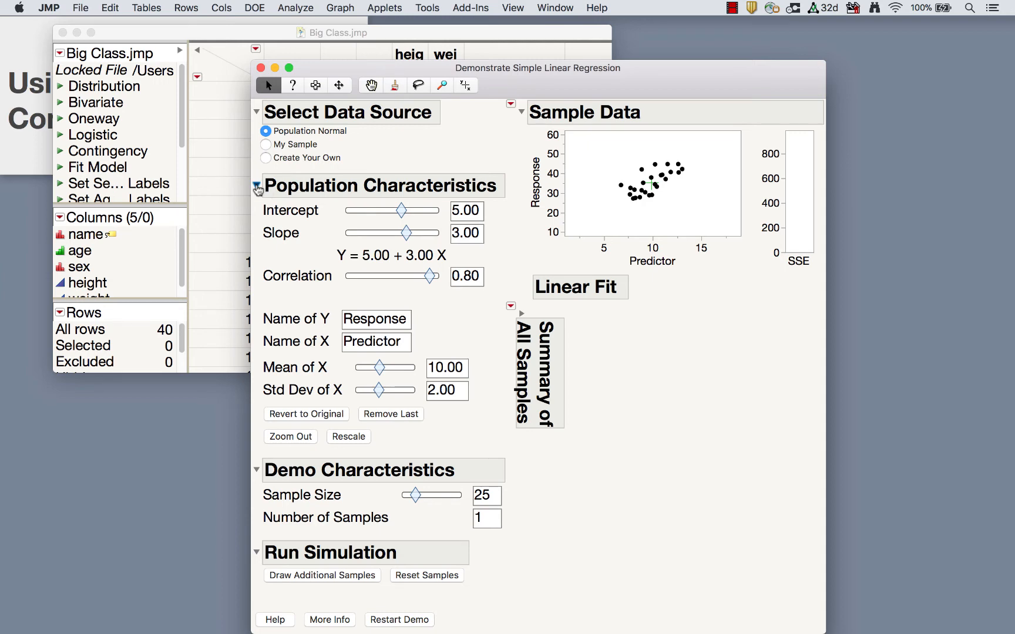
click(258, 186)
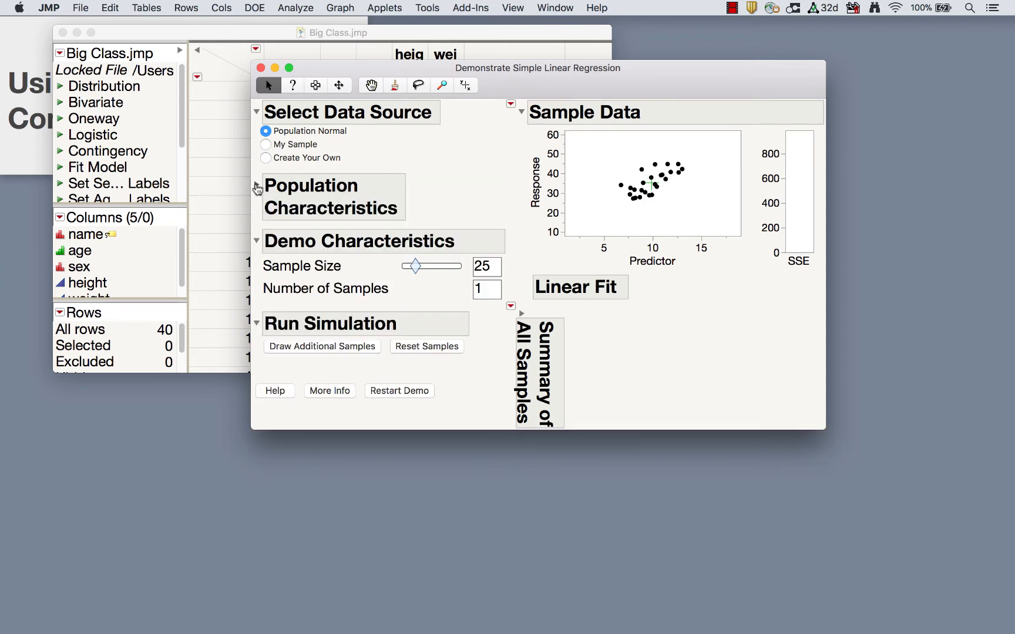
click(263, 185)
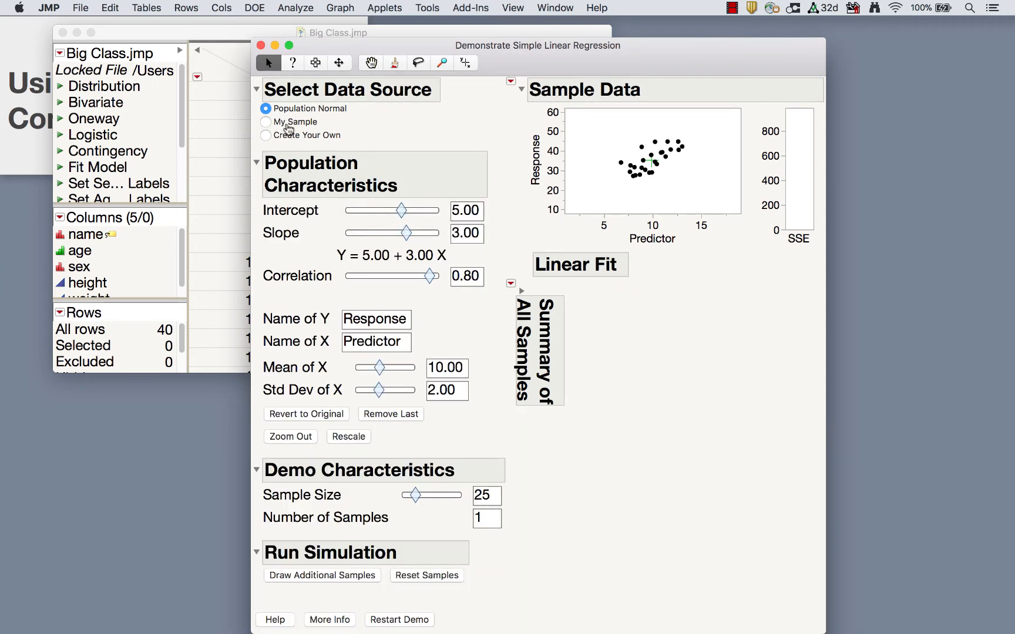
- Lower the population intercept to 0.00 and set it back to 5
mouse_move(409, 213)
mouse_down()
mouse_move(424, 211)
mouse_move(374, 214)
mouse_move(425, 211)
mouse_move(365, 213)
mouse_move(394, 212)
mouse_up()
double_click(476, 210)
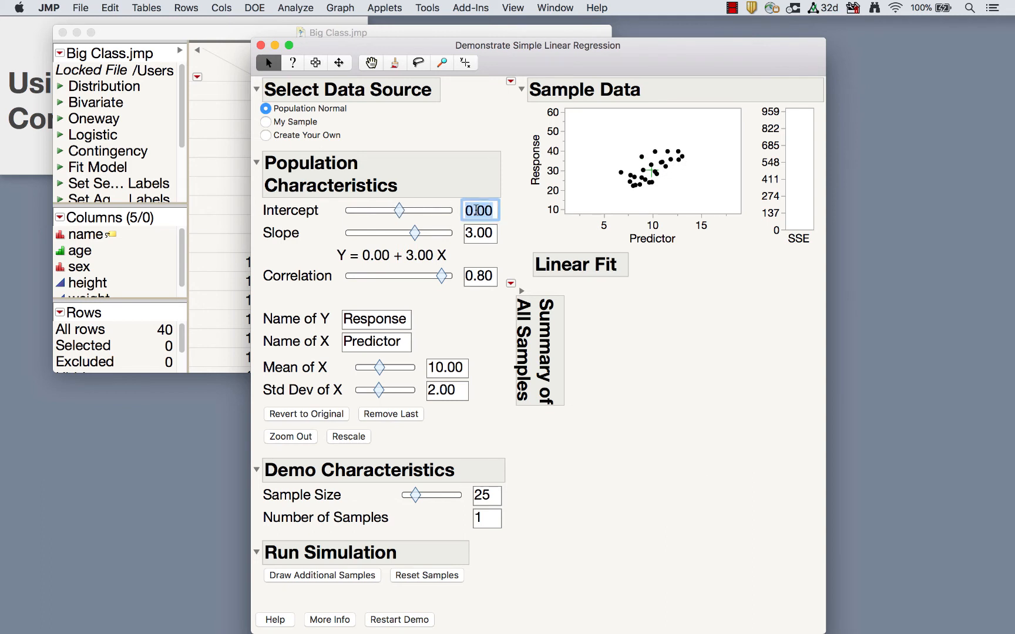
text(5)
key(Return)
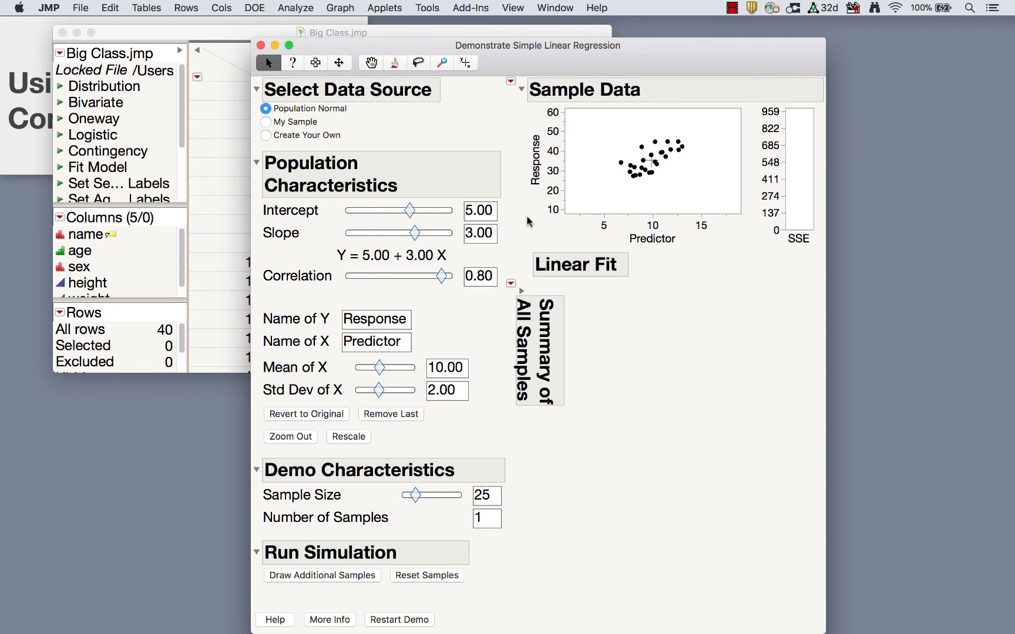
- Lower the population slope to about 1.39
mouse_move(416, 233)
mouse_down()
mouse_move(399, 235)
mouse_move(429, 236)
mouse_move(394, 235)
mouse_move(407, 236)
mouse_up()
drag(548, 122, 539, 614)
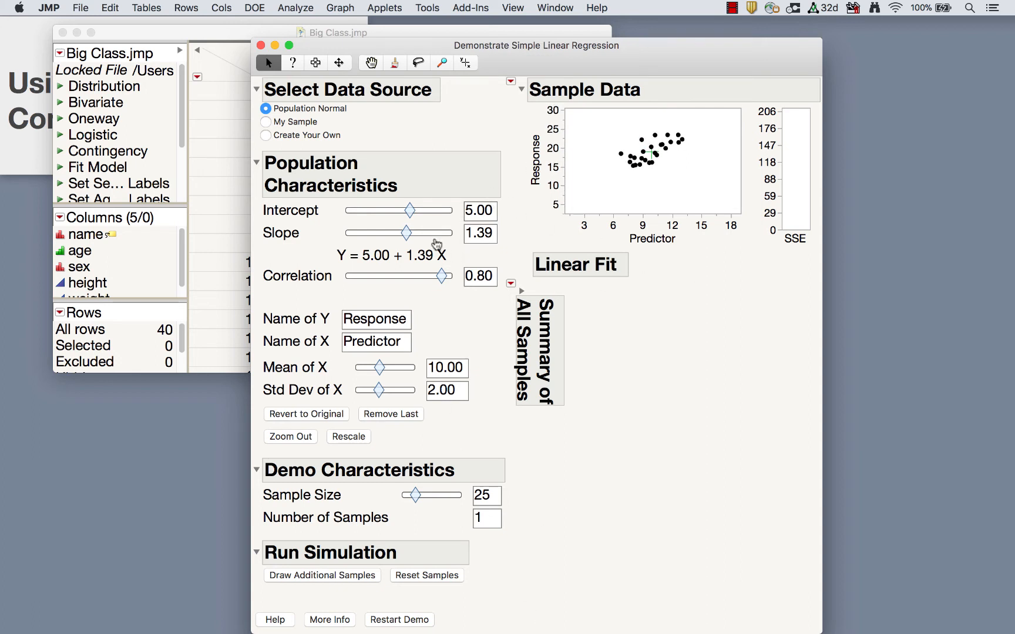
- Set the population slope to -1
click(488, 233)
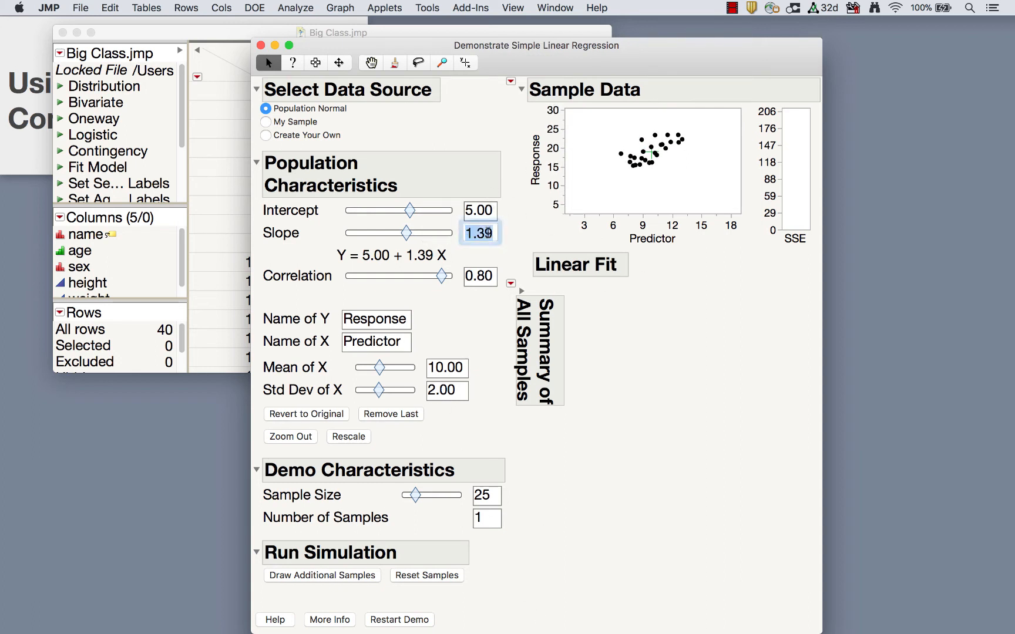
text(-)
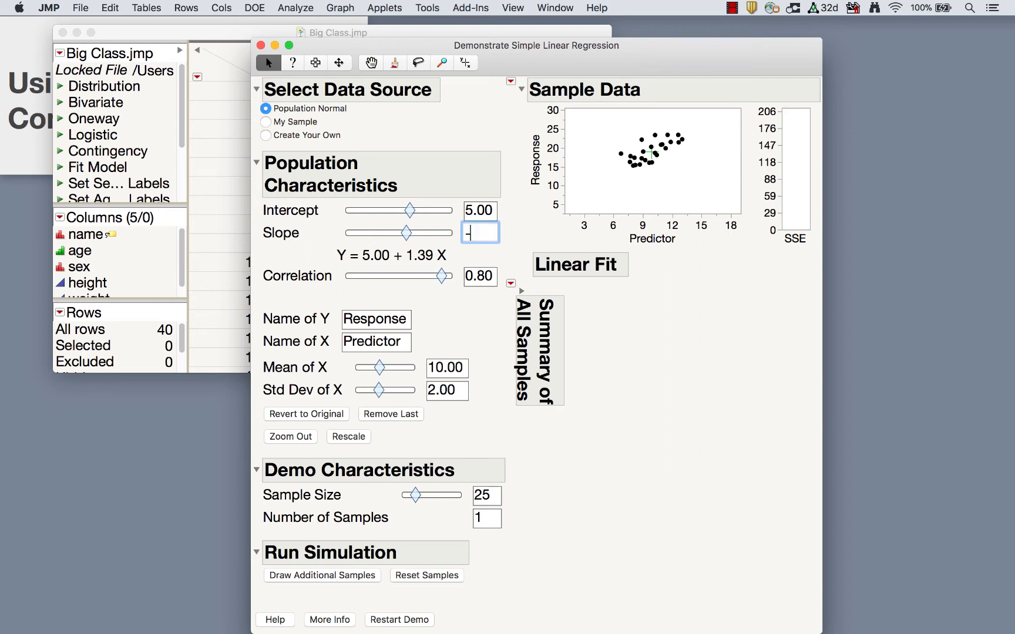
text(1)
key(Return)
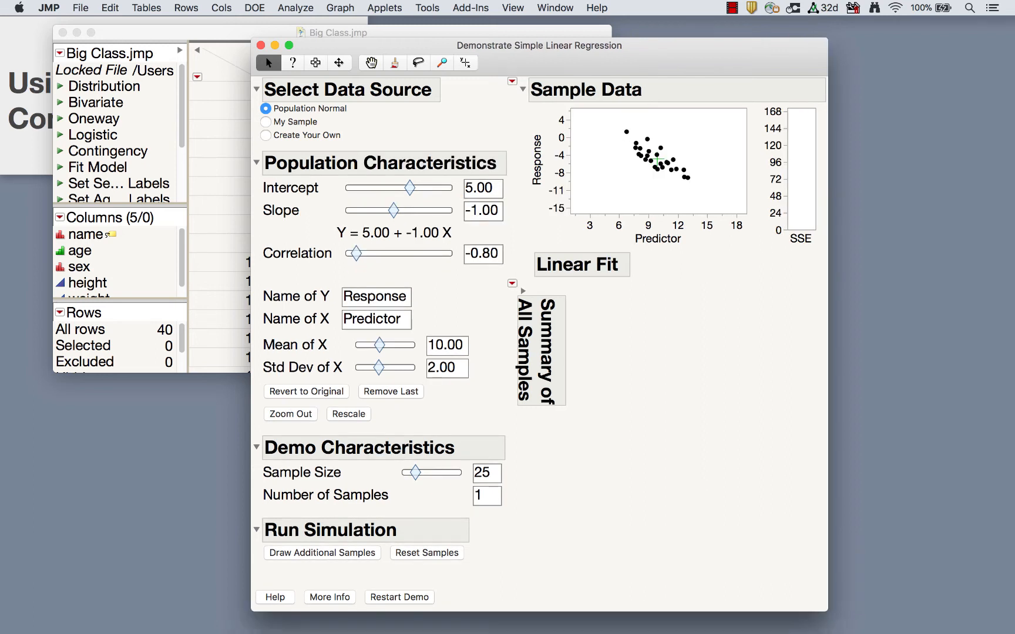
- Weaken the population correlation to about -0.55 and enter "Hours of" as the name of Y
mouse_move(356, 255)
mouse_down()
mouse_move(394, 255)
mouse_move(370, 258)
mouse_up()
click(379, 298)
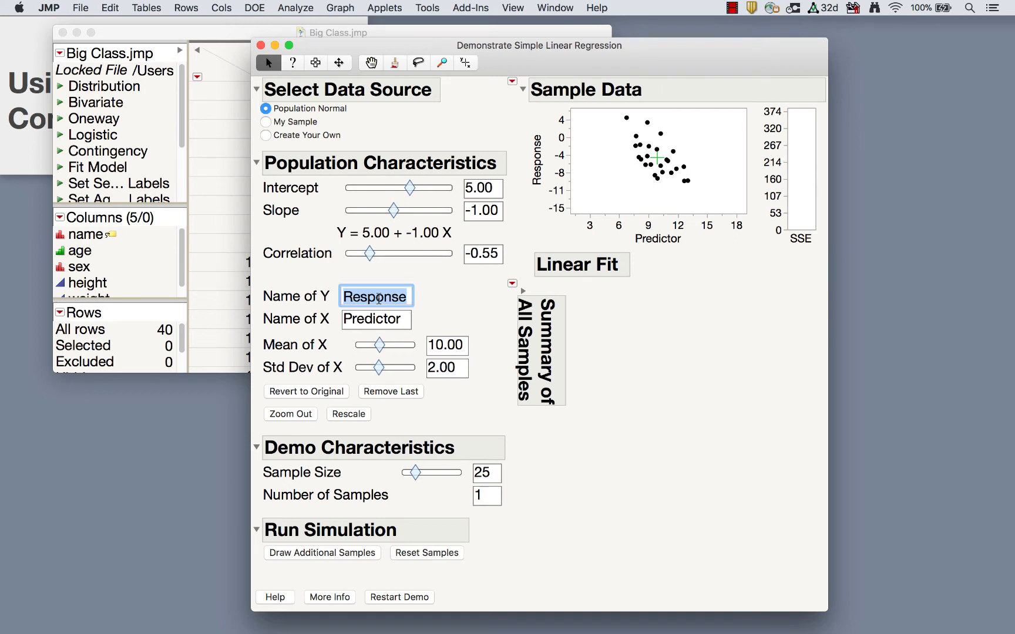
text(Hours of)
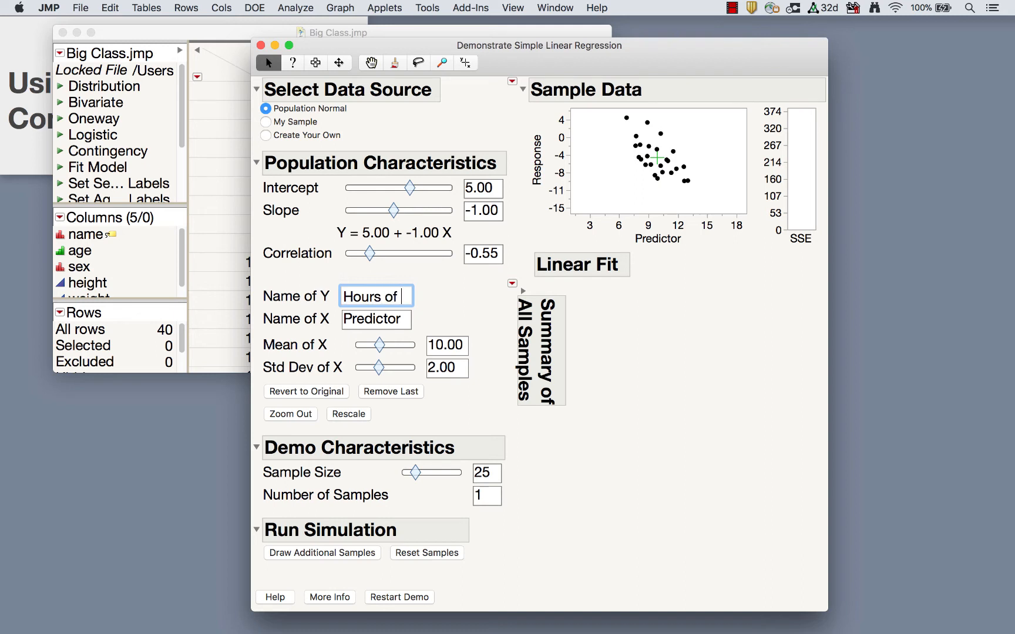
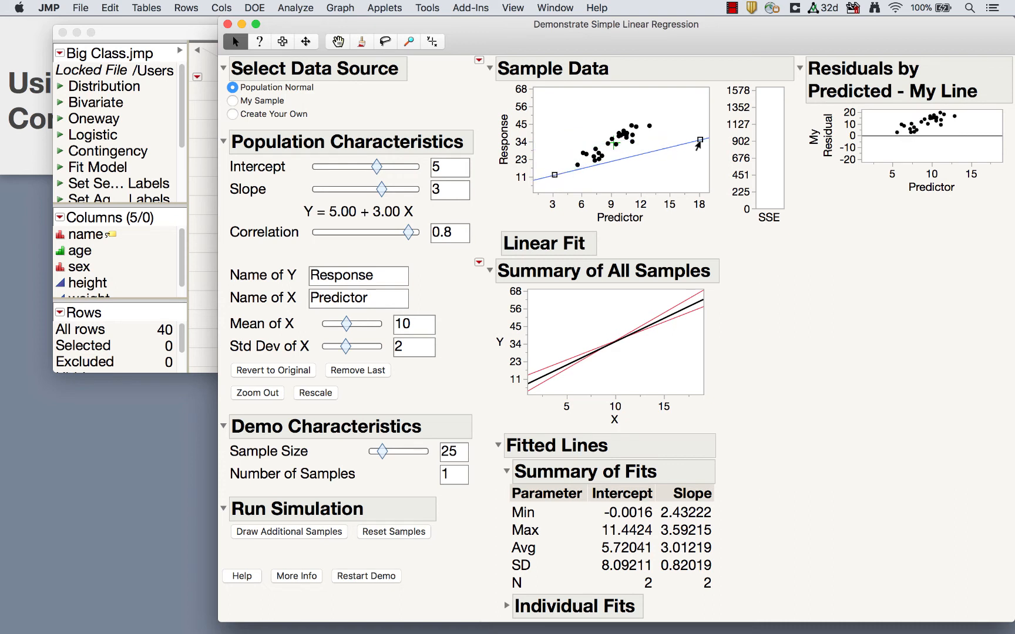
- Steepen the movable line to follow the sample points, enlarge the Sample Data plot, and slide the line's upper handle to a predictor of about 14
drag(698, 143, 672, 113)
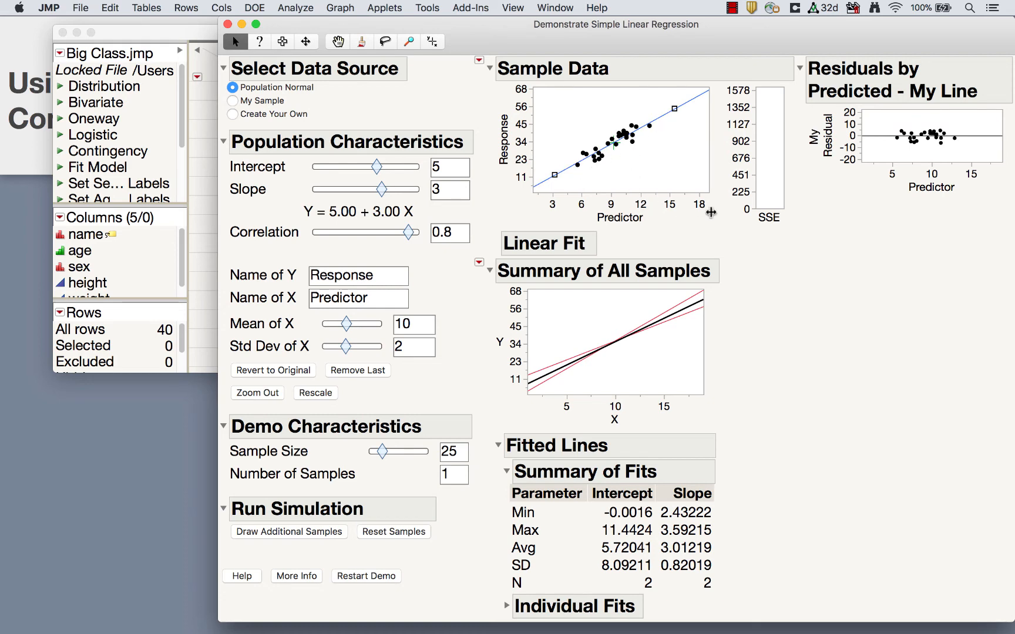
drag(708, 190, 783, 267)
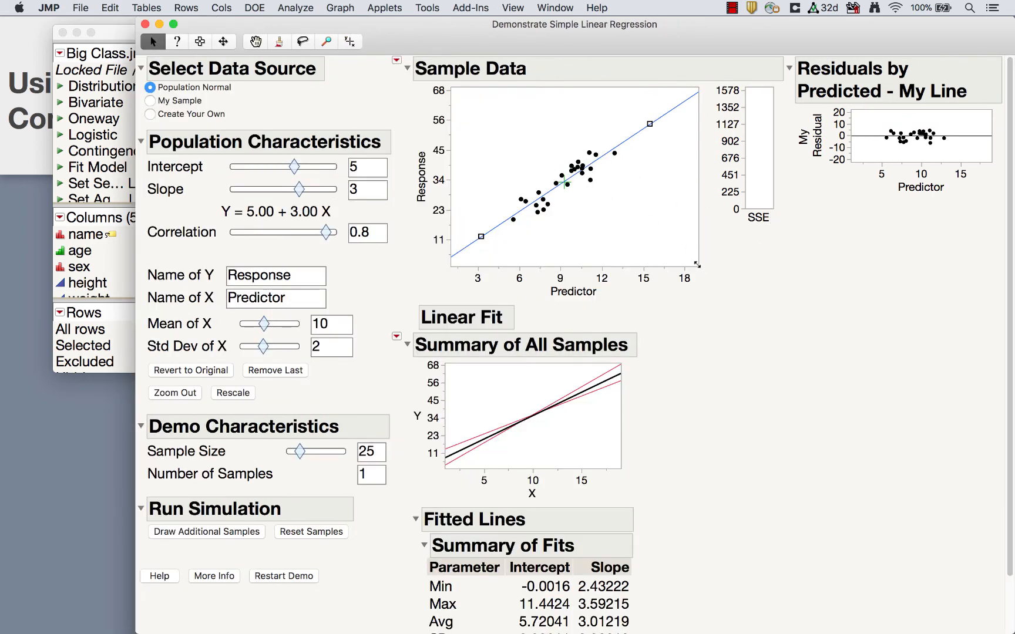
drag(697, 265, 721, 290)
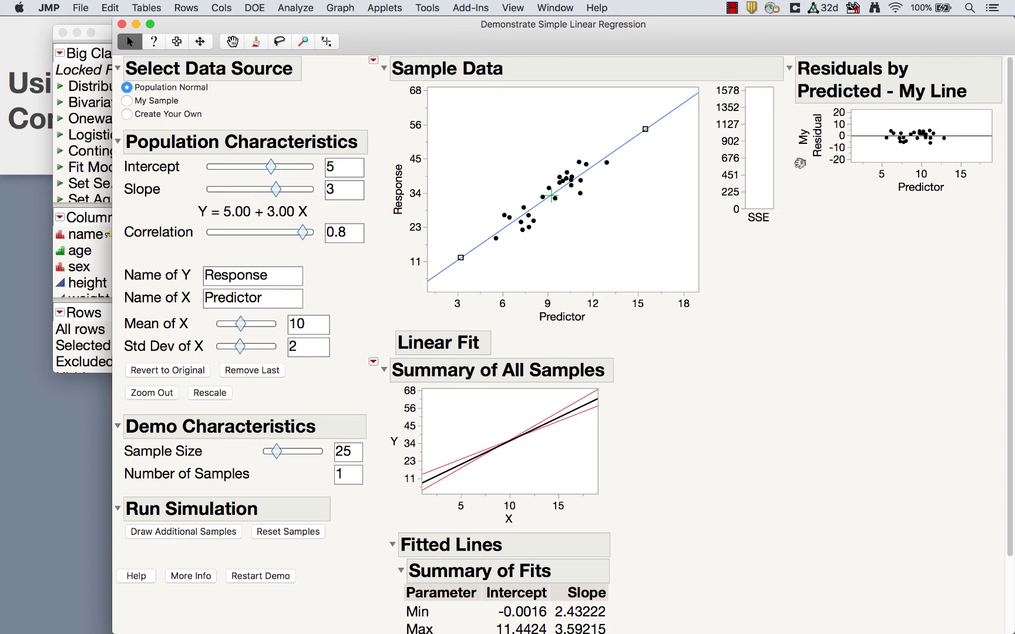
drag(644, 132, 620, 150)
- Show the residuals and the squared residuals for the manually fitted line on the Sample Data plot
click(373, 61)
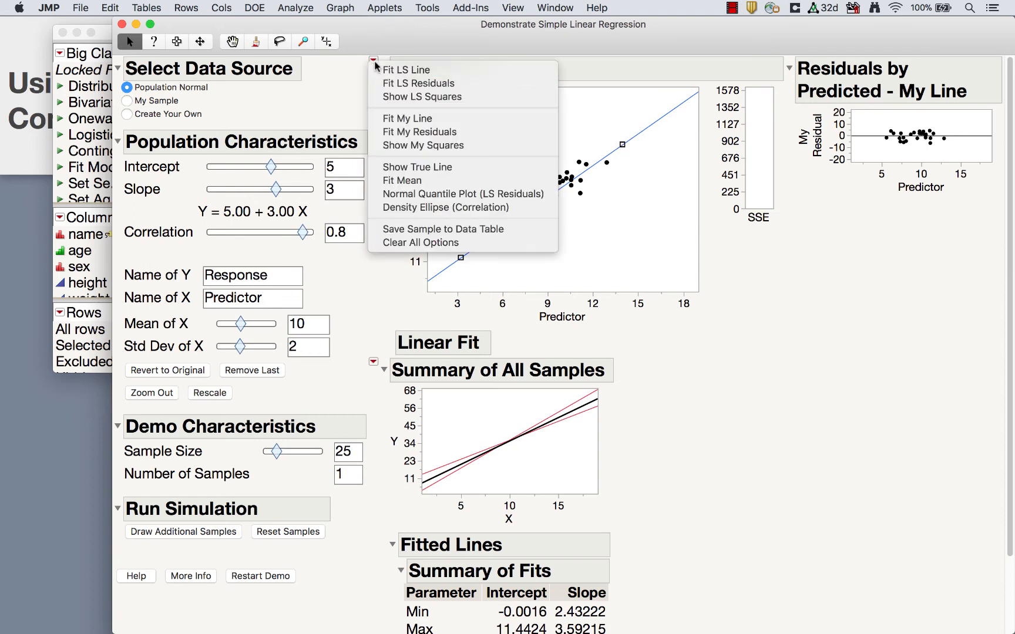
click(427, 136)
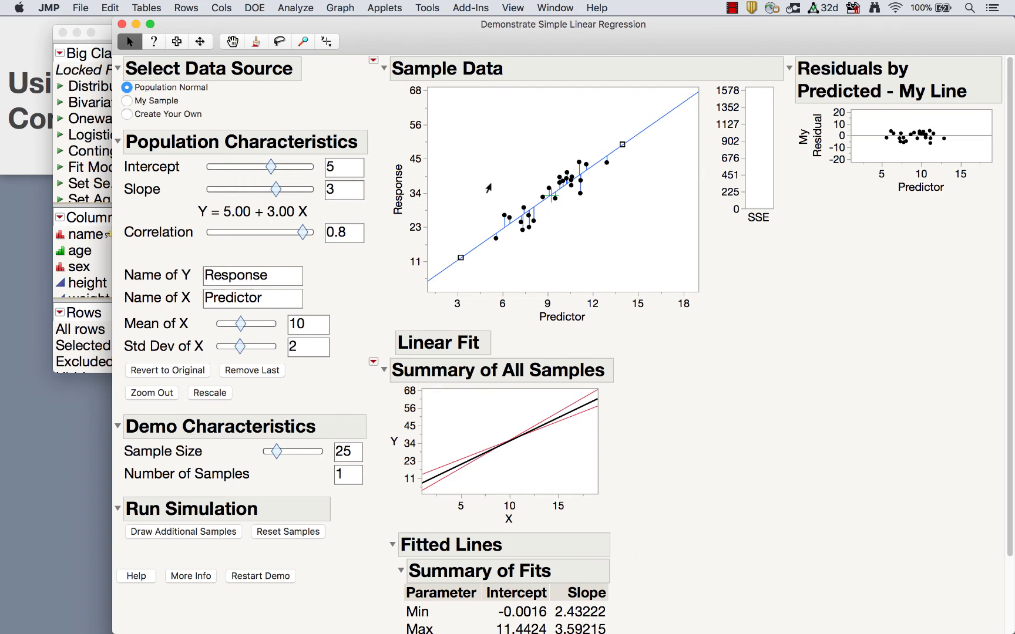
click(373, 60)
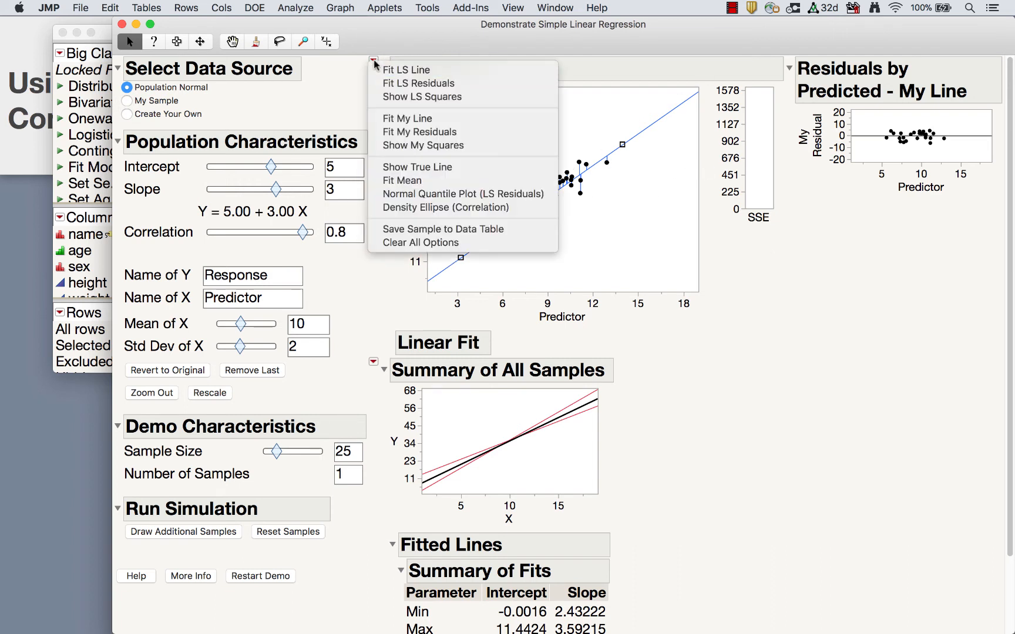
click(418, 147)
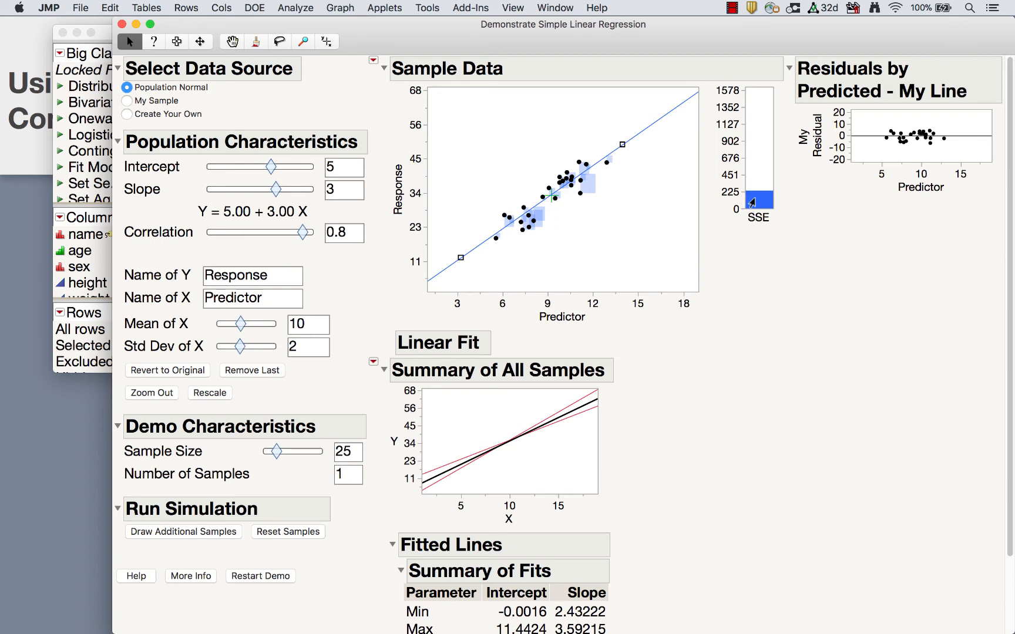
- Add the least squares line to the sample plot and rescale the SSE axis to a maximum of about 390
click(374, 61)
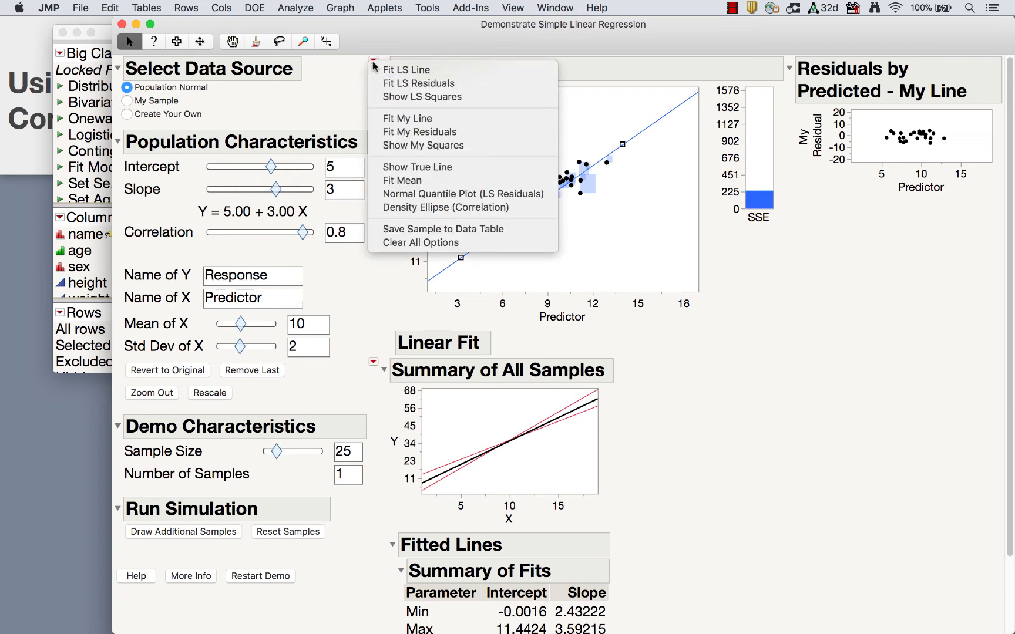
click(389, 70)
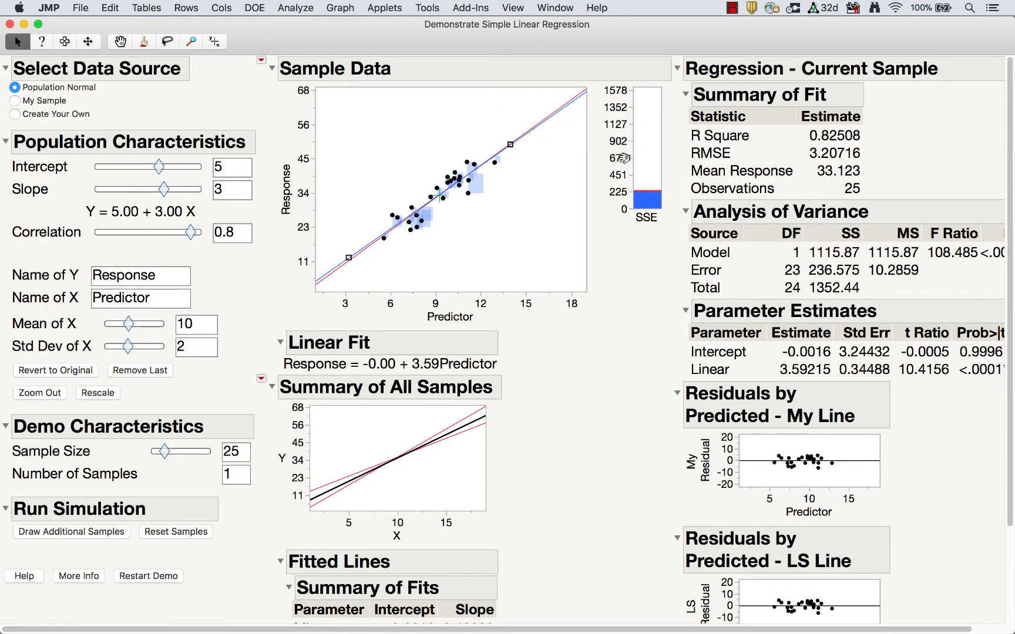
drag(622, 144, 625, 105)
drag(621, 61, 620, 20)
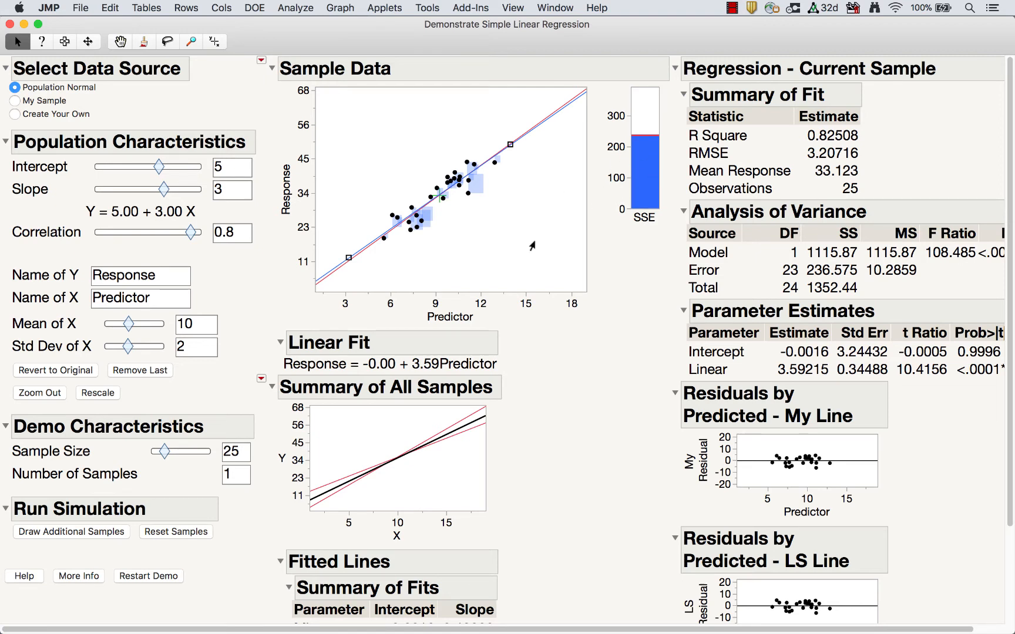
- Overlay the true population line and the mean line on the Sample Data plot
click(261, 61)
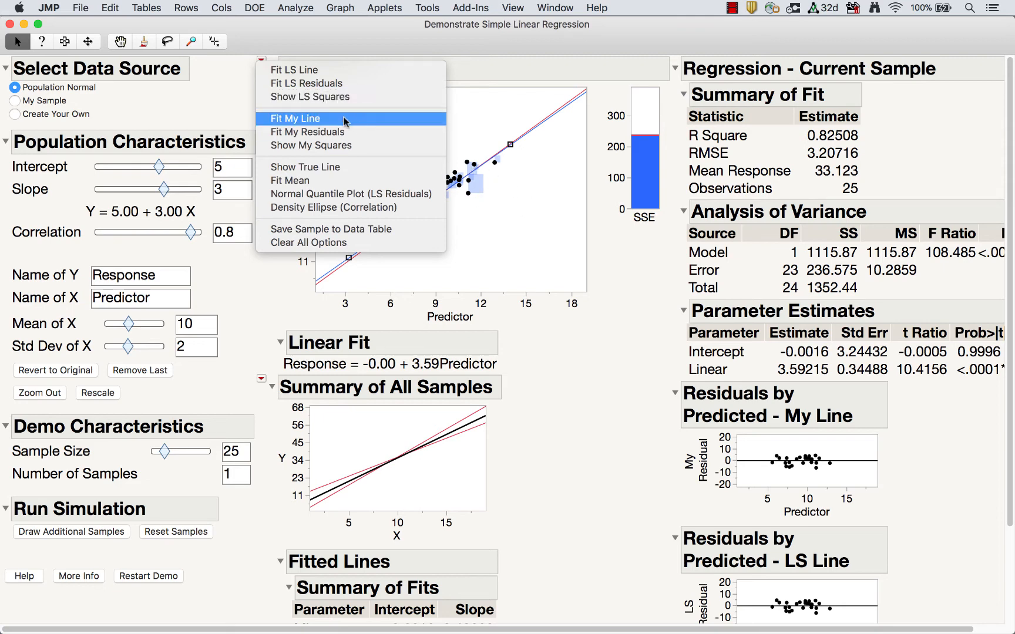
click(326, 168)
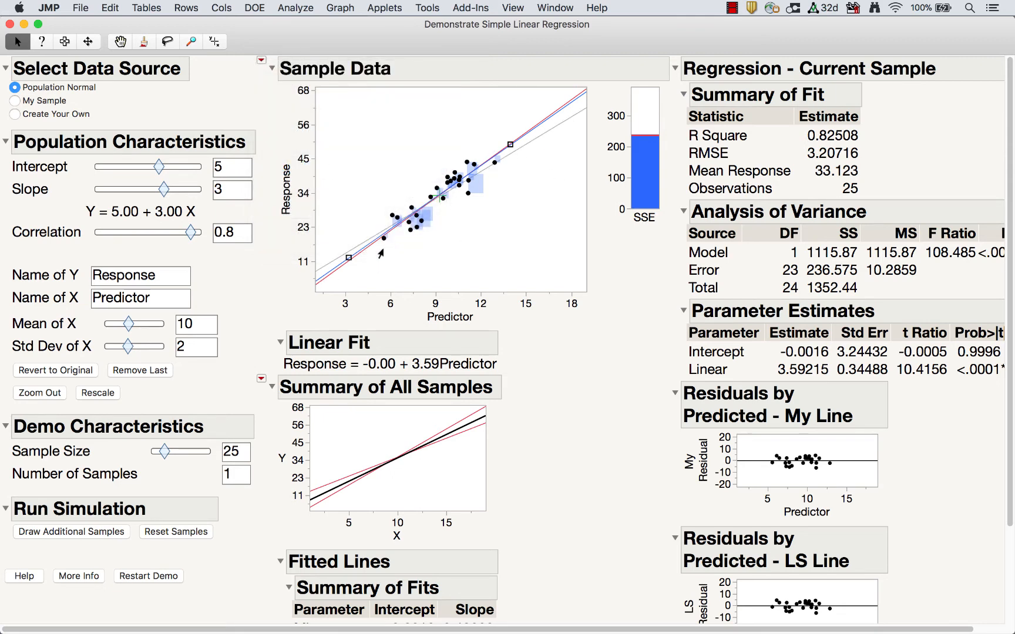
click(261, 61)
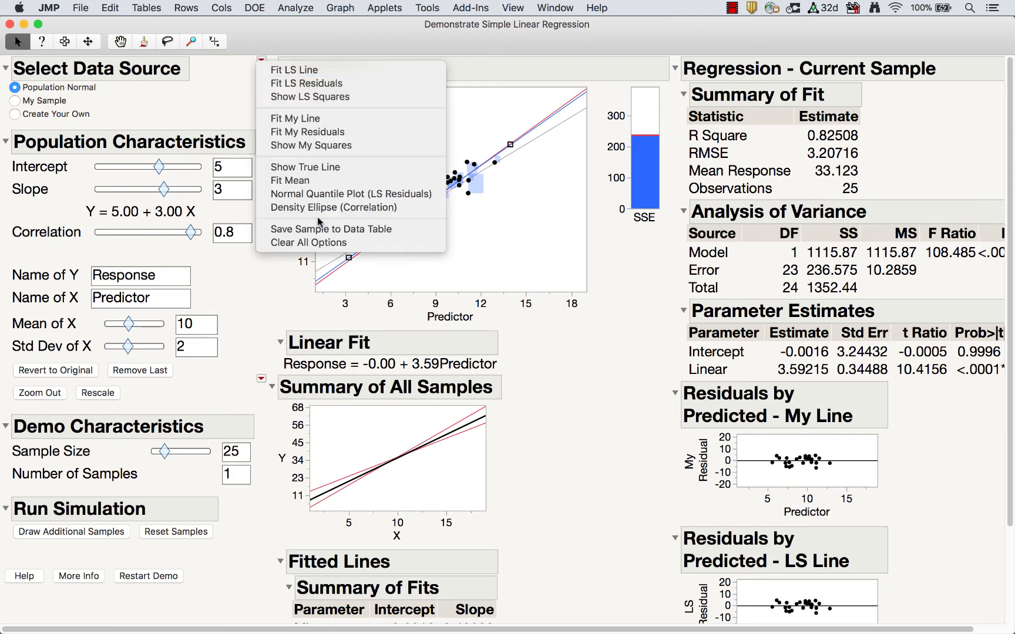
click(307, 182)
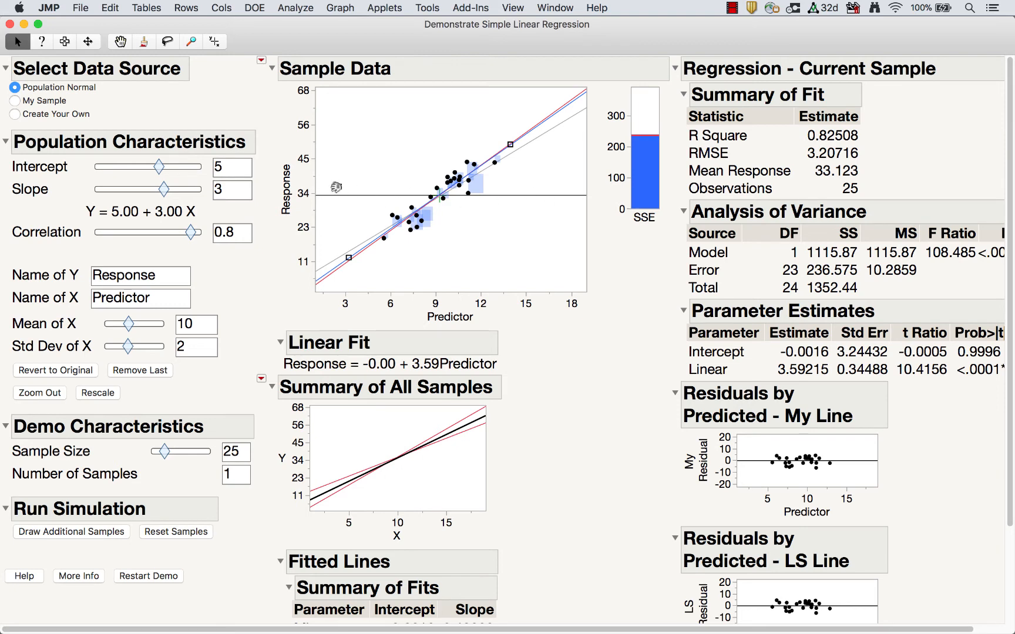
- Add a normal quantile plot of the LS residuals, review the residual plots, and add the correlation density ellipse to the sample plot
click(262, 60)
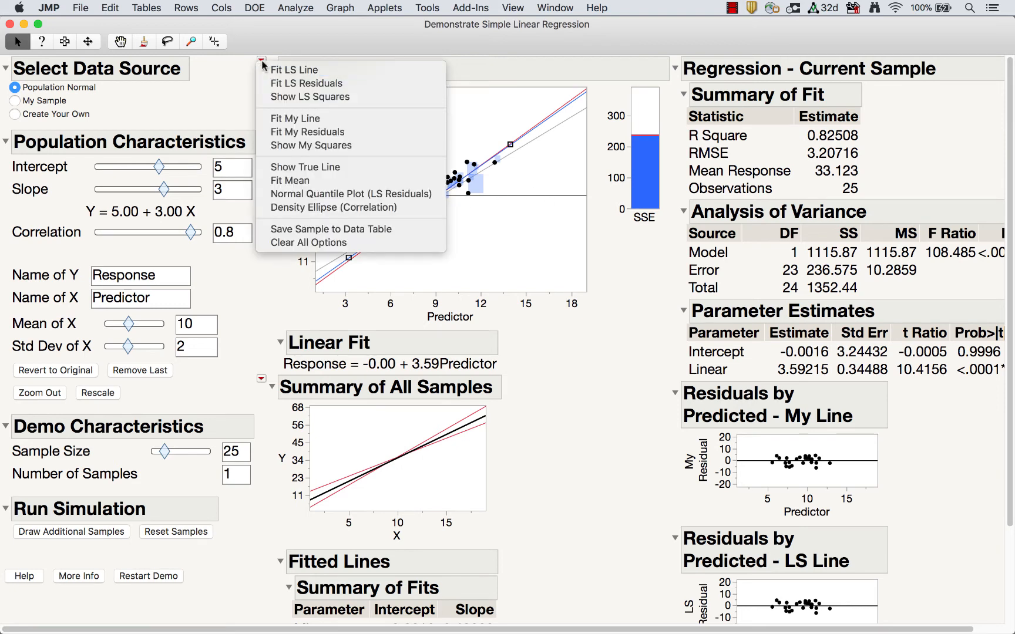
click(348, 194)
scroll(568, 397, down, 8)
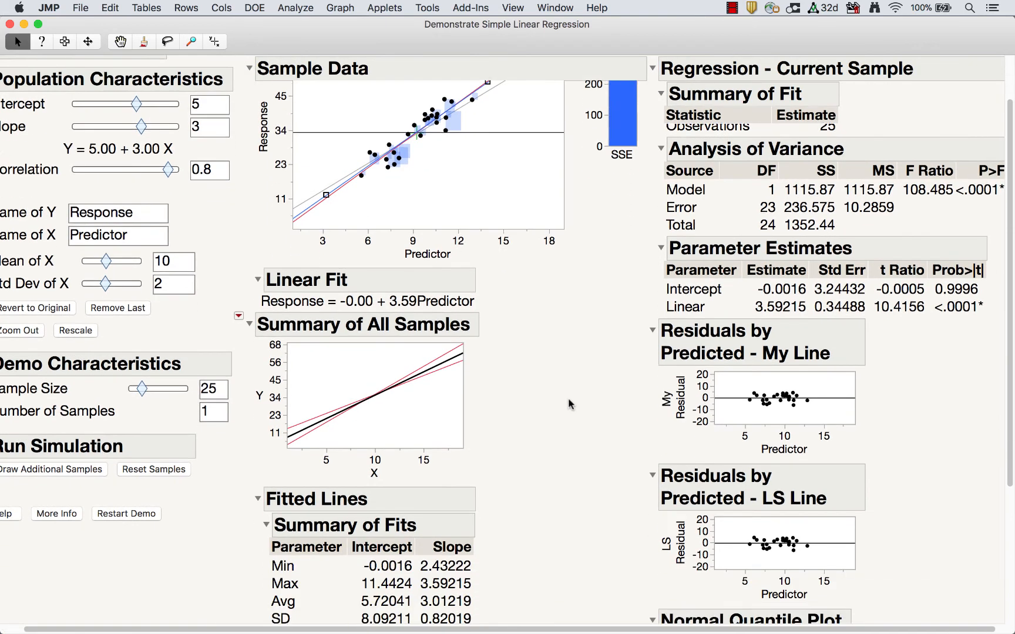
scroll(568, 397, down, 1)
mouse_move(915, 448)
mouse_down()
mouse_move(863, 418)
mouse_move(693, 588)
mouse_move(816, 413)
mouse_up()
scroll(546, 295, up, 9)
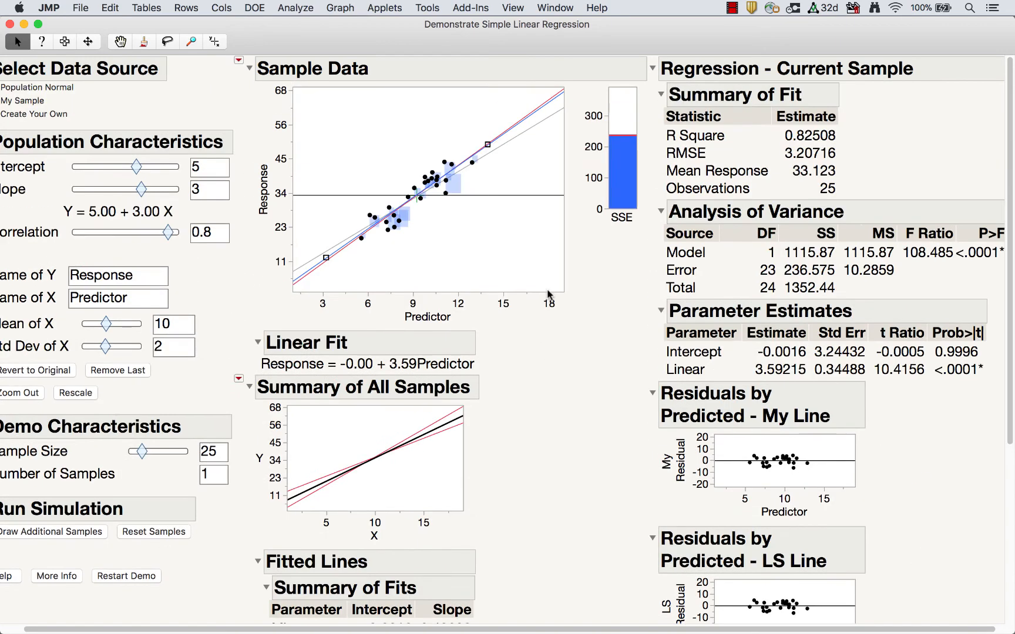
click(239, 60)
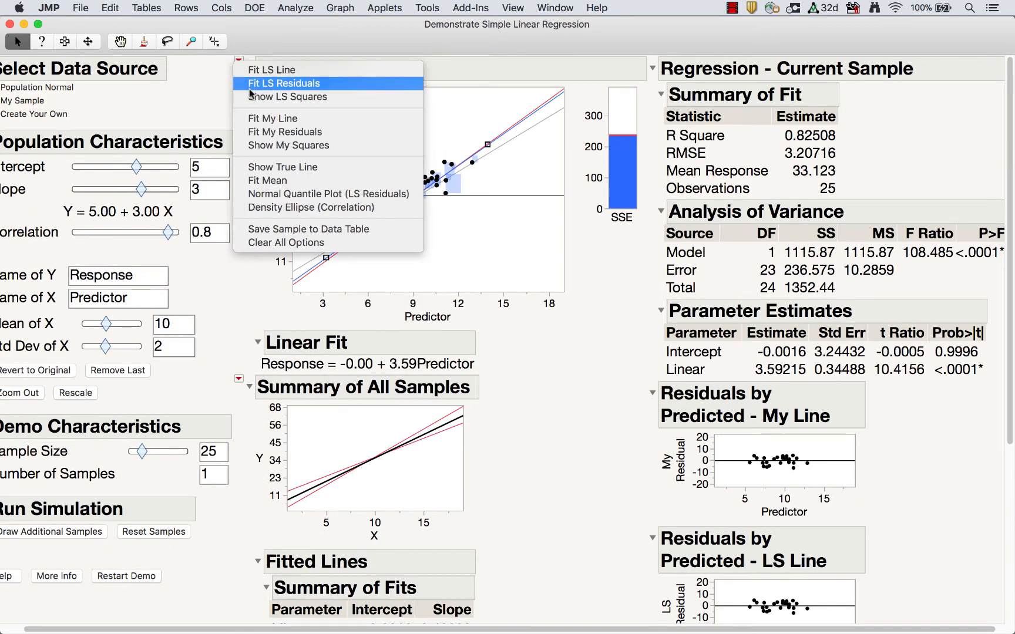
click(292, 209)
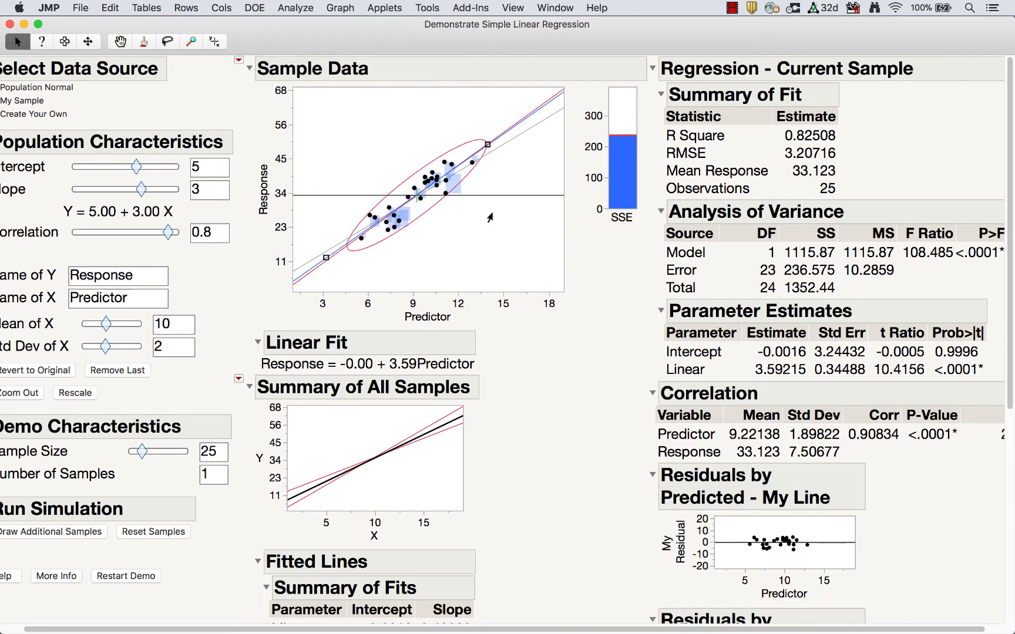
- Output the current sample to a data table, and close that table without saving it
click(238, 60)
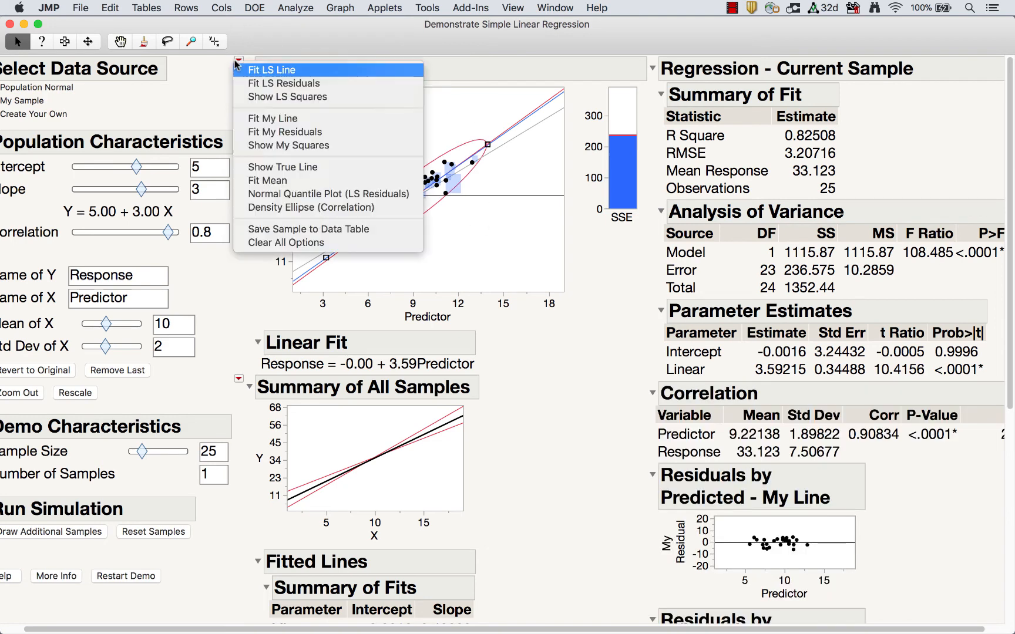
click(289, 233)
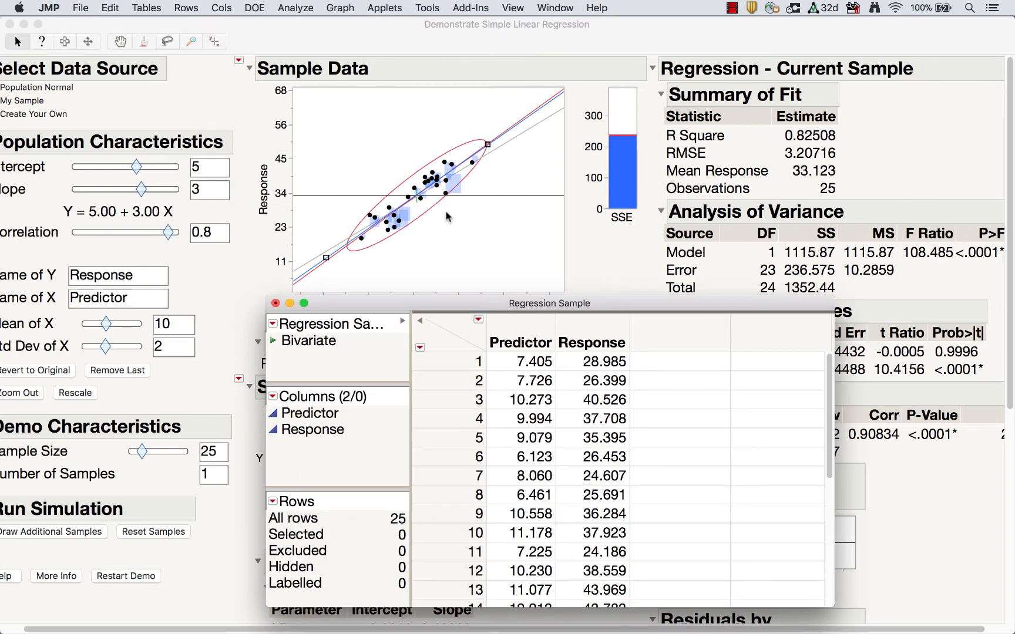
click(275, 304)
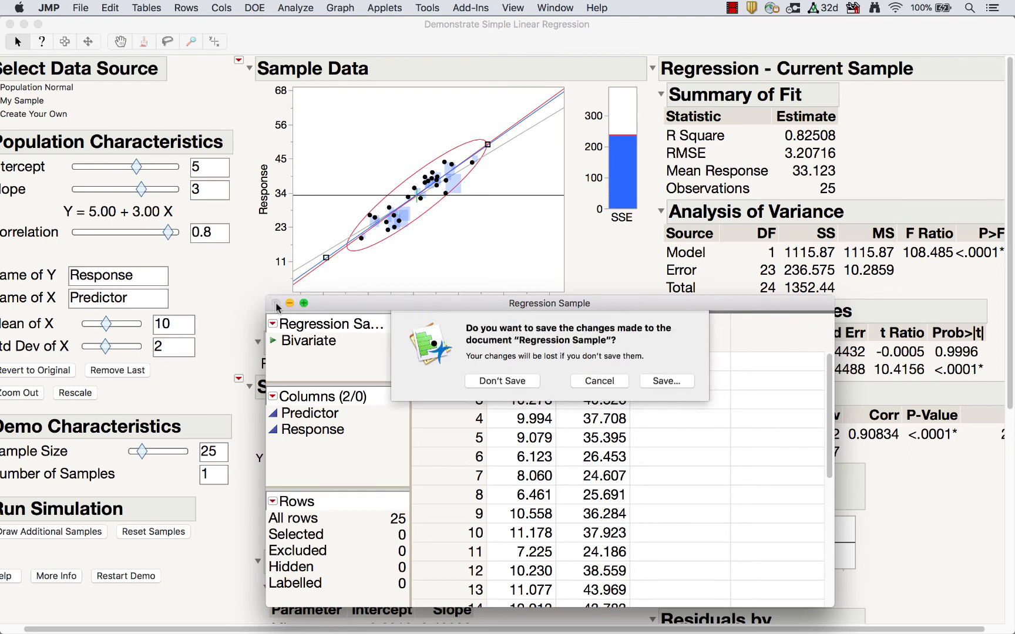
click(522, 385)
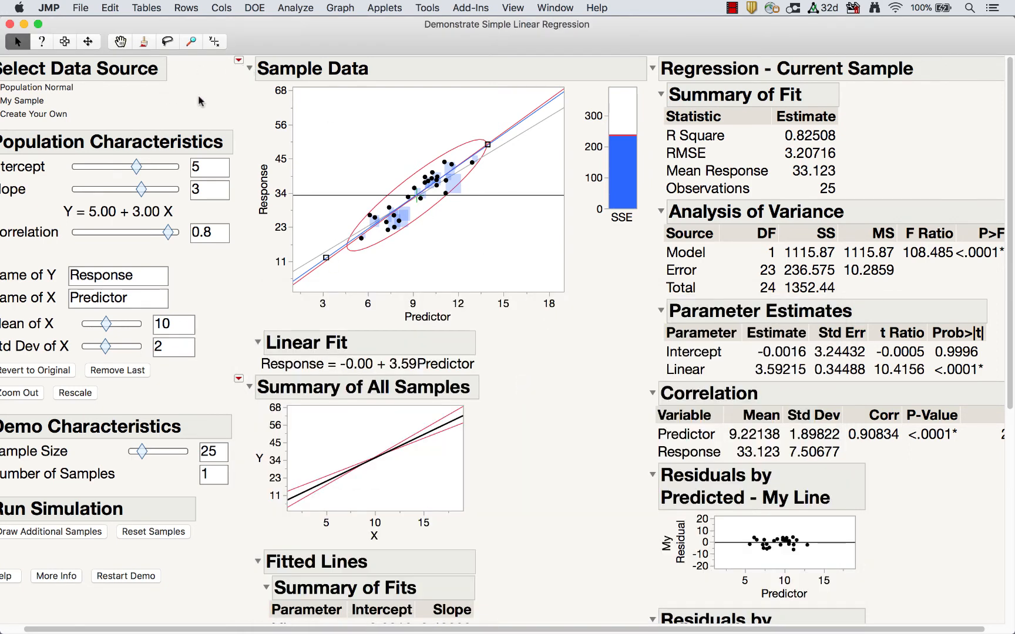
- Restart the regression demo and reposition its new window higher on the desktop
scroll(232, 125, left, 3)
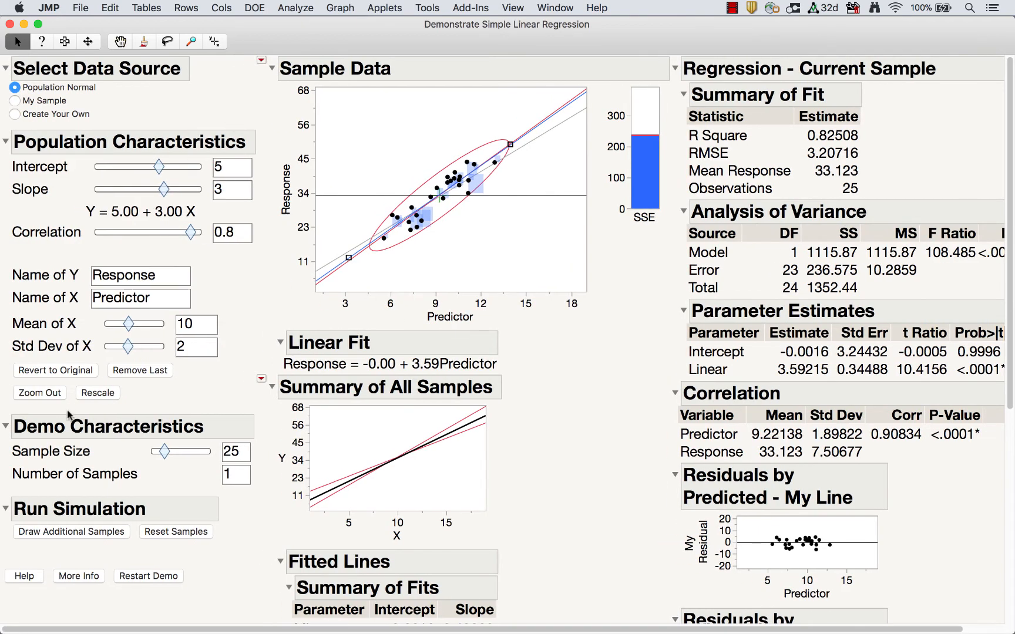
click(152, 576)
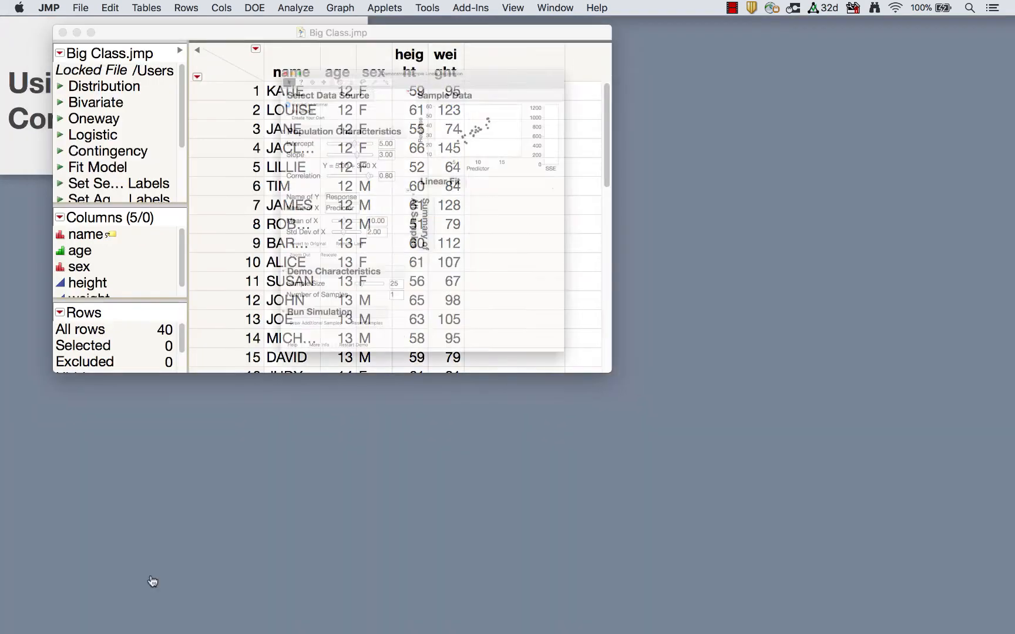
drag(594, 78, 471, 34)
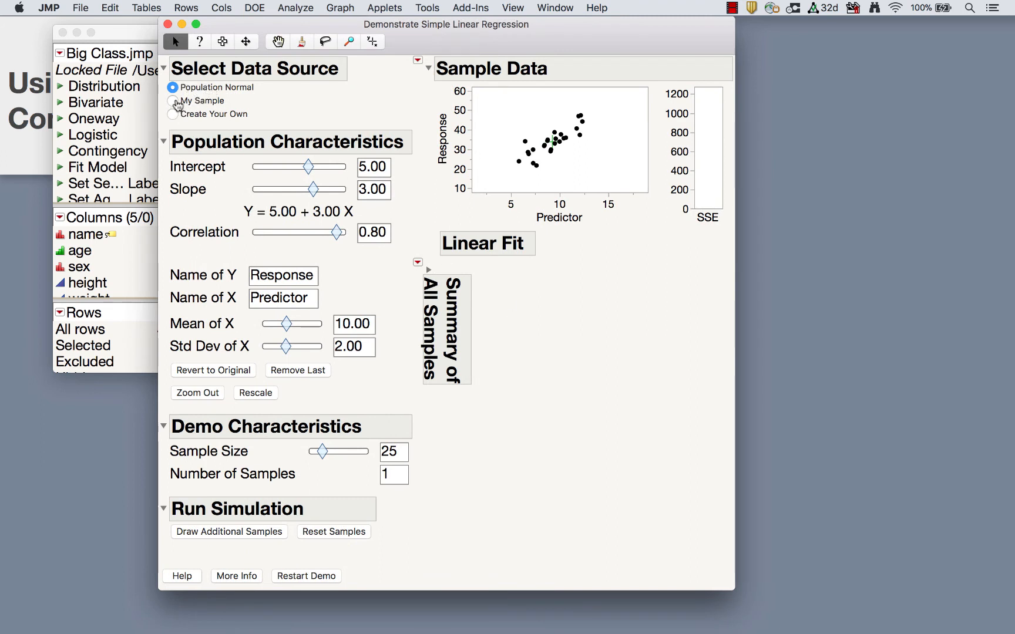
- Choose to create your own data as the data source, naming the response Y and the predictor X
click(175, 115)
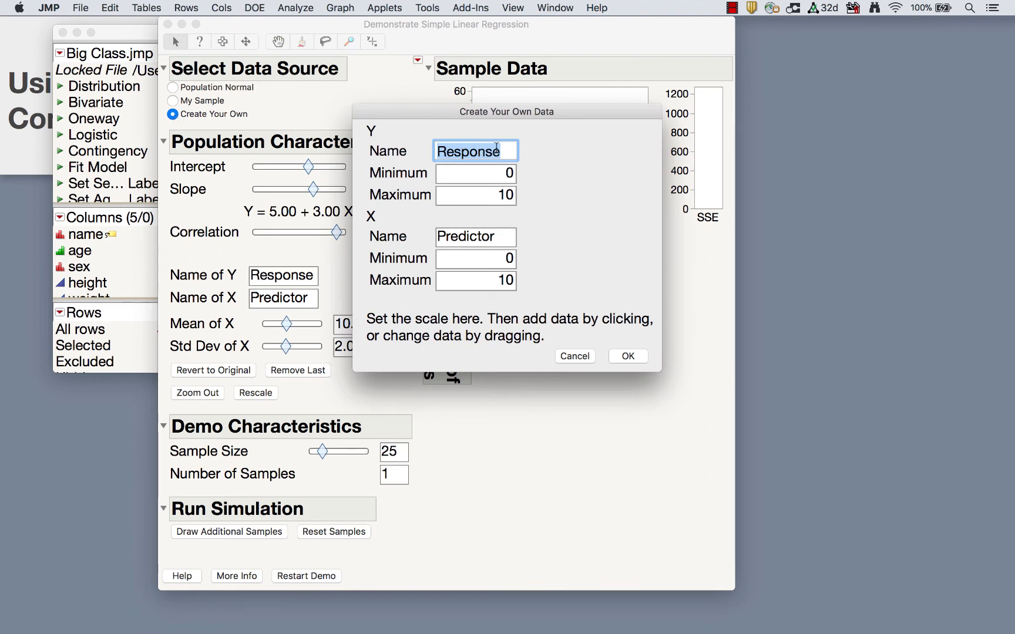
text(Y)
double_click(495, 235)
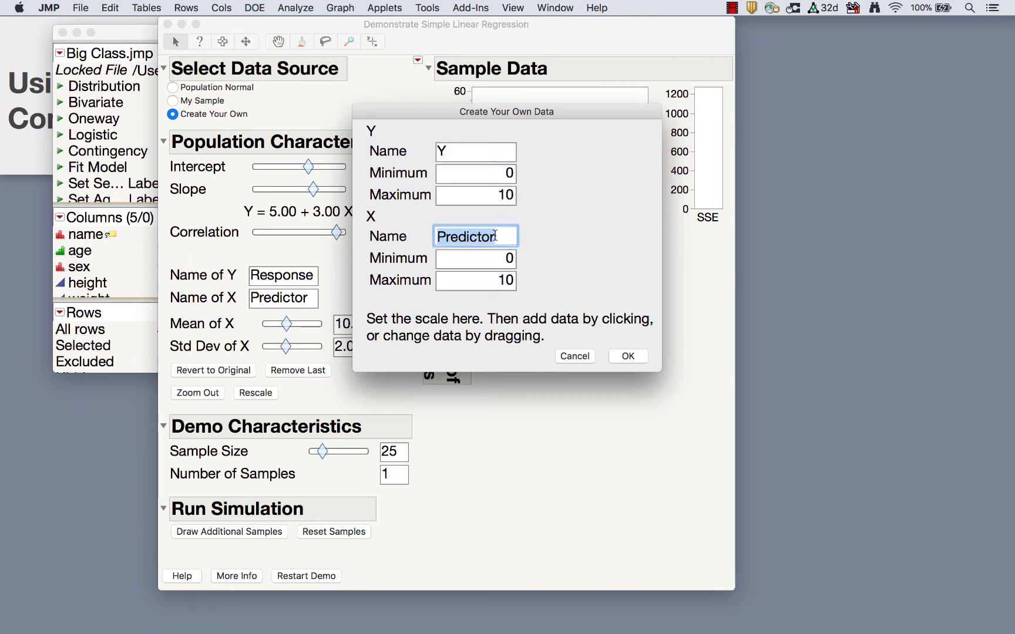
text(X)
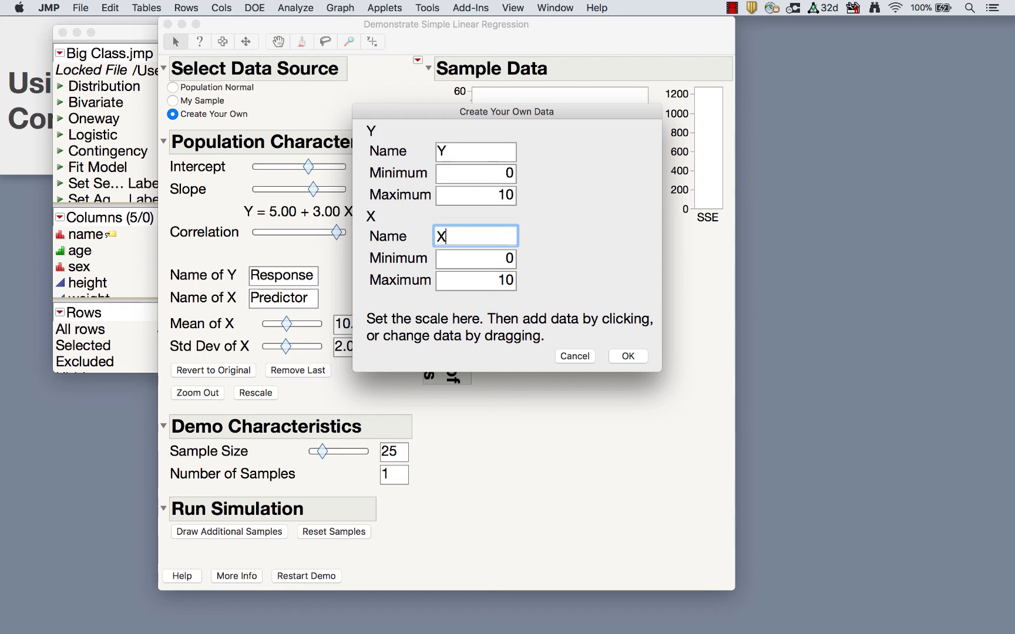
- Set the scales of both Y and X to a minimum of 40 and a maximum of 50, and accept the data setup
click(491, 171)
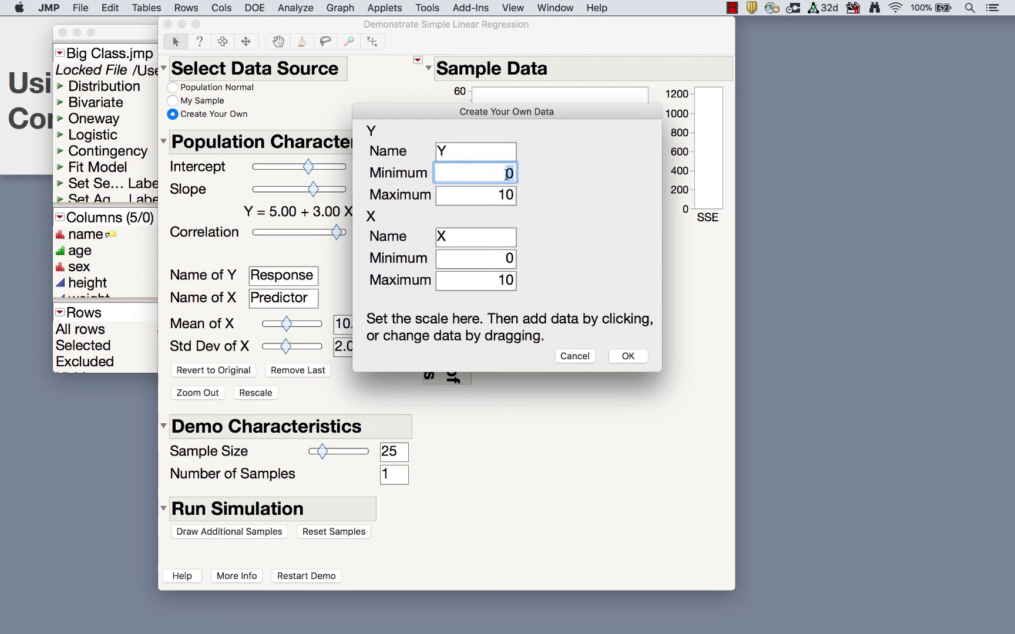
text(40)
click(504, 195)
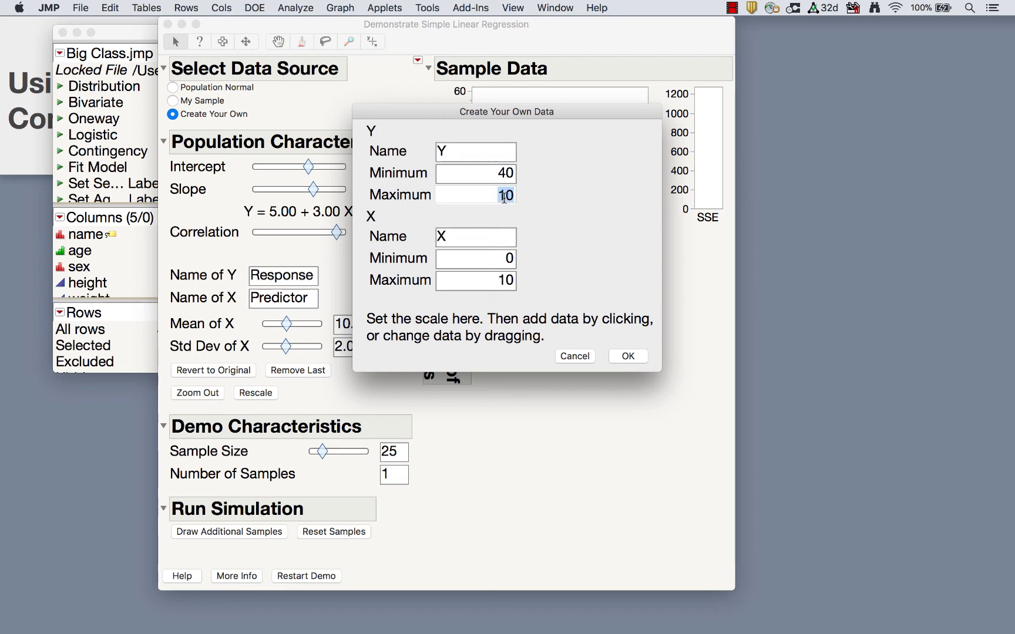
text(50)
click(500, 259)
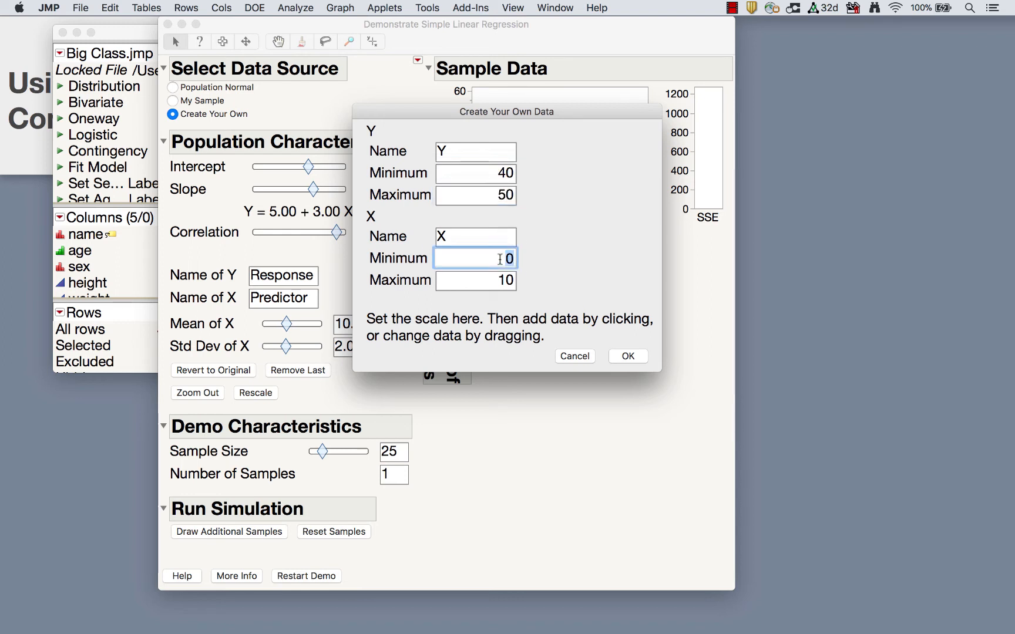
text(40)
click(505, 280)
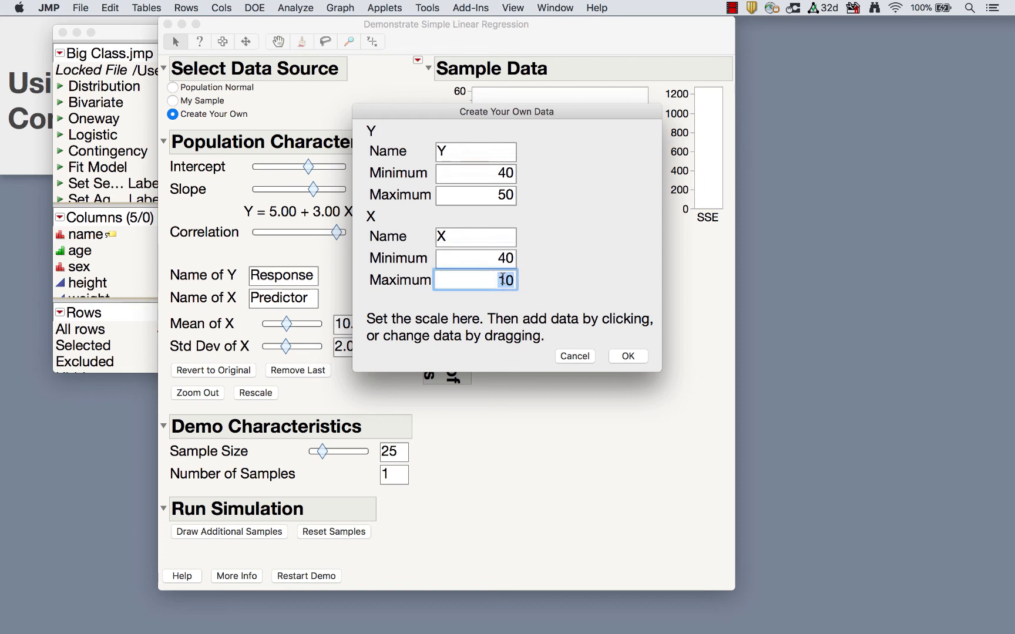
text(50)
click(628, 356)
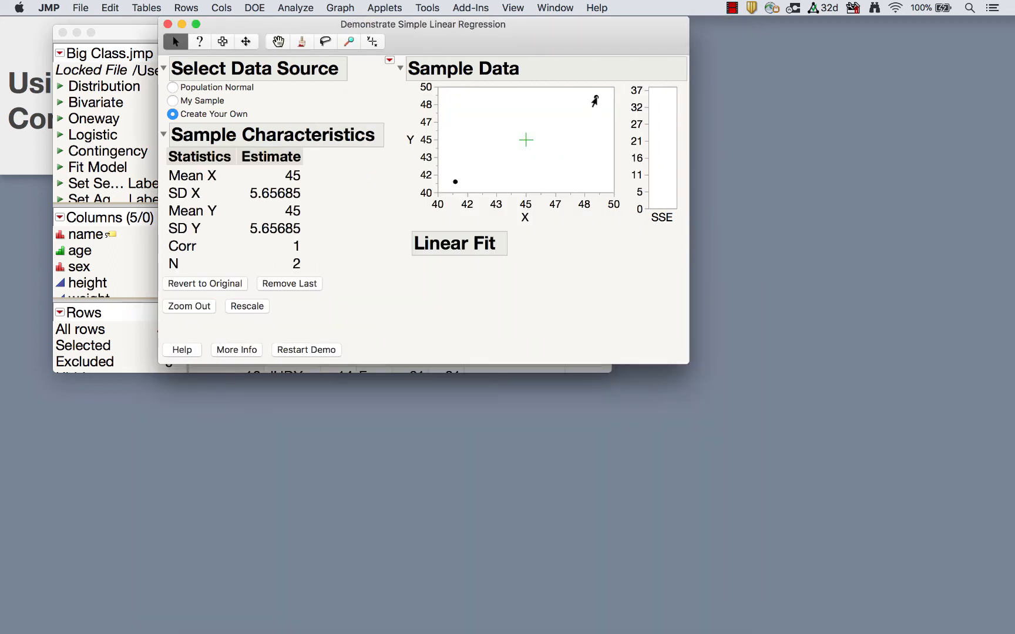
- Reposition the two starting points on the Sample Data plot and add 20 more points in a roughly U-shaped pattern
drag(595, 100, 585, 128)
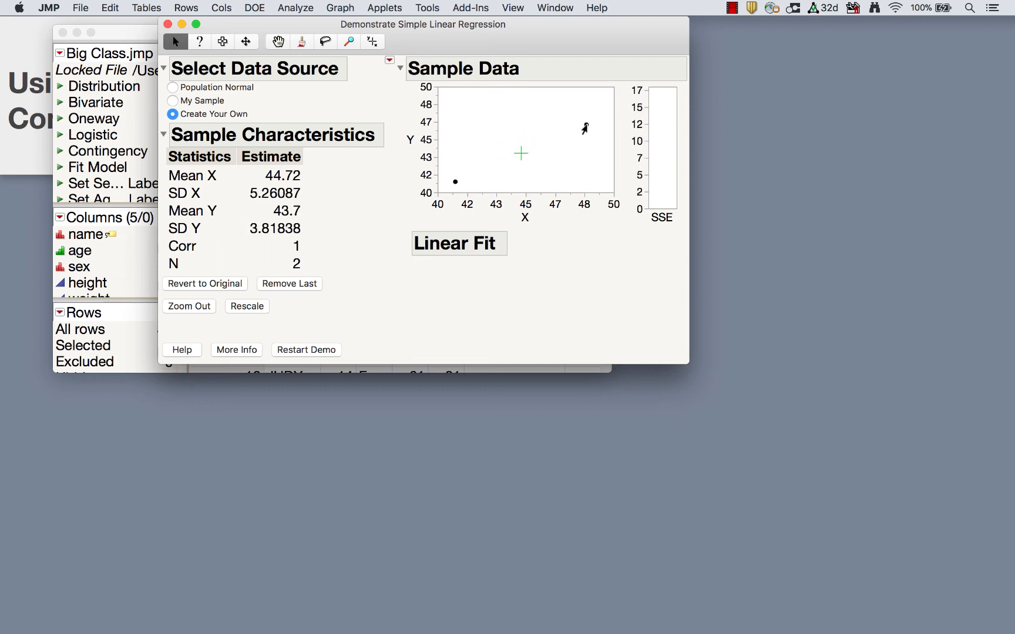
drag(454, 185, 474, 108)
click(477, 128)
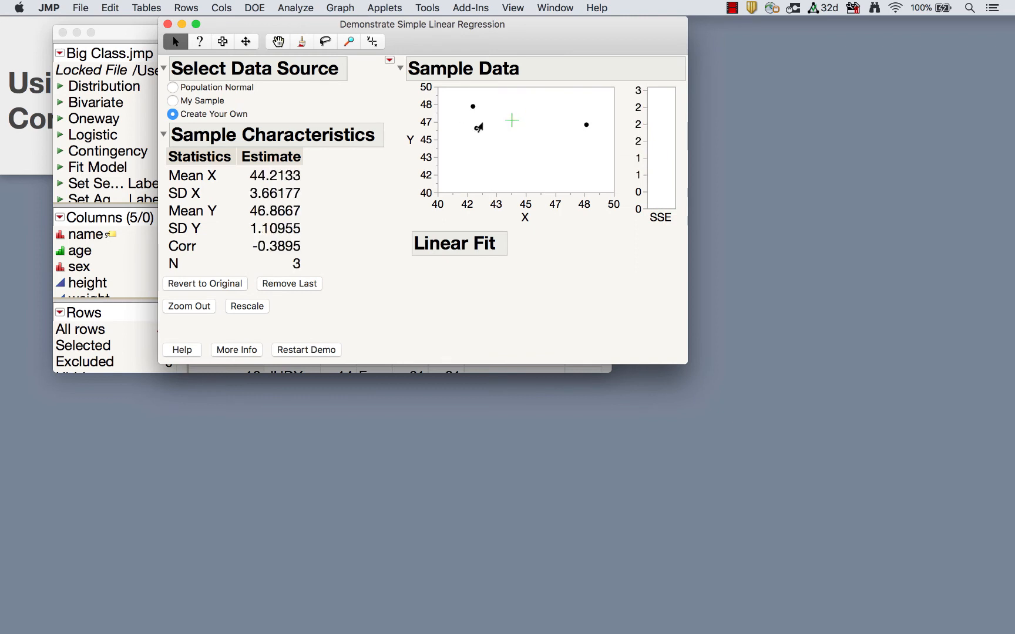
click(500, 110)
click(501, 136)
click(488, 151)
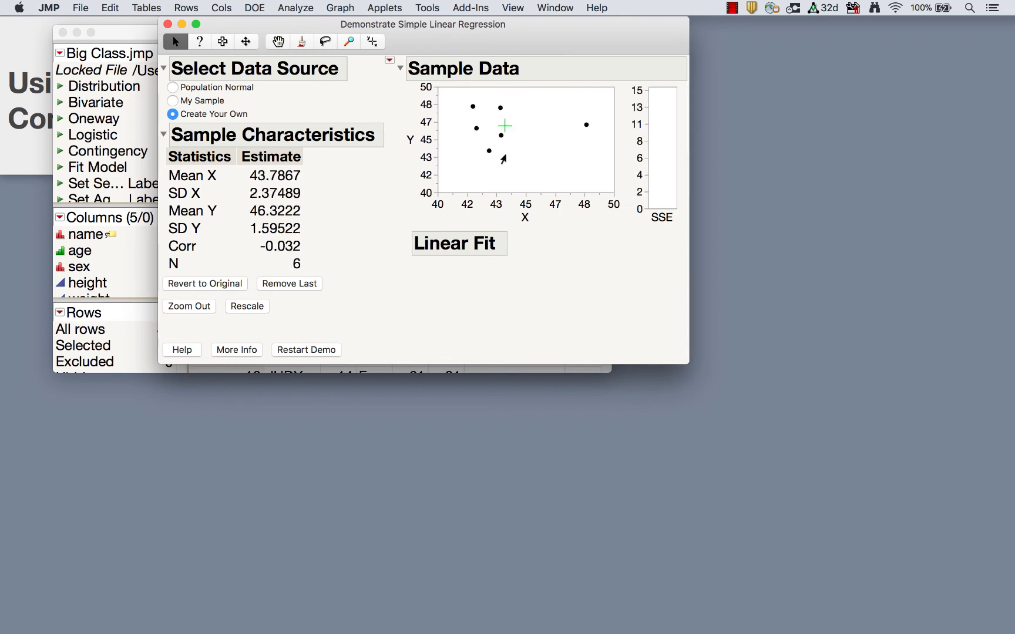
click(510, 158)
click(524, 168)
click(549, 166)
click(540, 145)
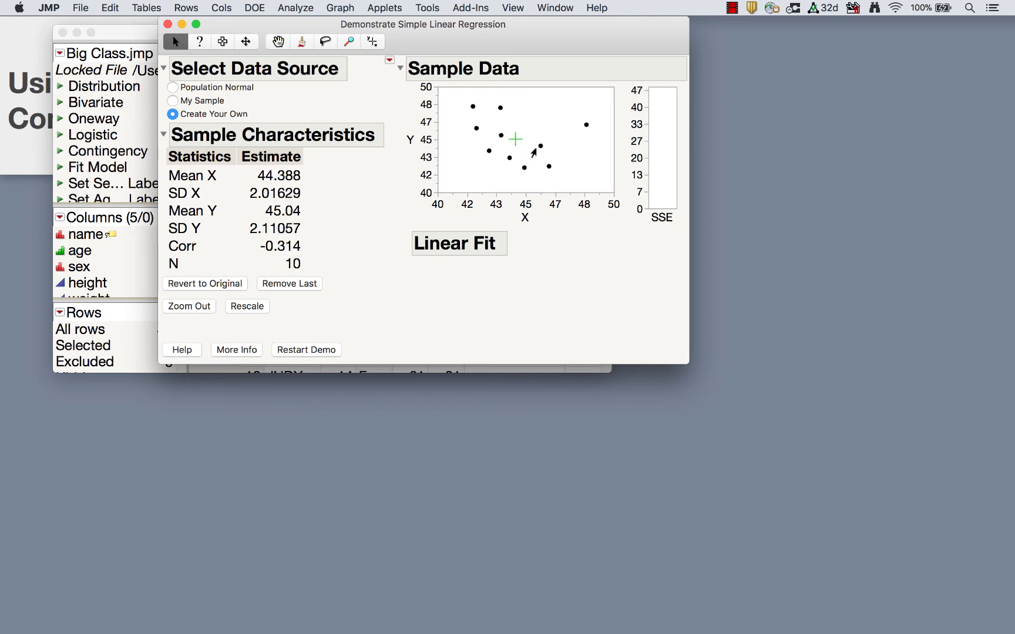
click(529, 151)
click(509, 167)
click(492, 166)
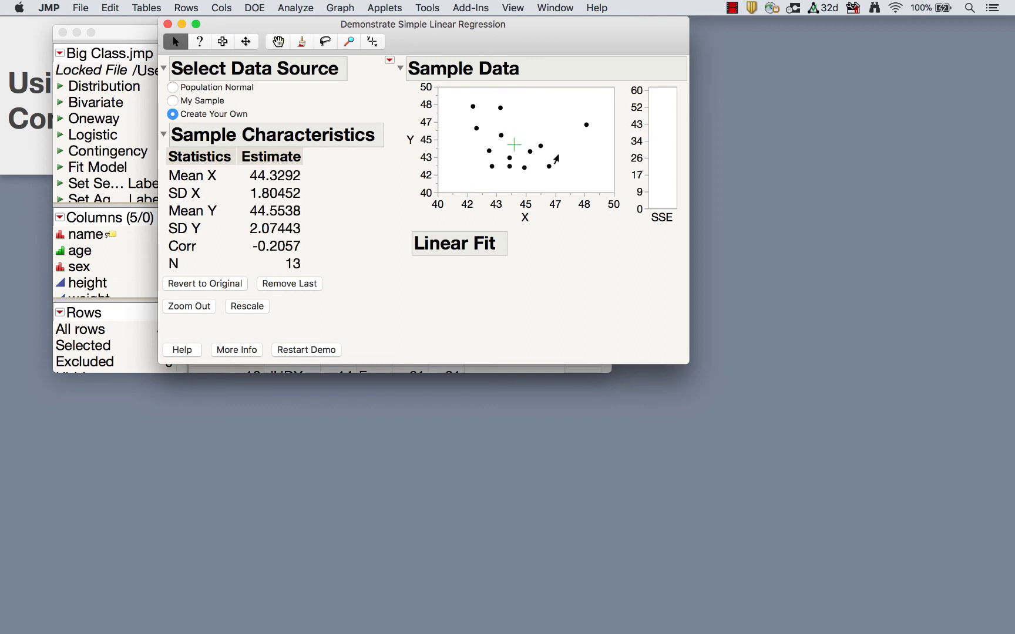
click(558, 154)
click(565, 134)
click(586, 136)
click(590, 103)
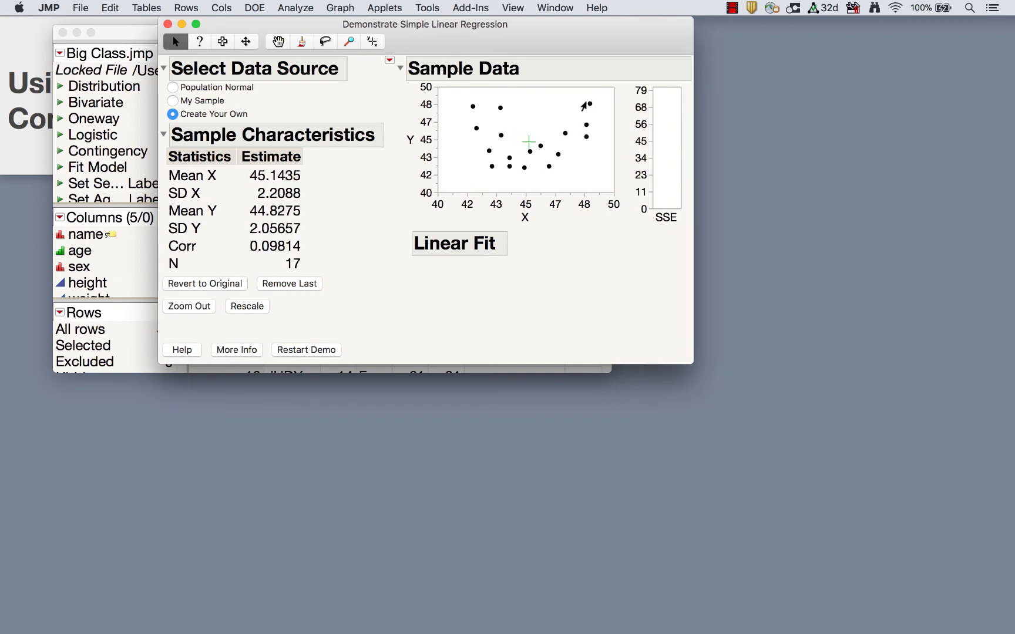
click(579, 99)
click(603, 94)
click(603, 110)
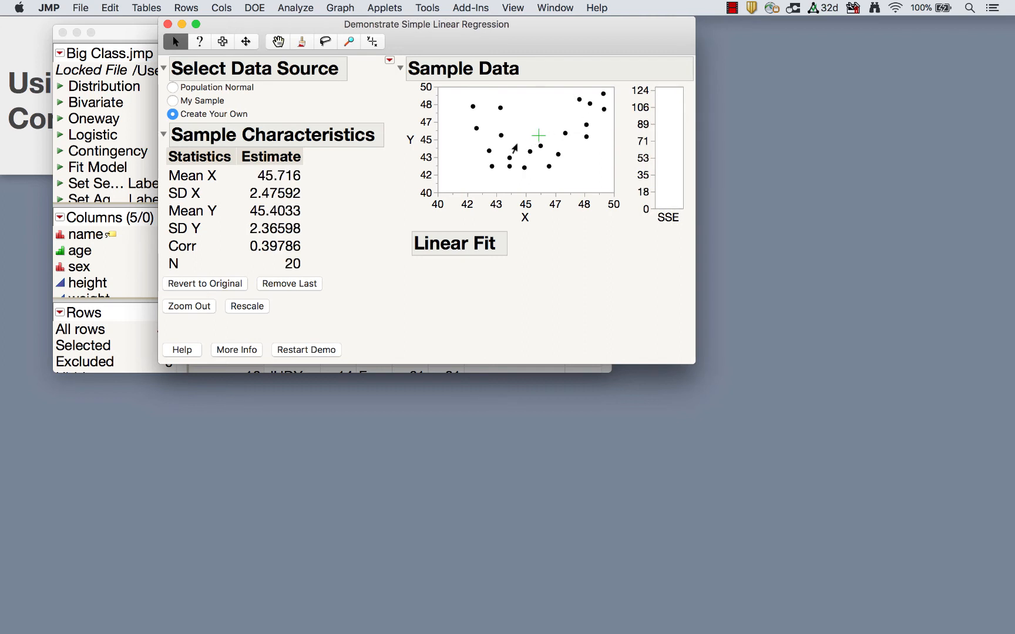
click(514, 145)
click(477, 140)
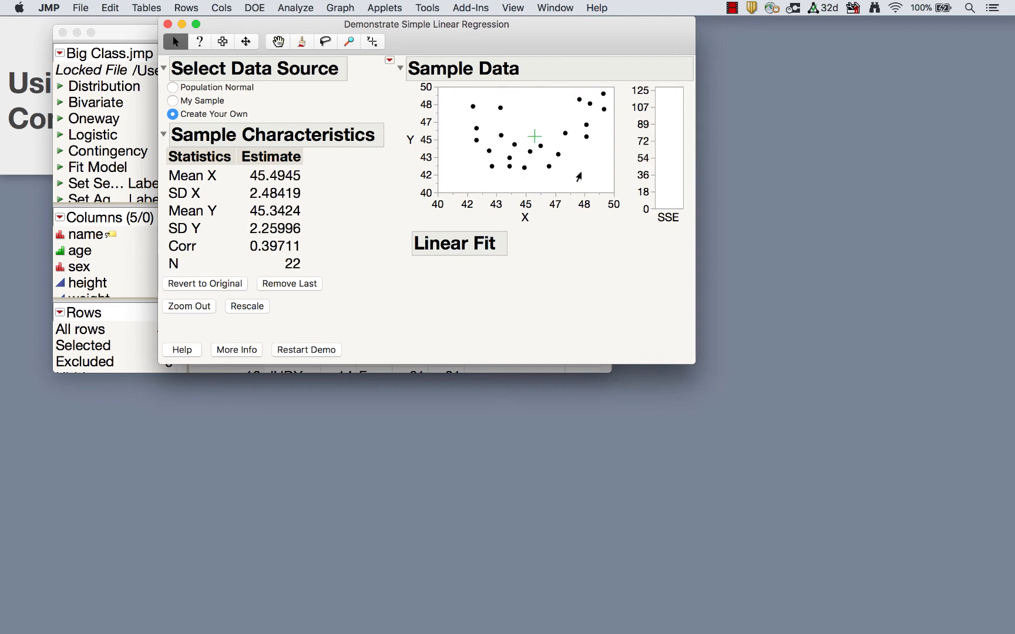
- Save the user-created sample to a data table, review its rows, and close the table without saving
click(389, 60)
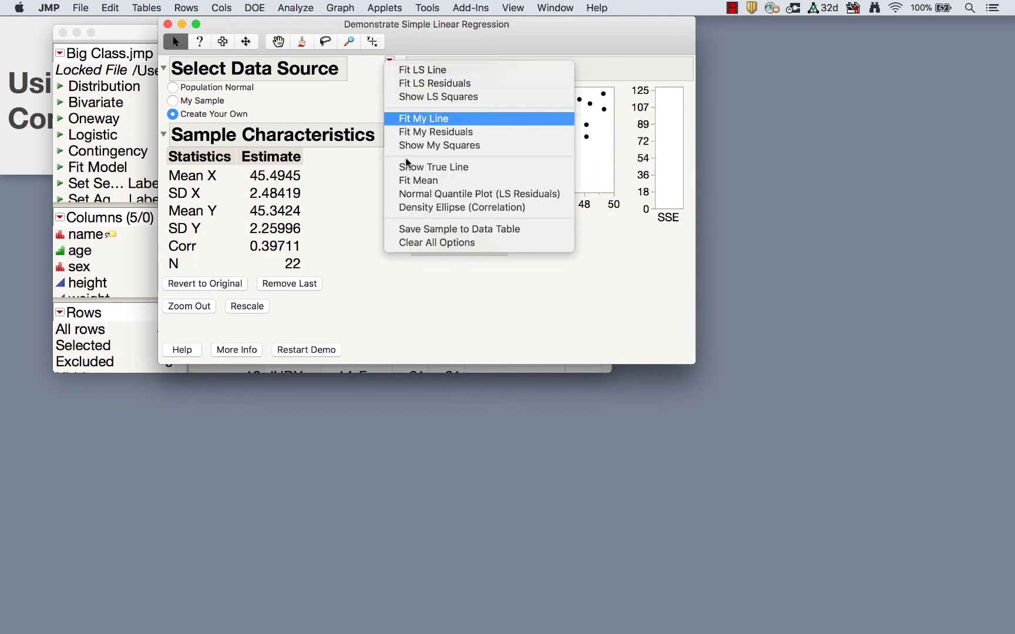
click(432, 230)
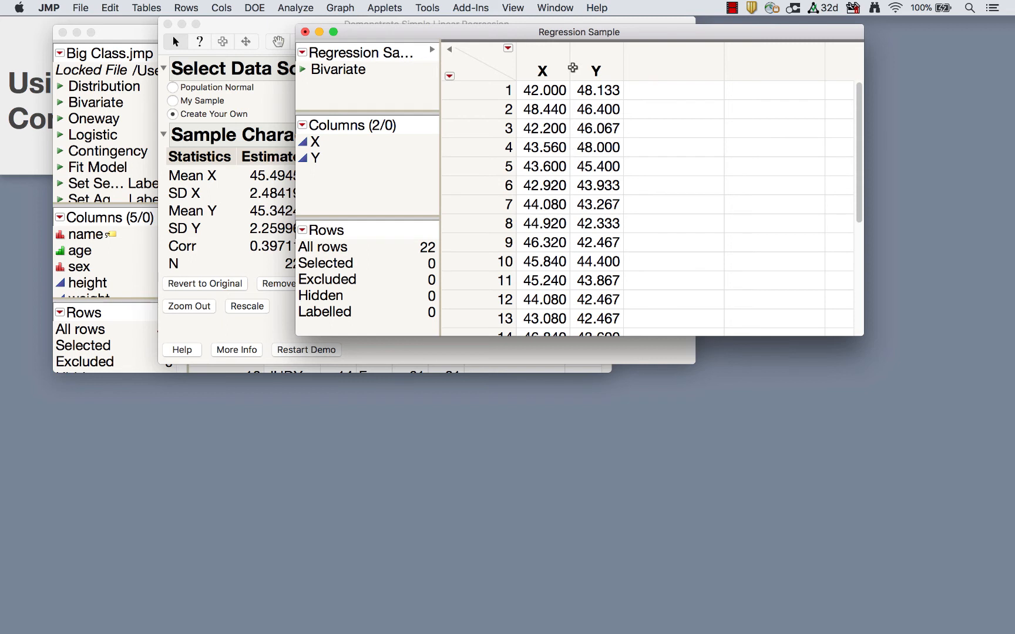
scroll(544, 206, down, 4)
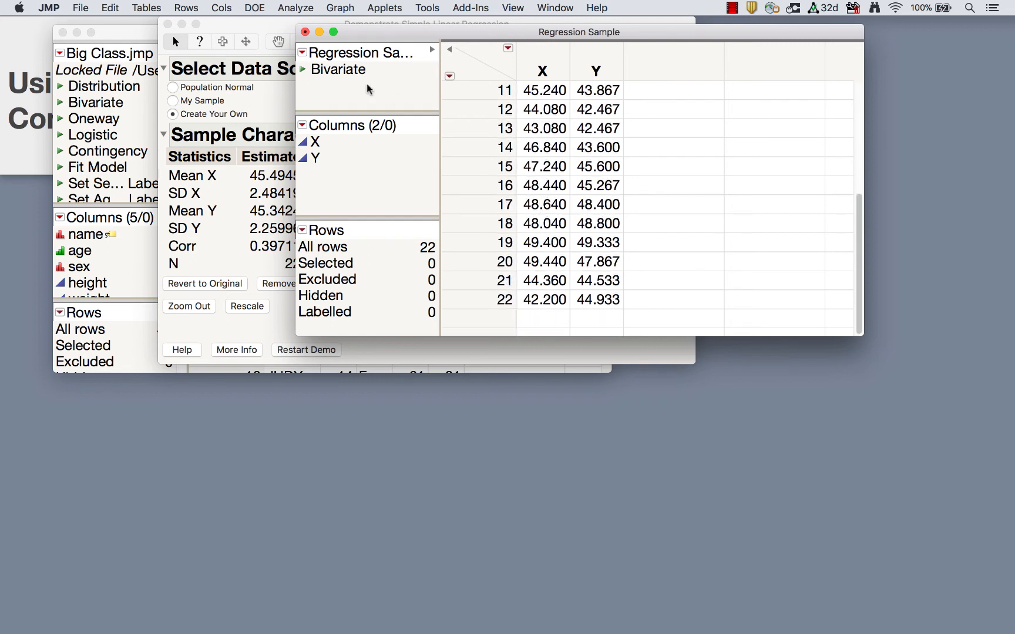
click(305, 32)
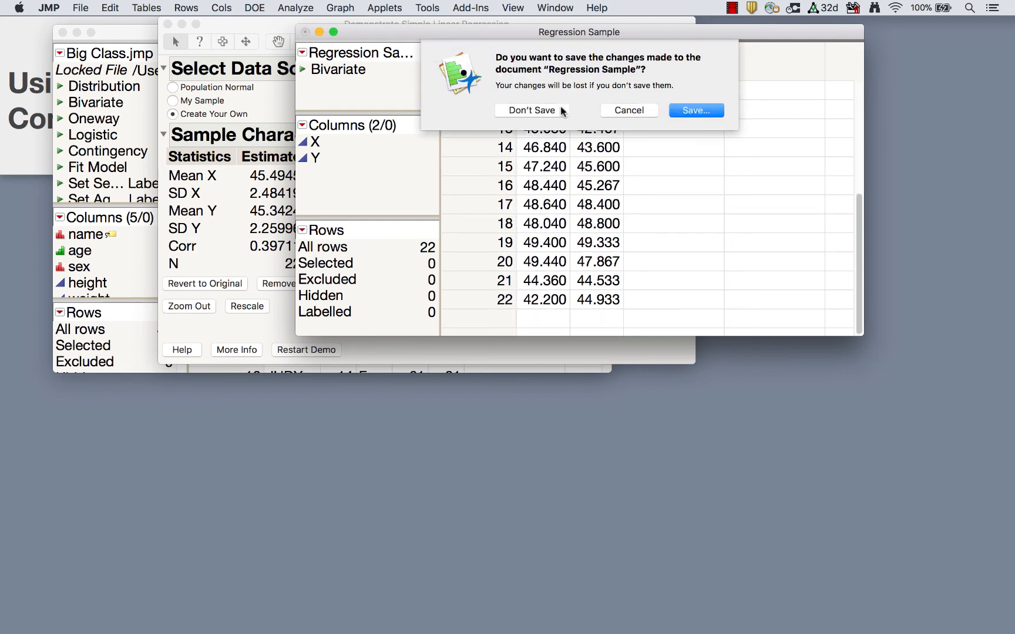
click(532, 111)
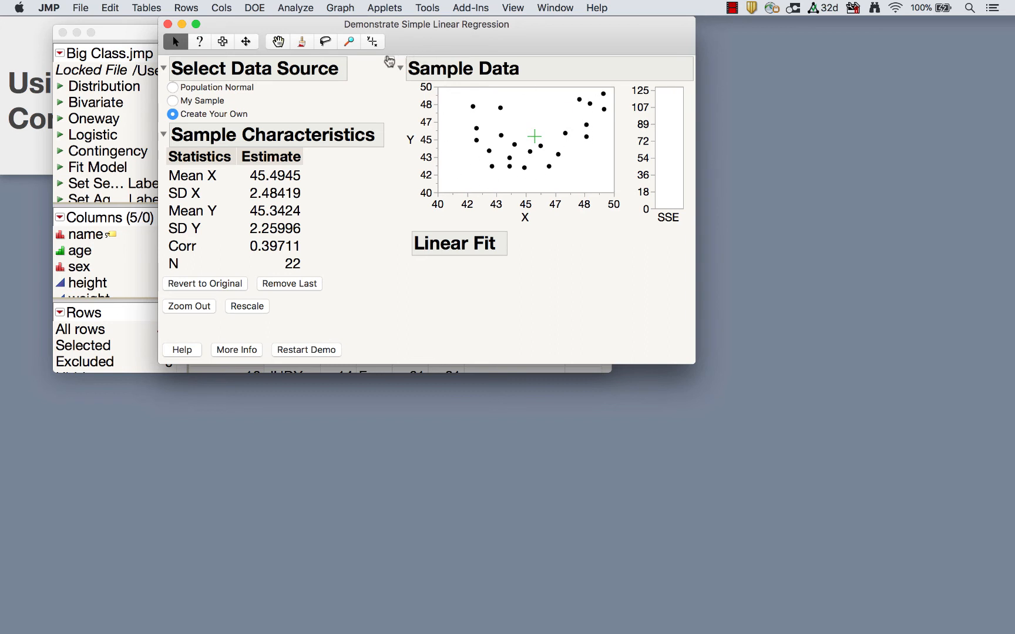
- Overlay an adjustable My Line on the user-created sample and try adjusting it
click(390, 61)
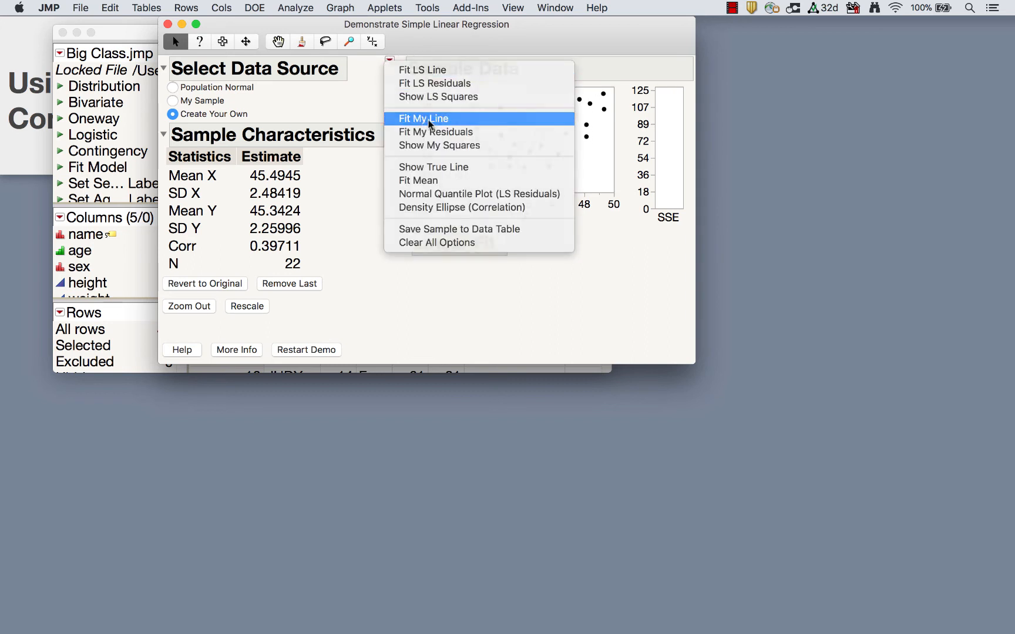
click(428, 120)
mouse_move(481, 136)
mouse_down()
mouse_move(469, 142)
mouse_move(467, 165)
mouse_move(467, 125)
mouse_up()
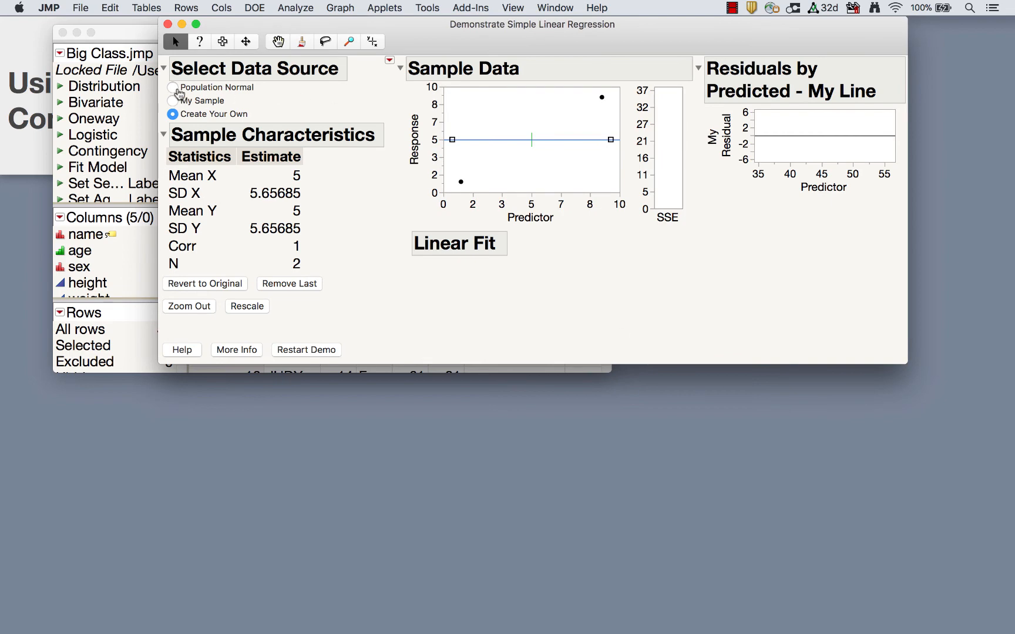
- Return to the Population Normal data source by restarting the regression demo, and reposition its new window
click(174, 88)
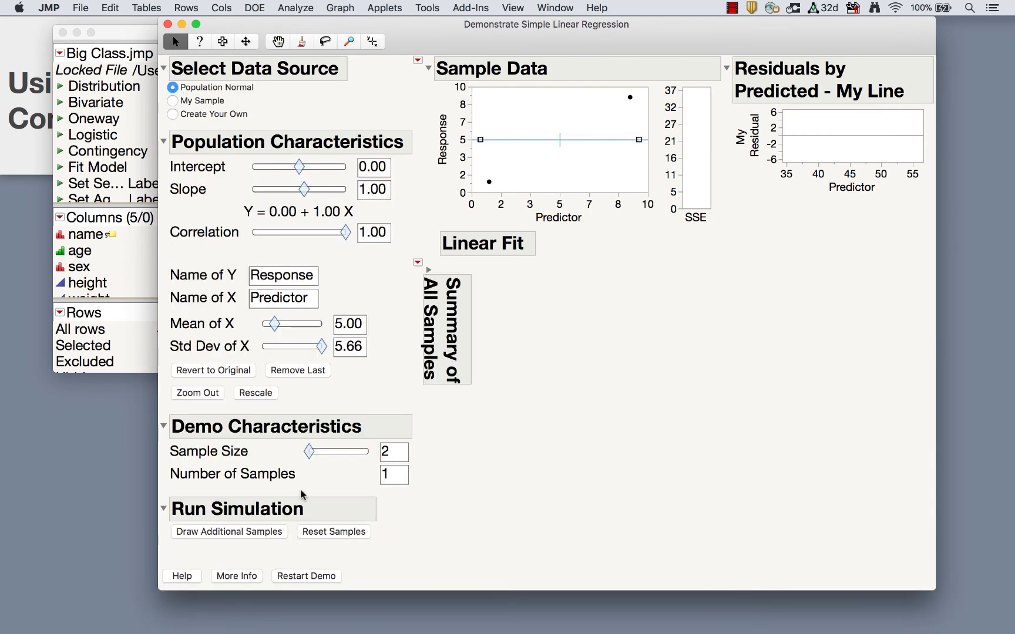
click(311, 576)
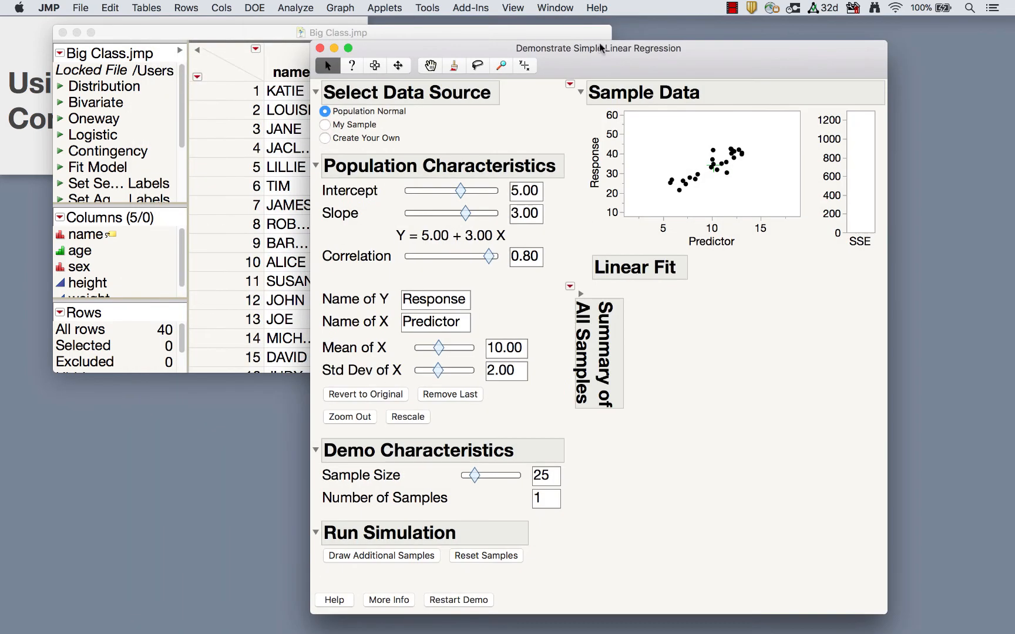
drag(626, 68, 541, 45)
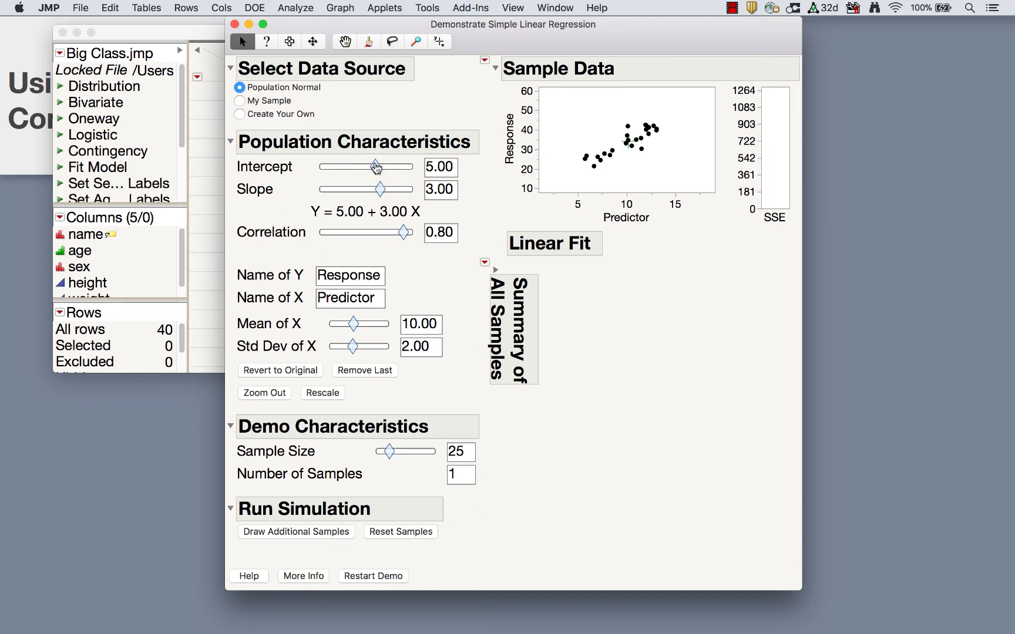
- Set the population intercept to 5.68, the slope to 3.18 and the correlation to 0.68
drag(381, 168, 383, 195)
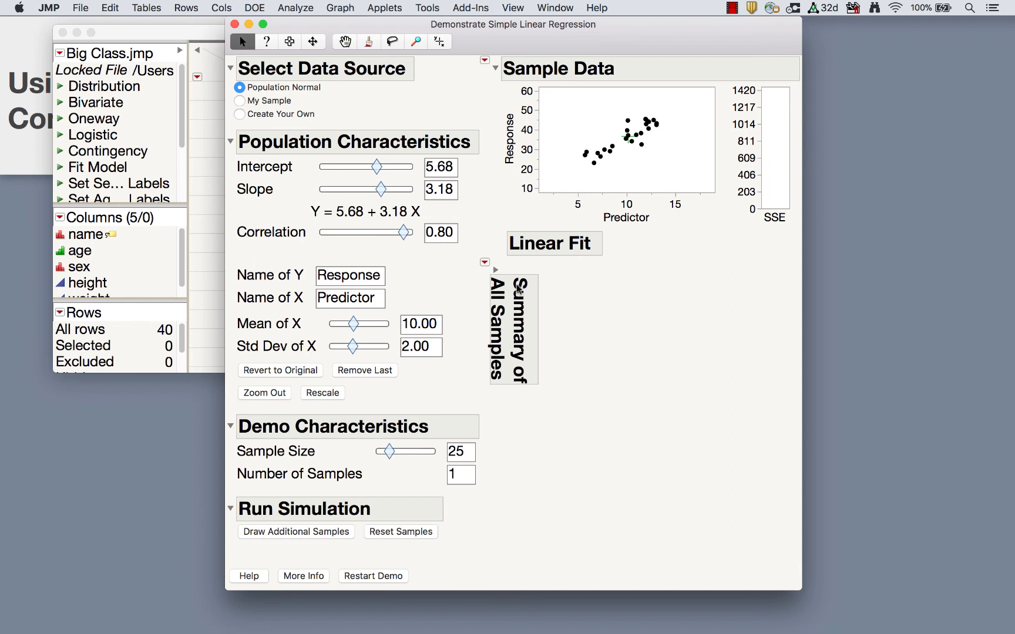
mouse_move(404, 233)
mouse_down()
mouse_move(390, 234)
mouse_move(399, 235)
mouse_up()
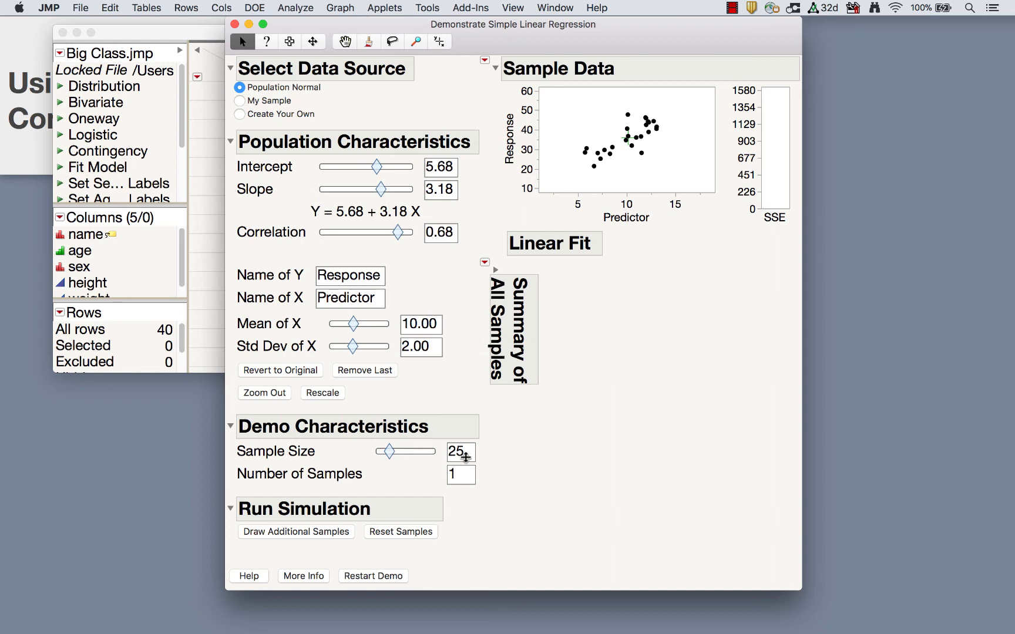
- Set the number of samples to 100, keeping the sample size at 25, and draw the additional samples
click(463, 470)
text(1)
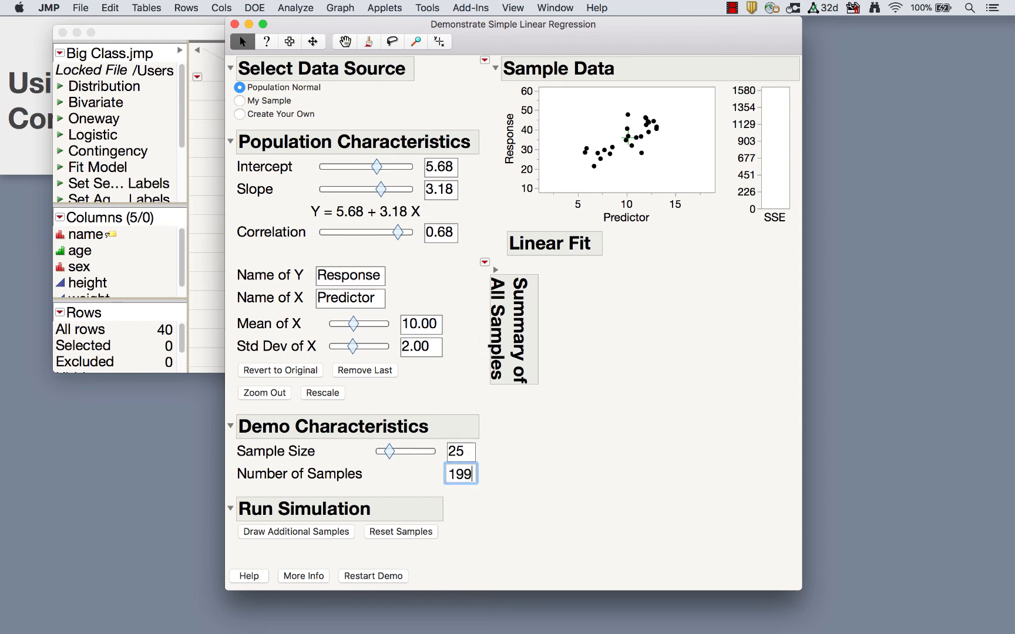
text(99)
key(BackSpace)
key(BackSpace)
text(0)
click(343, 532)
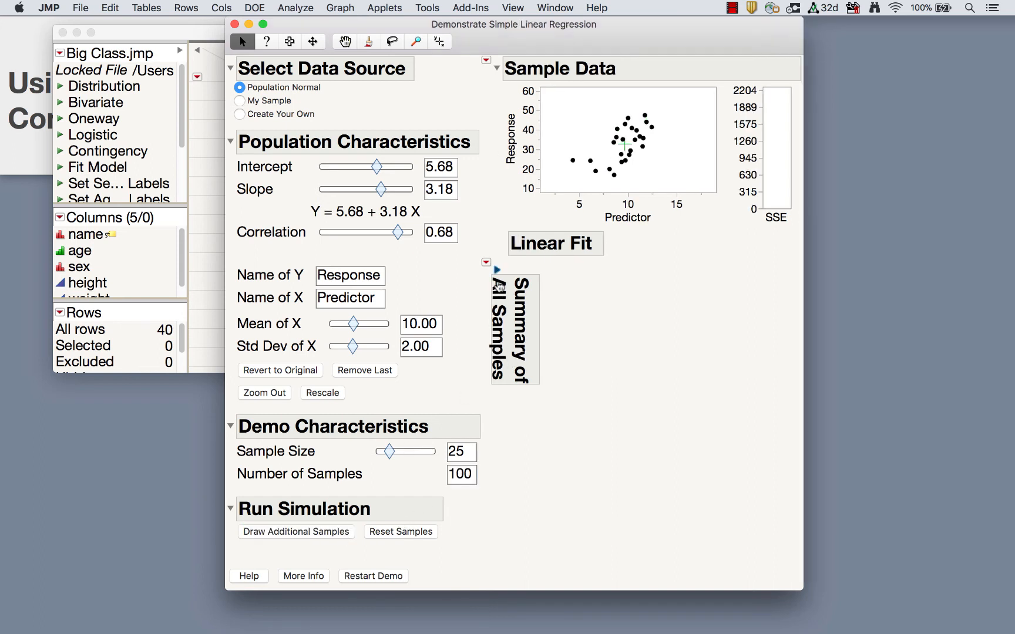
- Expand the Summary of All Samples and its Individual Fits, and review the fitted intercepts and slopes
click(495, 270)
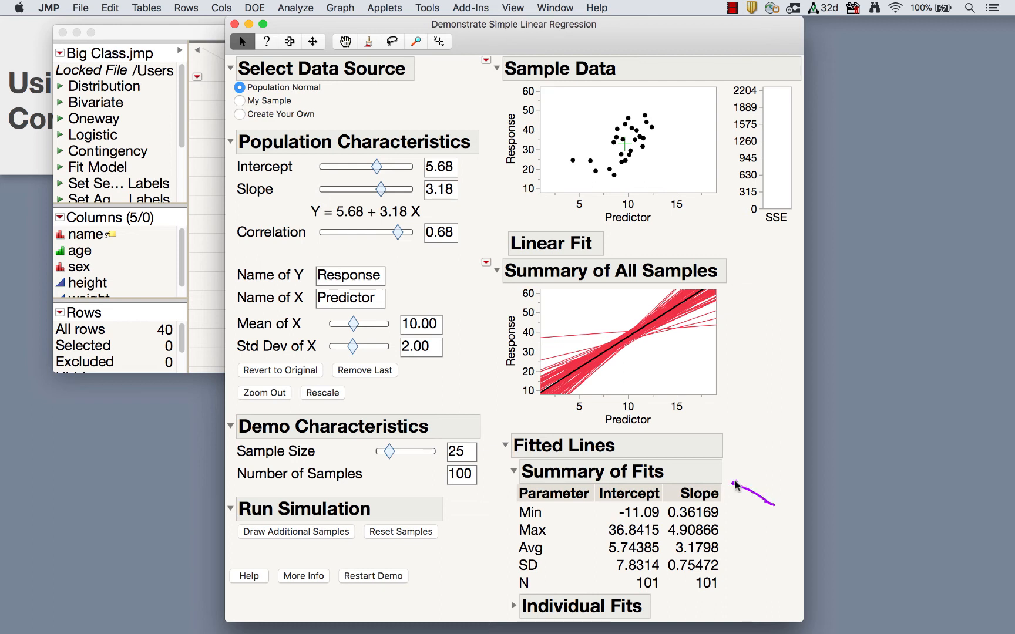
mouse_move(734, 487)
mouse_down()
mouse_move(623, 504)
mouse_move(595, 549)
mouse_move(756, 518)
mouse_move(614, 536)
mouse_move(652, 561)
mouse_move(745, 549)
mouse_move(735, 536)
mouse_up()
click(514, 605)
scroll(755, 548, down, 10)
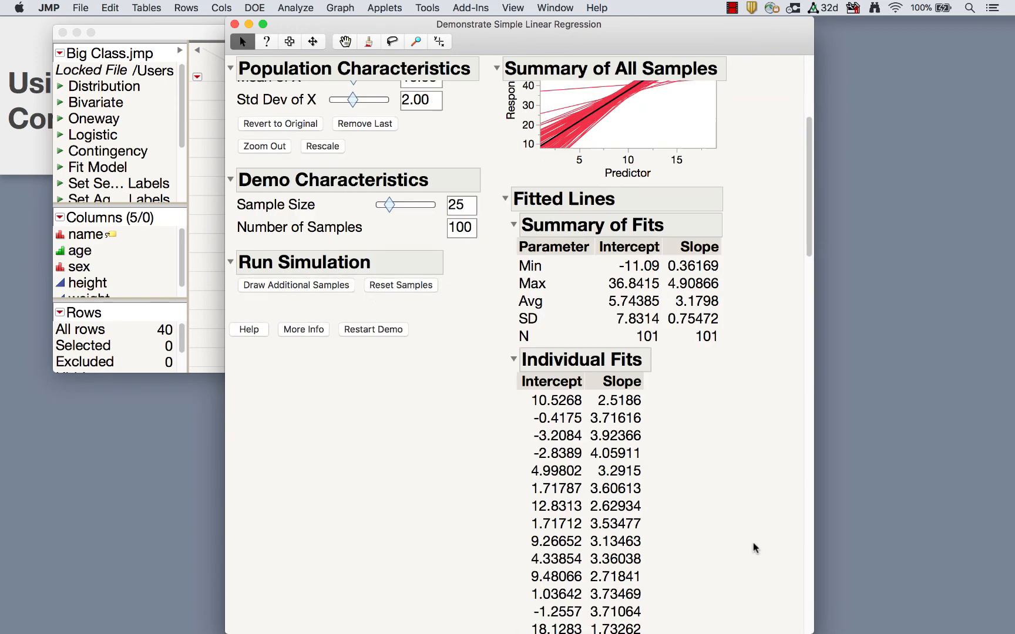
scroll(755, 548, down, 15)
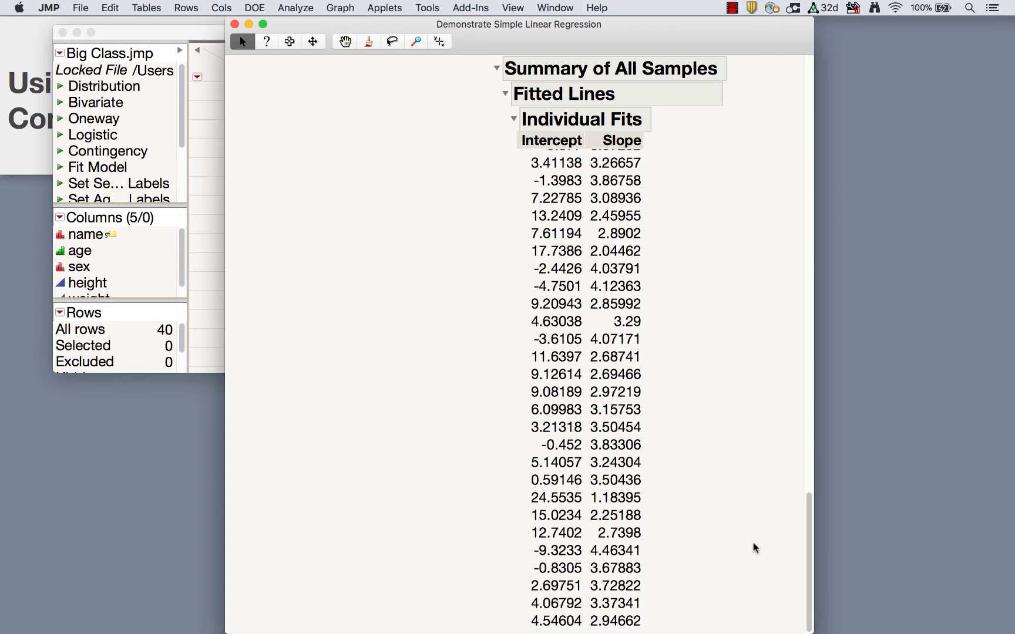
scroll(755, 548, up, 8)
scroll(755, 548, up, 15)
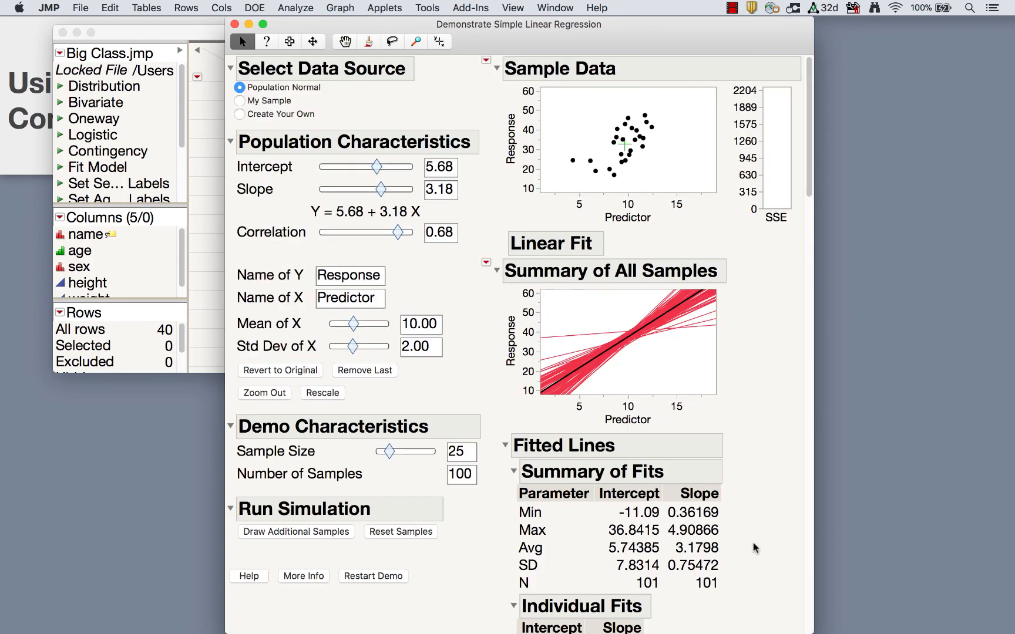
- Show the Summary of All Samples as intercept and slope histograms, and as a plot of intercepts by slopes
click(486, 262)
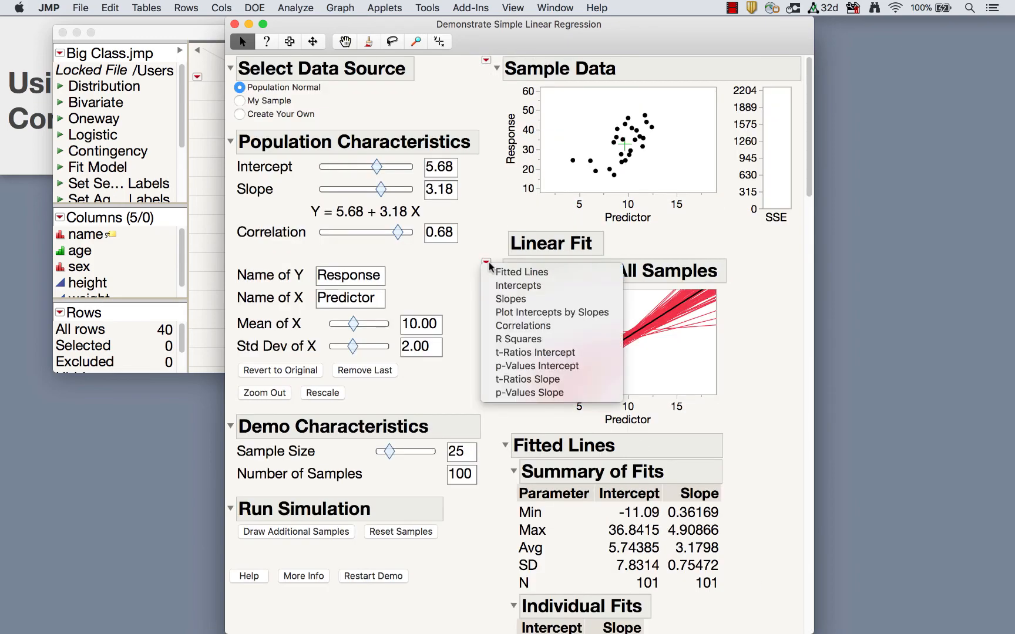
click(518, 272)
click(486, 262)
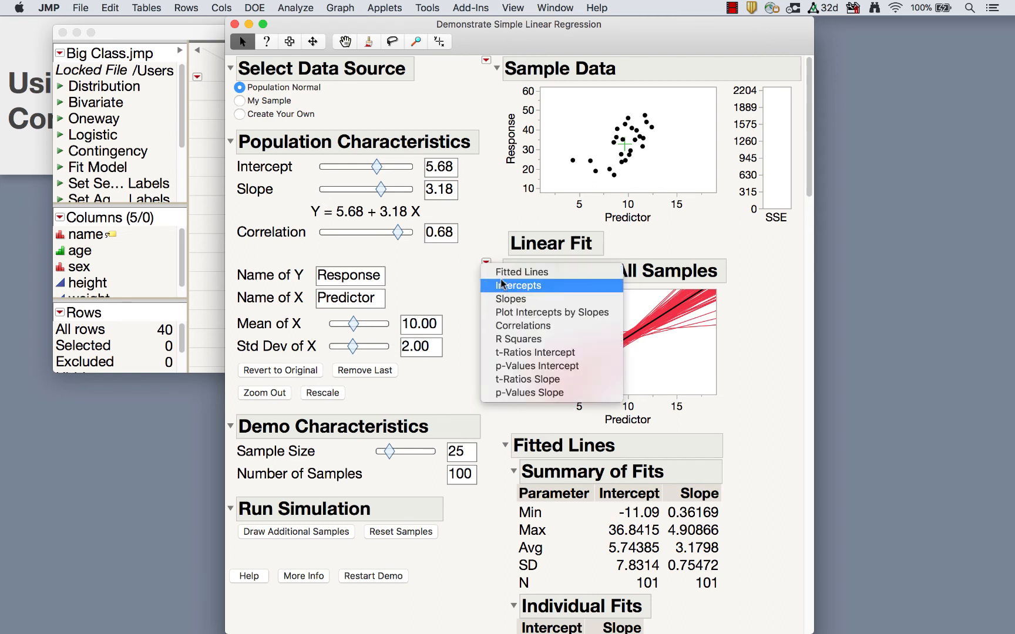
click(505, 286)
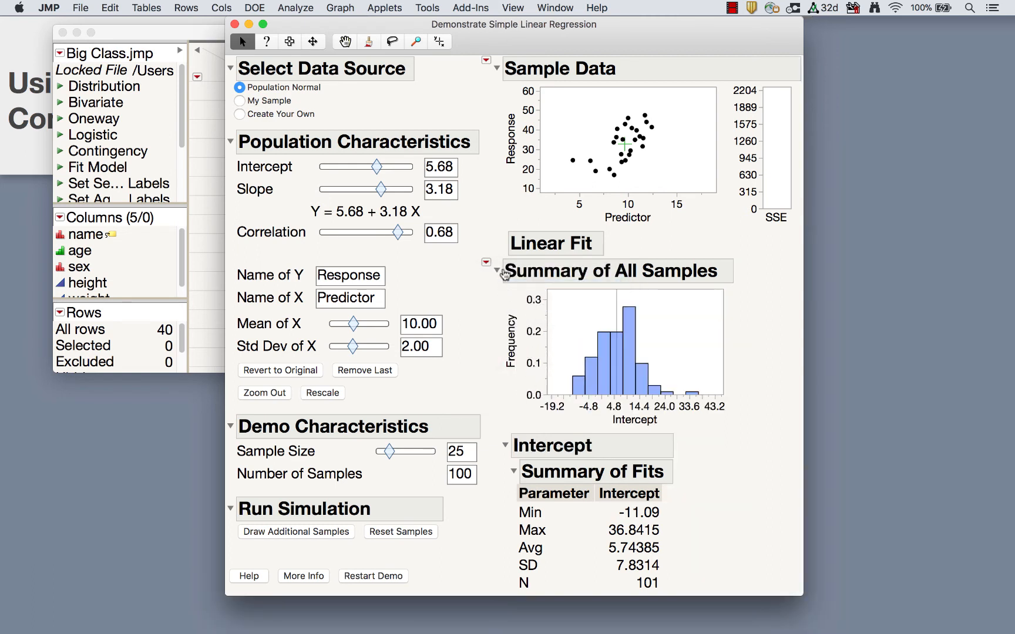
click(486, 263)
click(507, 299)
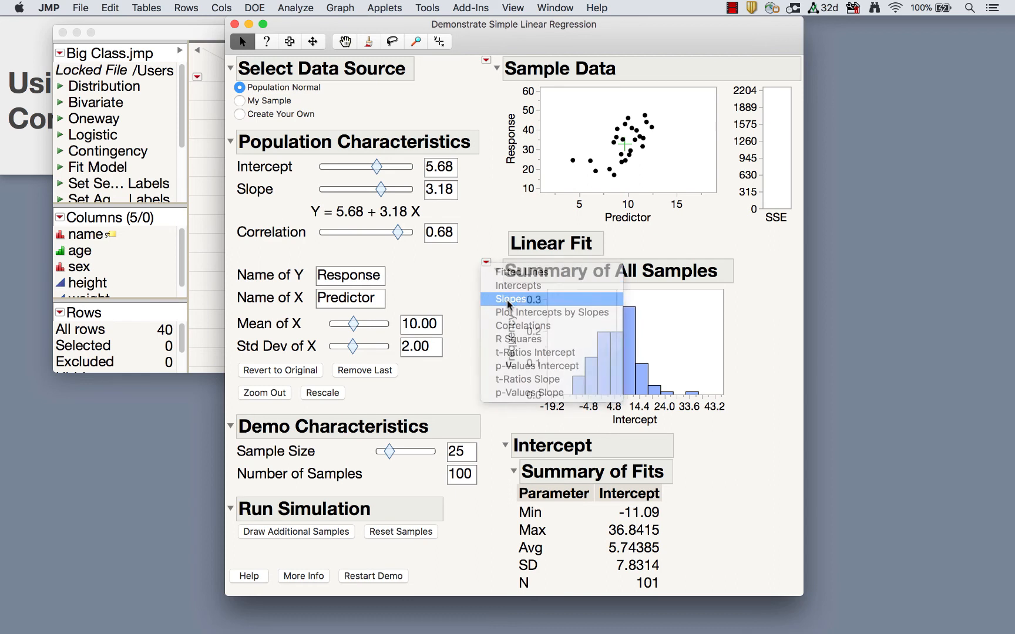
click(486, 265)
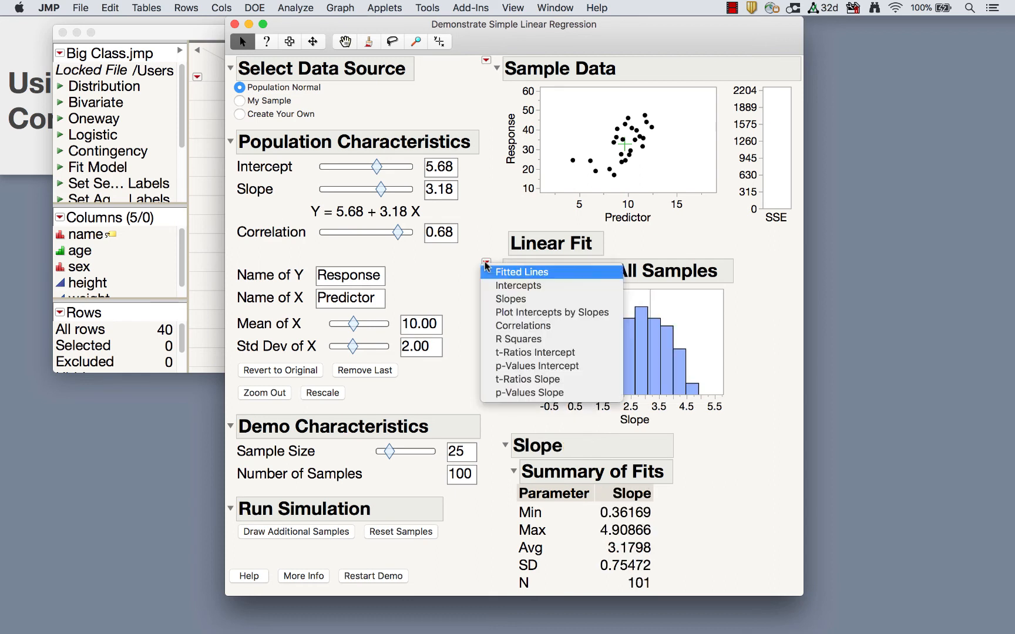
click(509, 313)
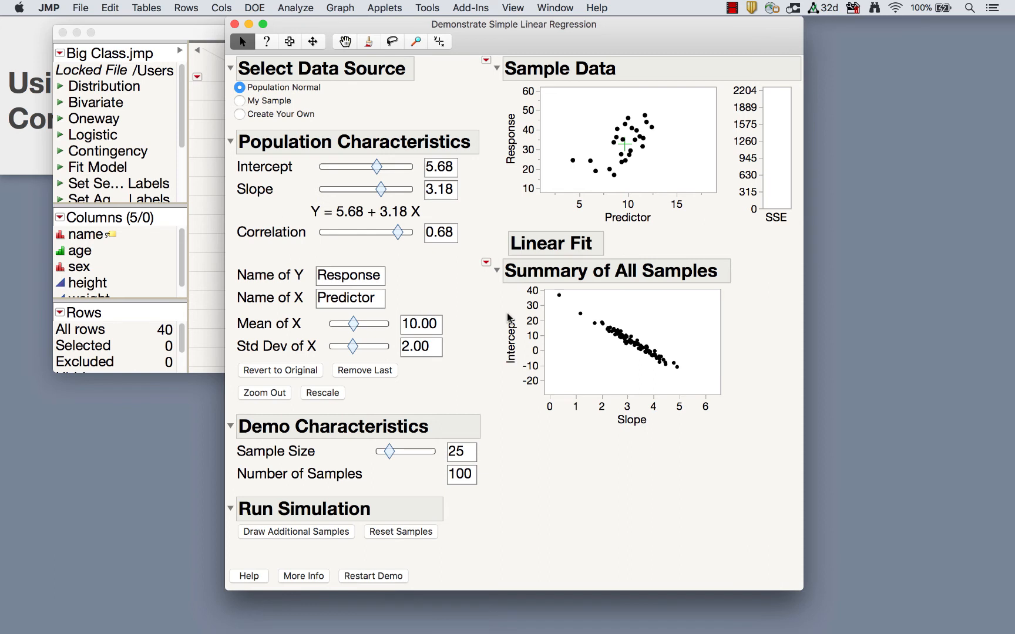
- Show the distributions of correlations and R Squares in the Summary of All Samples
click(486, 262)
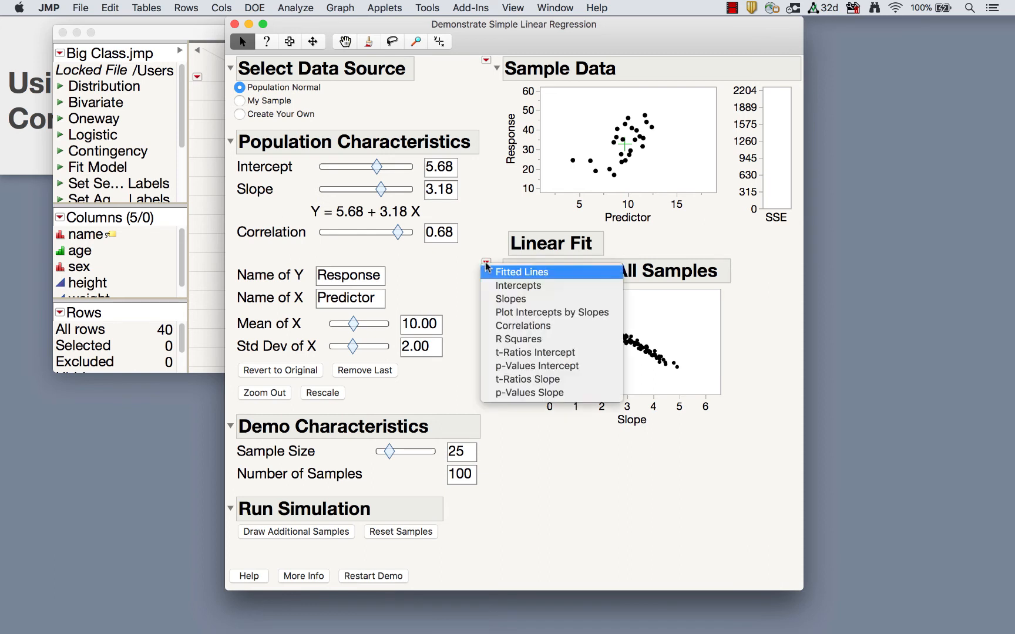
click(509, 325)
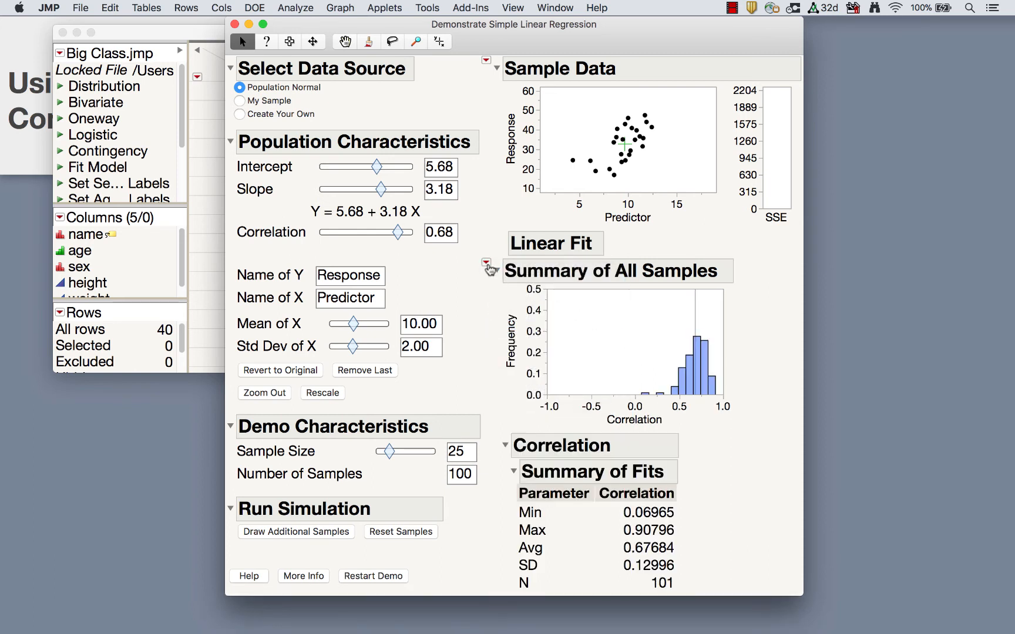
click(486, 262)
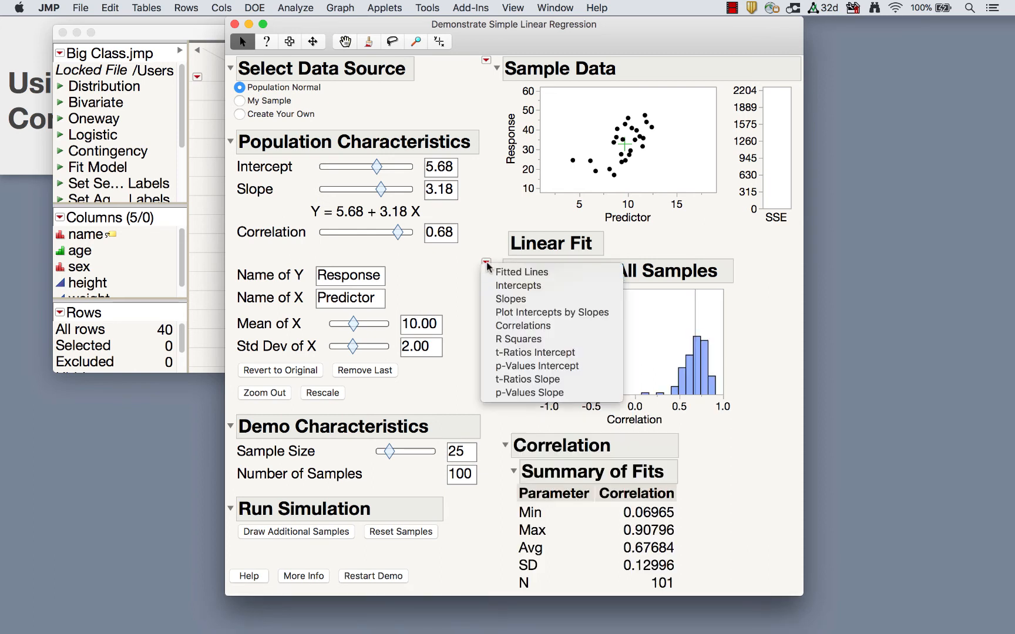
click(519, 341)
- Show the distributions of the intercept t-ratios and intercept p-values across all samples
click(487, 263)
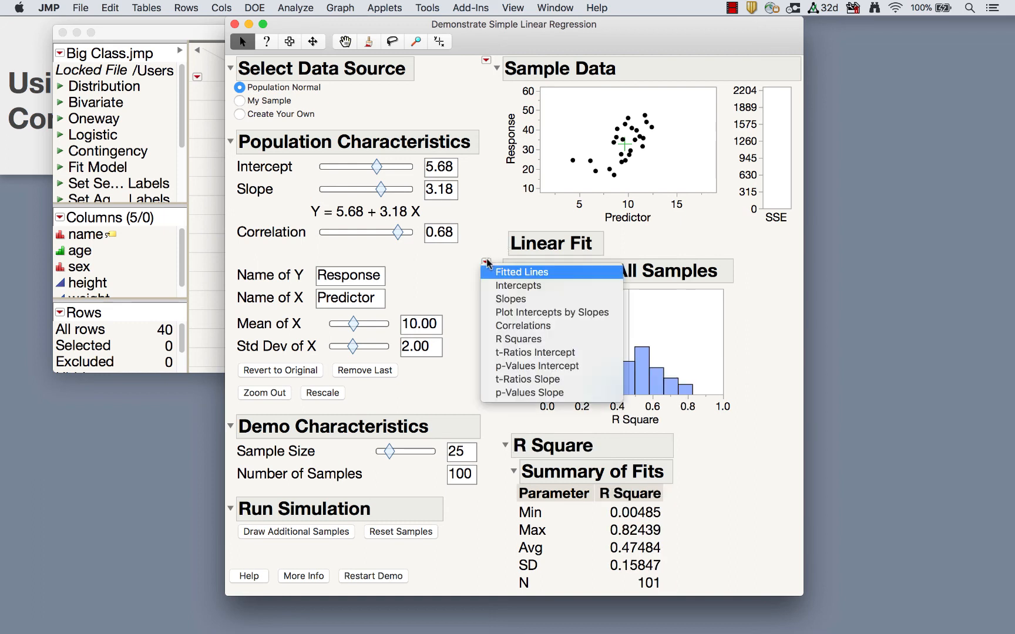
click(528, 352)
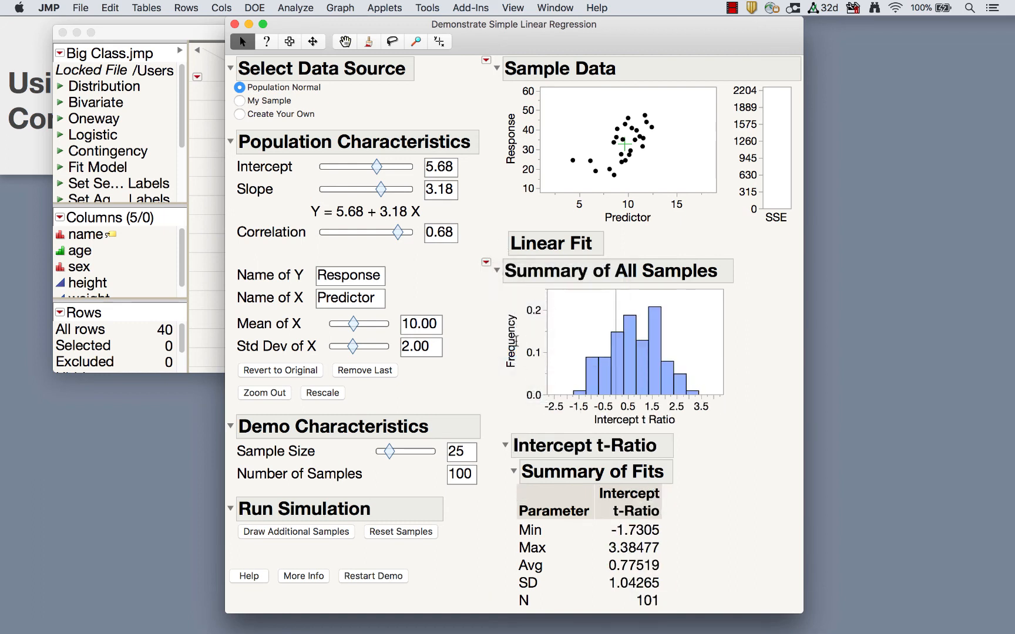
click(487, 262)
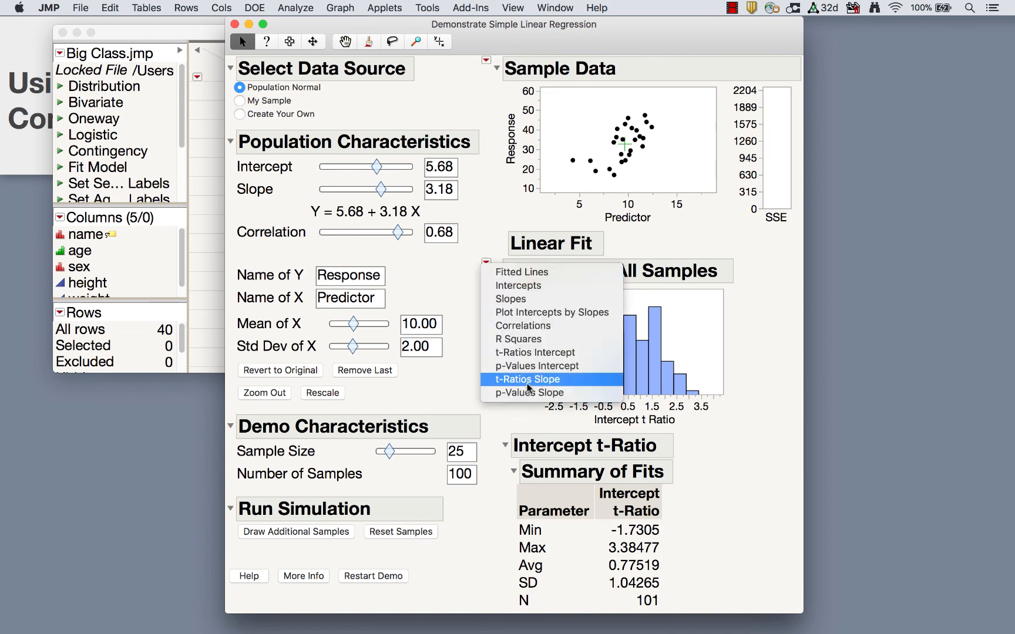
click(523, 368)
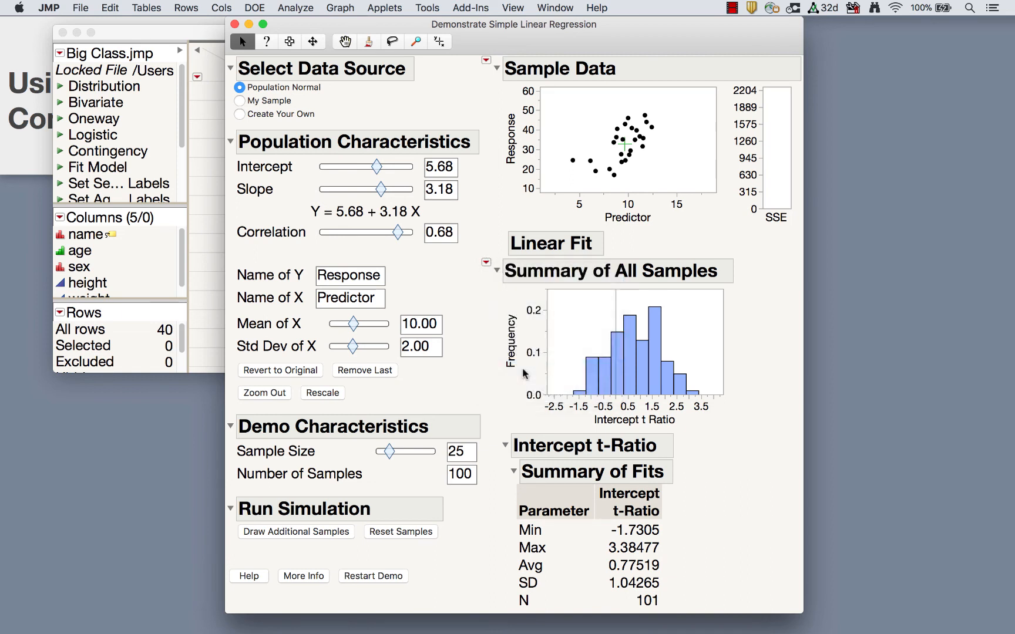
- Show the distributions of the slope t-ratios and slope p-values across all samples
click(487, 263)
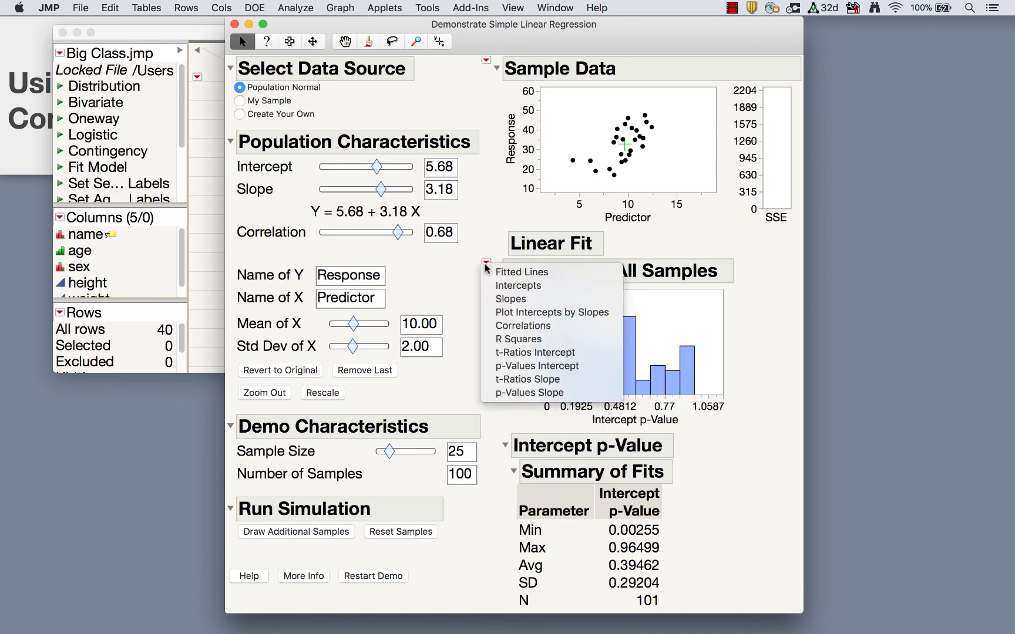
click(527, 380)
click(486, 263)
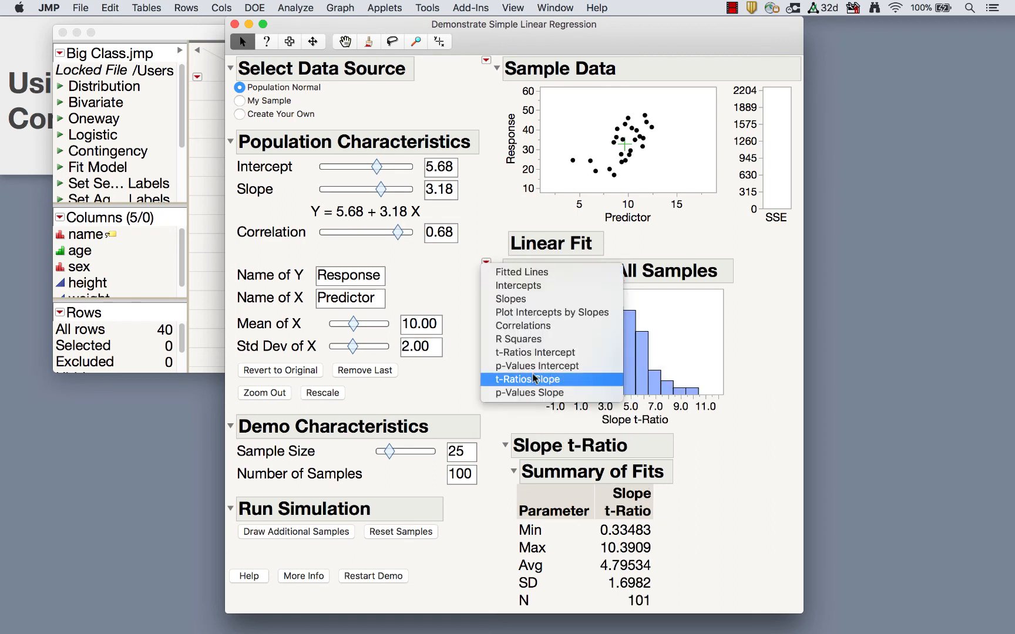
click(537, 393)
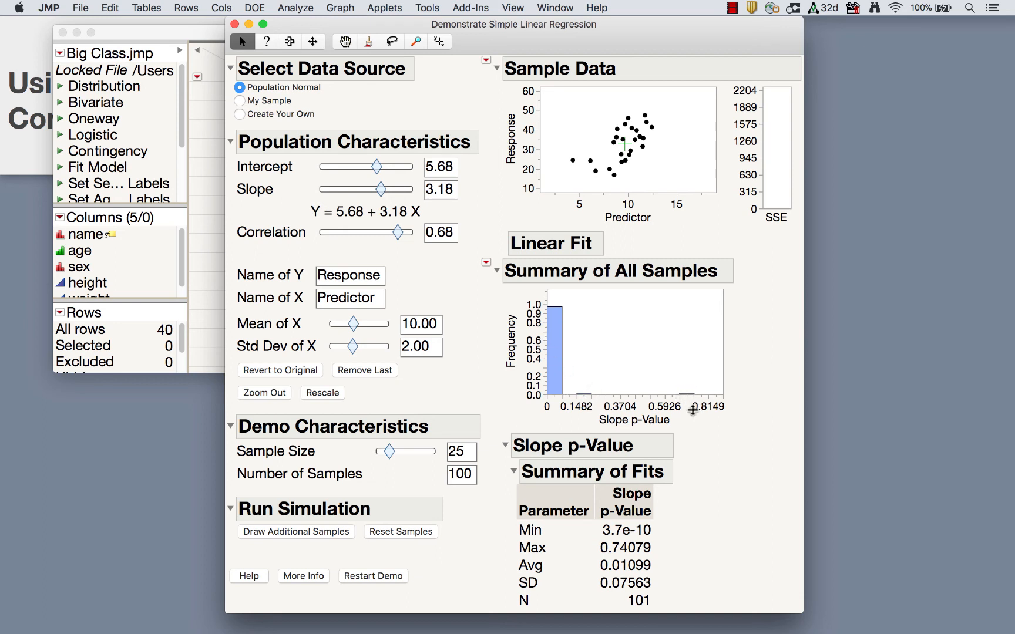
- Return the Summary of All Samples to Fitted Lines, and look through the fitting options for the Sample Data
click(486, 262)
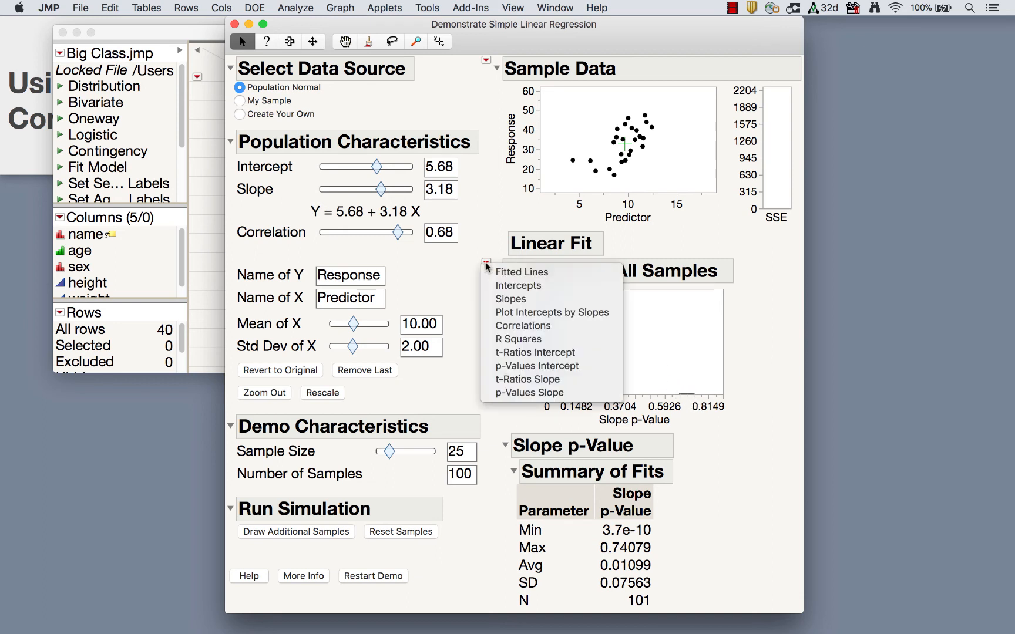
click(495, 273)
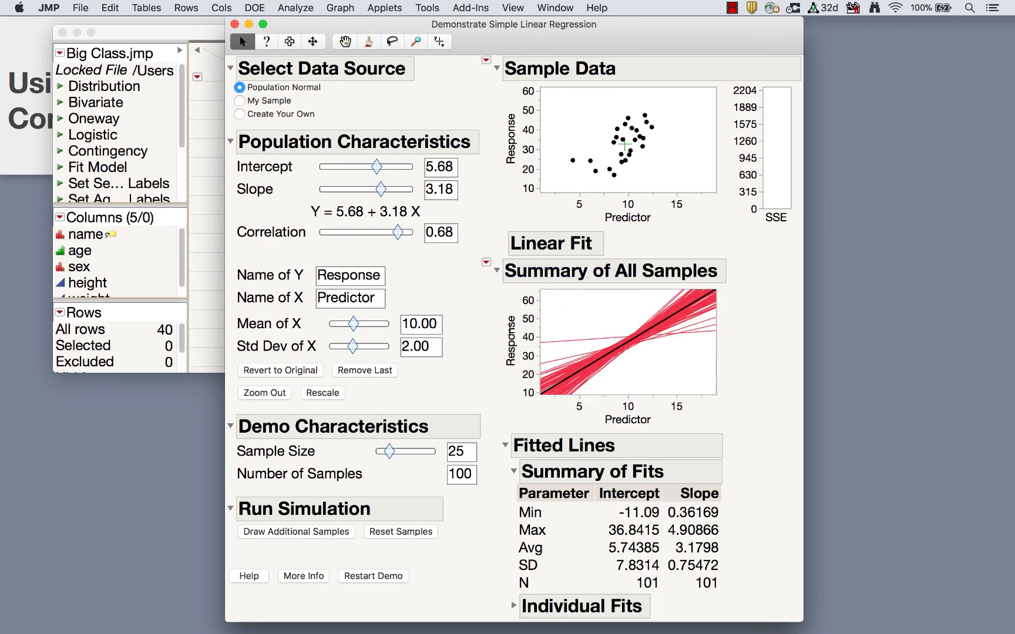
click(486, 60)
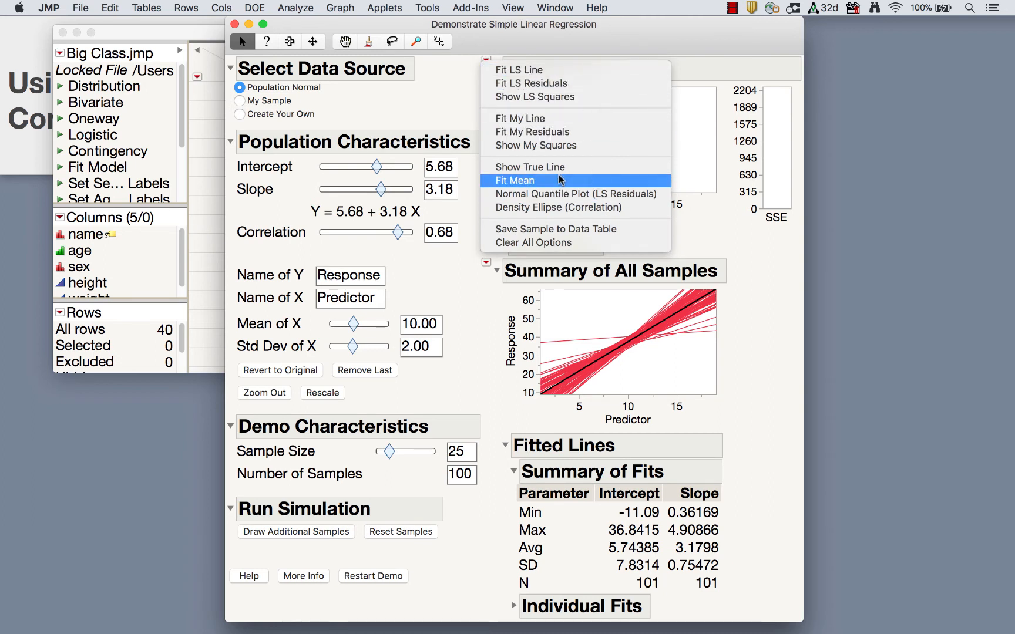
click(770, 283)
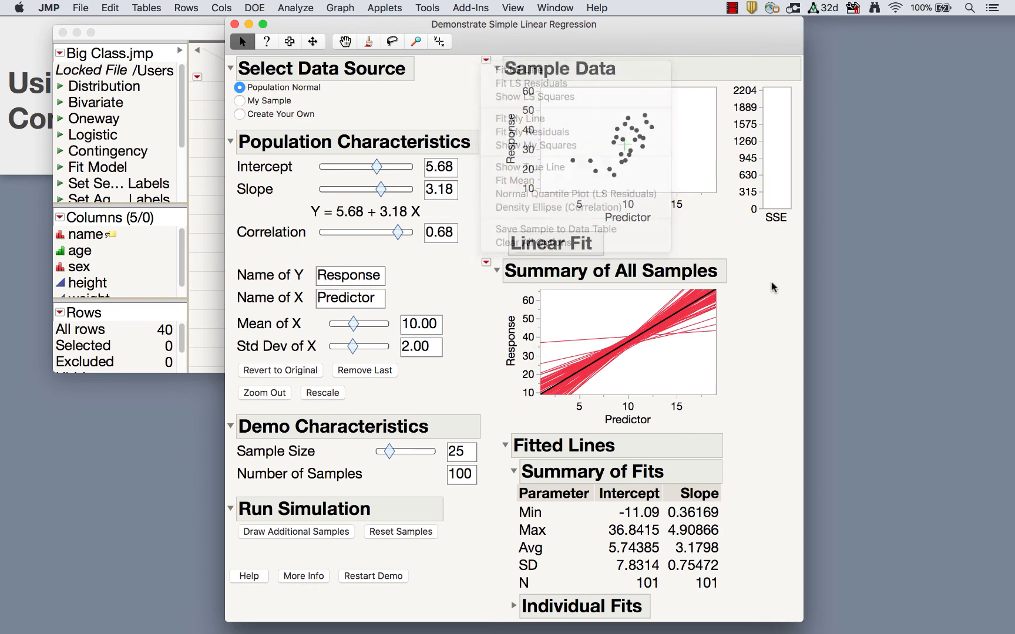
drag(261, 554, 247, 566)
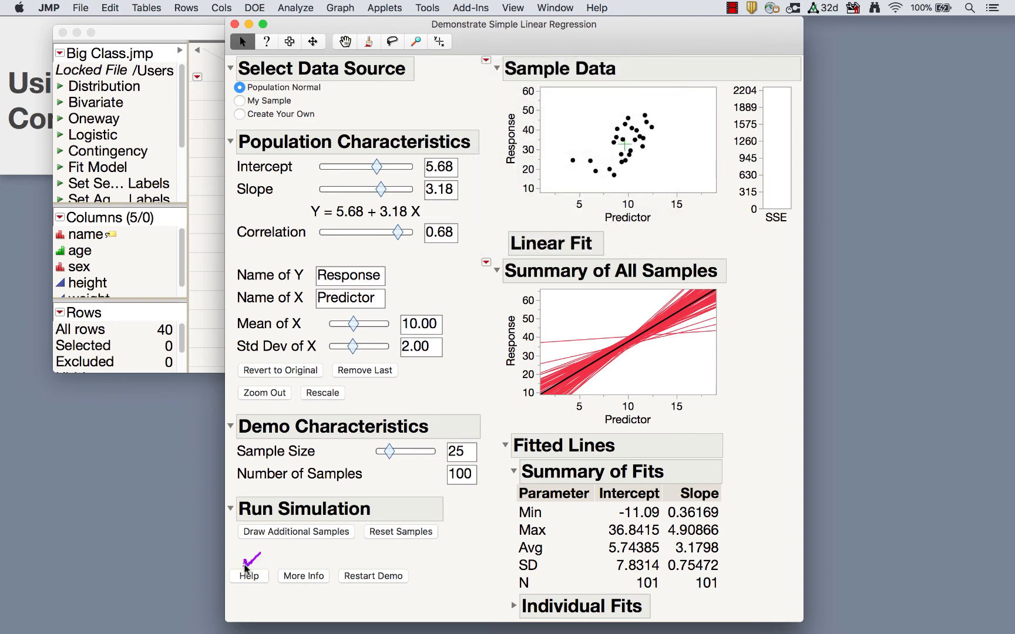
- Close the regression demo, and open the Demonstrate ANOVA applet, repositioning its window
click(235, 23)
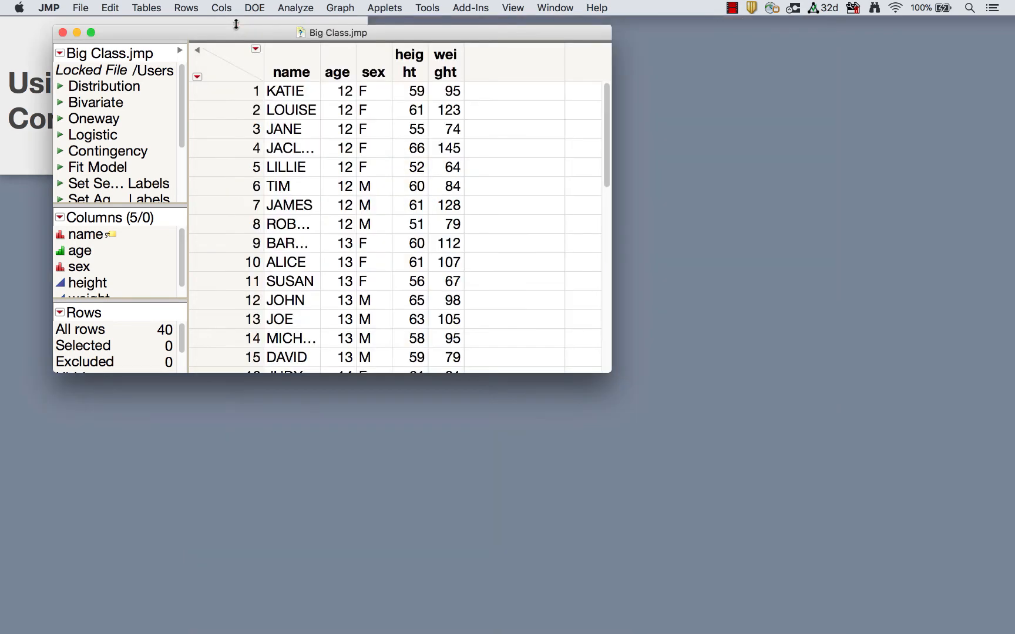
click(385, 8)
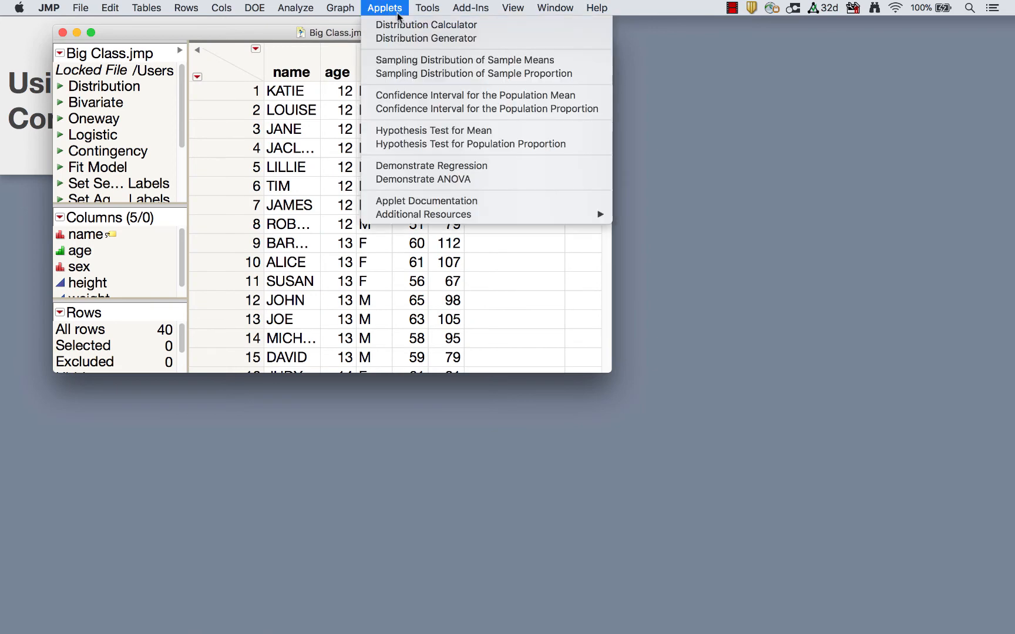
click(456, 182)
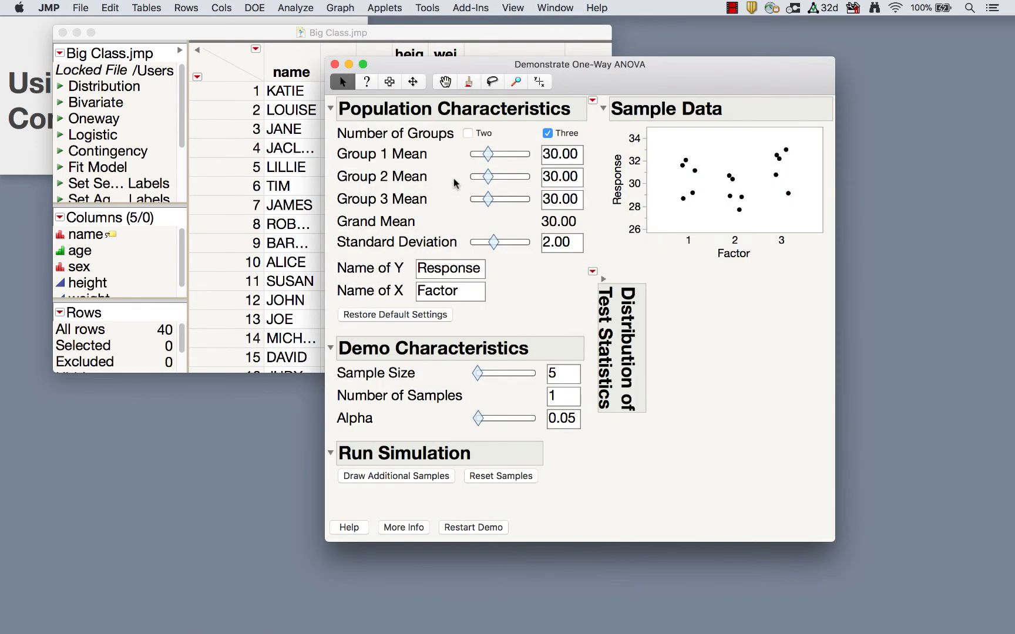
mouse_move(465, 175)
mouse_down()
mouse_move(352, 167)
mouse_move(431, 156)
mouse_up()
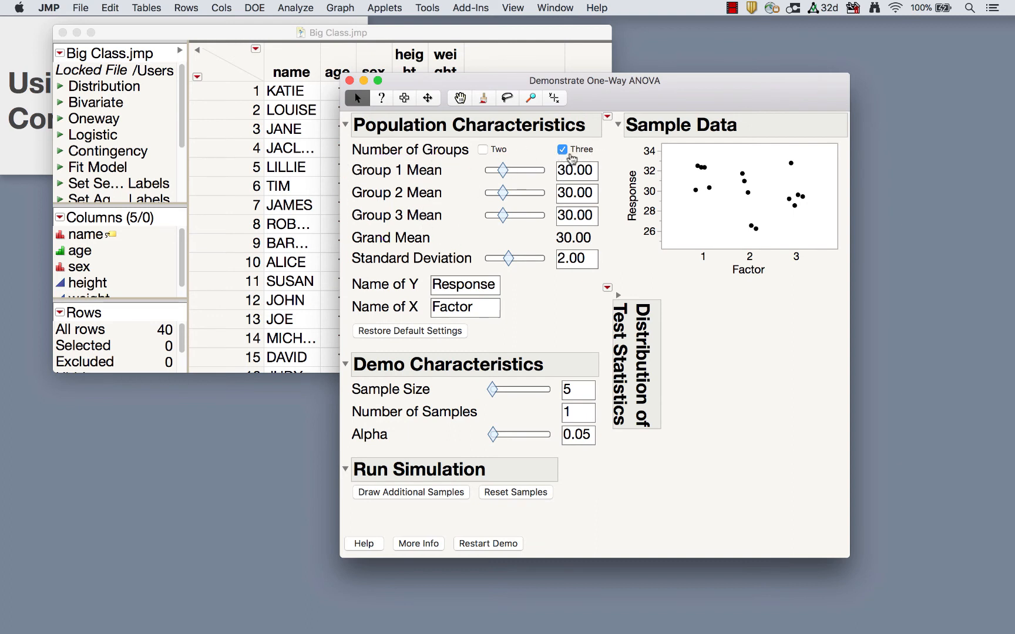
- Set the number of groups to two and the Group 1 mean to 20
click(484, 150)
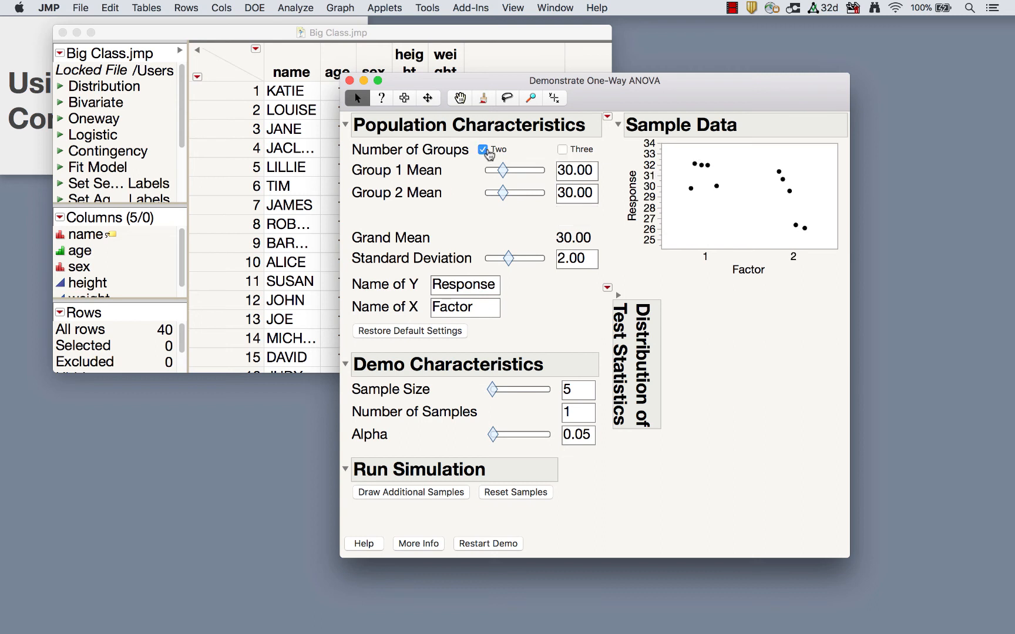
click(574, 168)
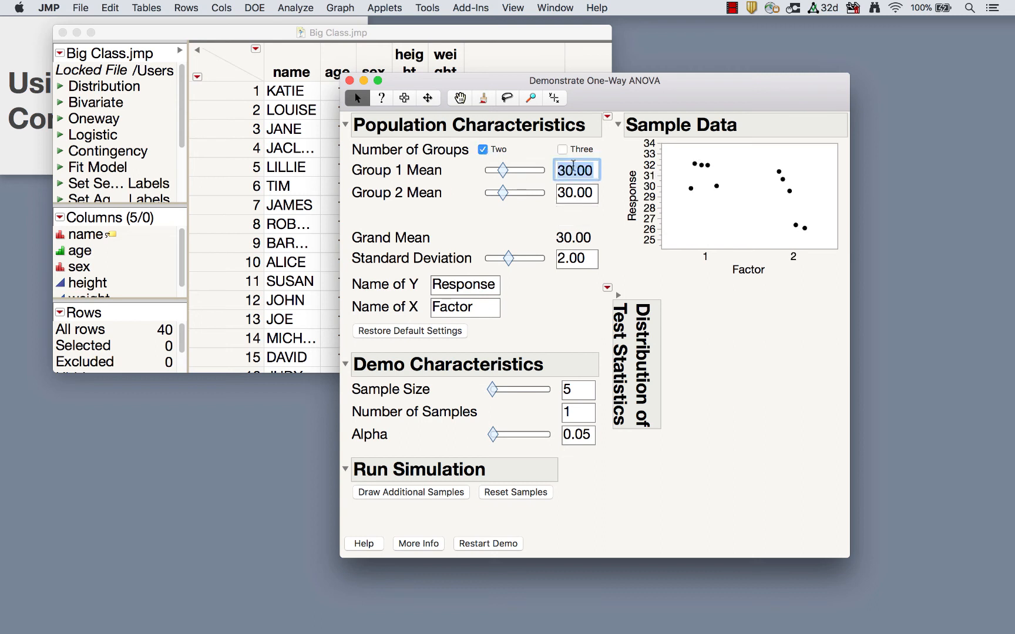
click(562, 170)
key(BackSpace)
text(2)
click(534, 230)
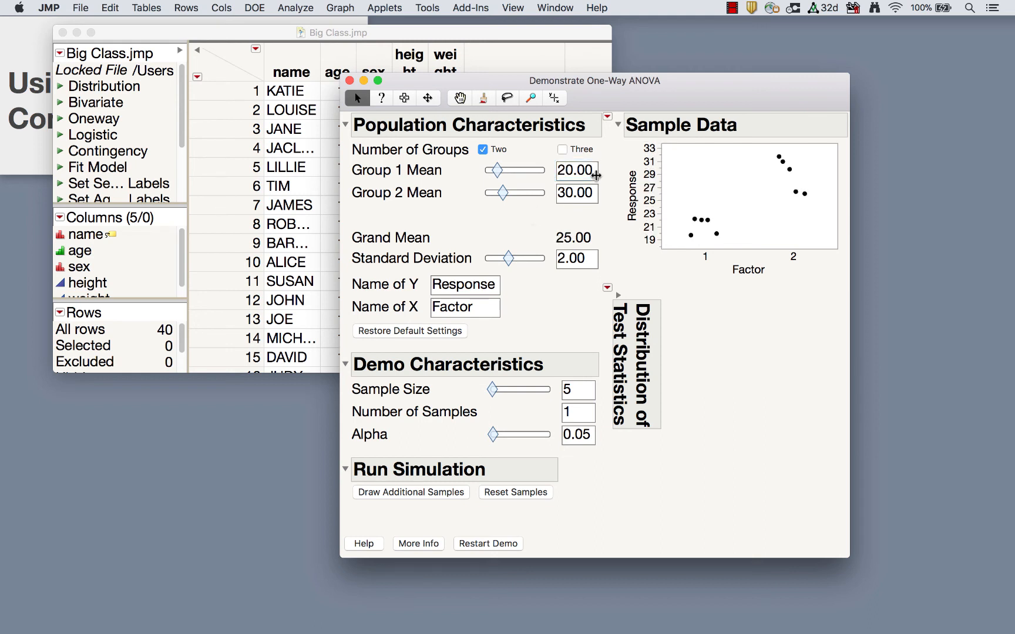
- Set the population standard deviation to 1.73, keeping the sample size at 5
mouse_move(550, 216)
mouse_down()
mouse_move(550, 256)
mouse_move(580, 218)
mouse_move(546, 230)
mouse_up()
mouse_move(563, 274)
mouse_down()
mouse_move(598, 272)
mouse_move(552, 242)
mouse_move(523, 266)
mouse_move(537, 265)
mouse_move(504, 268)
mouse_move(517, 314)
mouse_move(508, 288)
mouse_up()
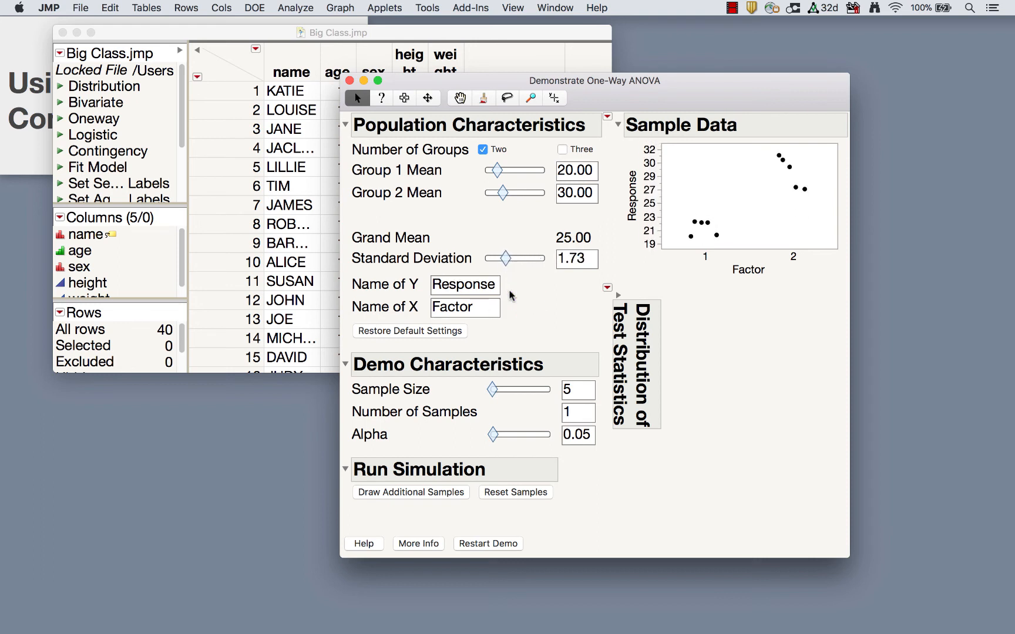
double_click(575, 391)
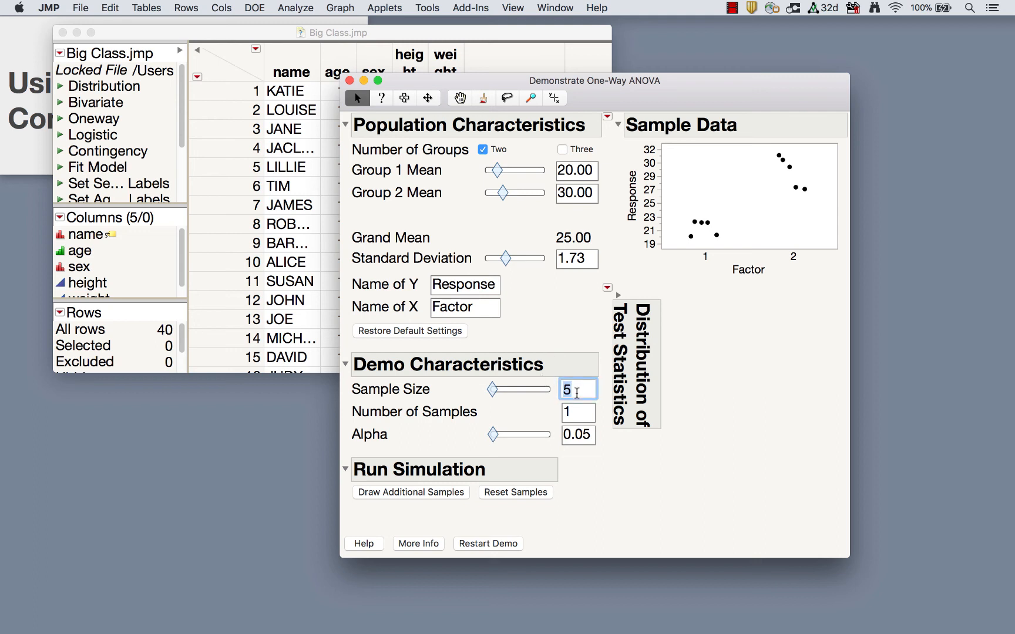
mouse_move(492, 391)
mouse_down()
mouse_move(505, 390)
mouse_move(493, 391)
mouse_up()
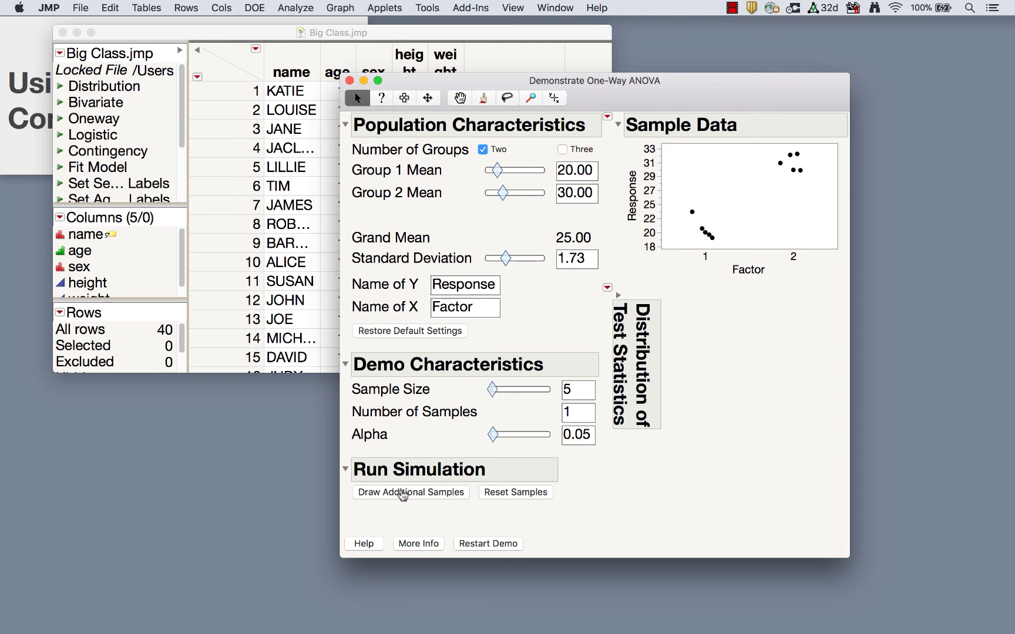
- Draw one additional sample with the Distribution of Test Statistics expanded, and show its rejection rate
click(618, 295)
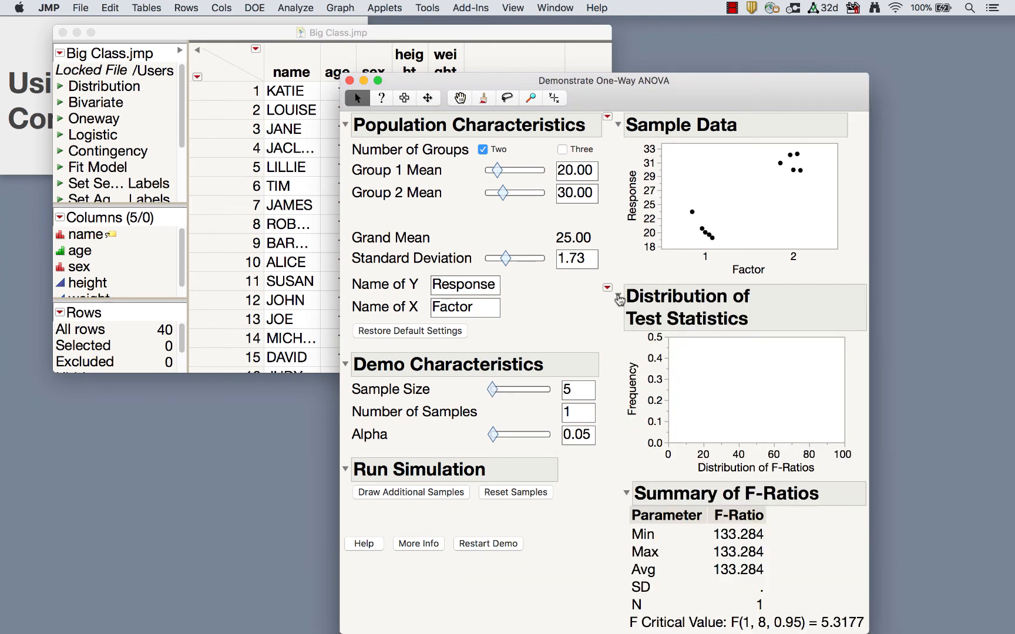
click(418, 499)
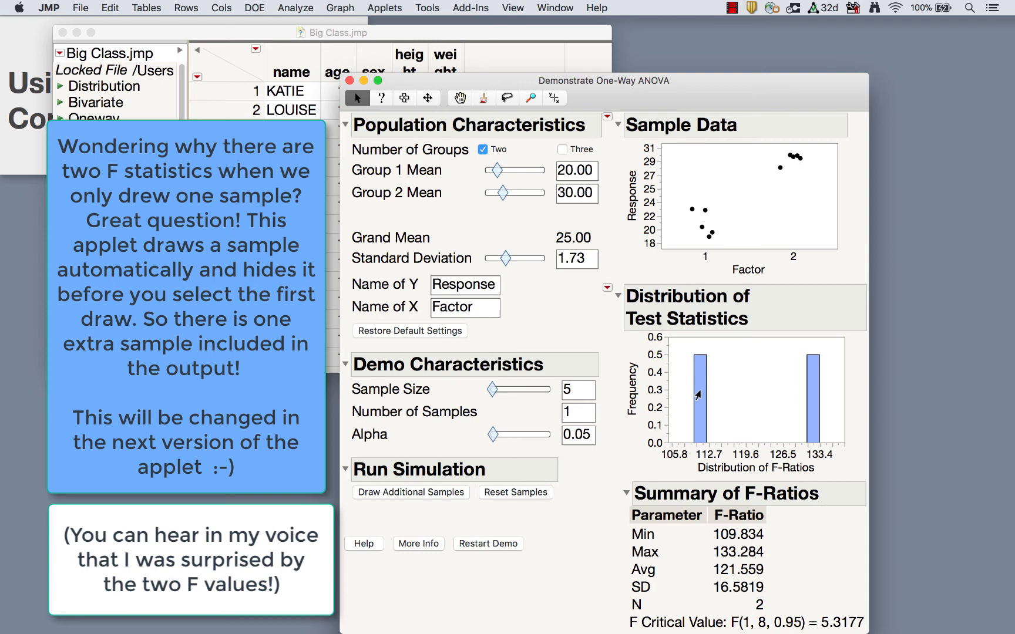
click(607, 288)
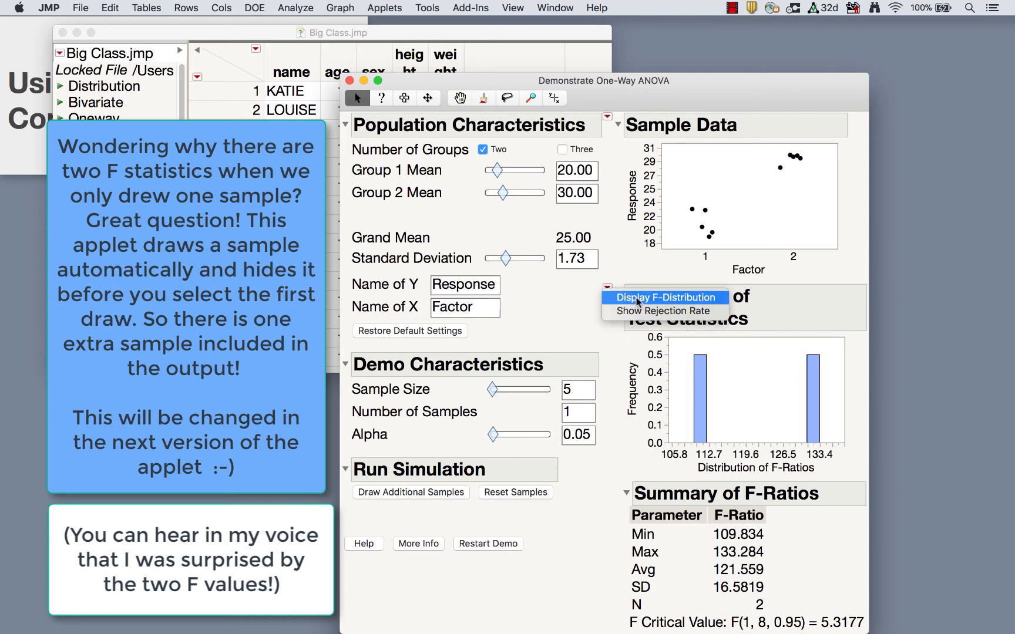
click(624, 311)
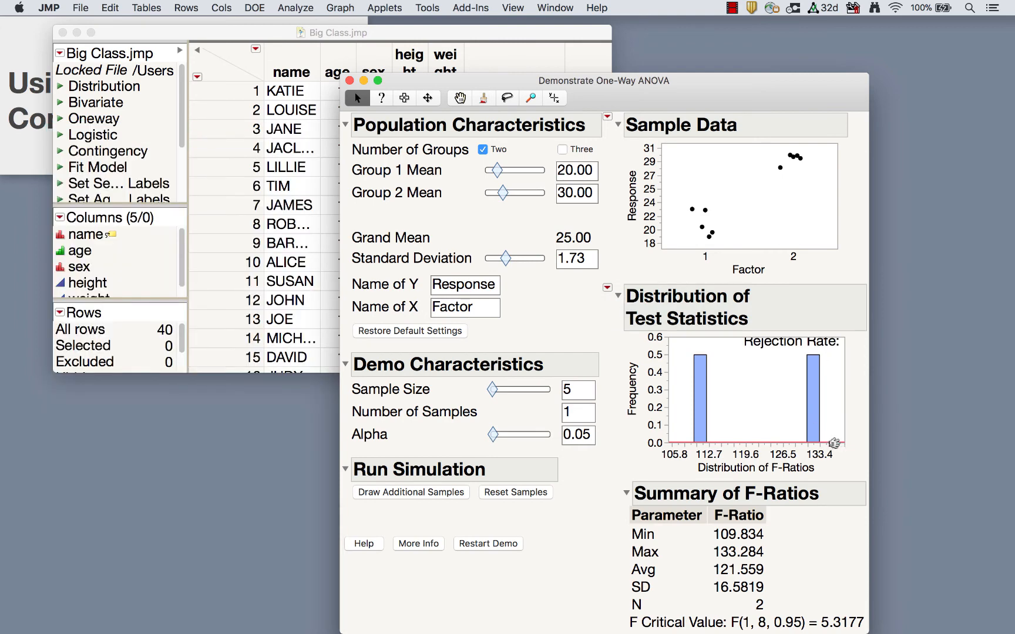
- Rescale the F-ratio histogram axes to fit the rejection rate label, and draw 99 additional samples
drag(834, 444, 757, 439)
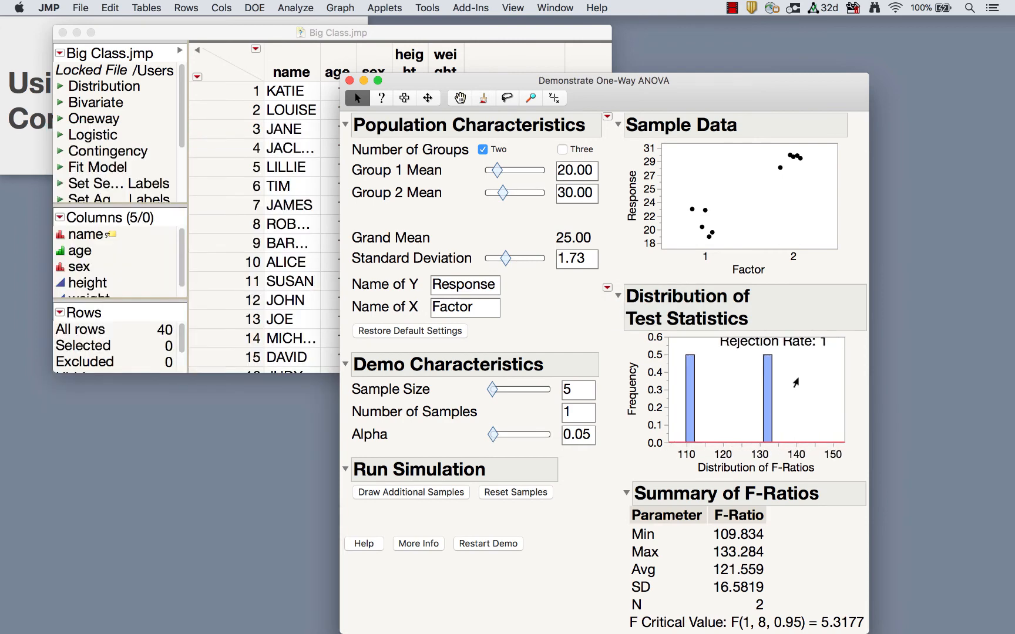
drag(659, 346, 662, 367)
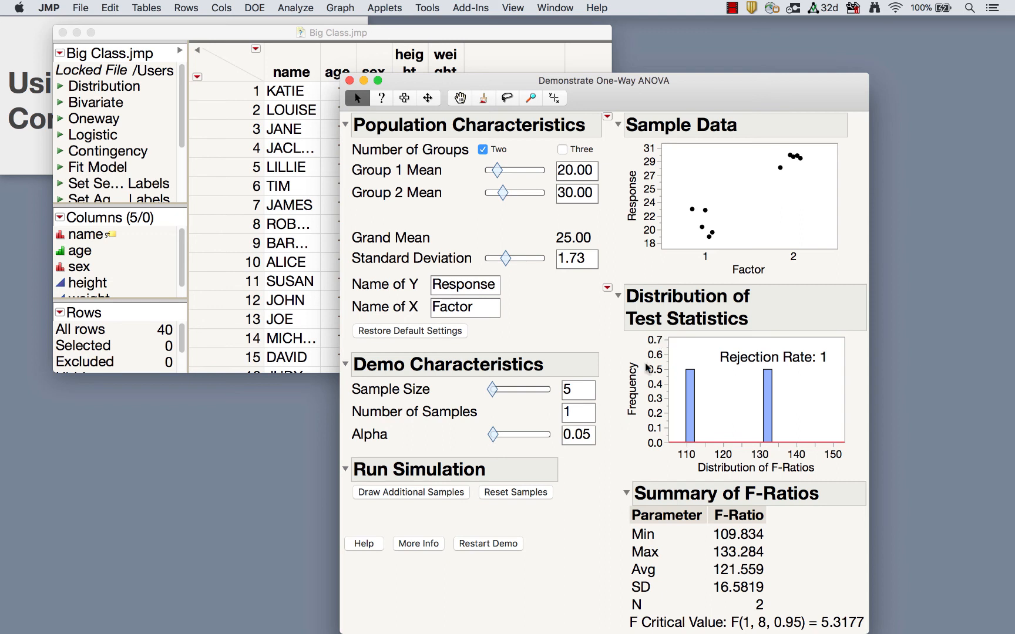
click(577, 418)
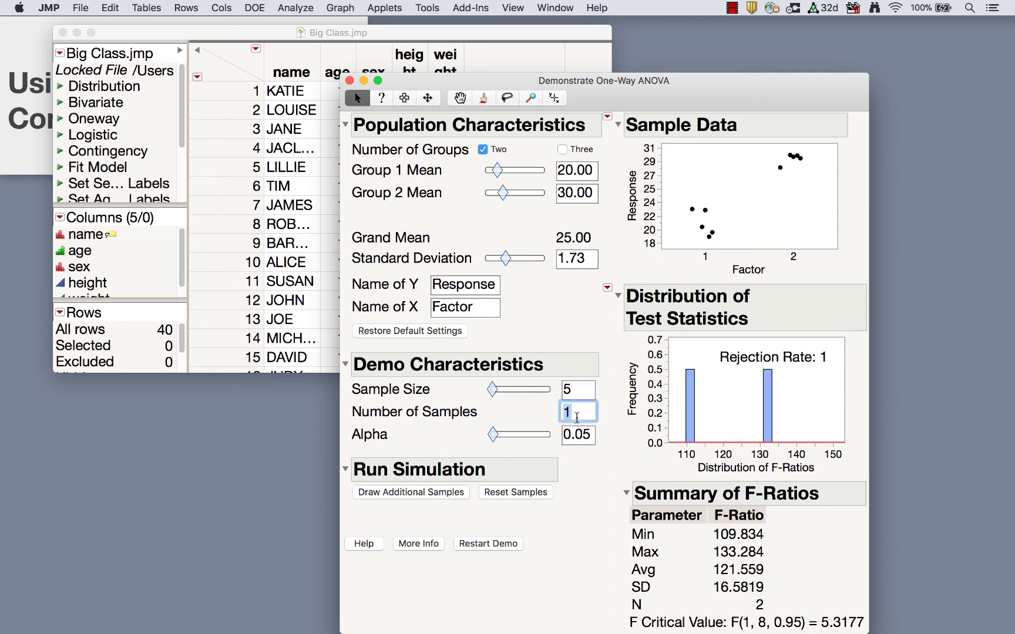
text(99)
click(429, 493)
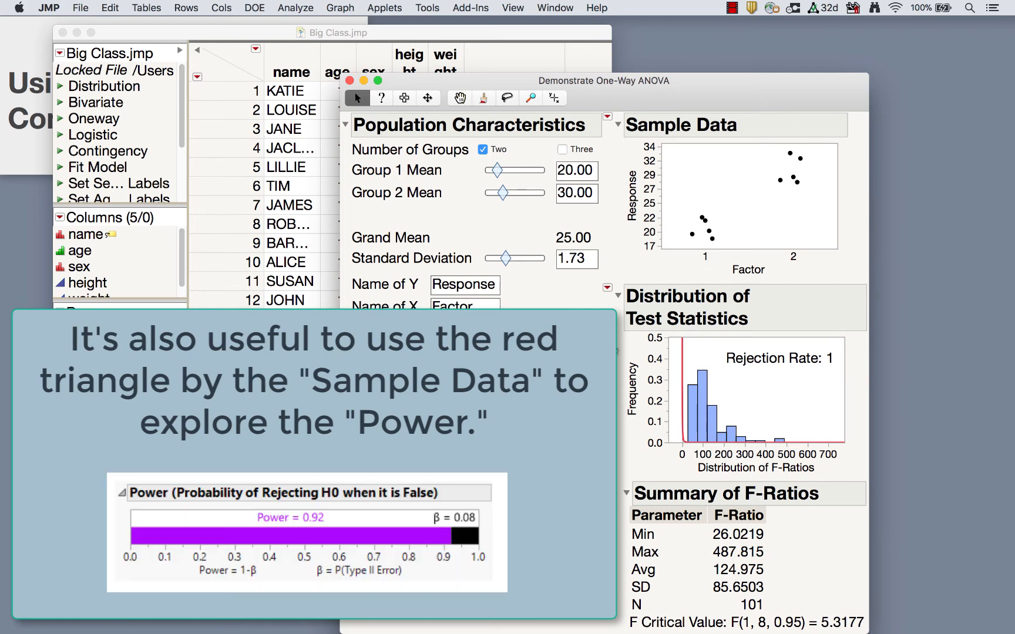
- Set the Group 1 population mean to 27
double_click(575, 170)
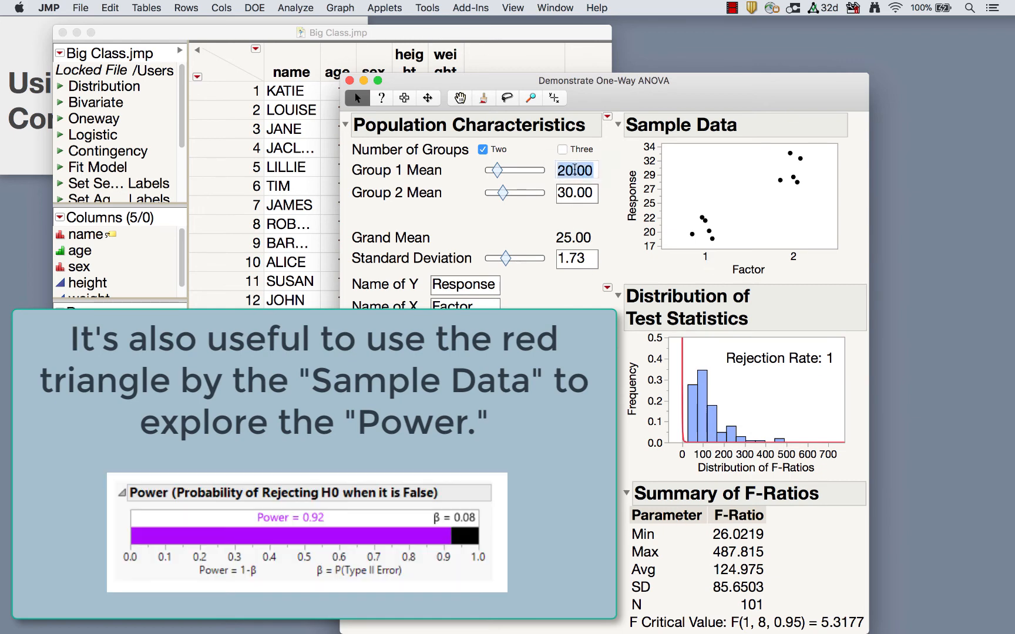
click(574, 169)
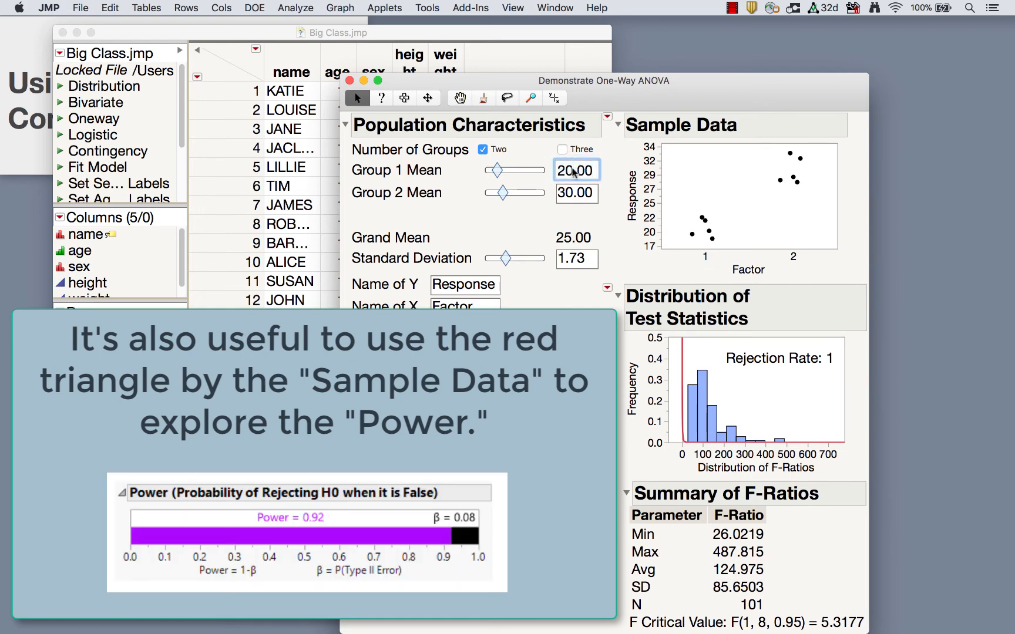
key(BackSpace)
text(7)
key(Return)
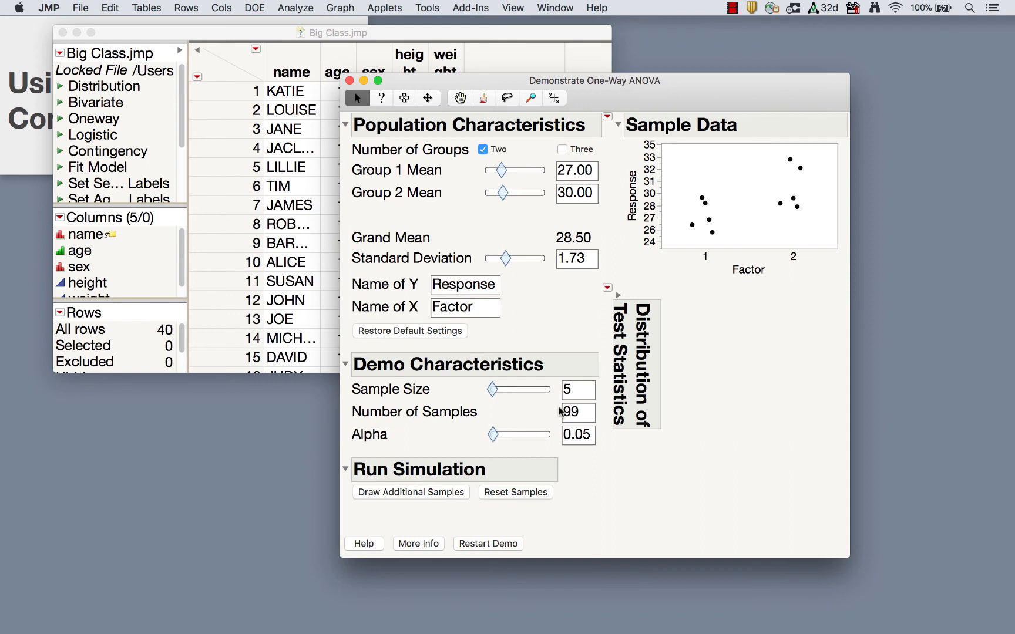
- Draw 100 additional samples and expand the Distribution of Test Statistics
double_click(580, 411)
text(100)
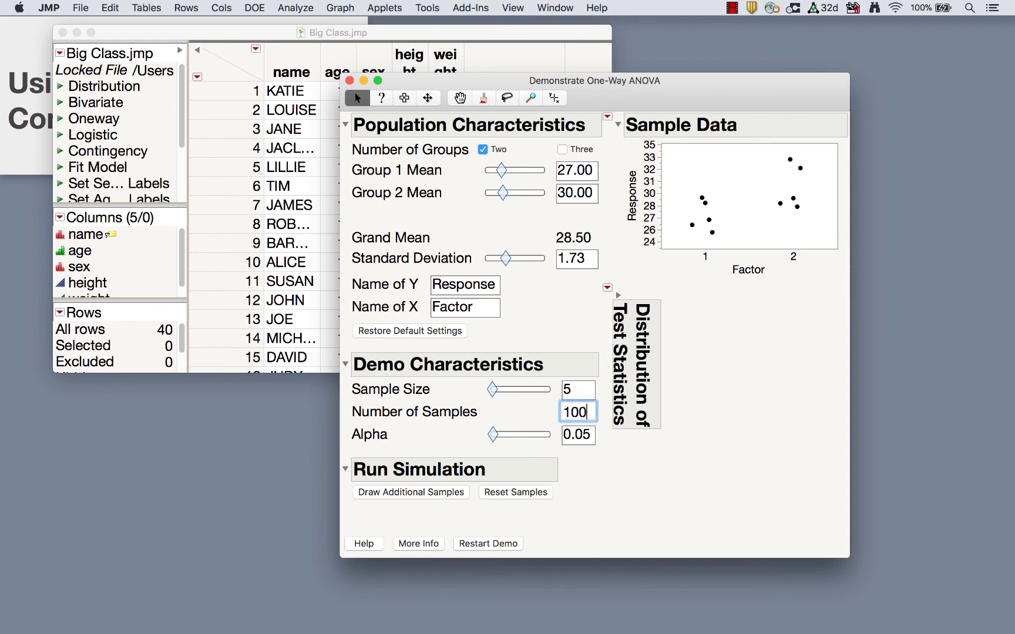
key(Return)
click(423, 493)
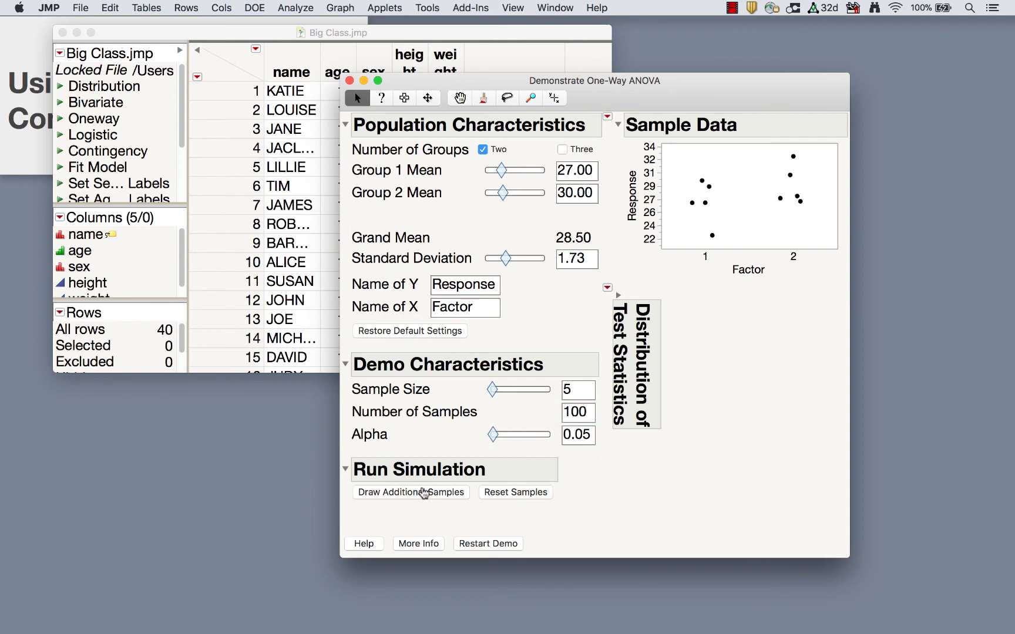
click(618, 295)
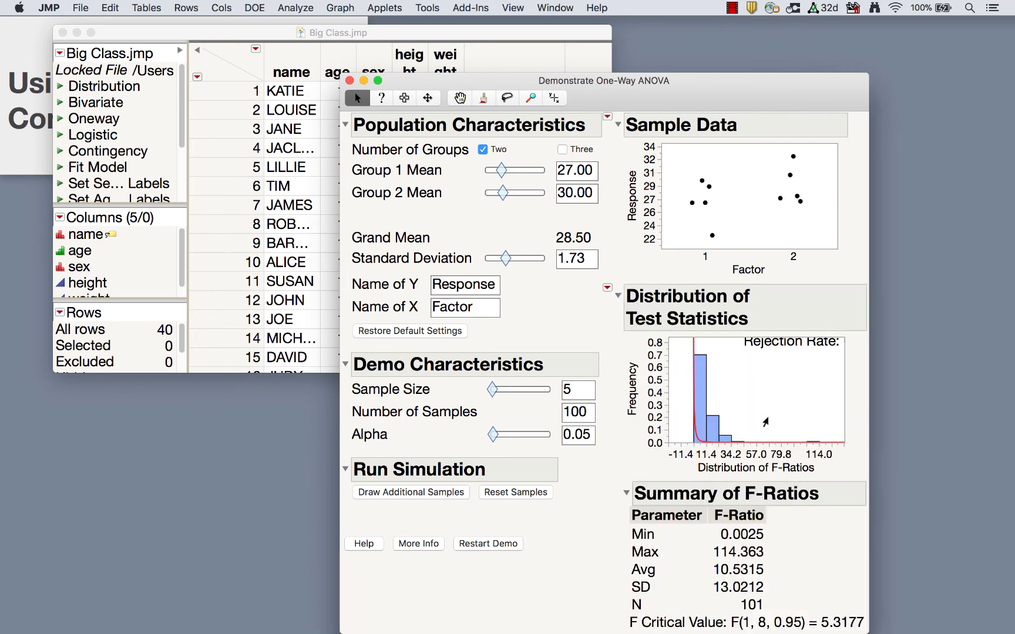
- Extend the F-ratio and frequency axes of the test statistics histogram until the full rejection rate label fits
drag(828, 459, 758, 476)
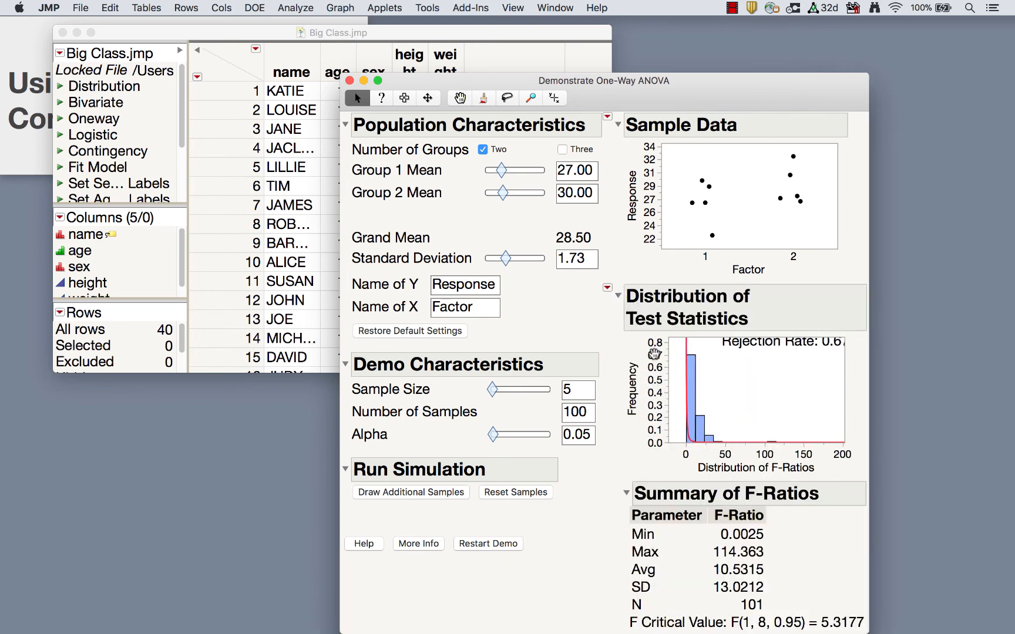
drag(655, 354, 658, 393)
drag(834, 453, 701, 453)
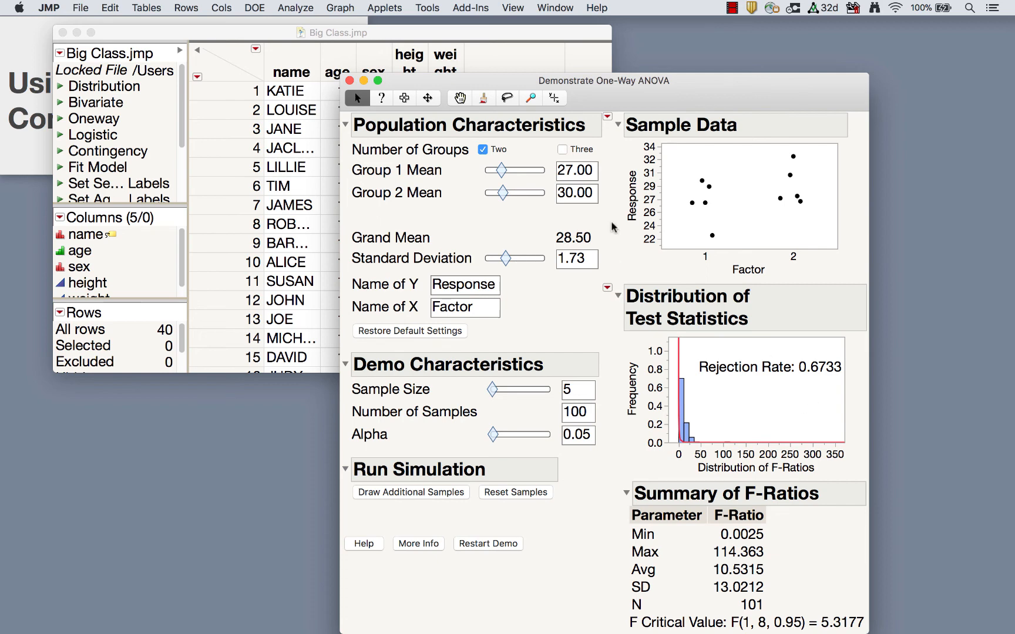
- Set the population standard deviation to 3.69, and close the One-Way ANOVA demo
click(588, 186)
click(570, 164)
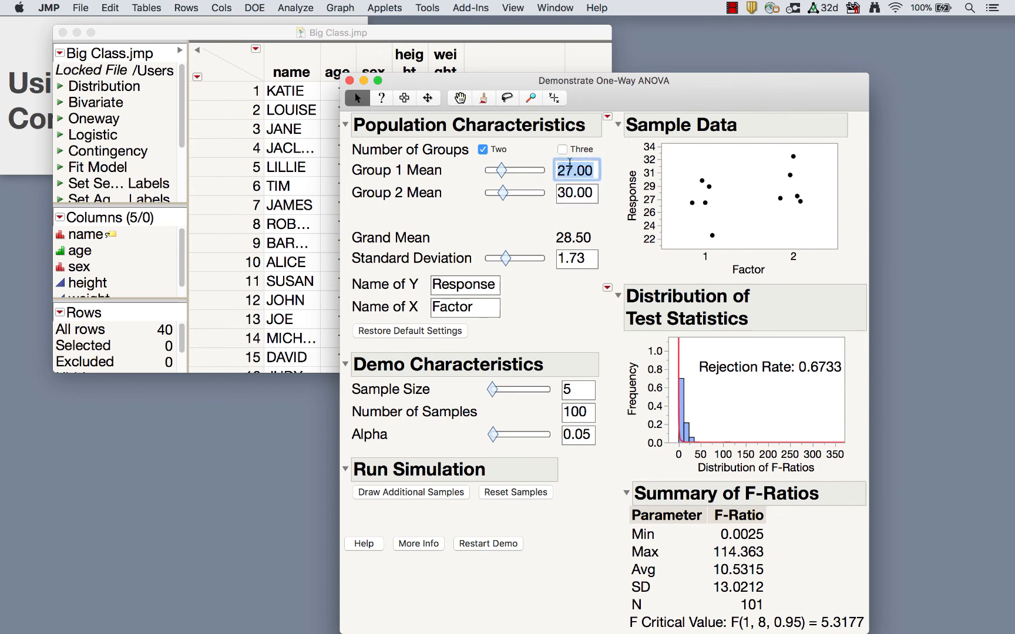
drag(506, 259, 530, 261)
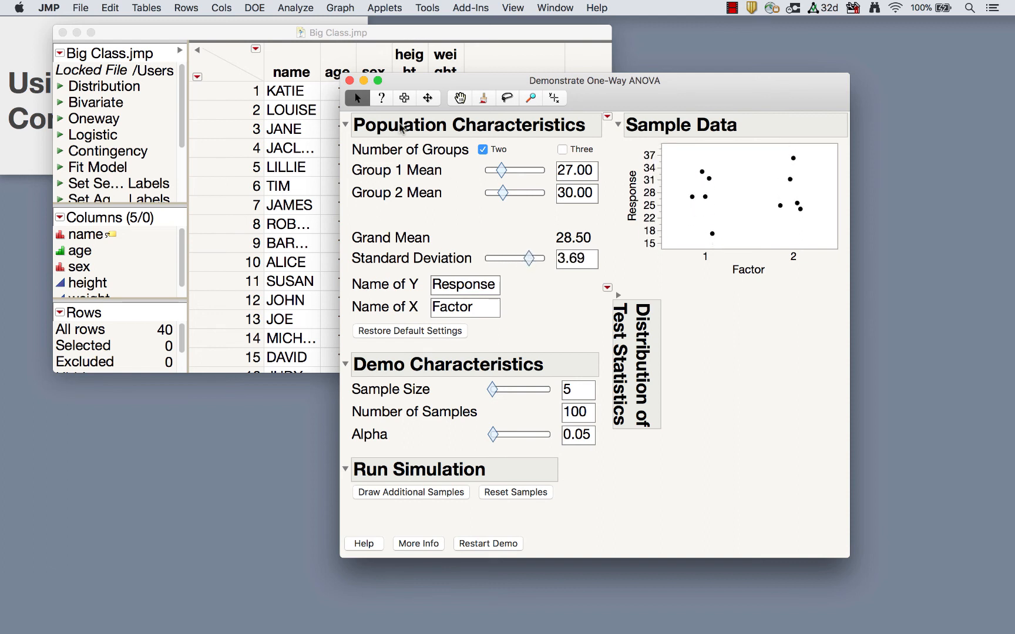
click(350, 81)
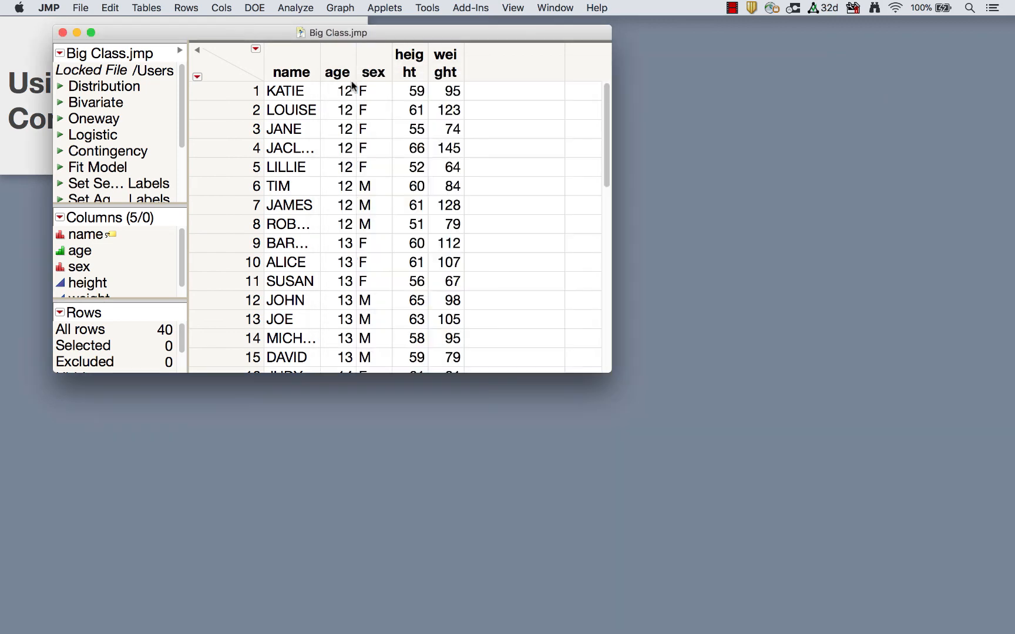
- Open the Applet Documentation PDF in Safari, skim through it, and close it to return to the JMP data table
click(386, 7)
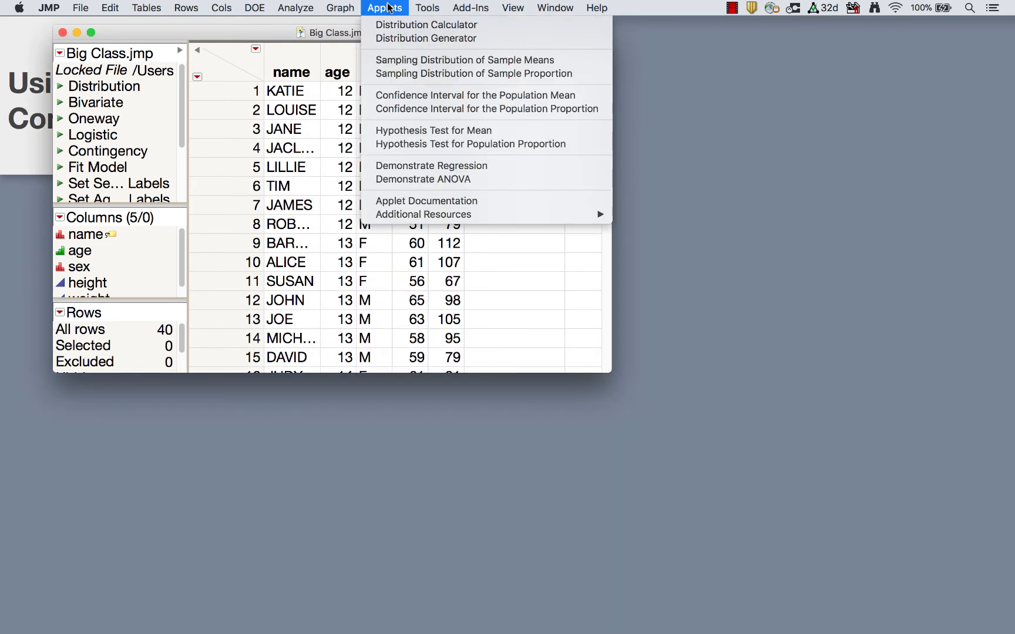
click(450, 202)
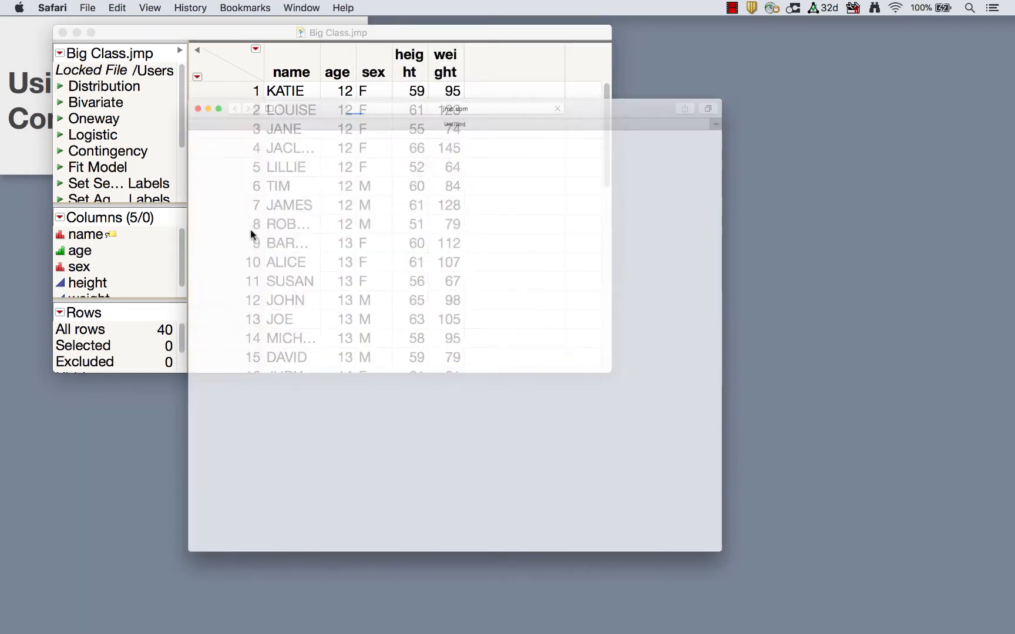
scroll(409, 247, down, 15)
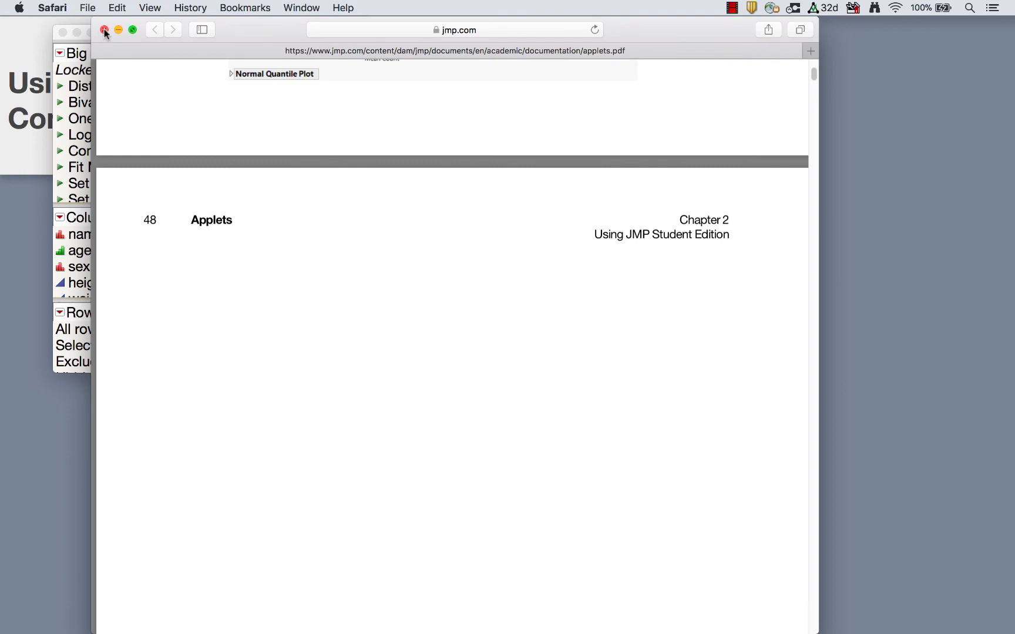
click(104, 30)
click(424, 90)
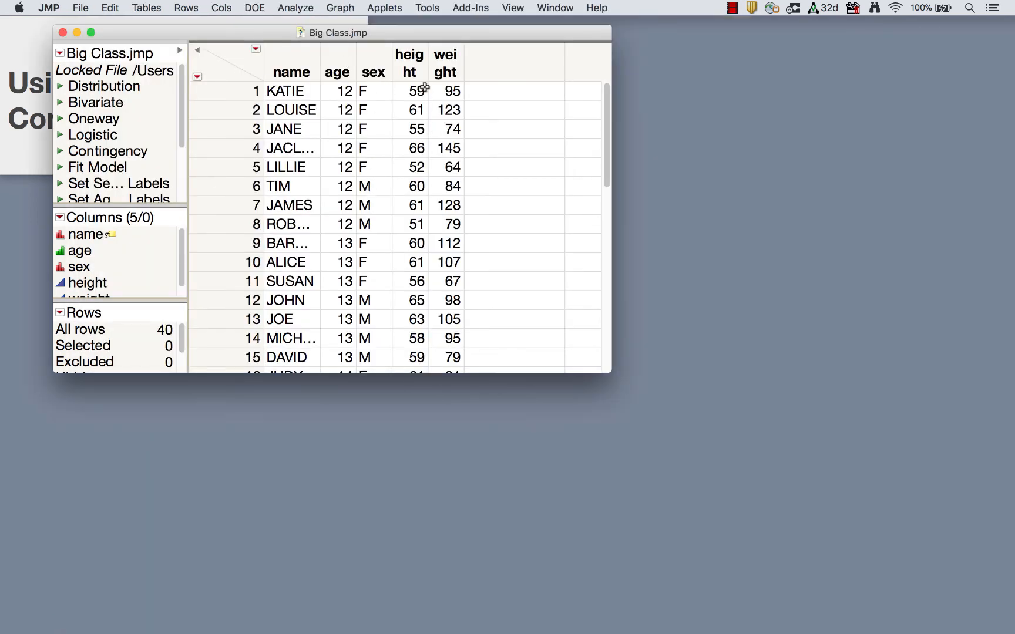
- Open the Demonstrate P-Value applet and move the hypothesized mean to about 69.55
click(393, 9)
mouse_move(428, 219)
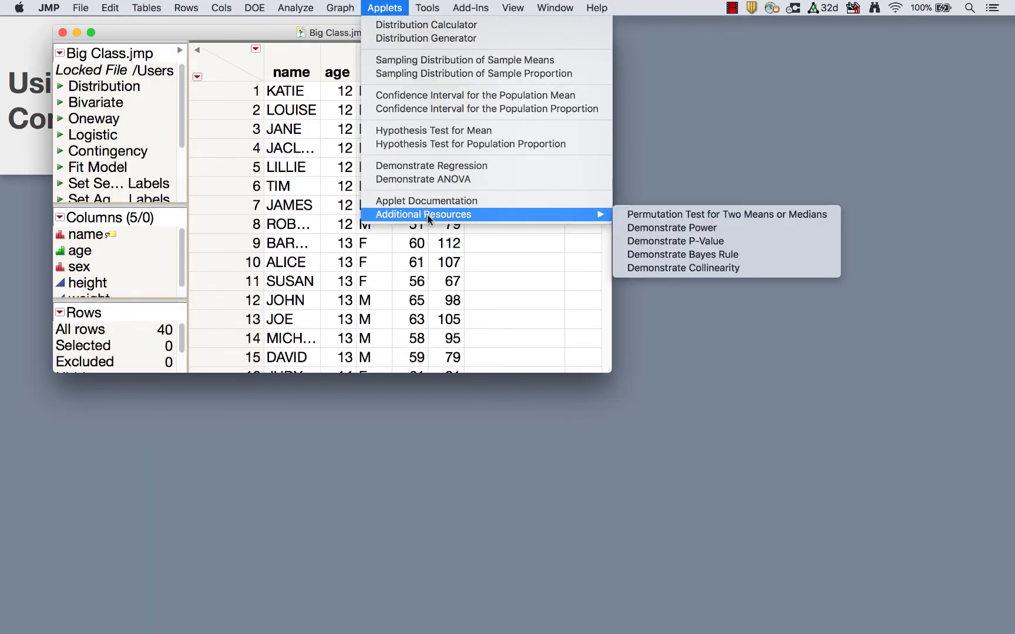
click(692, 240)
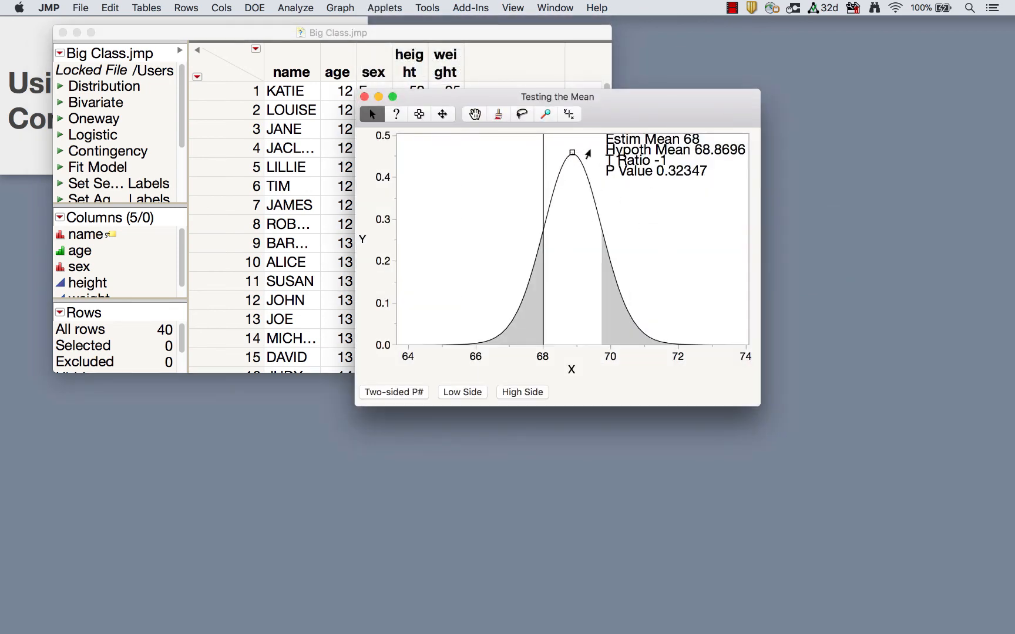
drag(567, 158, 587, 166)
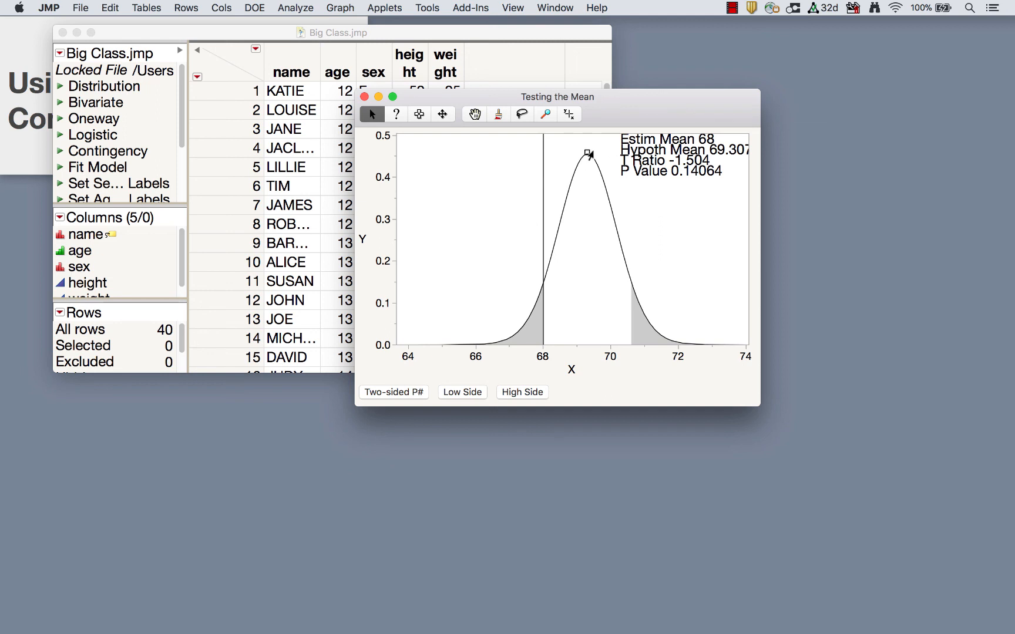
mouse_move(587, 152)
mouse_down()
mouse_move(606, 158)
mouse_move(584, 168)
mouse_move(605, 167)
mouse_move(593, 171)
mouse_up()
- Show the high-side, low-side and two-sided p-values in turn, and close the Testing the Mean window
click(526, 396)
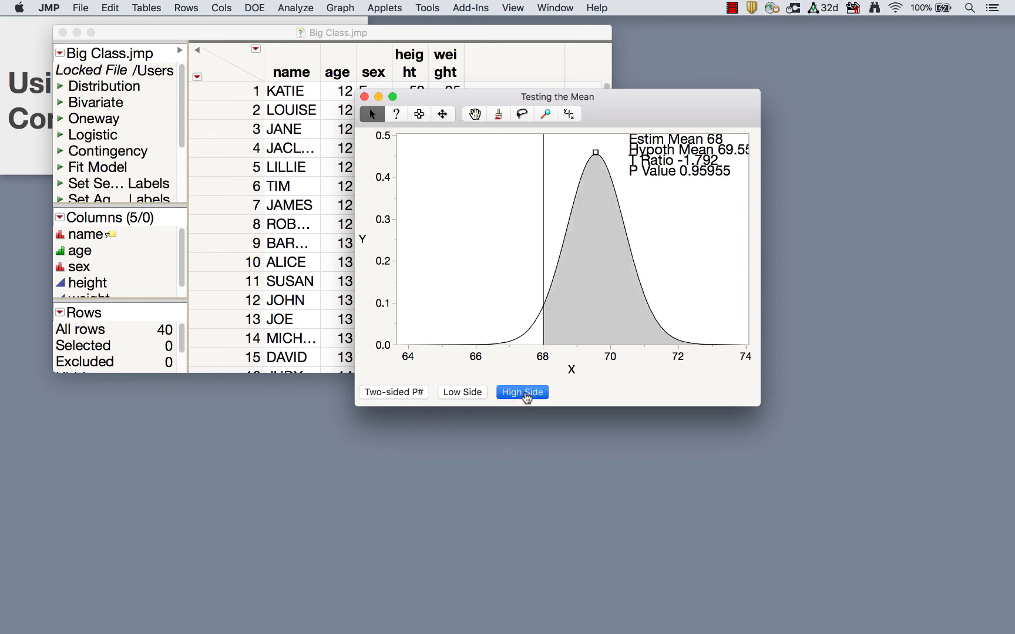
click(476, 396)
click(393, 392)
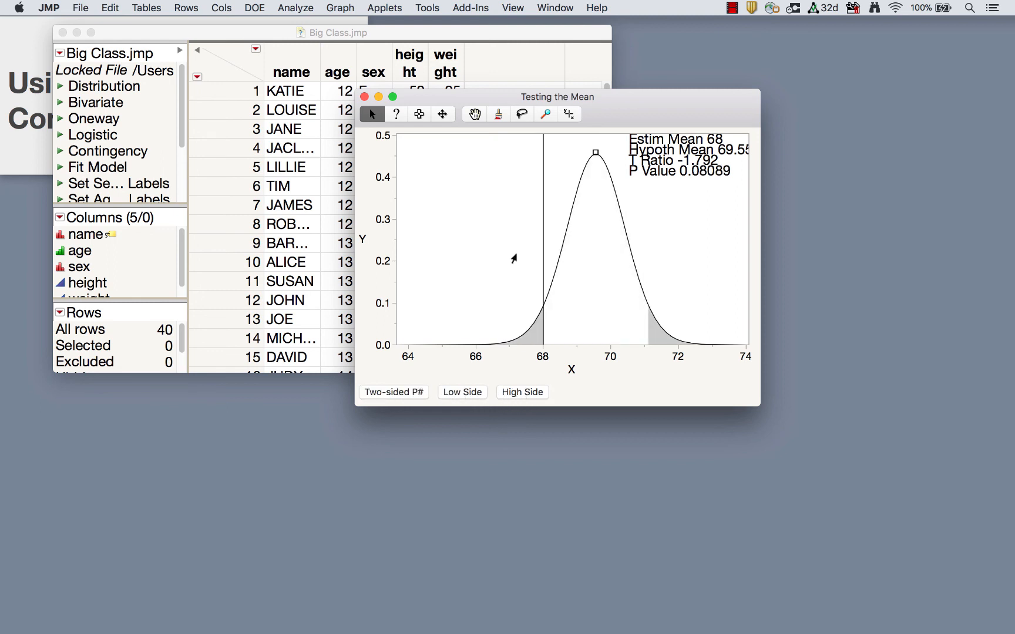
click(364, 97)
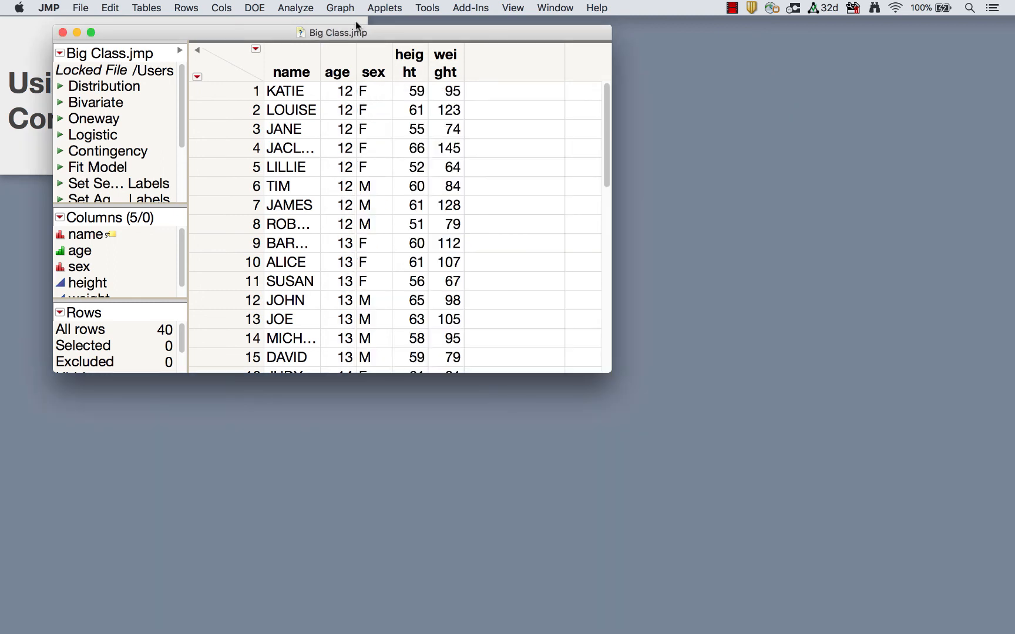
- Open the Permutation Test for Two Means or Medians applet and reposition its configuration window so it fits on screen
click(382, 8)
mouse_move(433, 213)
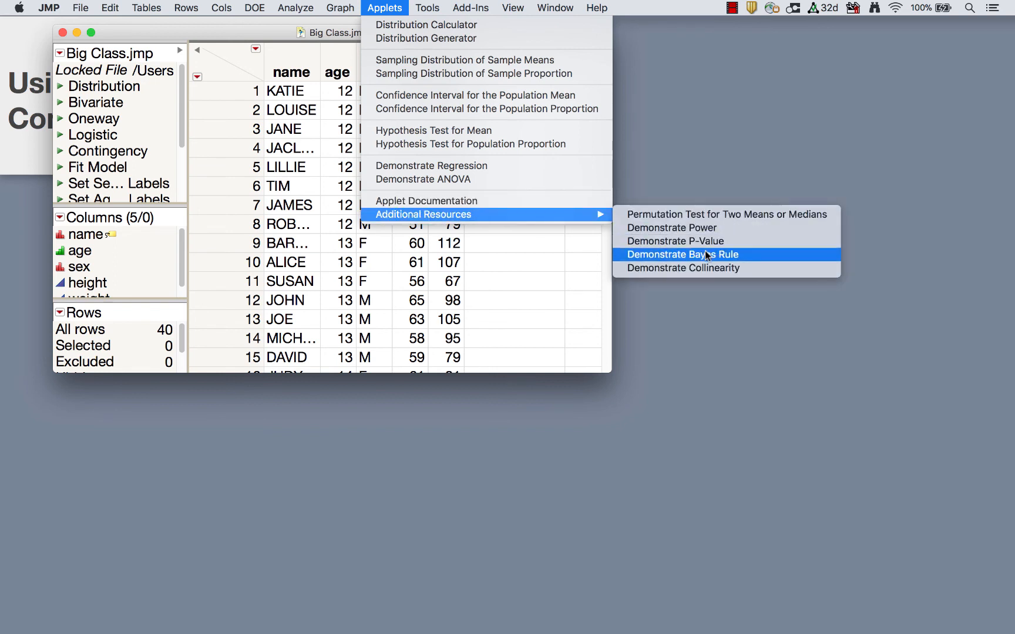
click(712, 217)
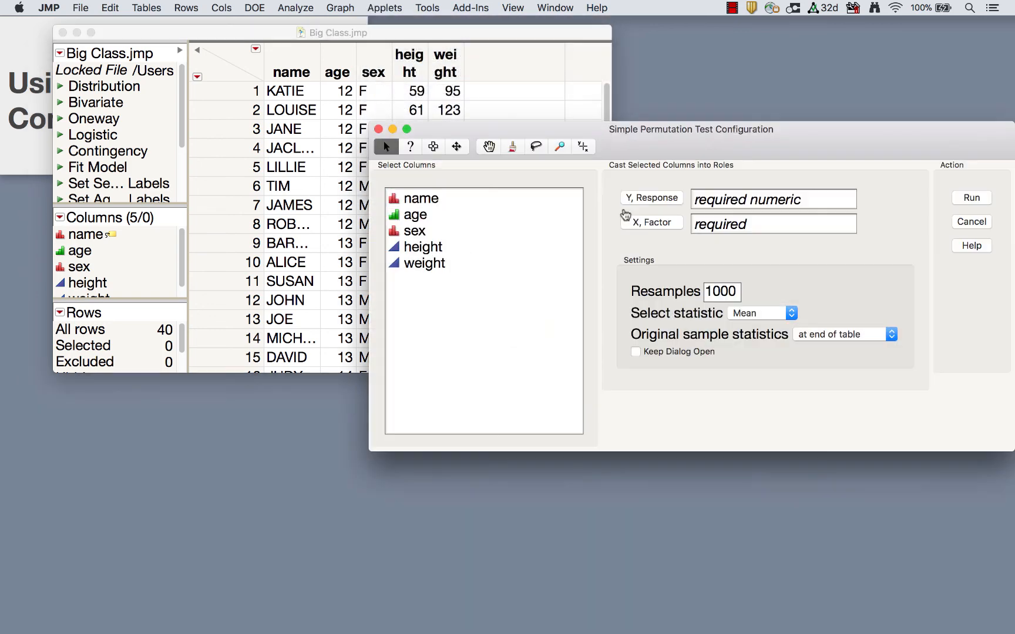
drag(515, 128, 465, 95)
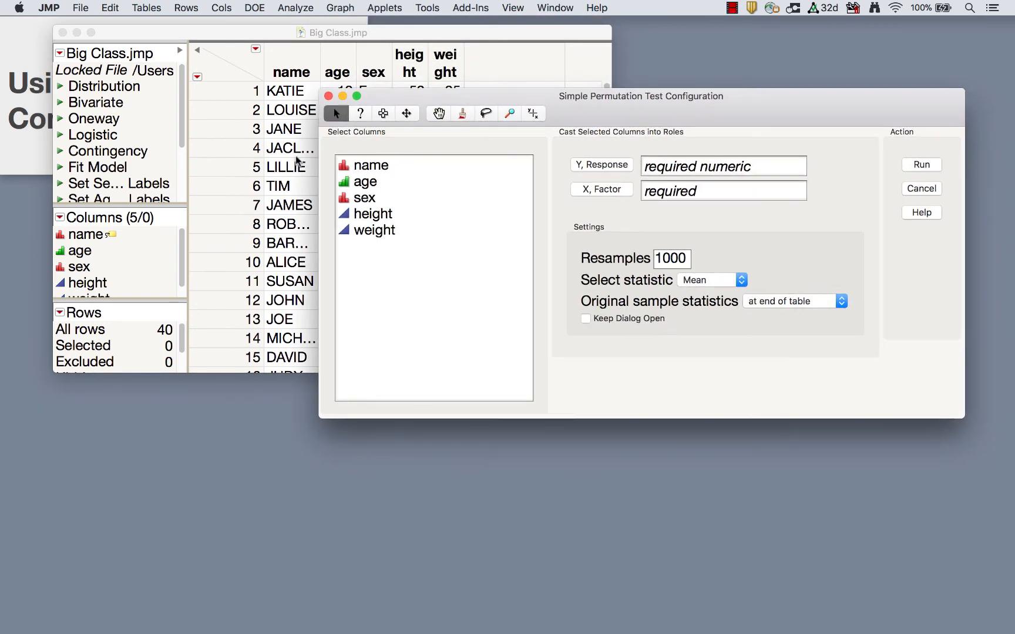
- Assign height as the Y, Response and sex as the X, Factor for the permutation test
click(368, 217)
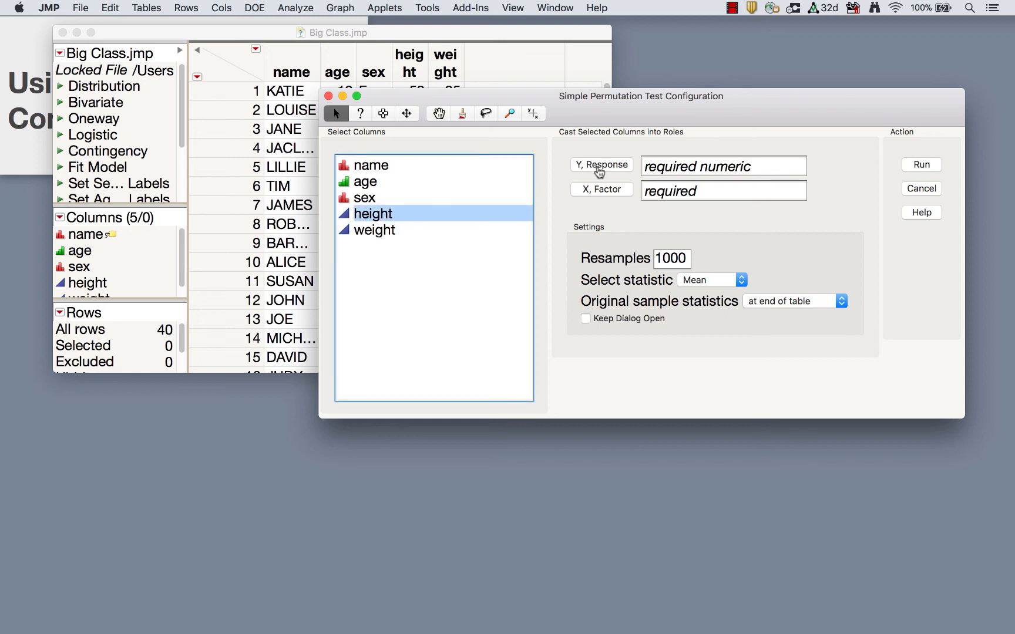
click(600, 165)
click(382, 198)
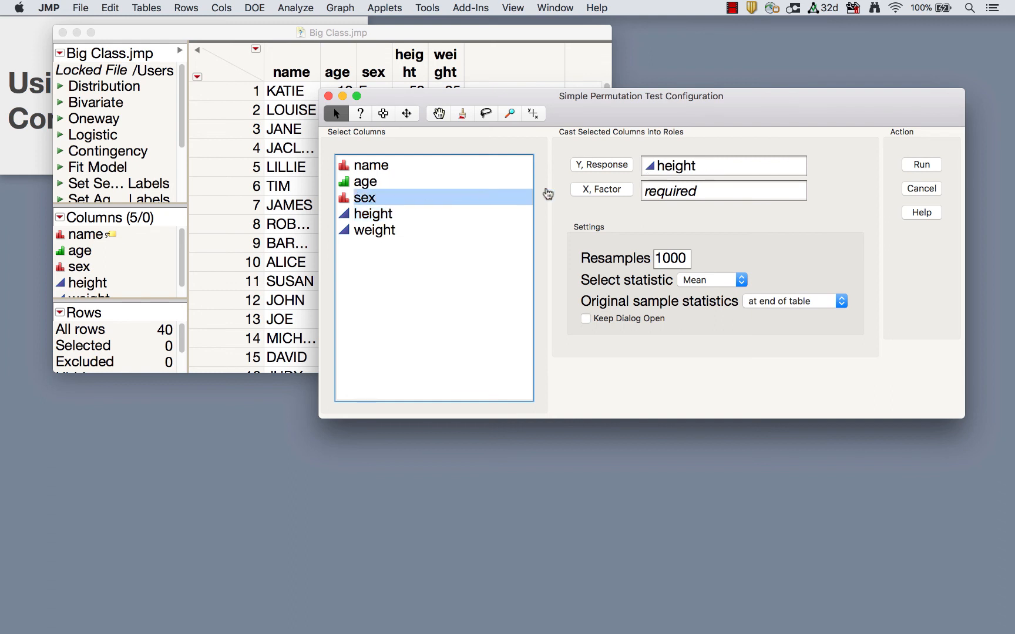
click(595, 191)
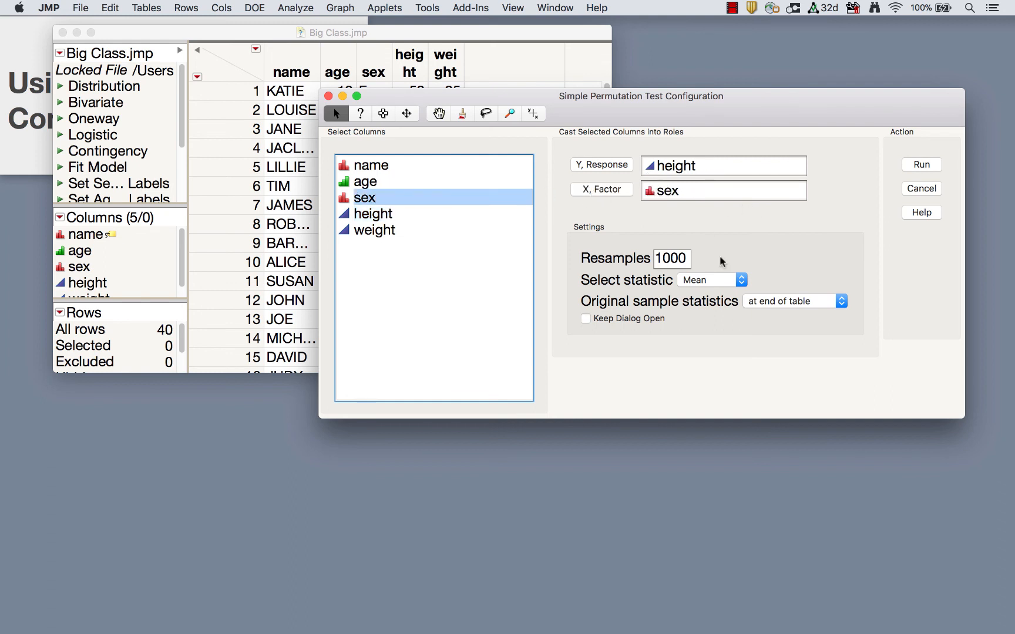
- Examine the permutation test's settings for resamples, statistic and original sample statistics placement, keeping Mean and at end of table
mouse_move(713, 229)
mouse_down()
mouse_move(646, 275)
mouse_move(684, 226)
mouse_up()
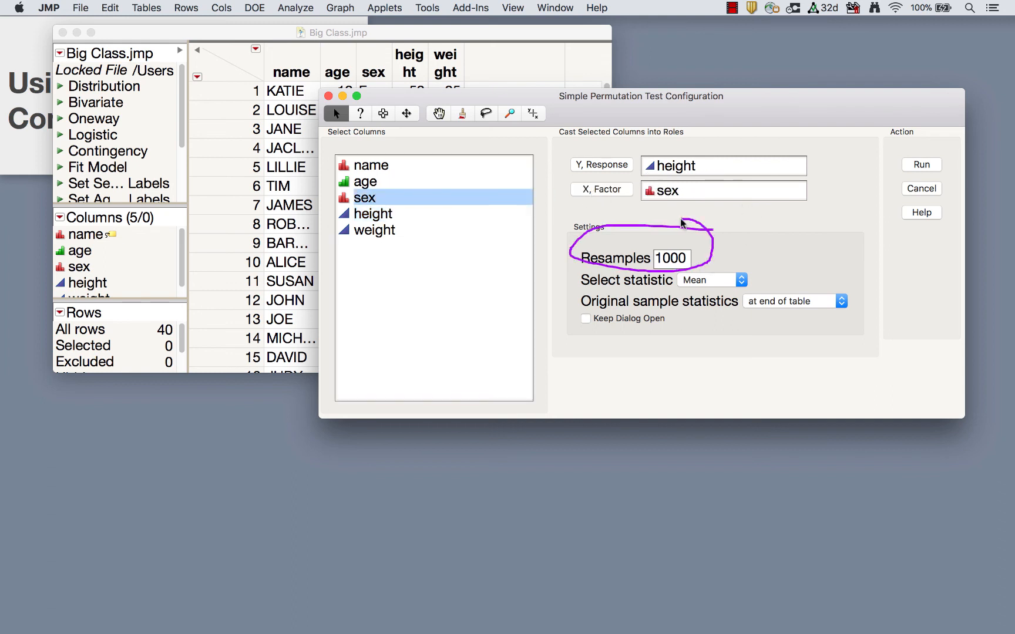
click(709, 276)
click(724, 264)
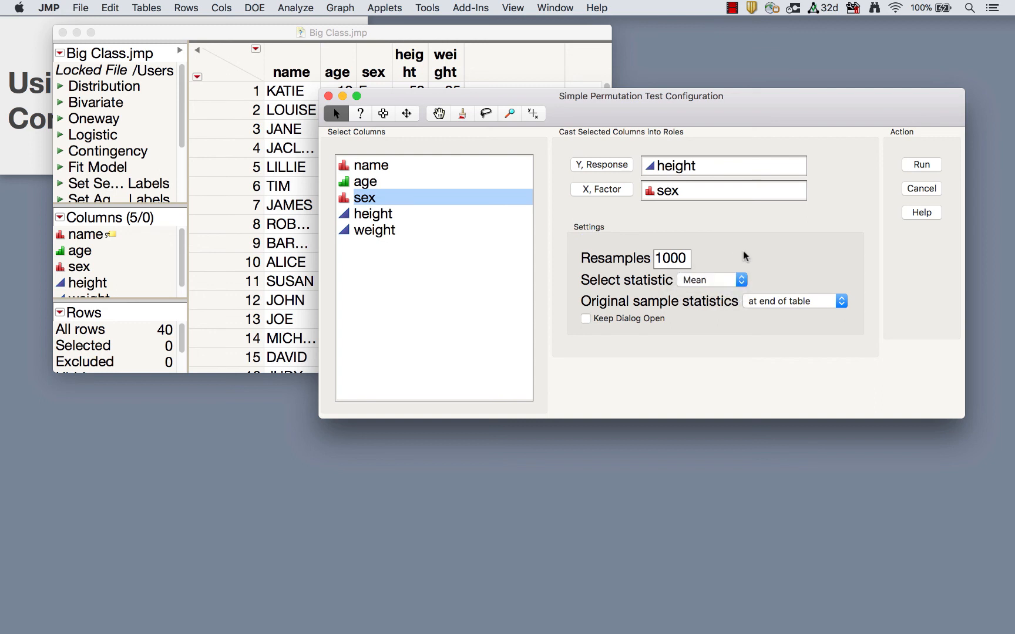
click(770, 302)
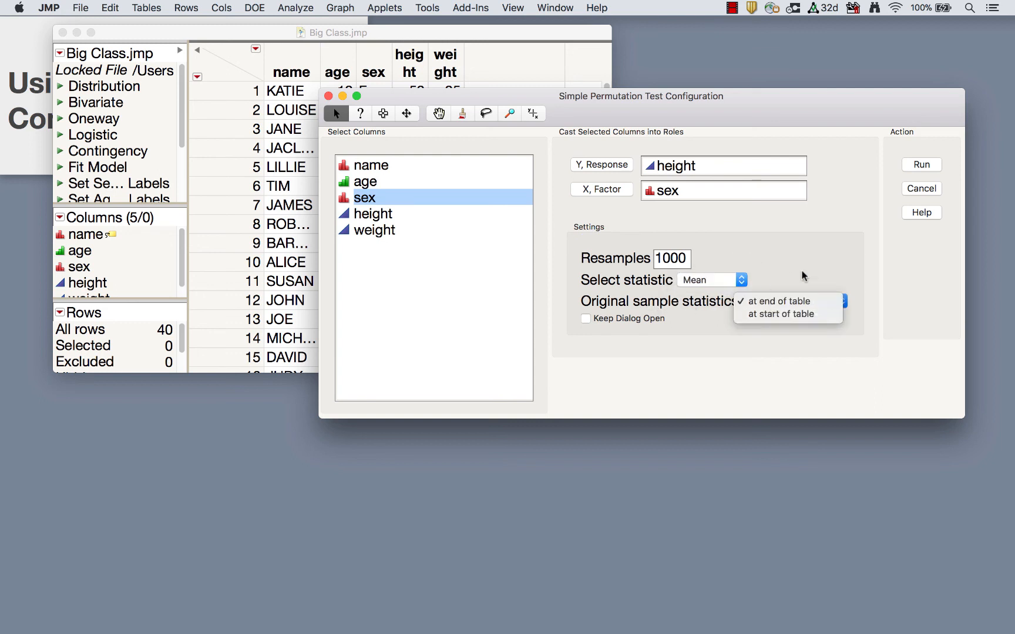
click(817, 272)
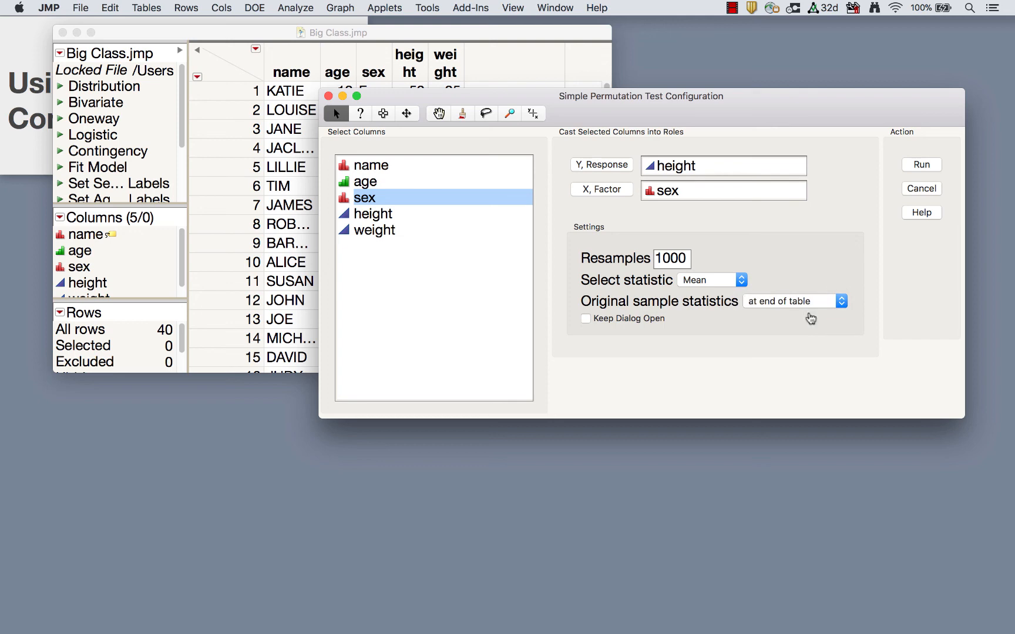
- Run the permutation test and select the height_F, height_M and difference columns in turn in the Resampled Means table
click(922, 165)
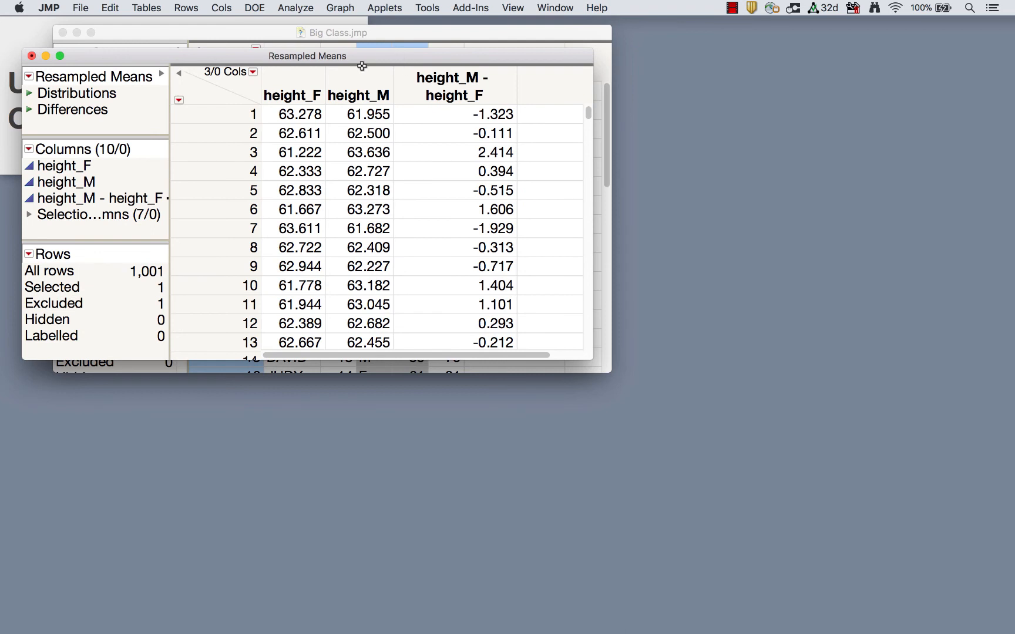
click(297, 89)
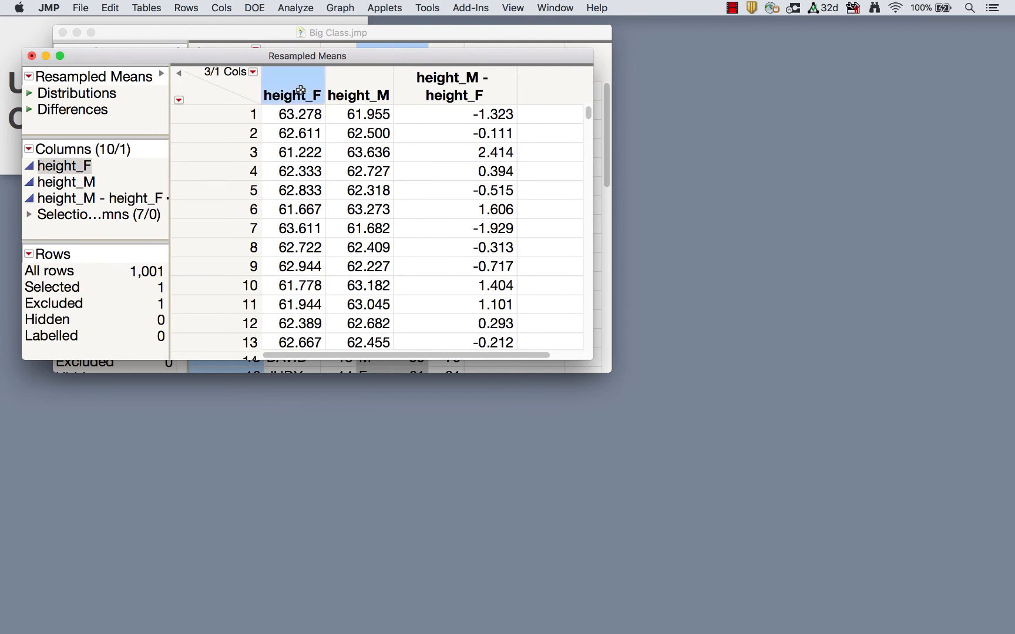
click(367, 75)
click(470, 92)
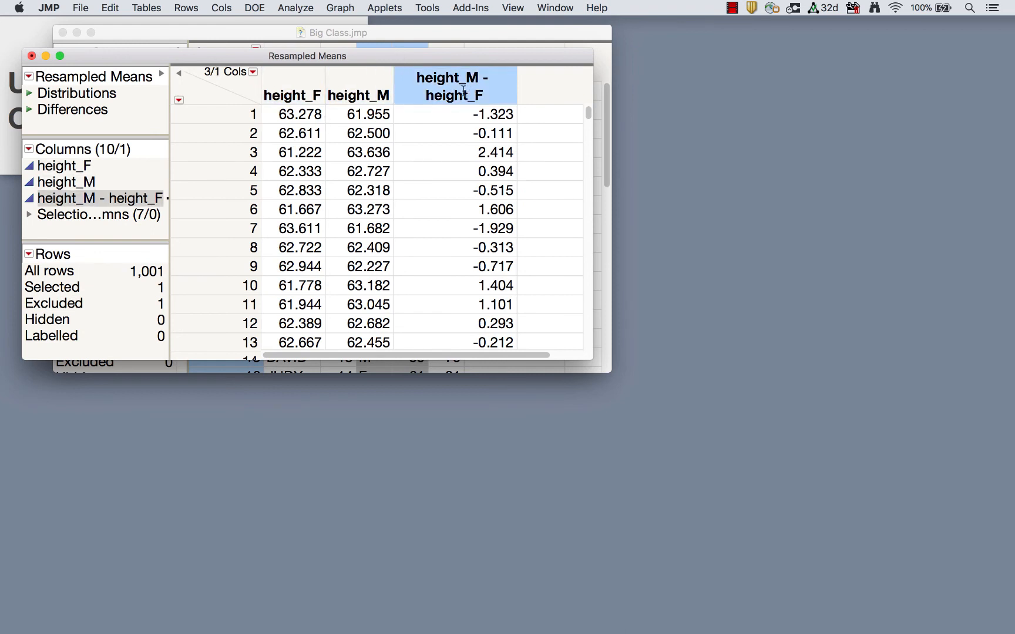
- View and close the distributions of the resampled means, then open the Distribution of Differences window and place it beside the table
click(30, 93)
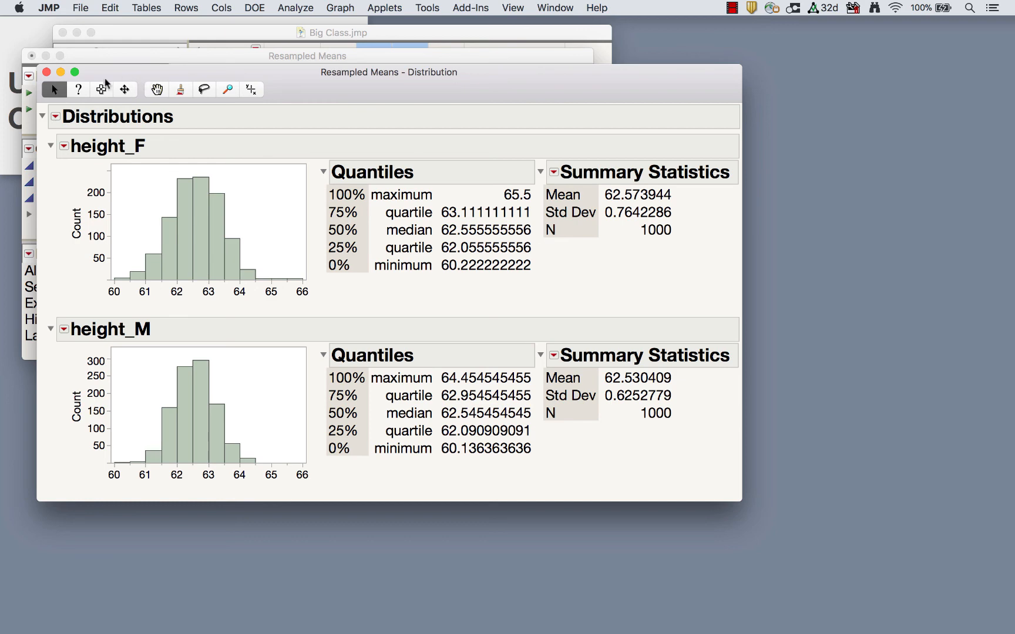
click(47, 72)
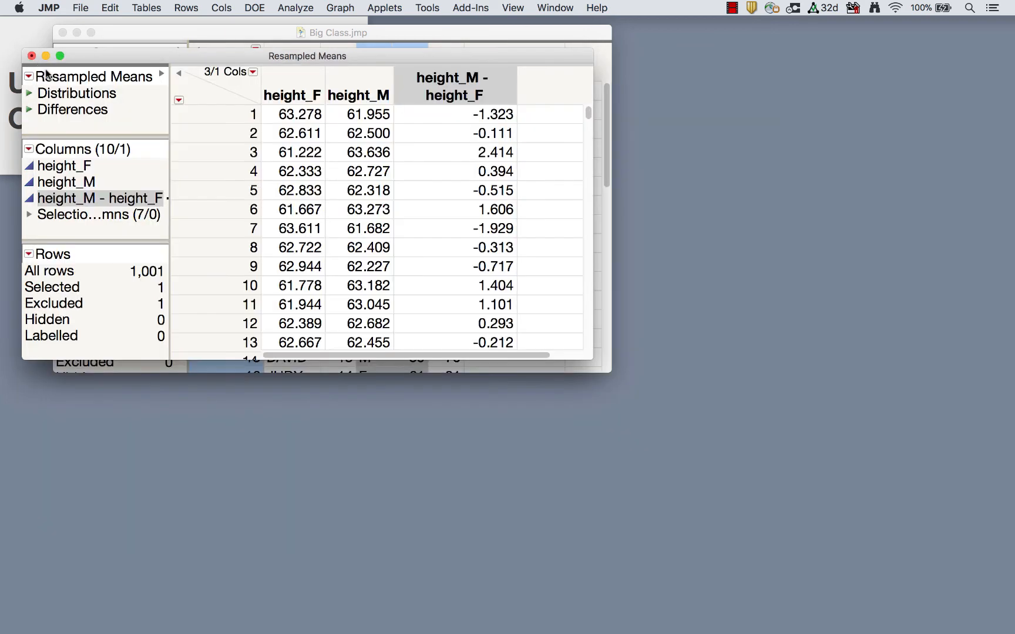
click(31, 111)
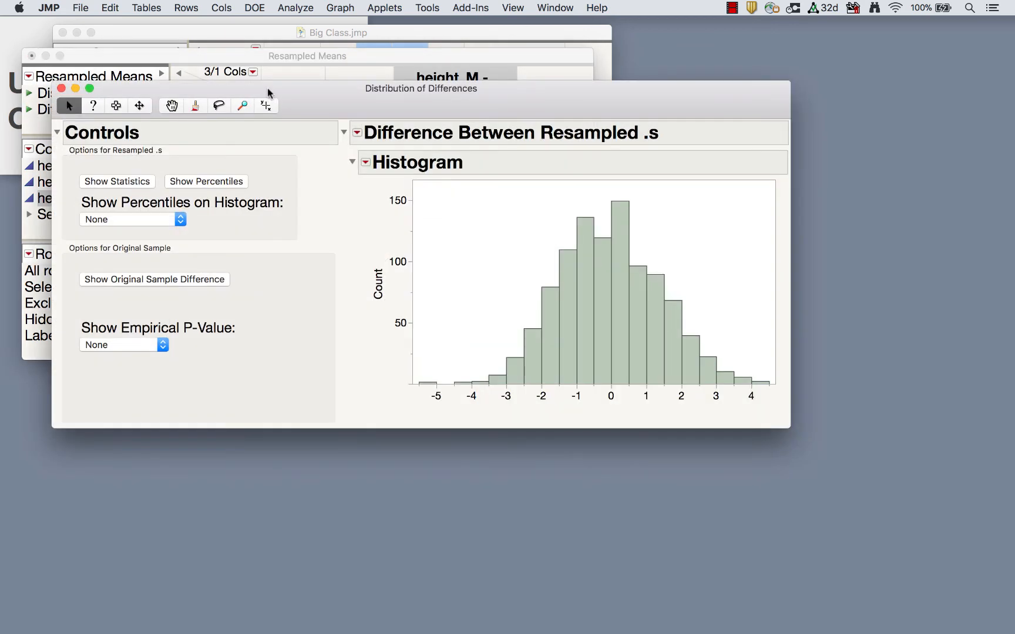
drag(266, 88, 437, 75)
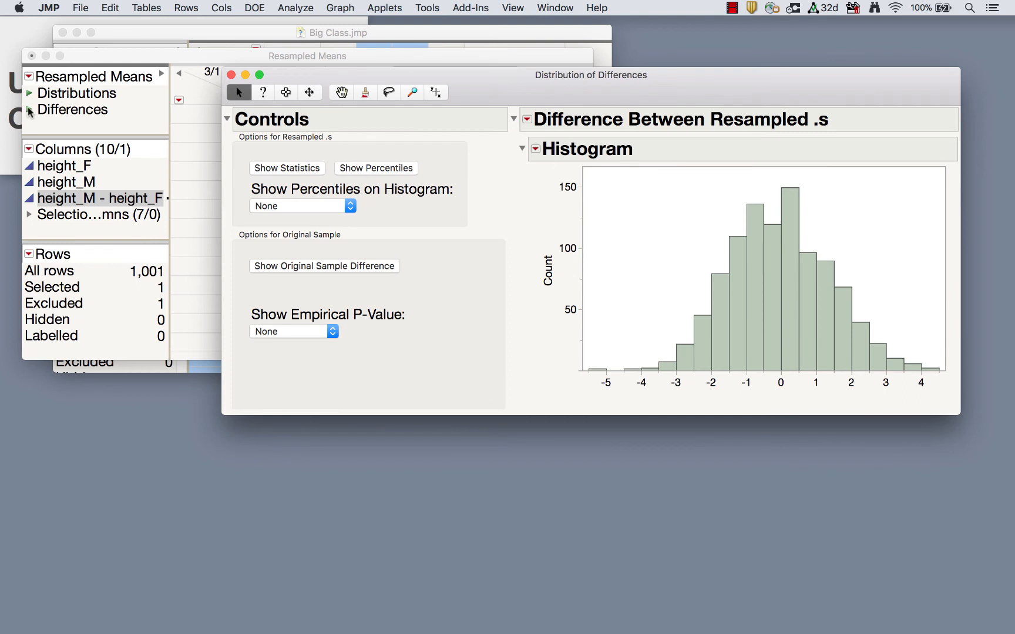
drag(403, 77, 396, 59)
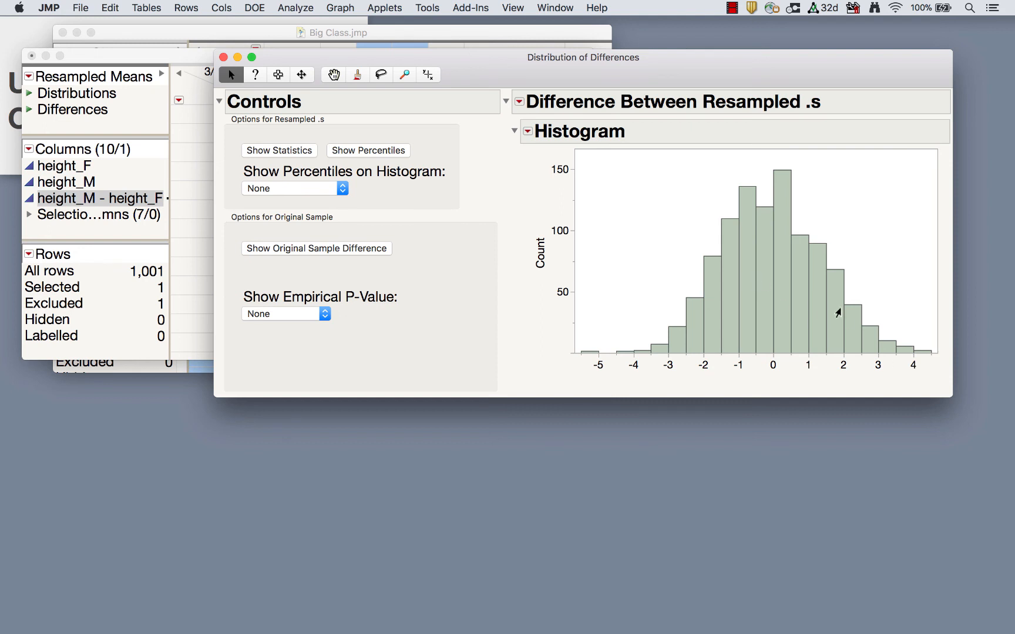
- Show the original sample difference on the histogram and set the empirical p-value display to Right-Sided
mouse_move(838, 313)
click(330, 252)
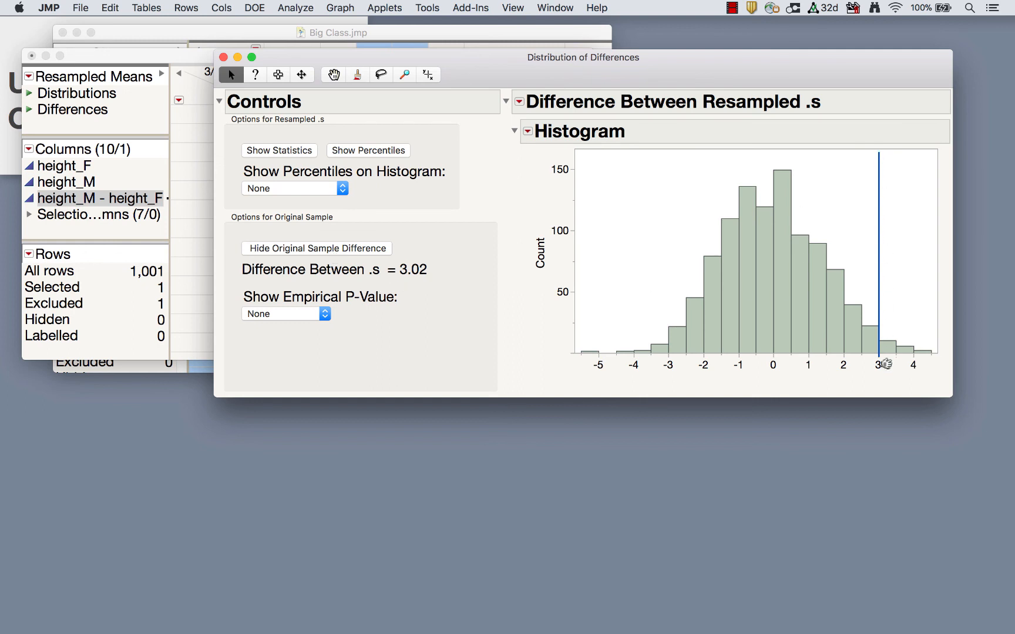
click(287, 314)
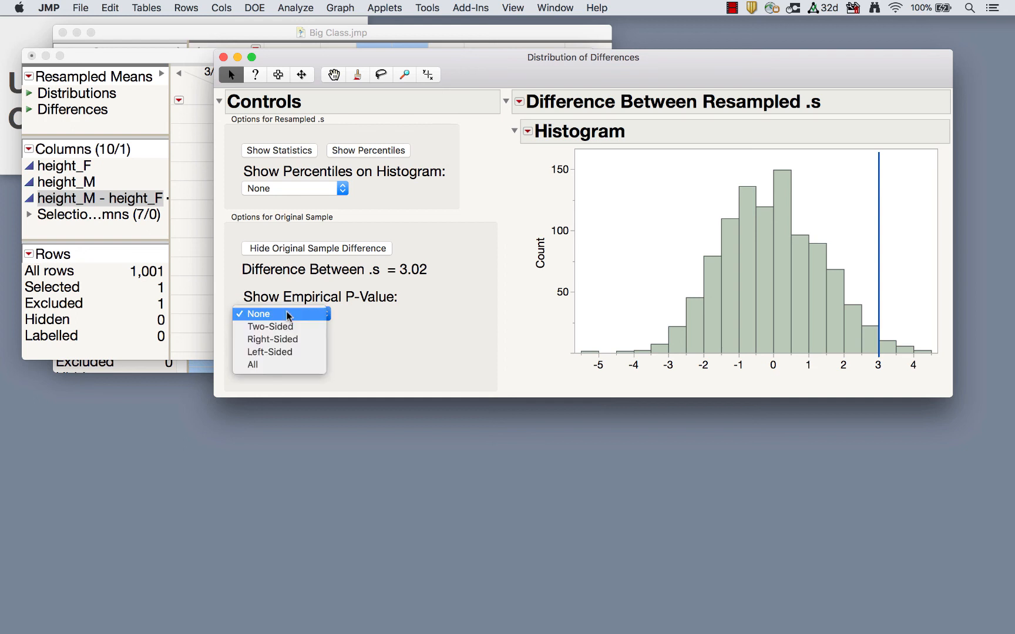
click(287, 339)
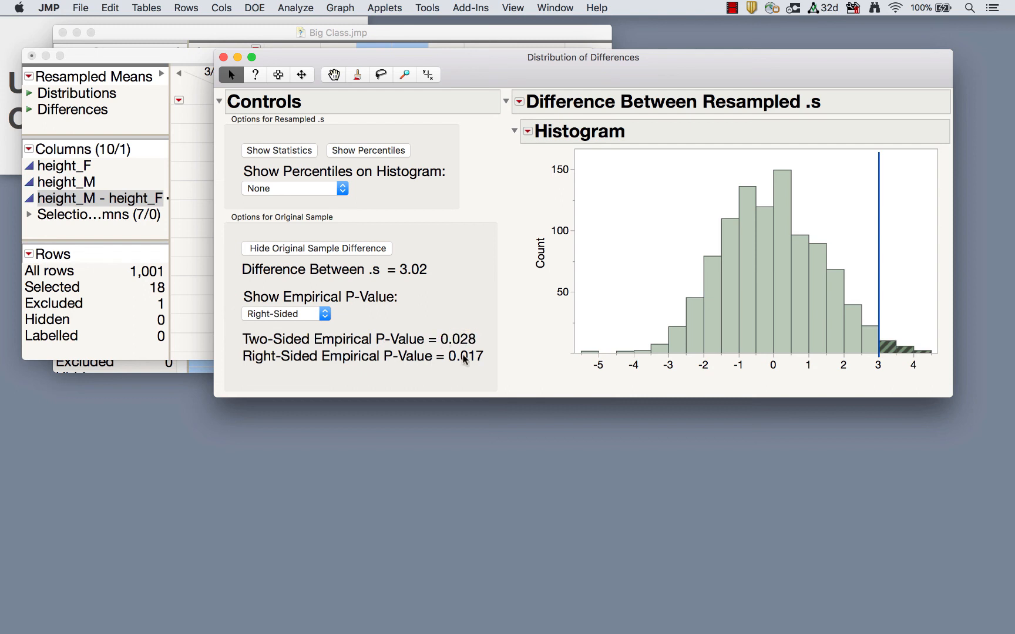
mouse_move(493, 373)
mouse_down()
mouse_move(479, 345)
mouse_move(464, 376)
mouse_move(503, 363)
mouse_up()
mouse_move(885, 341)
- Close the Distribution of Differences window and the Resampled Means table without saving the table
click(69, 57)
click(31, 56)
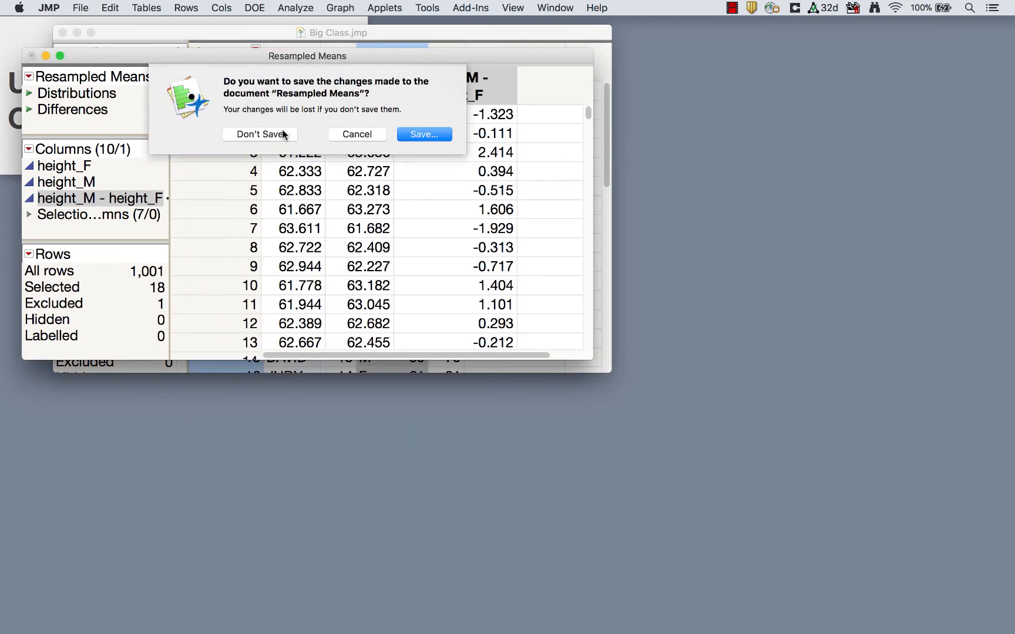
click(275, 135)
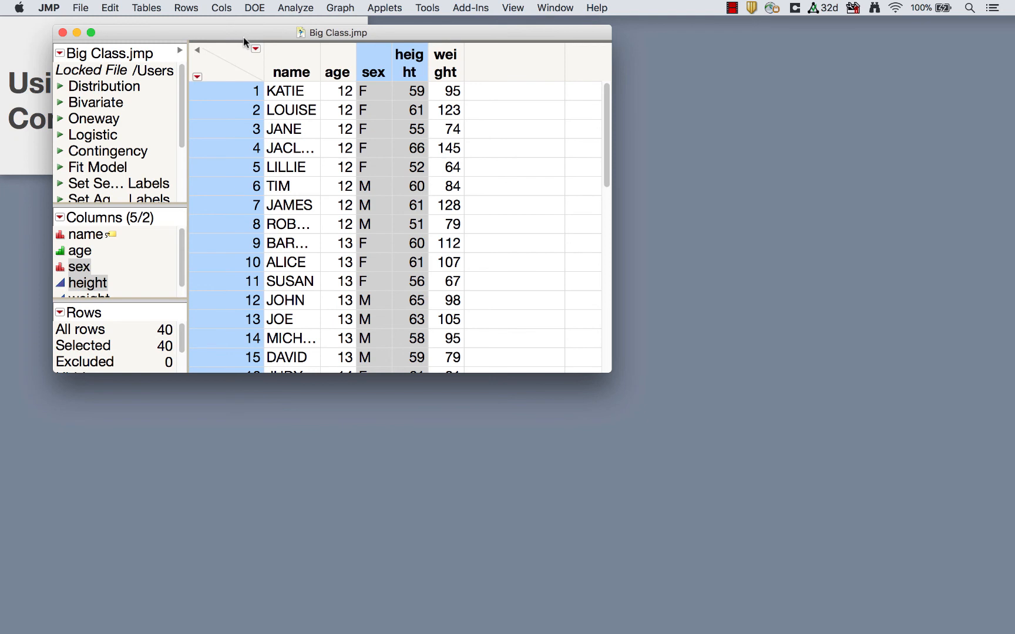
- Switch to JMP Pro 14 and open the Sample Data Index
click(383, 8)
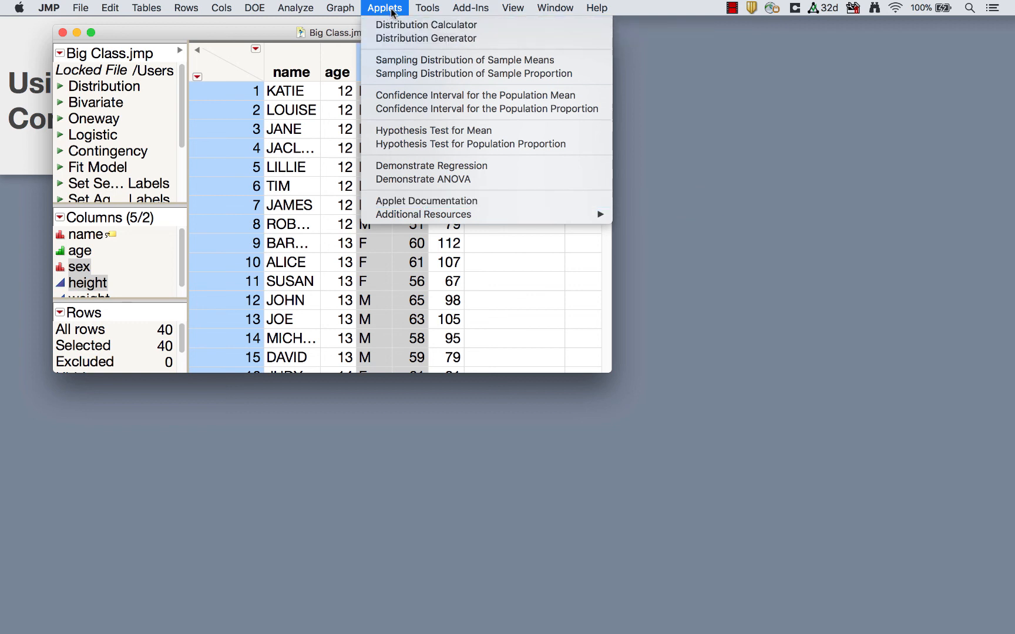
click(544, 611)
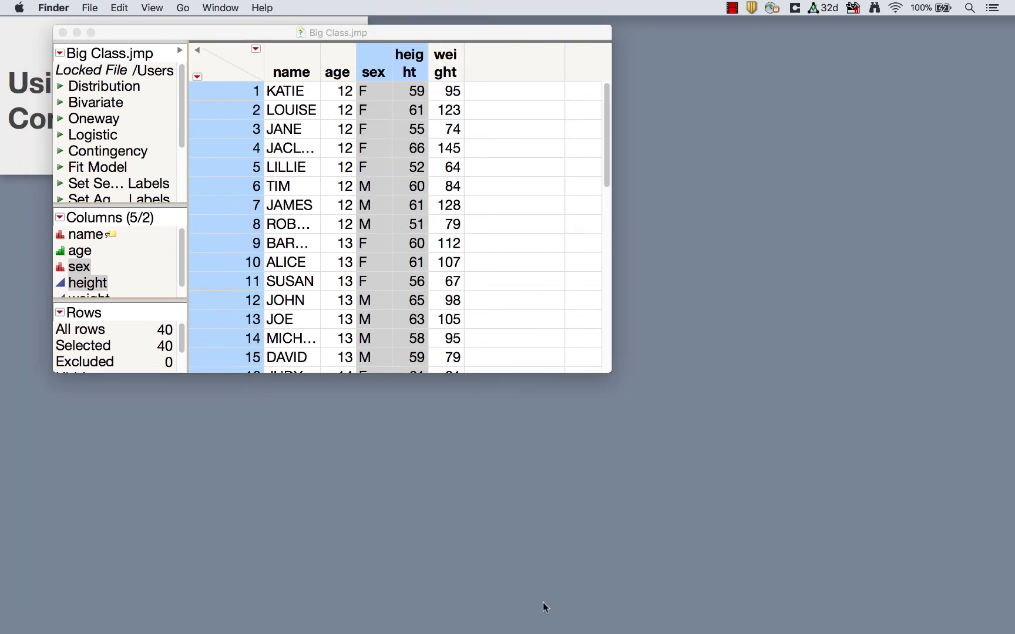
mouse_move(528, 631)
click(517, 614)
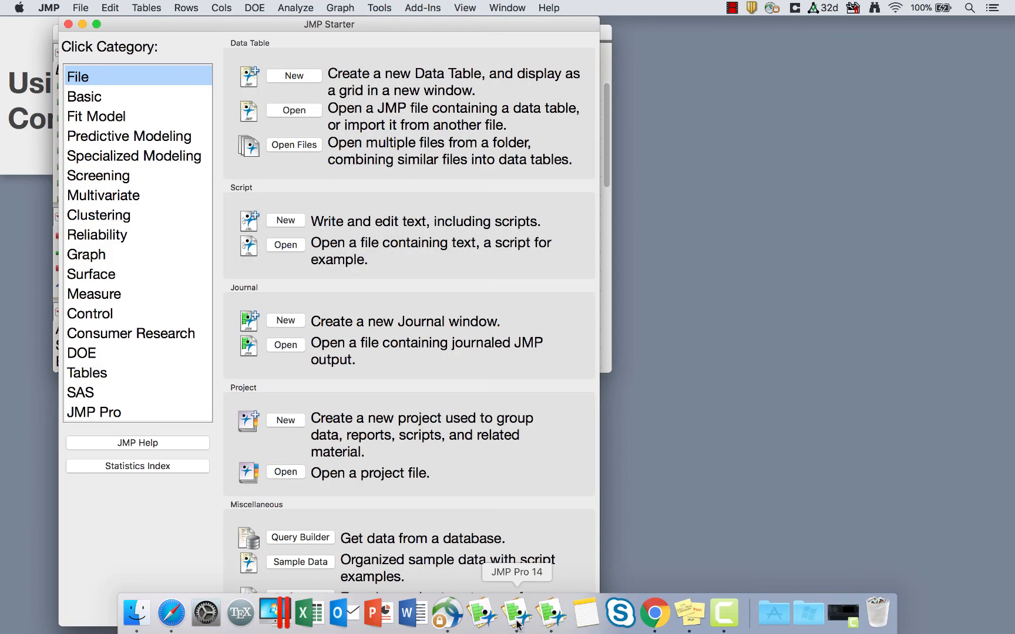
click(553, 8)
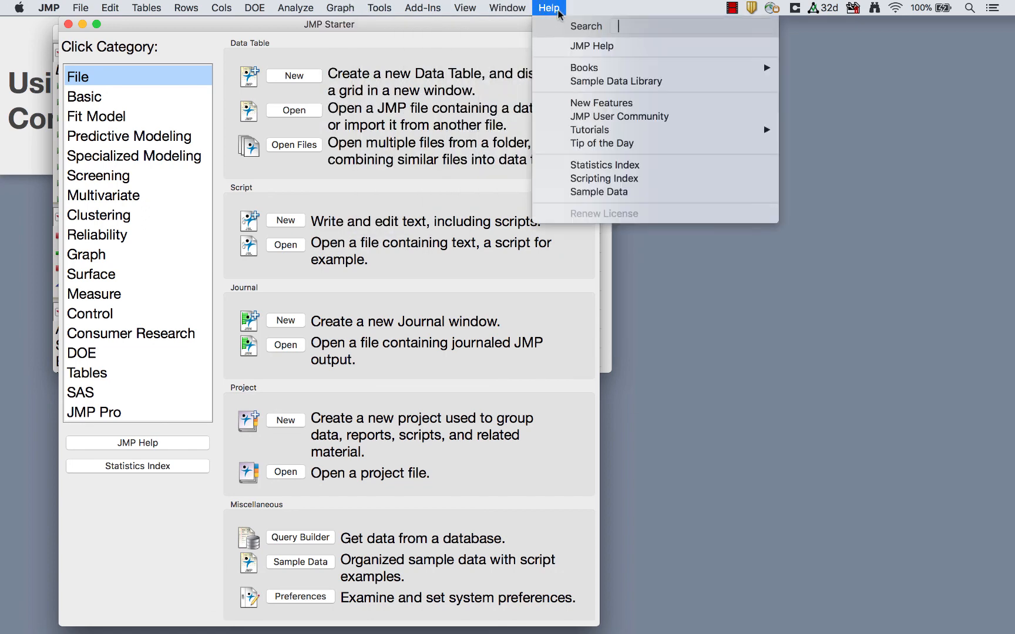
click(605, 193)
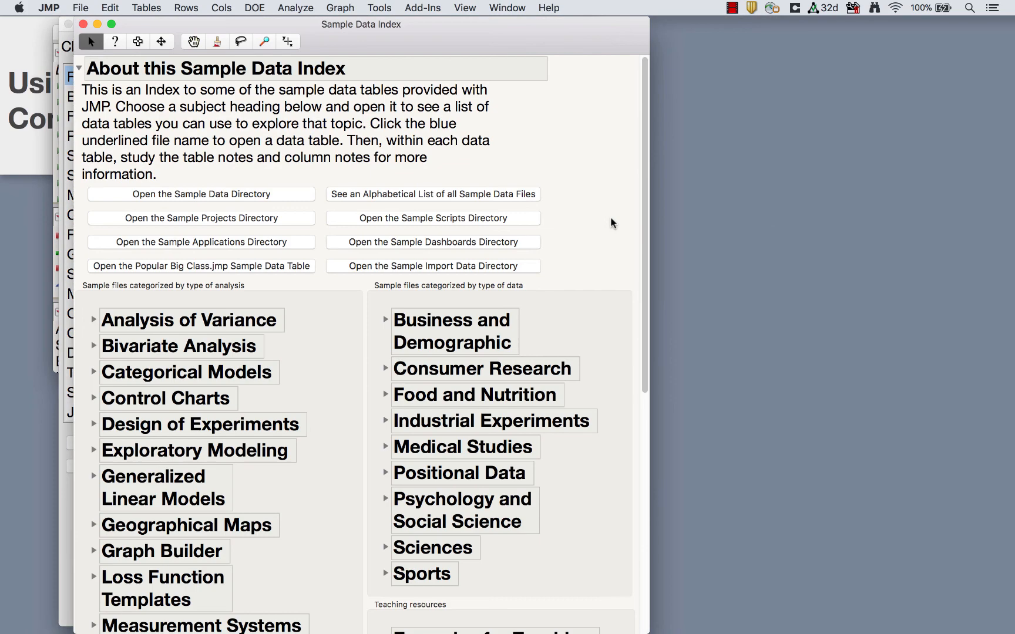
- Expand Teaching Scripts and Interactive Teaching Modules in the index's teaching resources, and examine the listed modules and the other teaching sections
scroll(592, 348, down, 10)
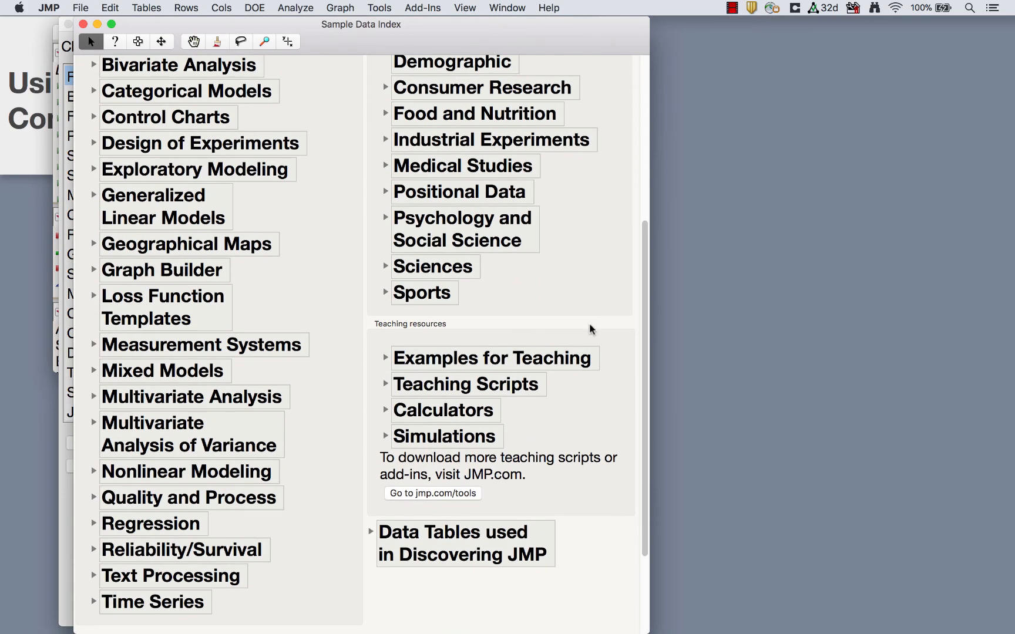
mouse_move(589, 320)
mouse_down()
mouse_move(393, 296)
mouse_move(374, 328)
mouse_up()
click(386, 384)
scroll(483, 409, down, 3)
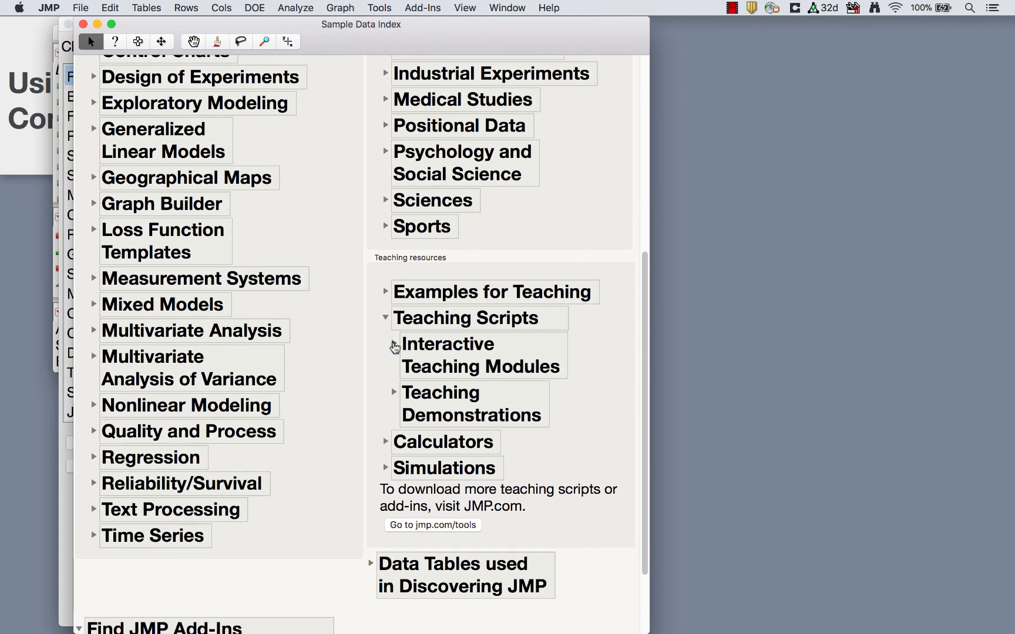
click(394, 344)
scroll(568, 405, down, 4)
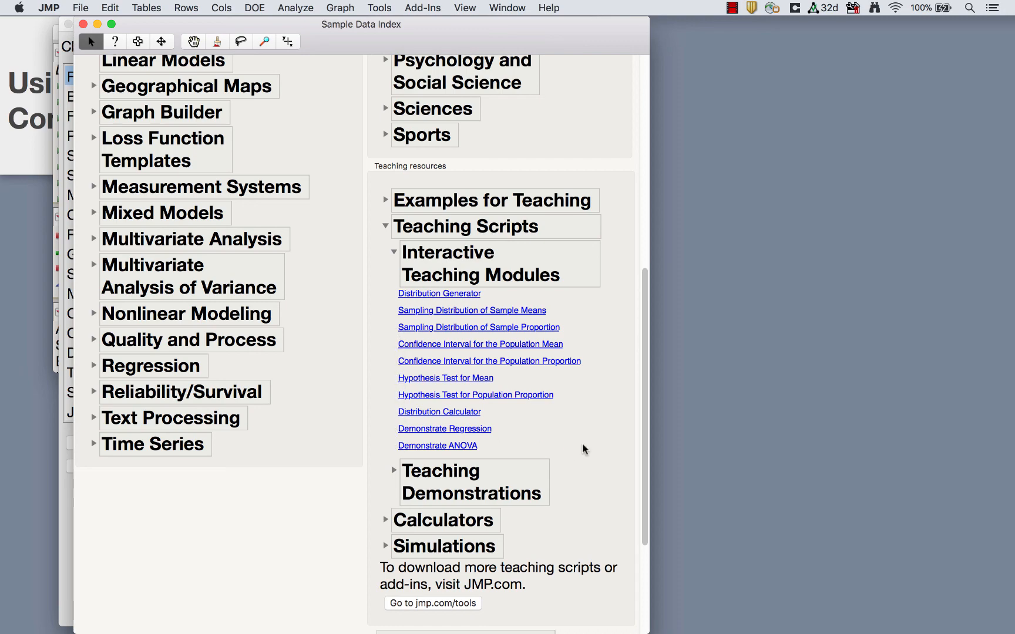
scroll(584, 449, down, 2)
scroll(585, 450, up, 5)
scroll(584, 449, down, 7)
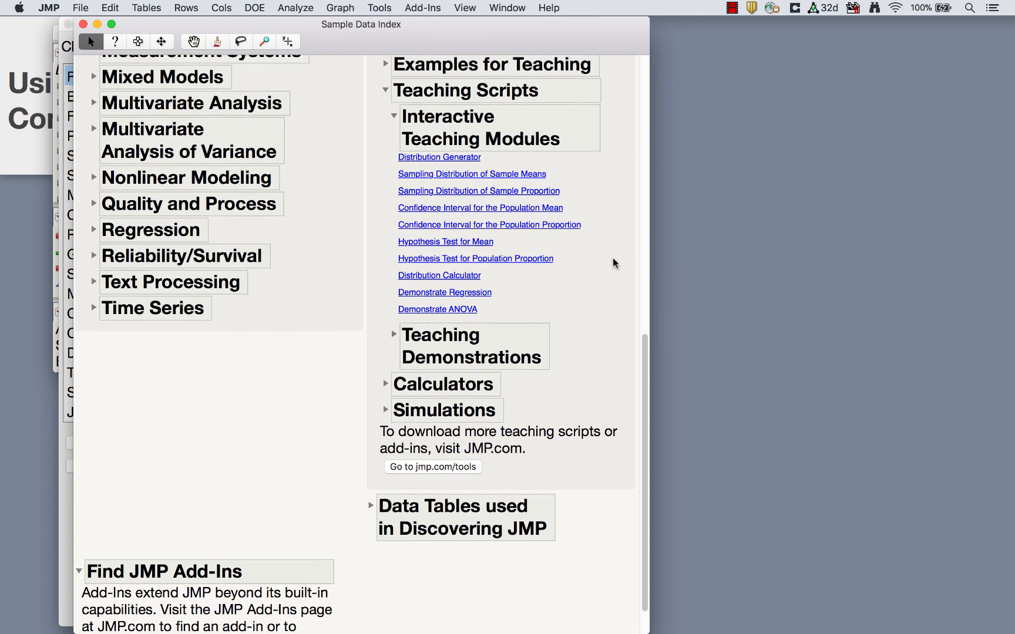
scroll(613, 262, up, 3)
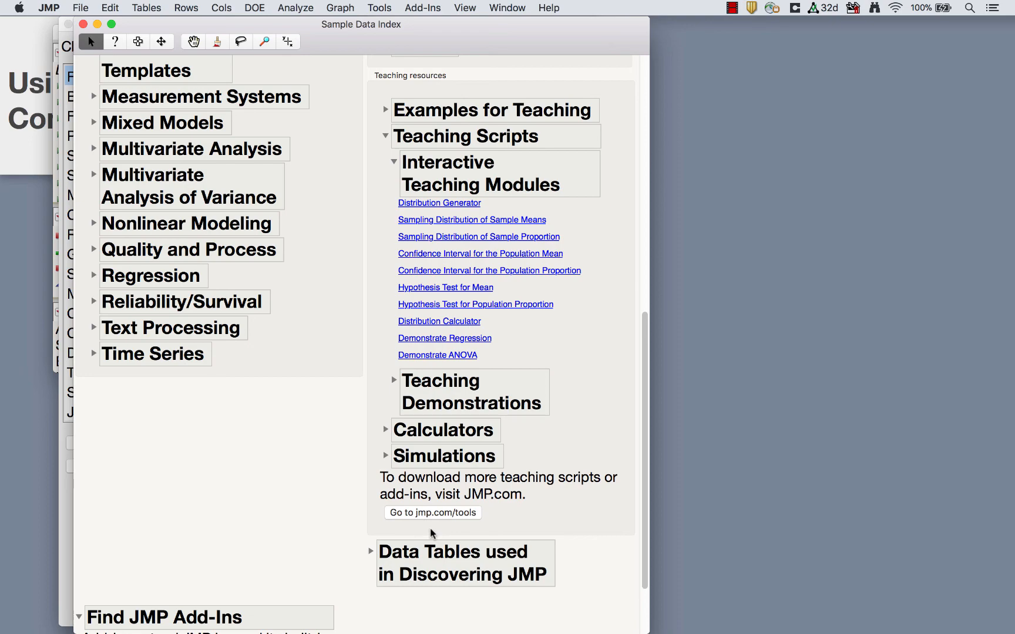
- Close the Sample Data Index and the JMP Starter window
scroll(452, 434, up, 15)
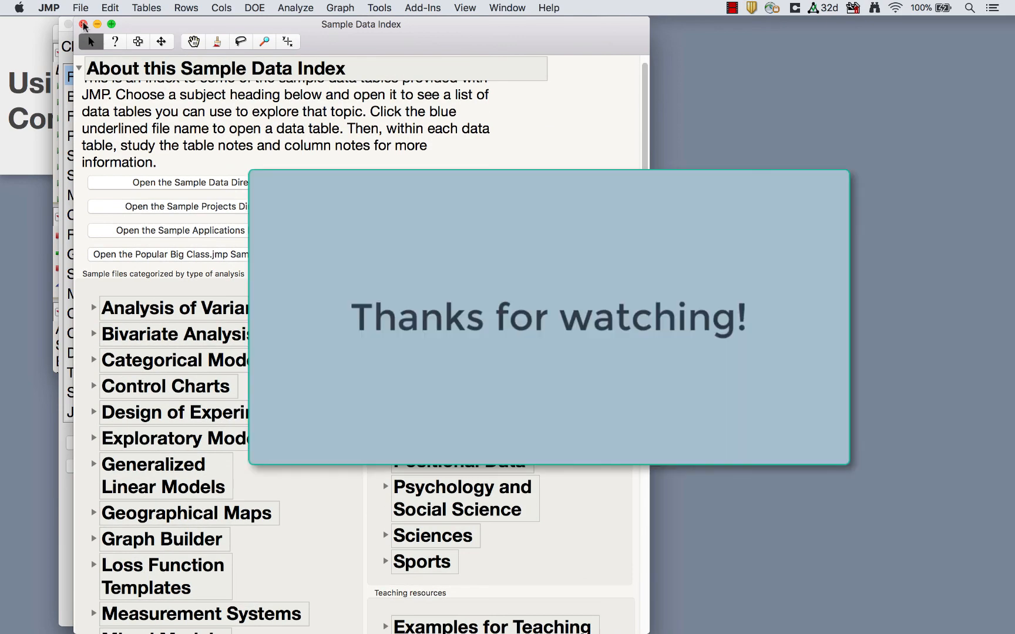
click(82, 24)
click(66, 27)
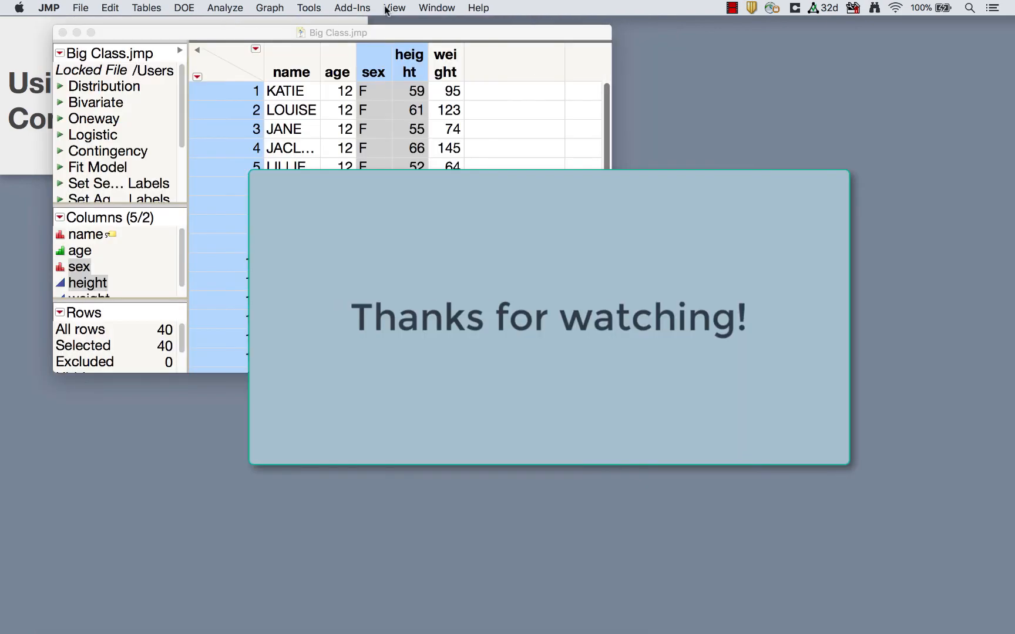